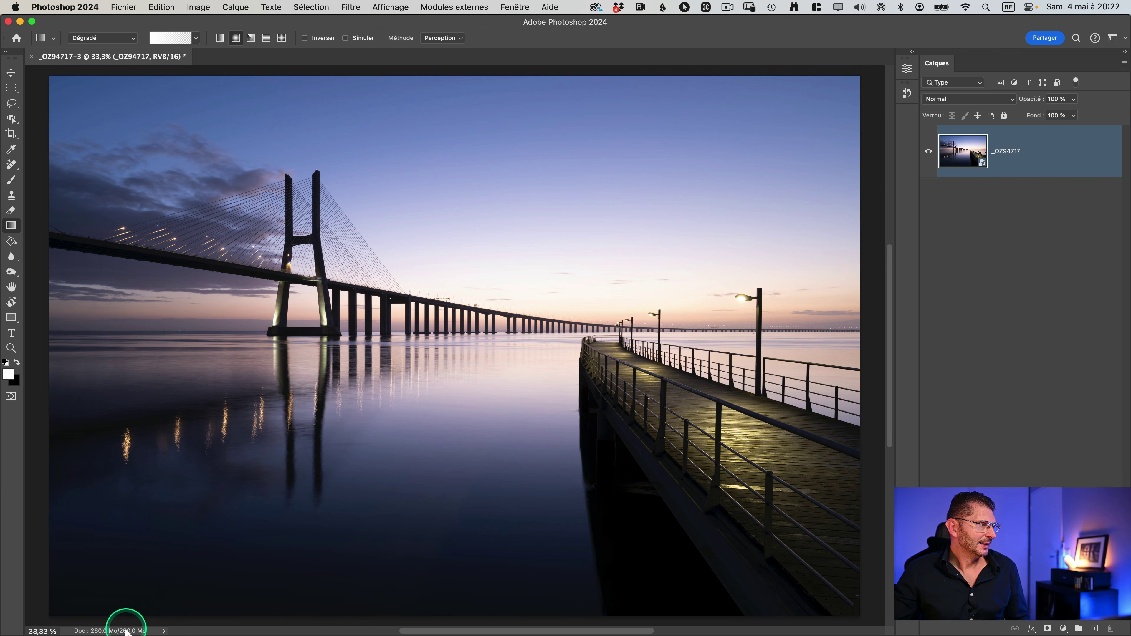
Examine the document size read-out below the image and the list of document information that can be shown there.
click(164, 630)
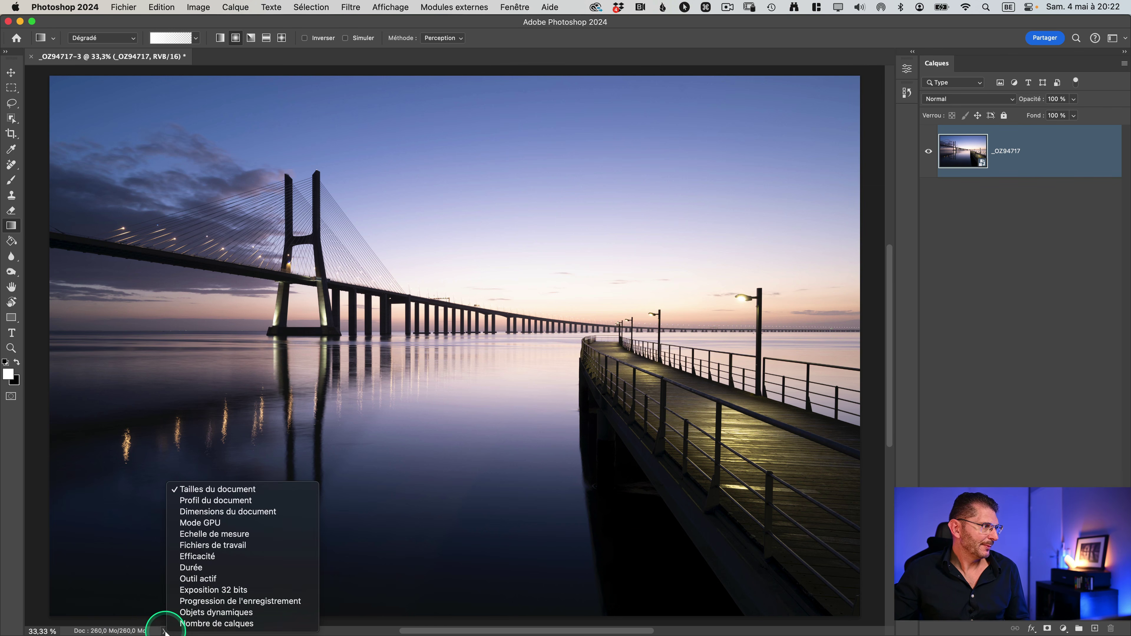
scroll(220, 494, up, 3)
scroll(217, 489, up, 2)
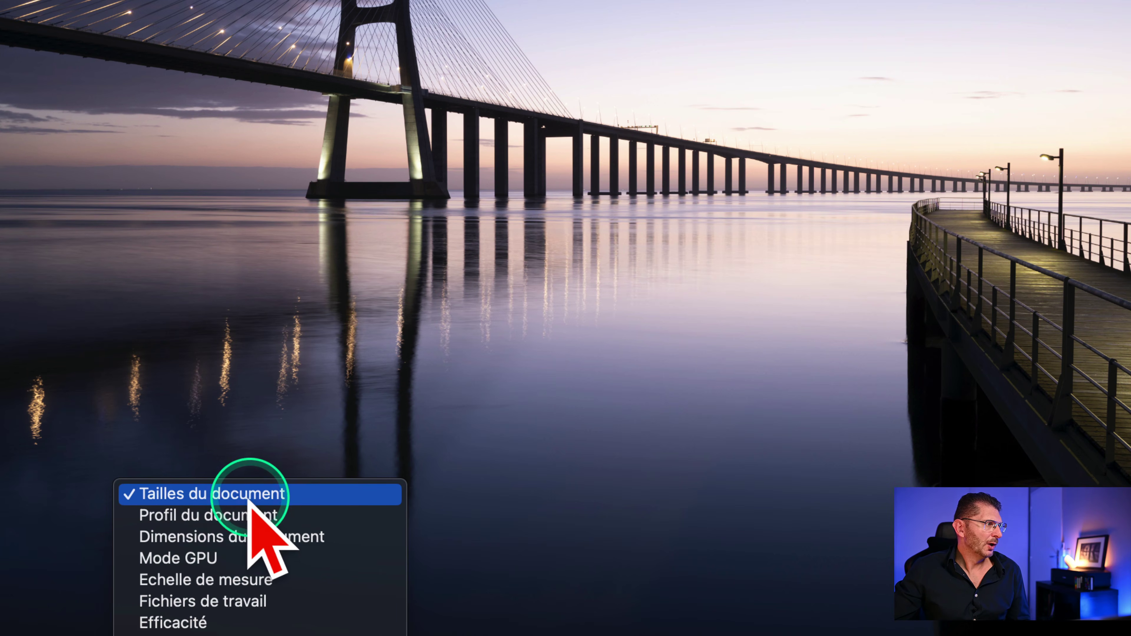
key(Caps_Lock)
scroll(139, 517, down, 5)
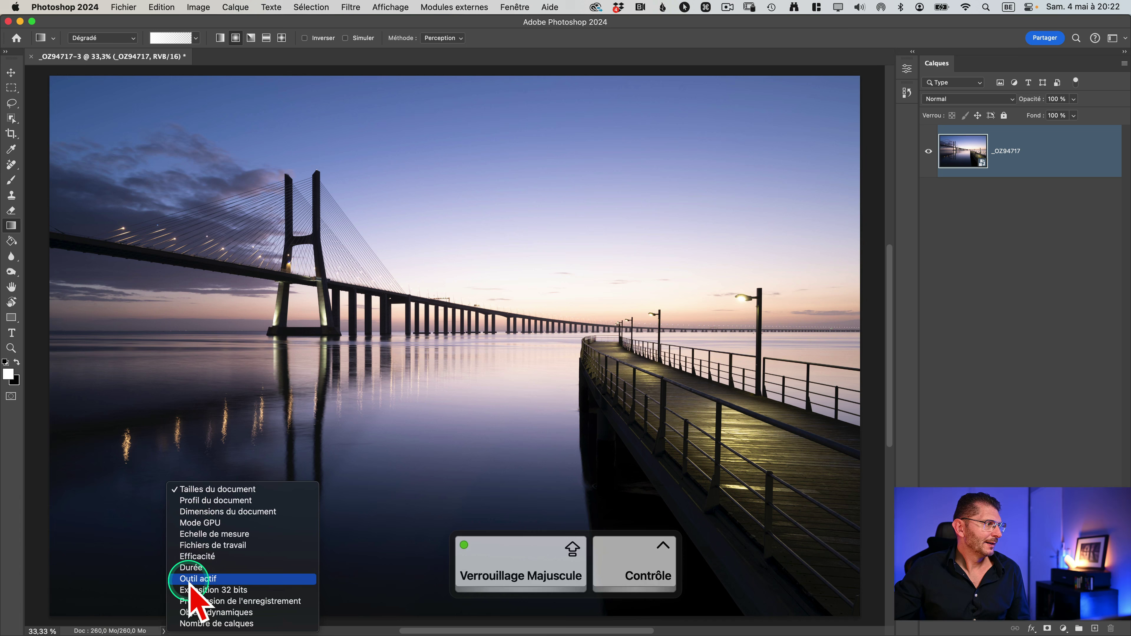
click(94, 632)
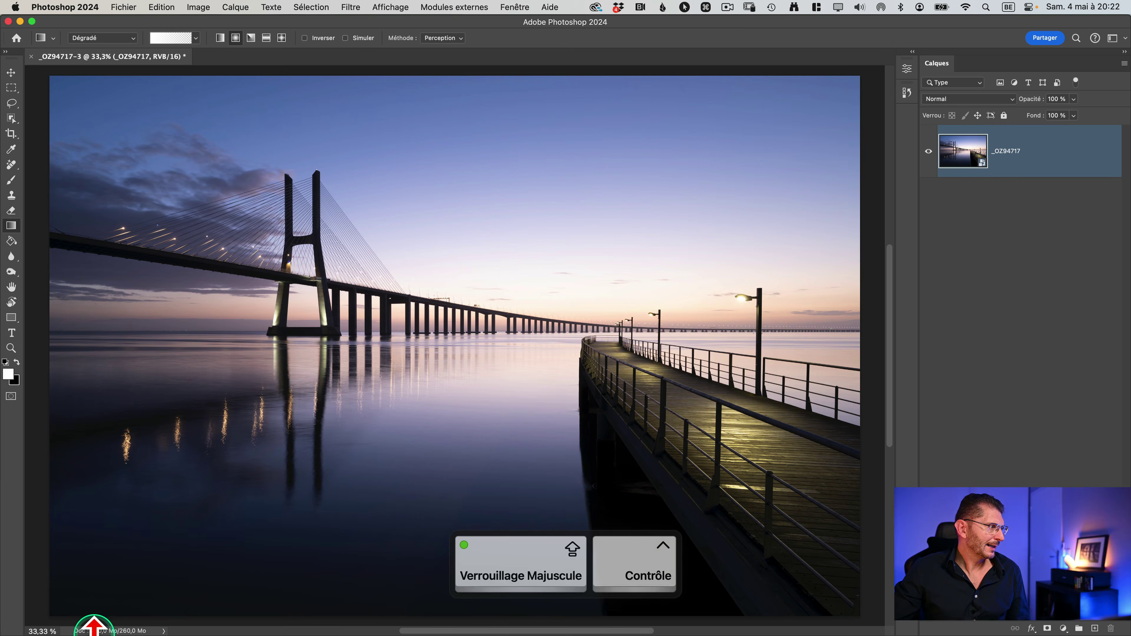
scroll(94, 631, up, 5)
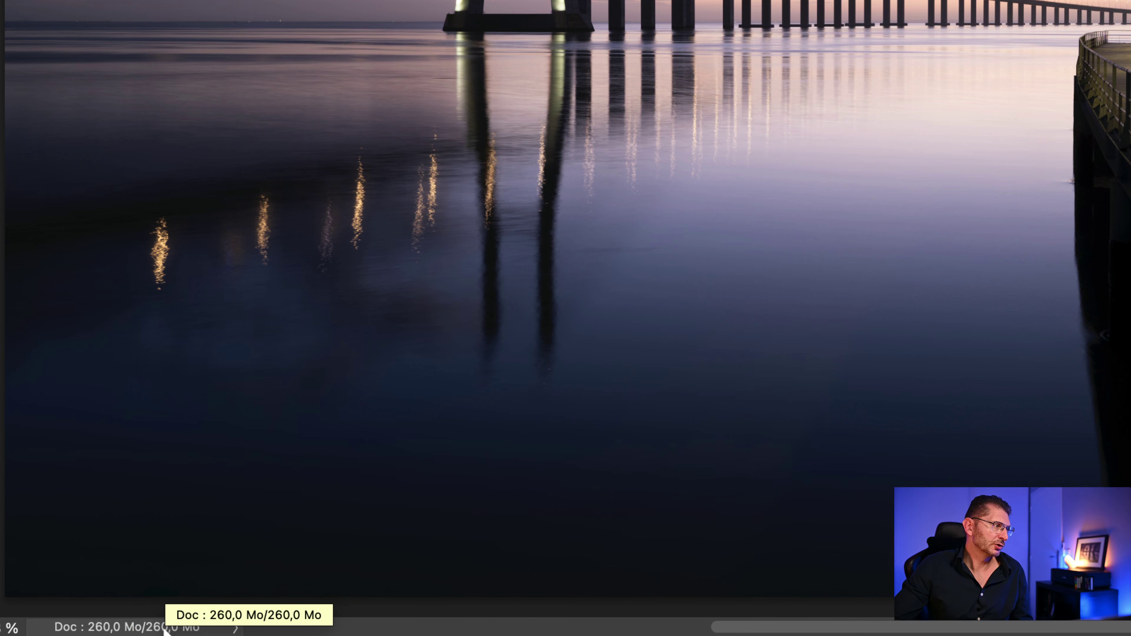
key(ctrl)
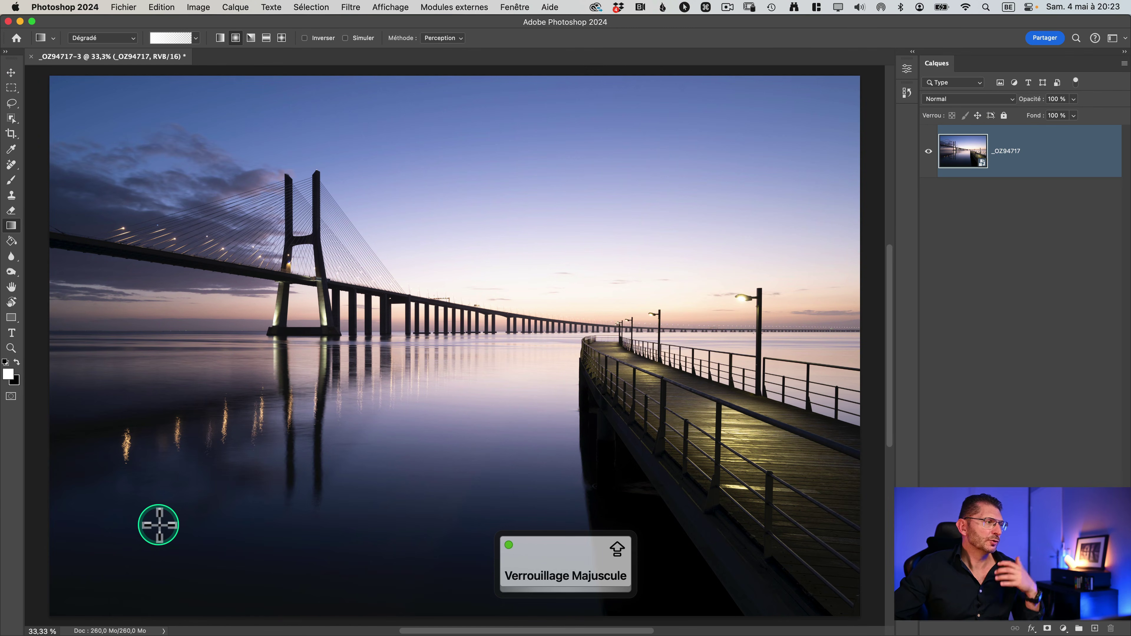
Save the document as _OZ94717-DUPLICATION-CALQUES.psd in Photoshop format in the TEST POIDS folder.
click(121, 7)
click(171, 108)
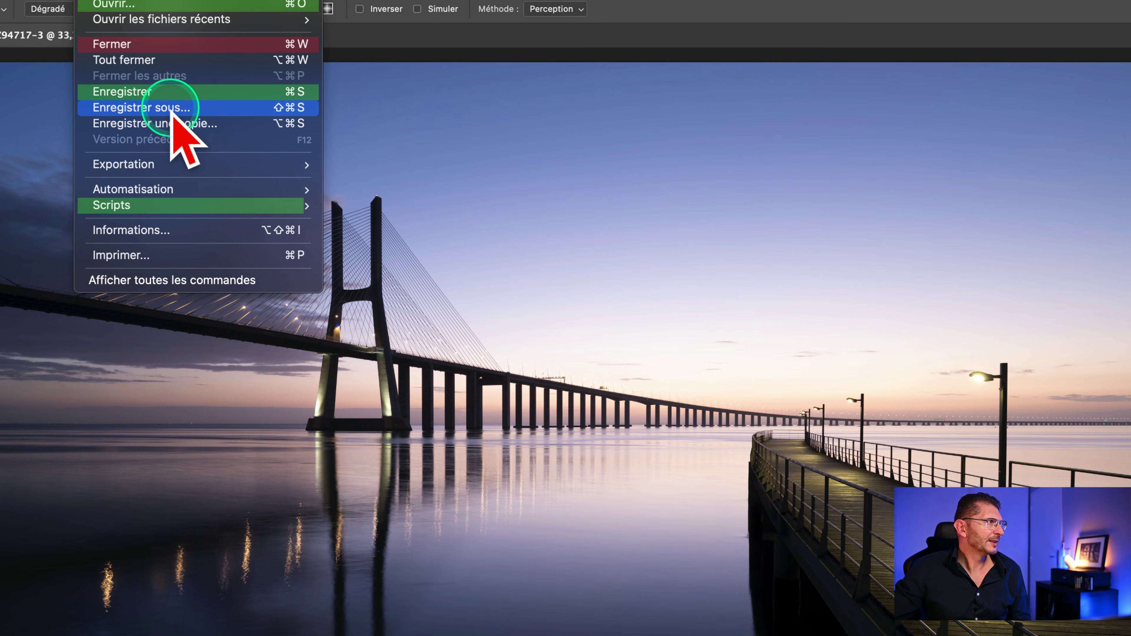
click(171, 109)
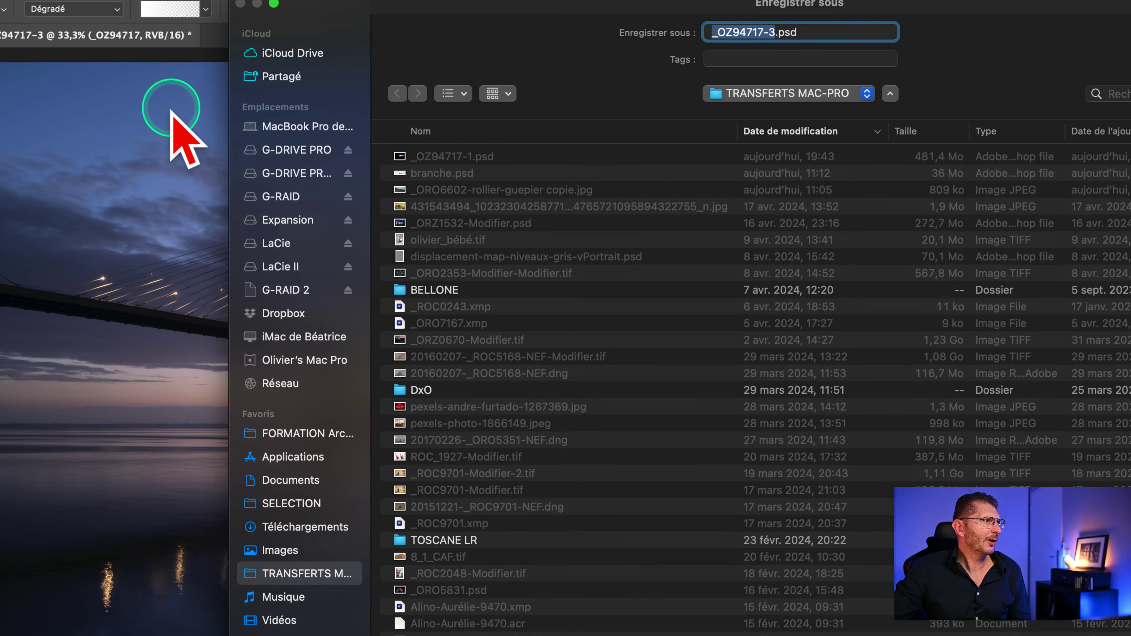
drag(730, 32, 784, 35)
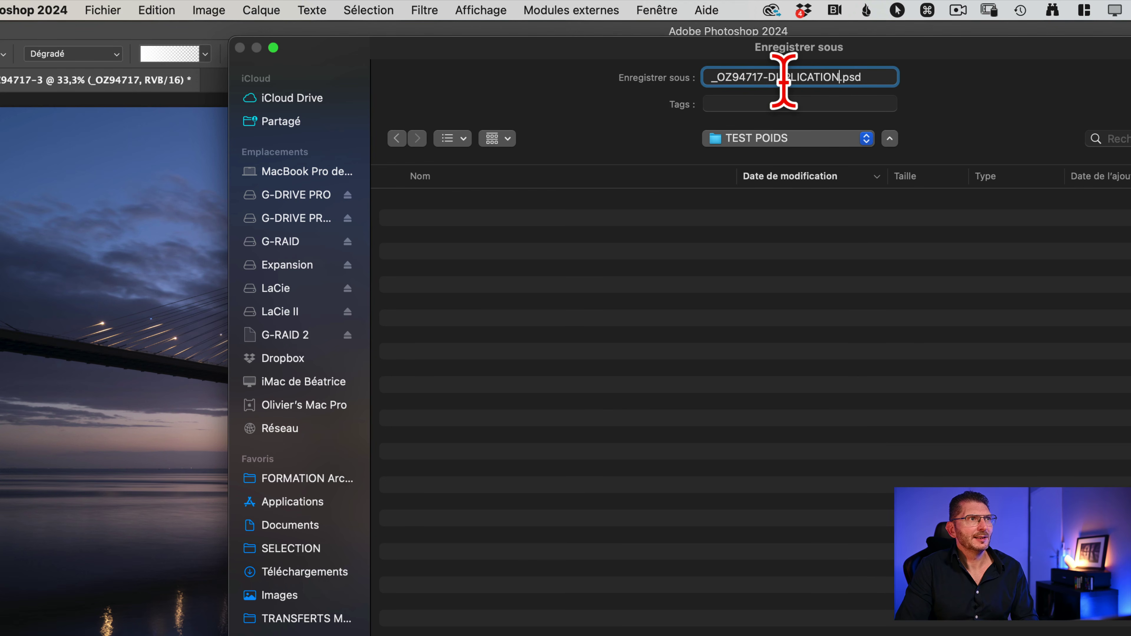
text(ALQUES)
click(881, 584)
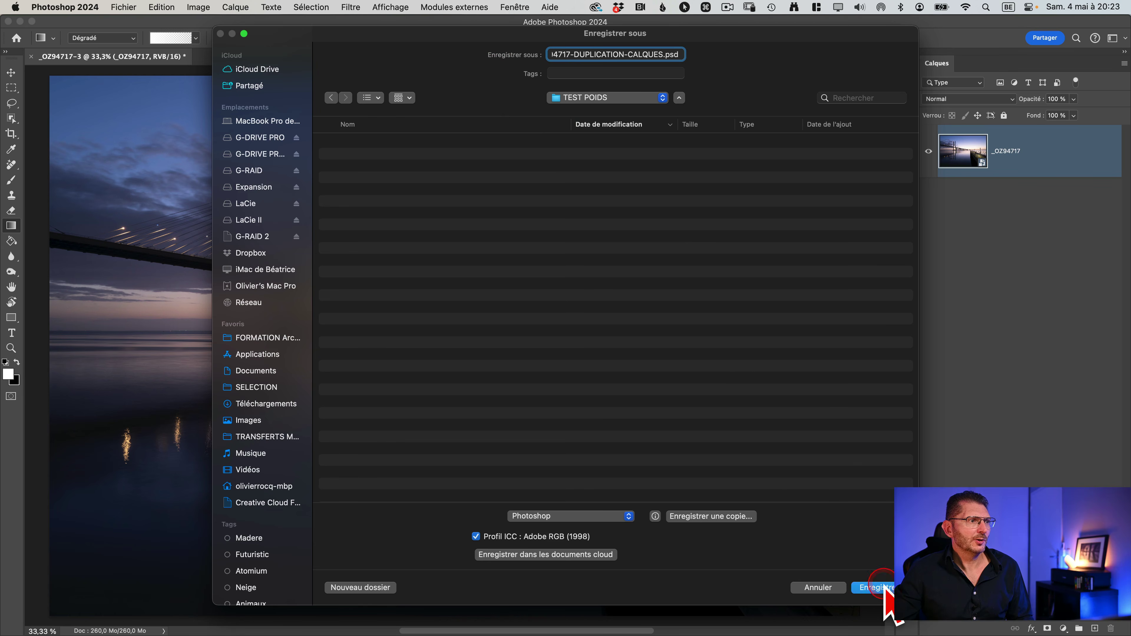
key(Caps_Lock)
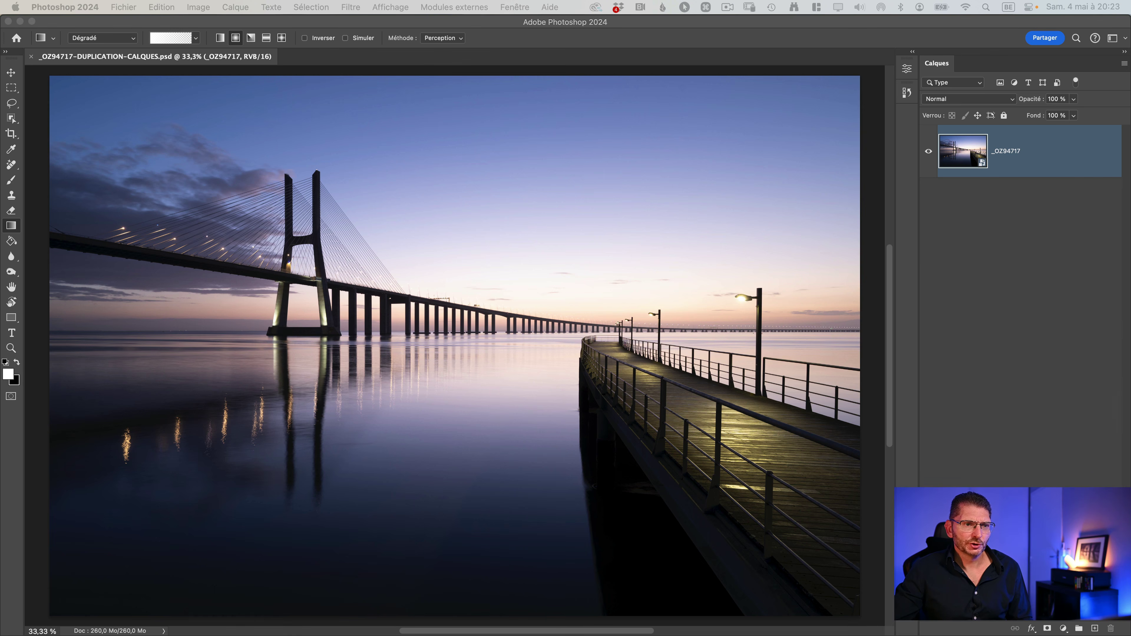
Switch to Finder and compare the file sizes of the saved PSD in TEST POIDS and the source _OZ94717.NEF.
drag(507, 634, 434, 109)
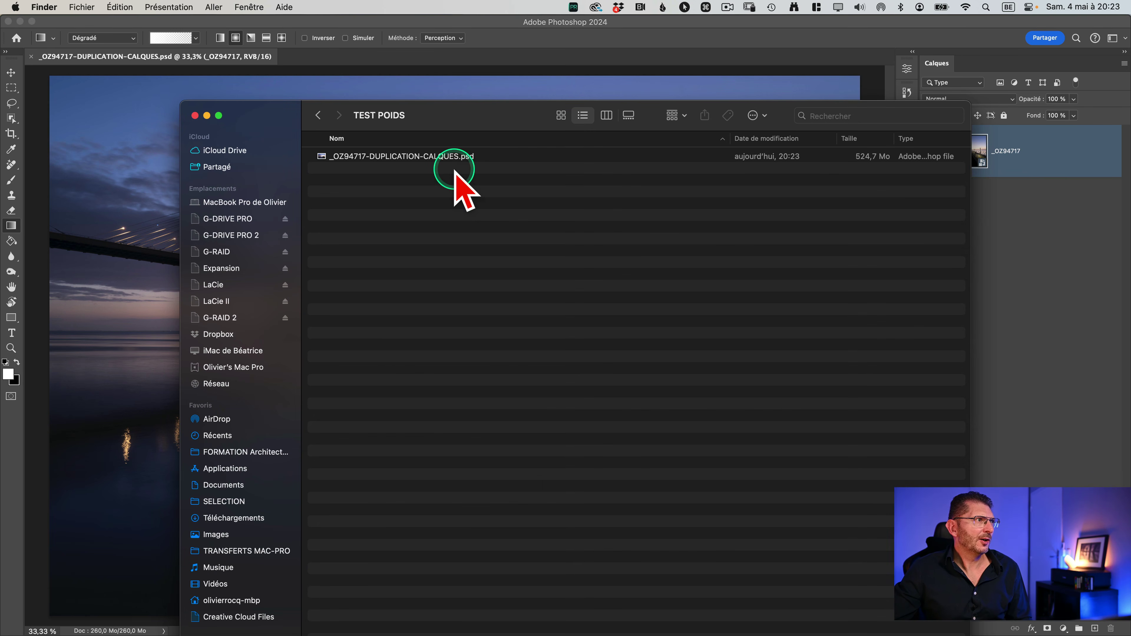
scroll(883, 169, up, 2)
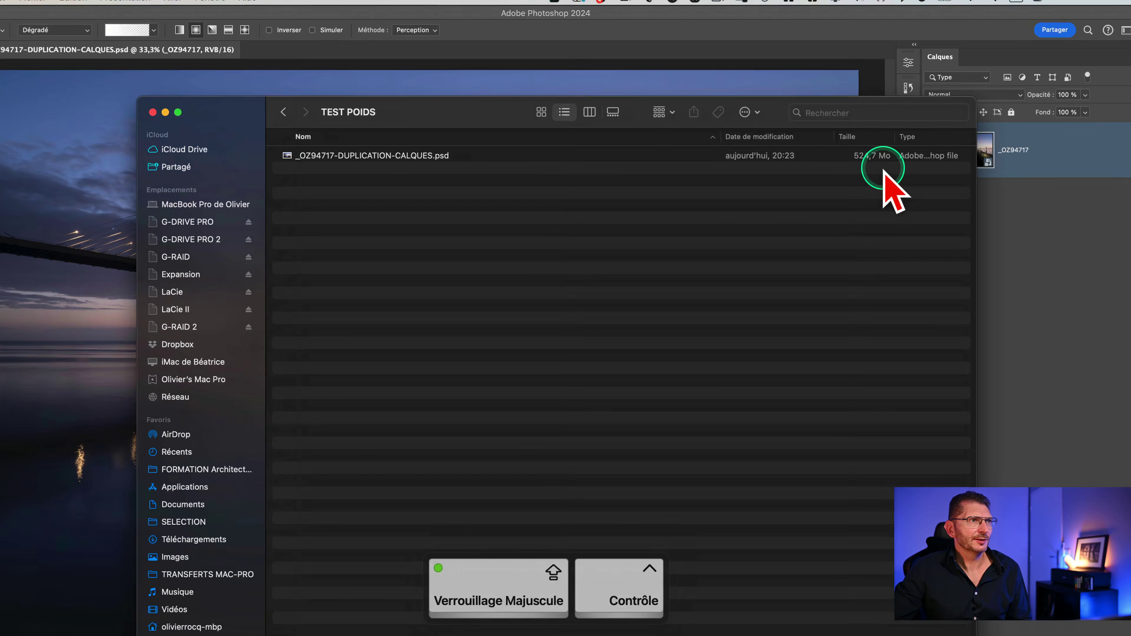
scroll(883, 169, up, 3)
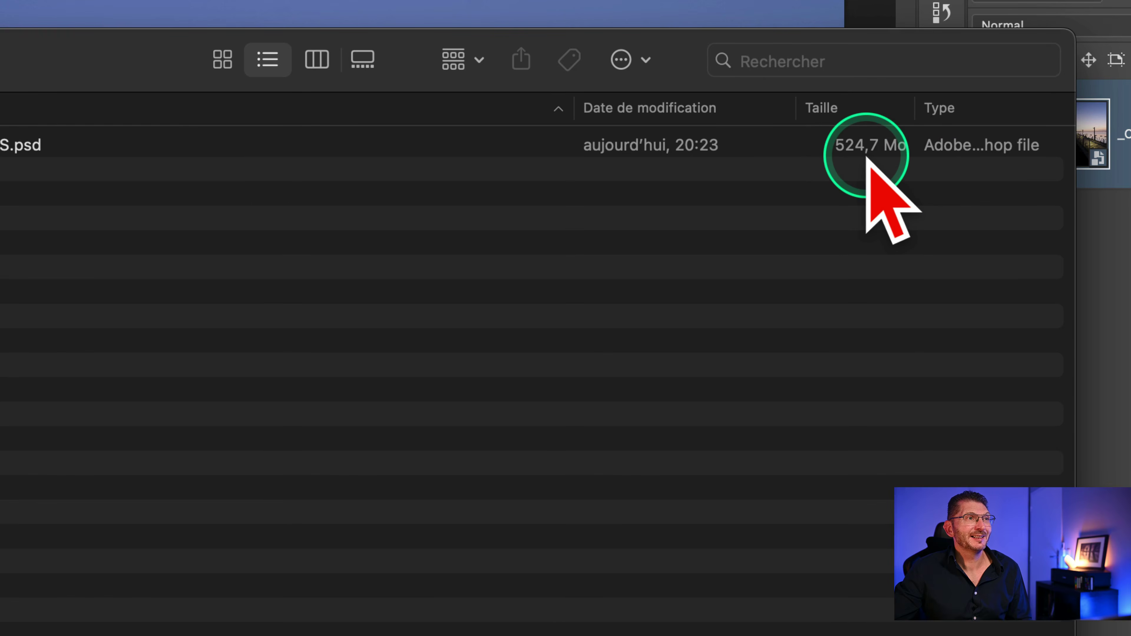
scroll(867, 158, down, 5)
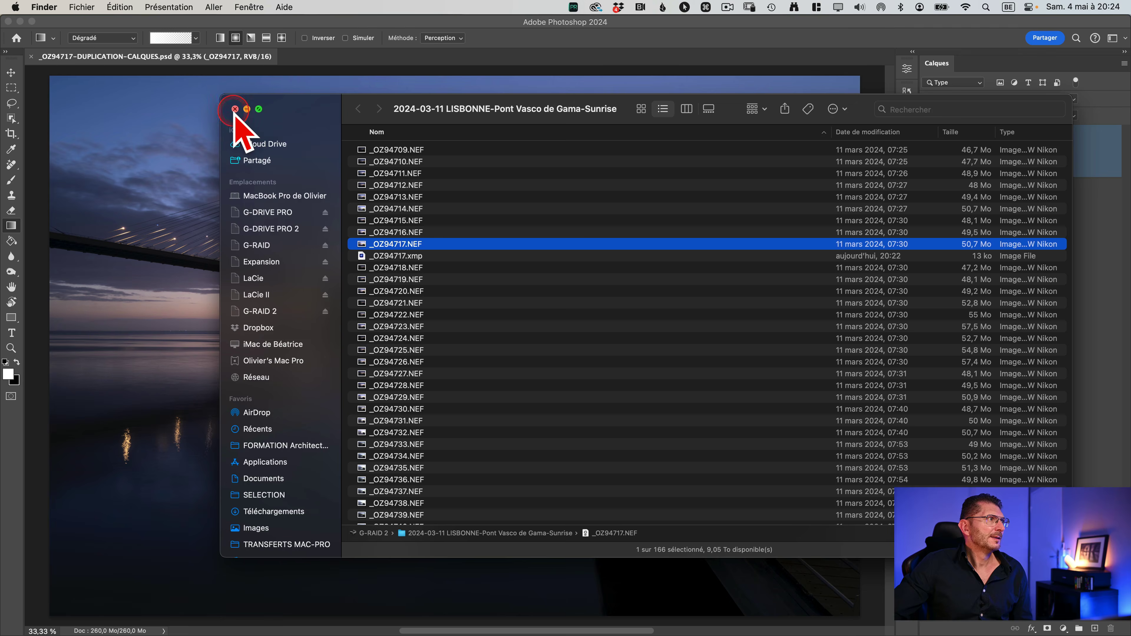
click(229, 114)
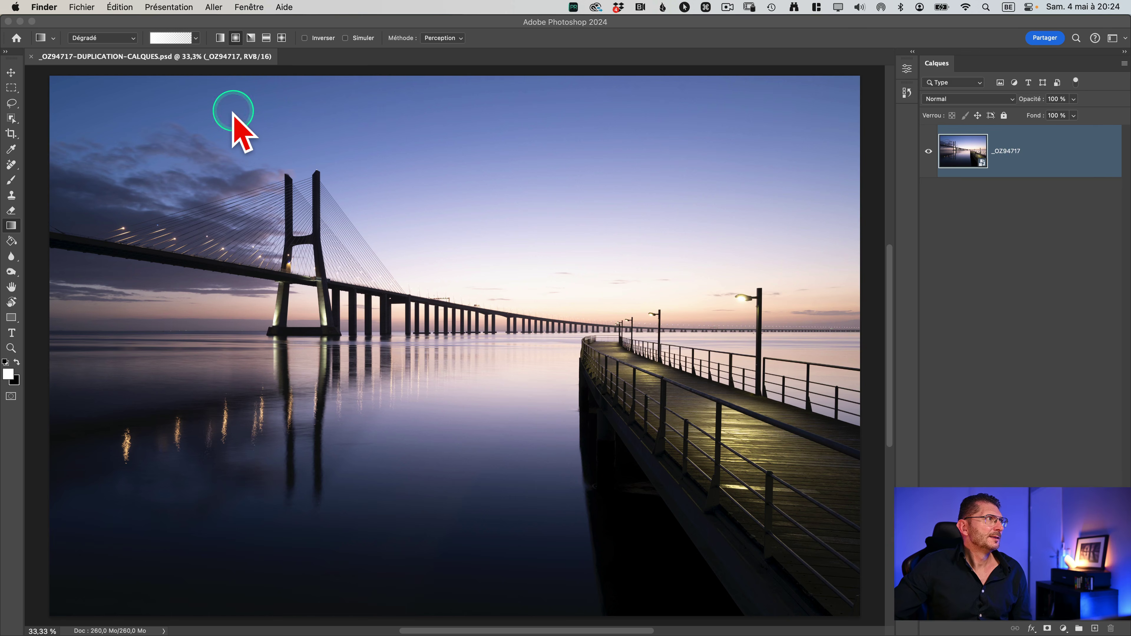
Open the _OZ94717 smart object in Camera Raw and set the highlights to -100 and the blacks to +100.
click(971, 159)
ctrl+click(984, 171)
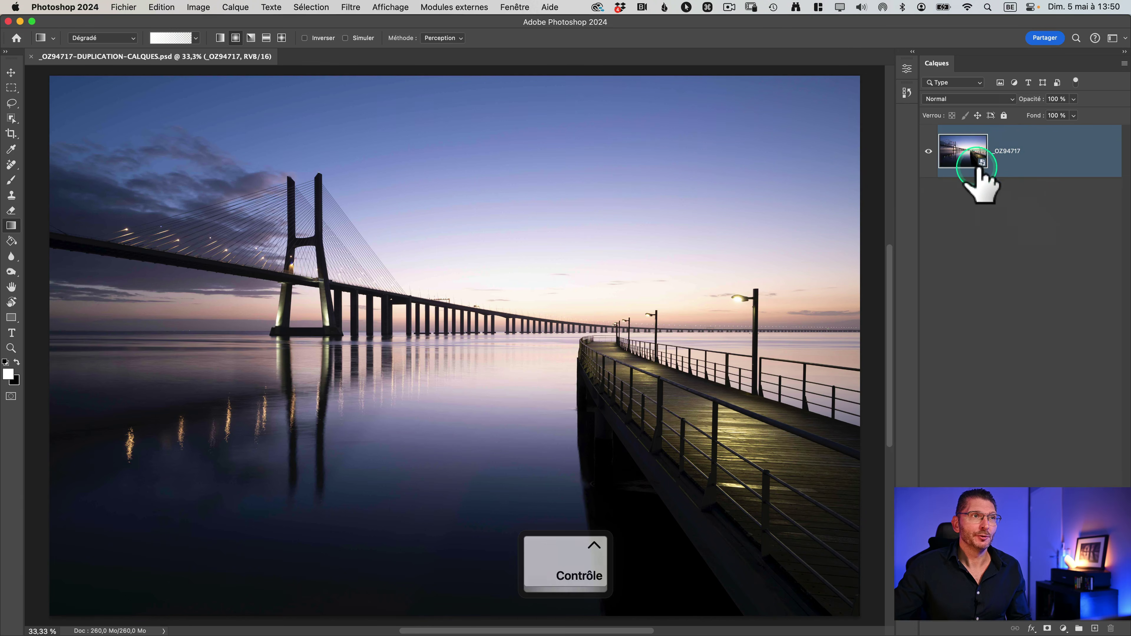
double_click(962, 152)
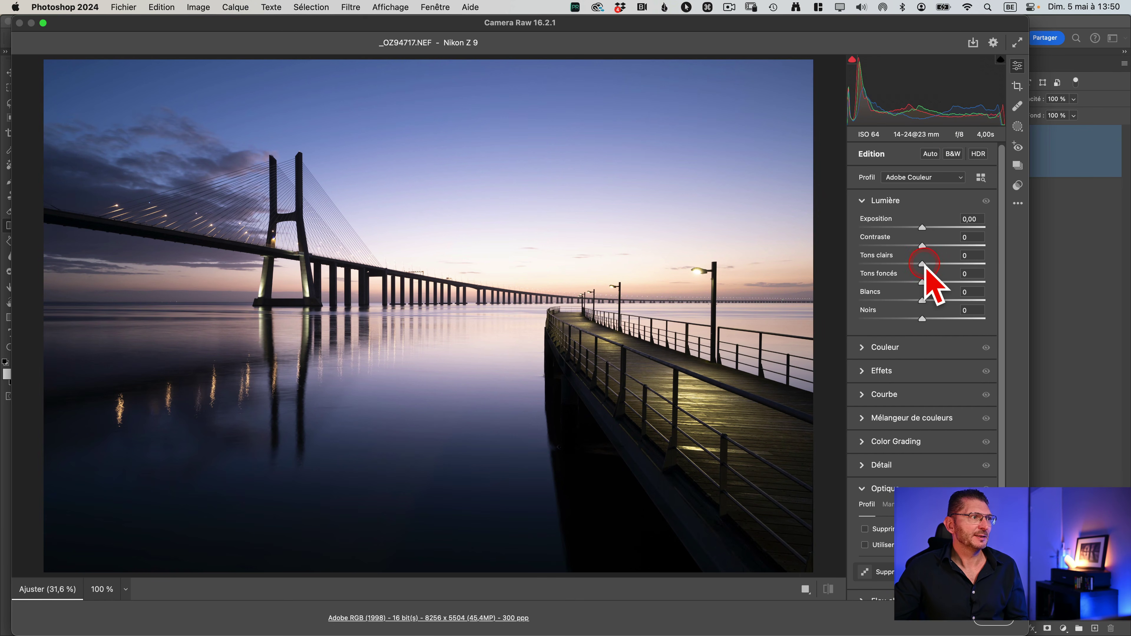
drag(922, 263, 855, 265)
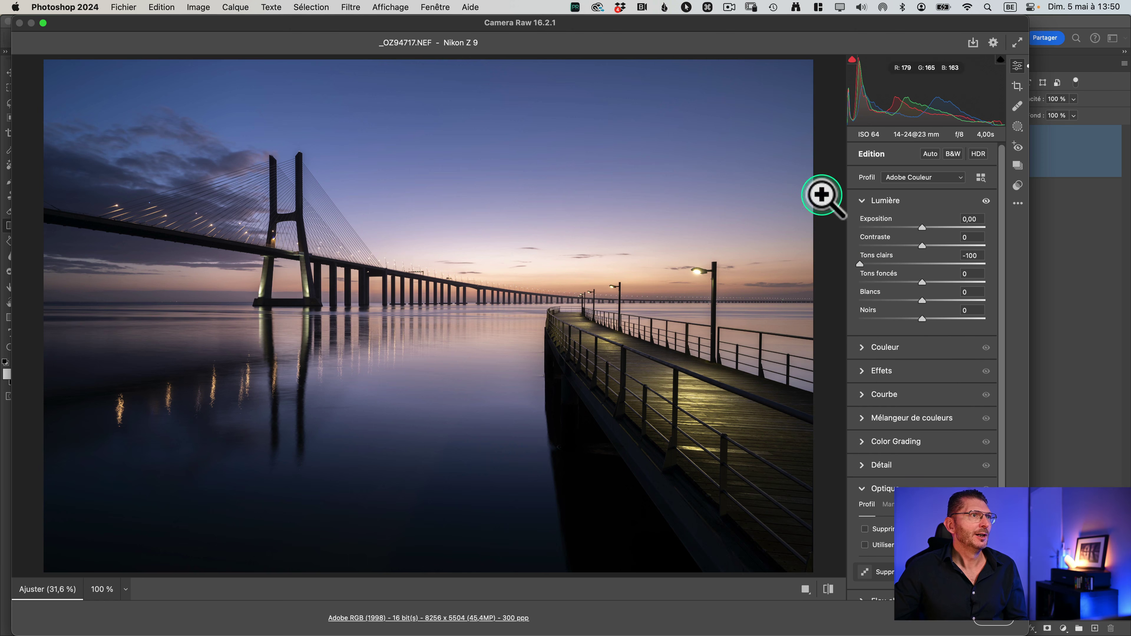
click(852, 60)
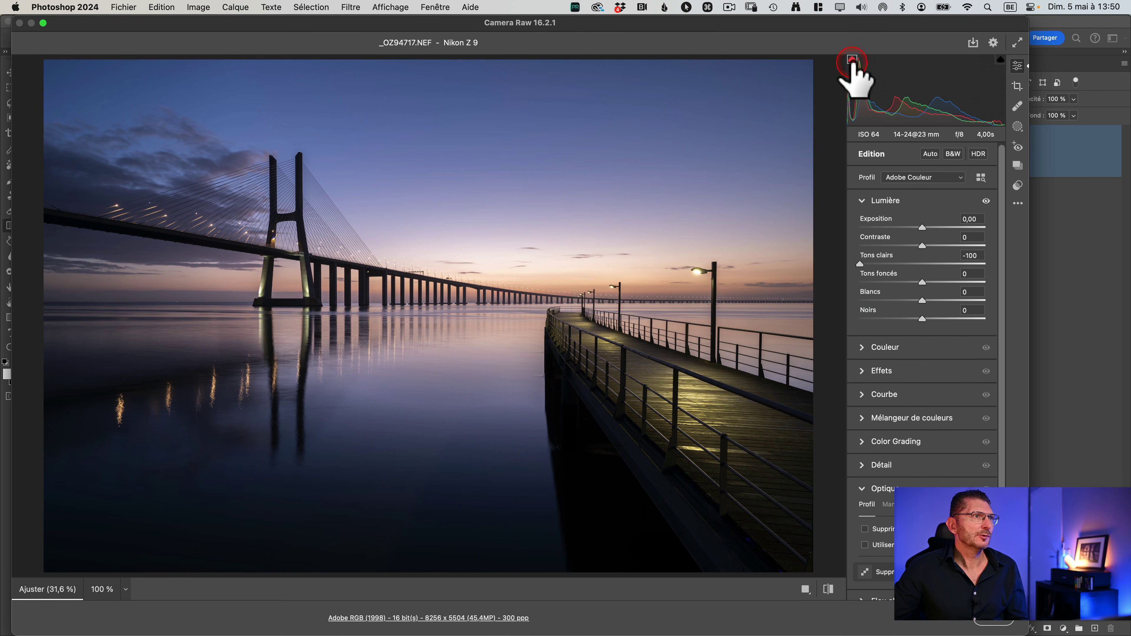
click(921, 319)
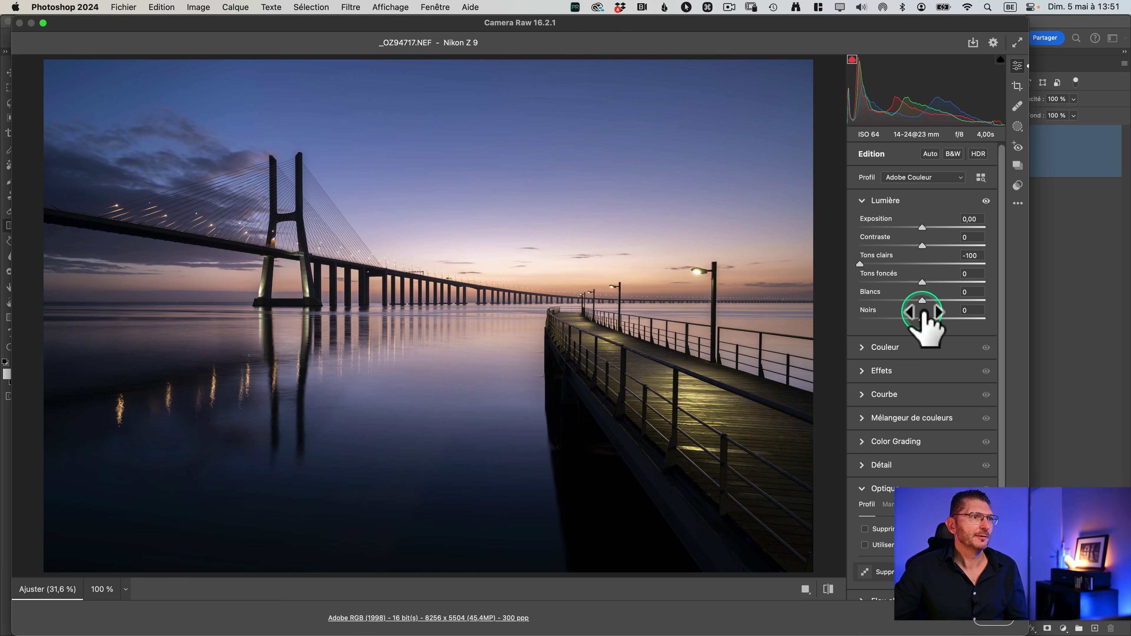
drag(922, 319, 983, 317)
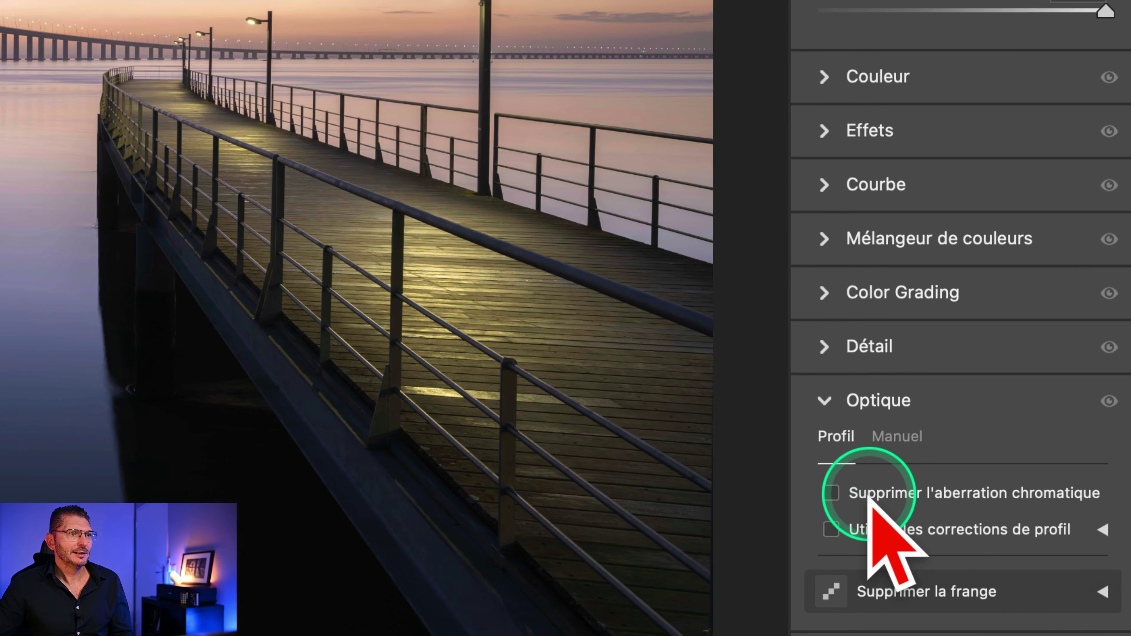
Enable chromatic aberration removal and lens profile corrections, and apply the Camera Raw settings to the smart object.
click(868, 495)
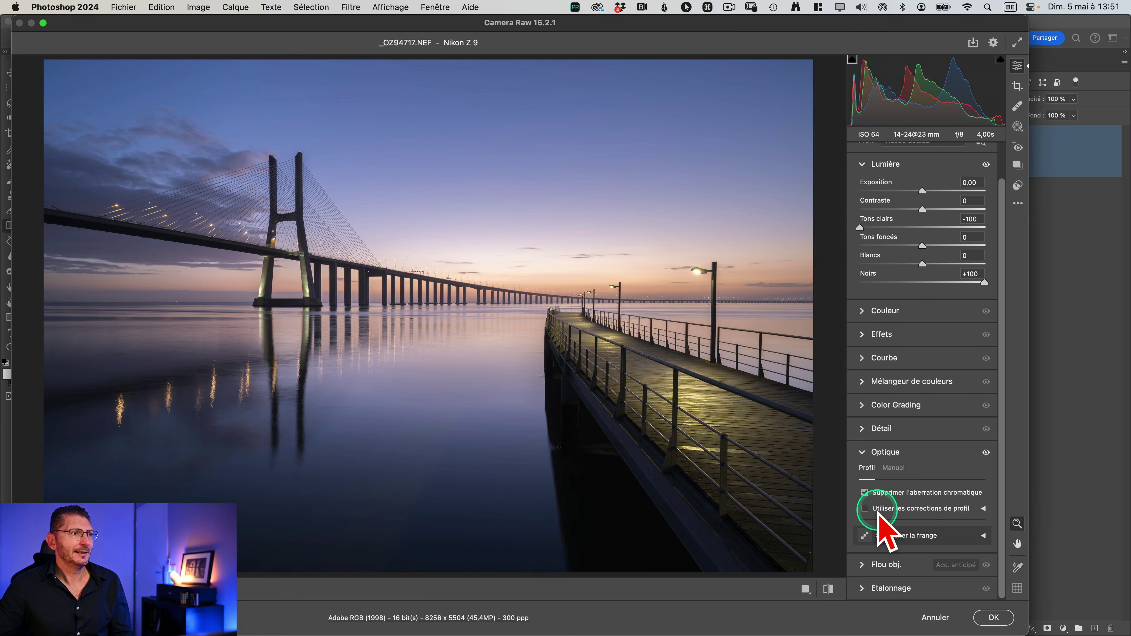
click(877, 512)
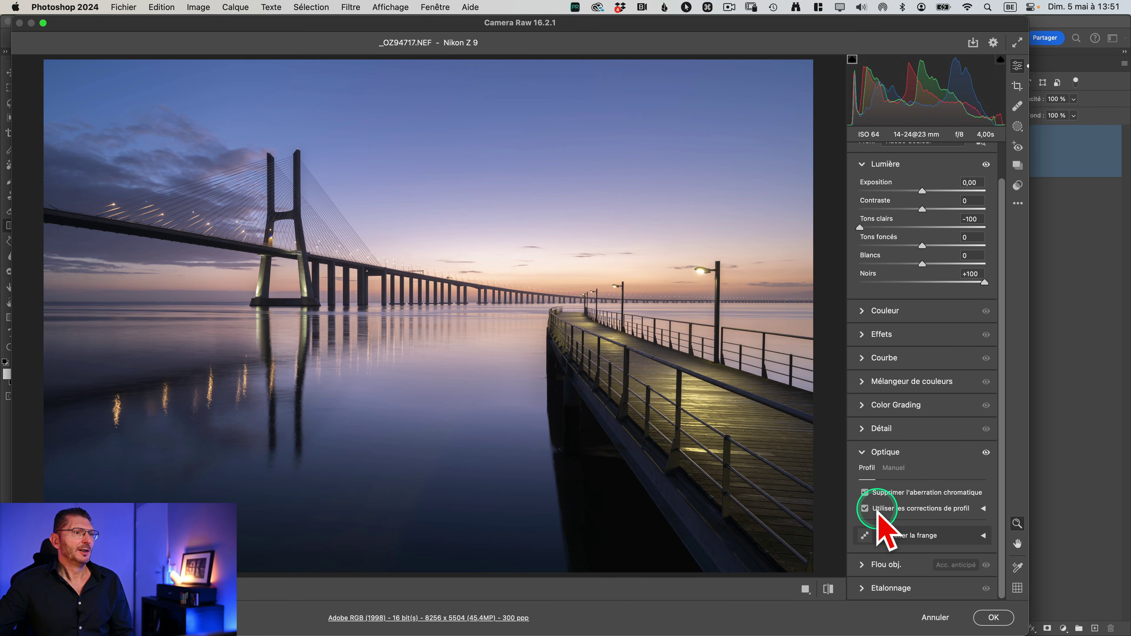
click(993, 618)
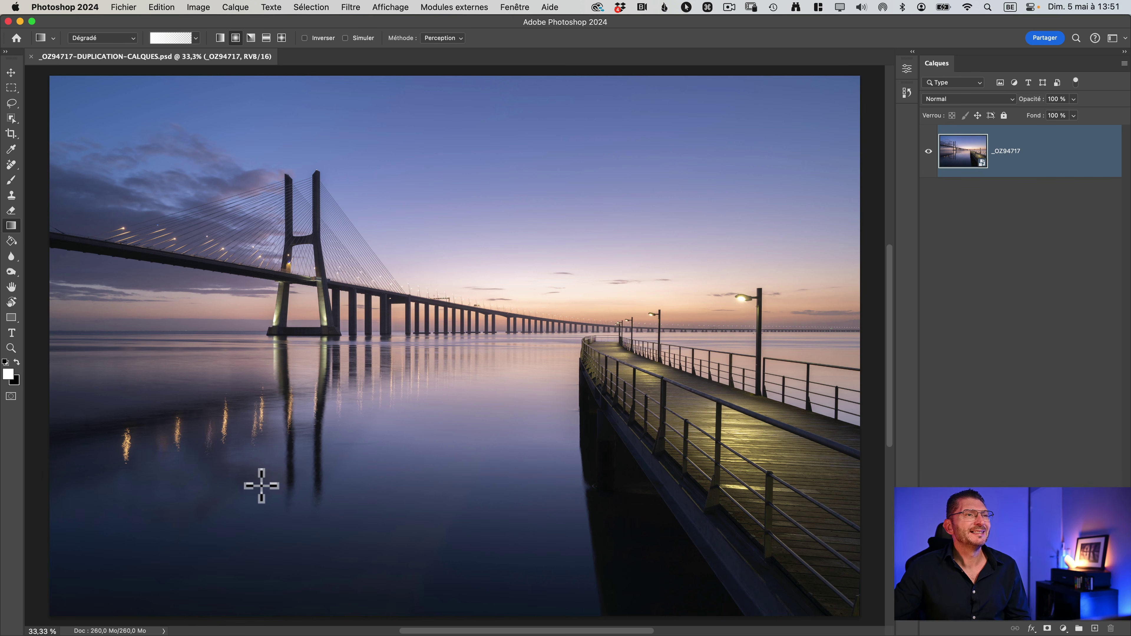
Switch to Finder to check the updated PSD's file size in TEST POIDS, and return to Photoshop.
key(super+Tab)
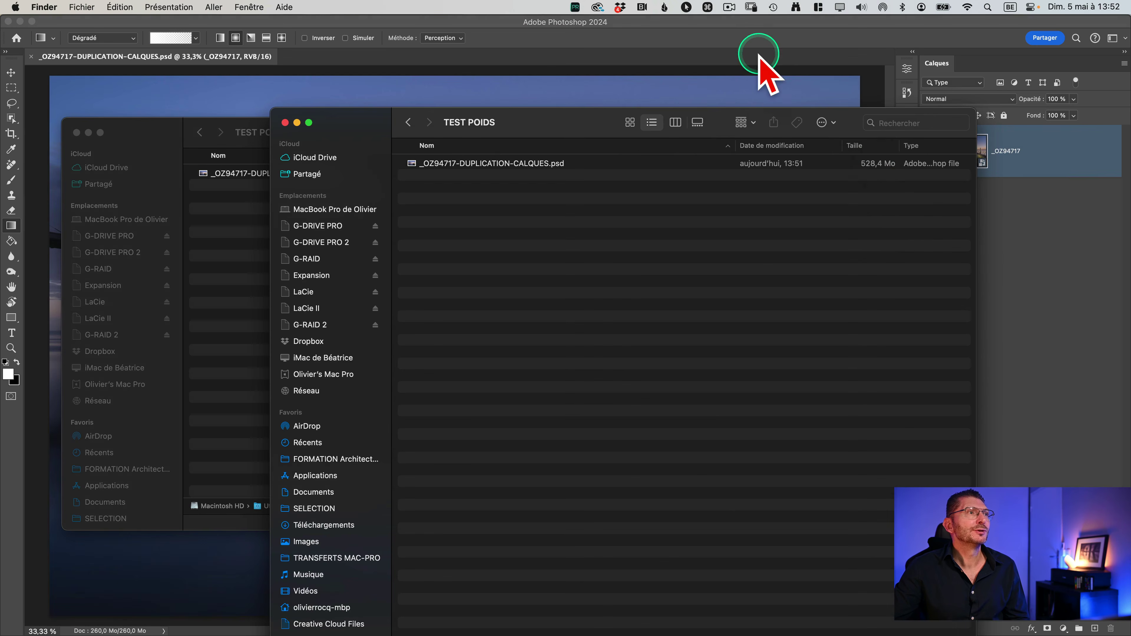
click(728, 40)
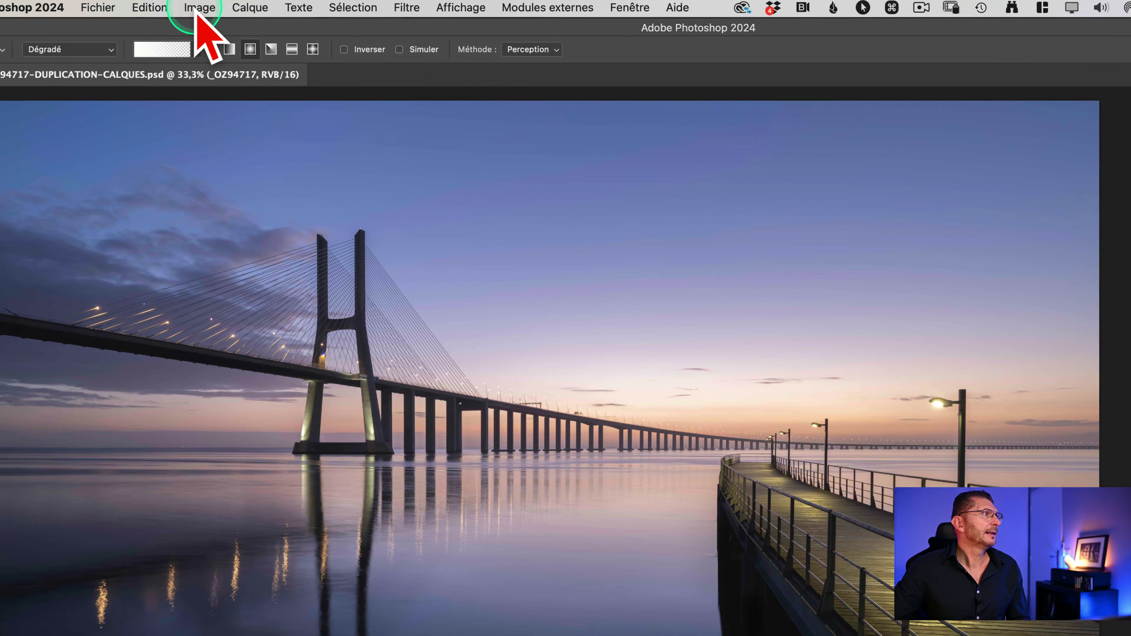
Duplicate the image under the name _OZ94717-DUPLICATION-CALQUES SANS OD.
click(198, 7)
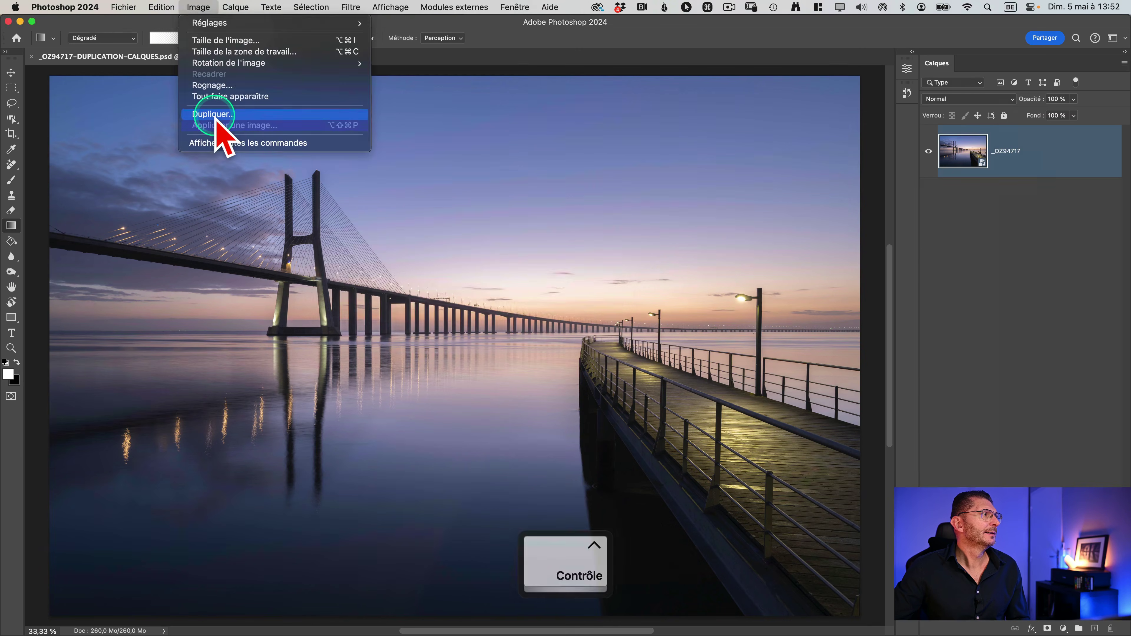
click(222, 160)
click(495, 280)
drag(505, 280, 538, 280)
text(SANS)
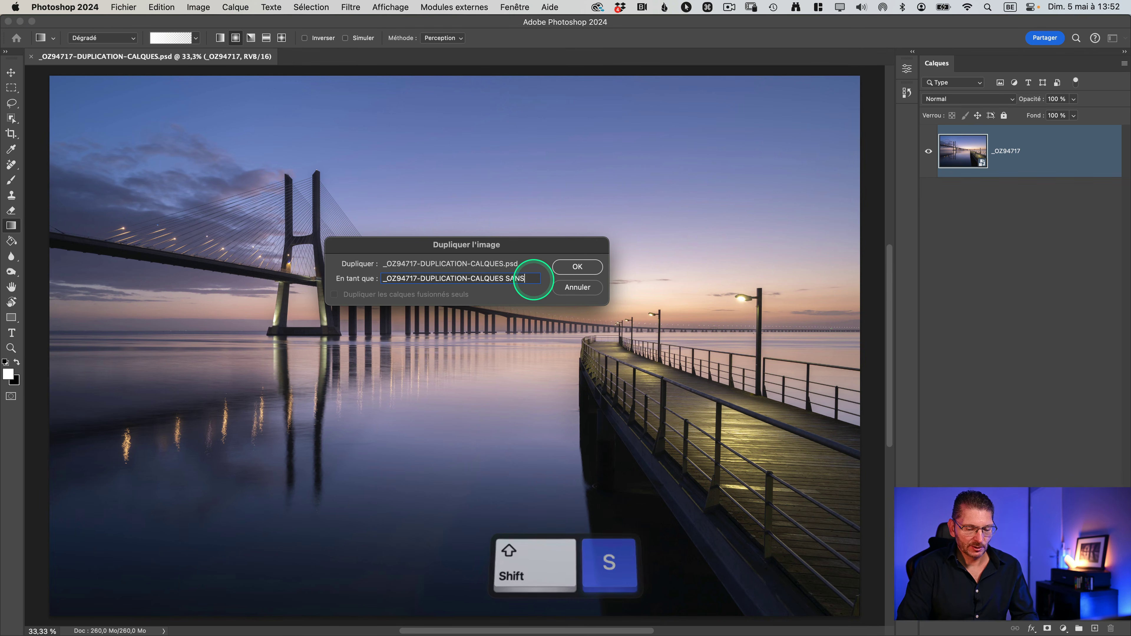
text( OD)
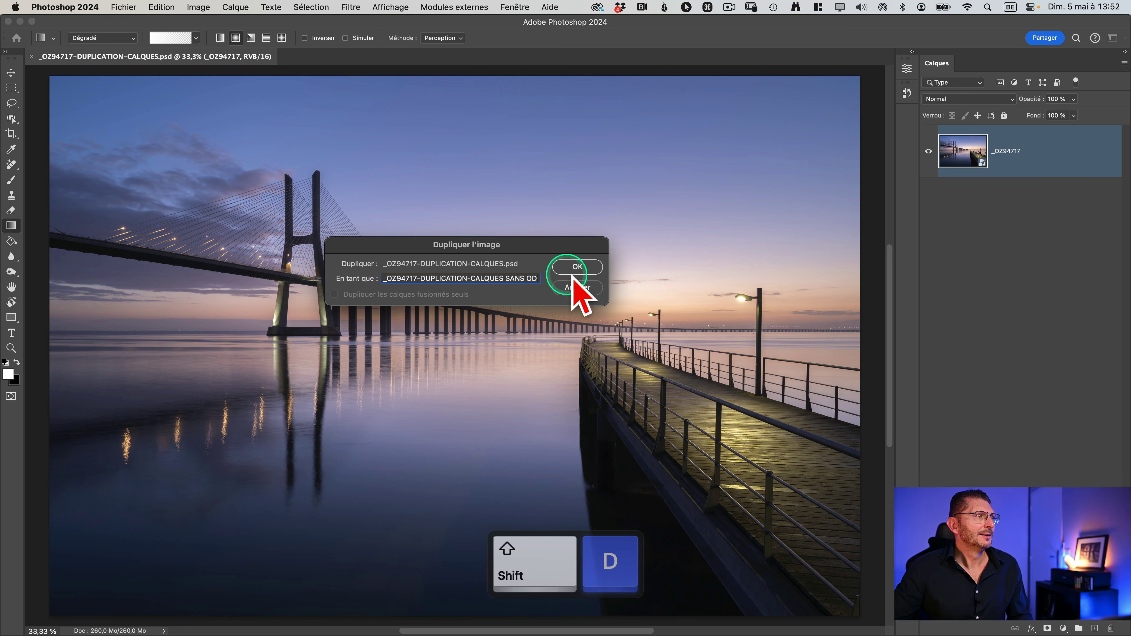
click(590, 268)
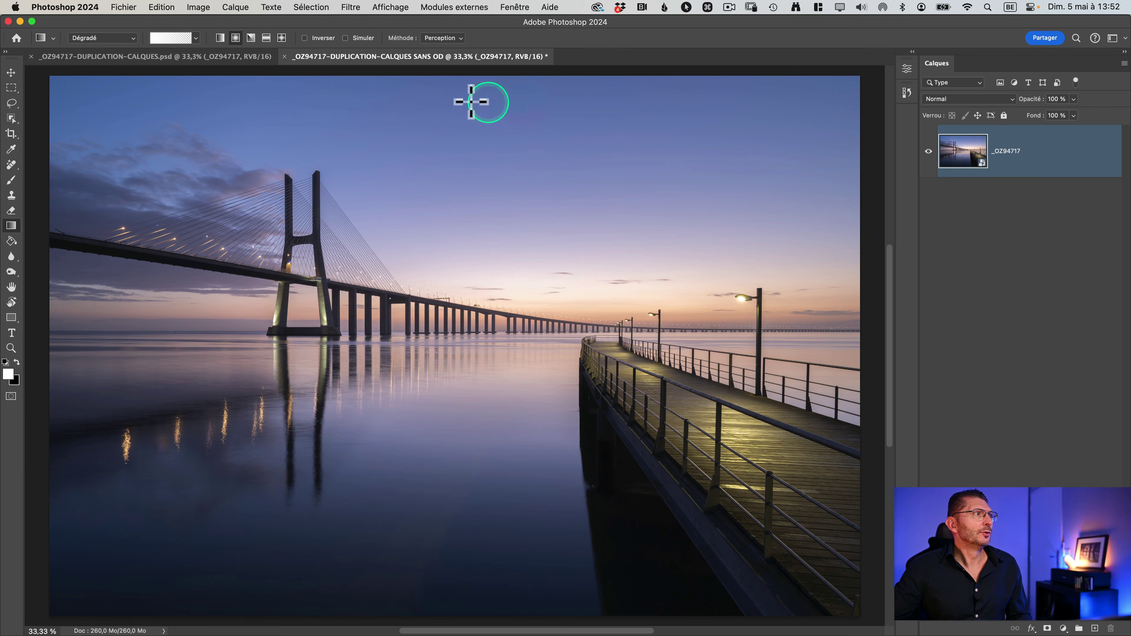
Convert the _OZ94717 smart object in the duplicate image into a regular layer.
key(ctrl)
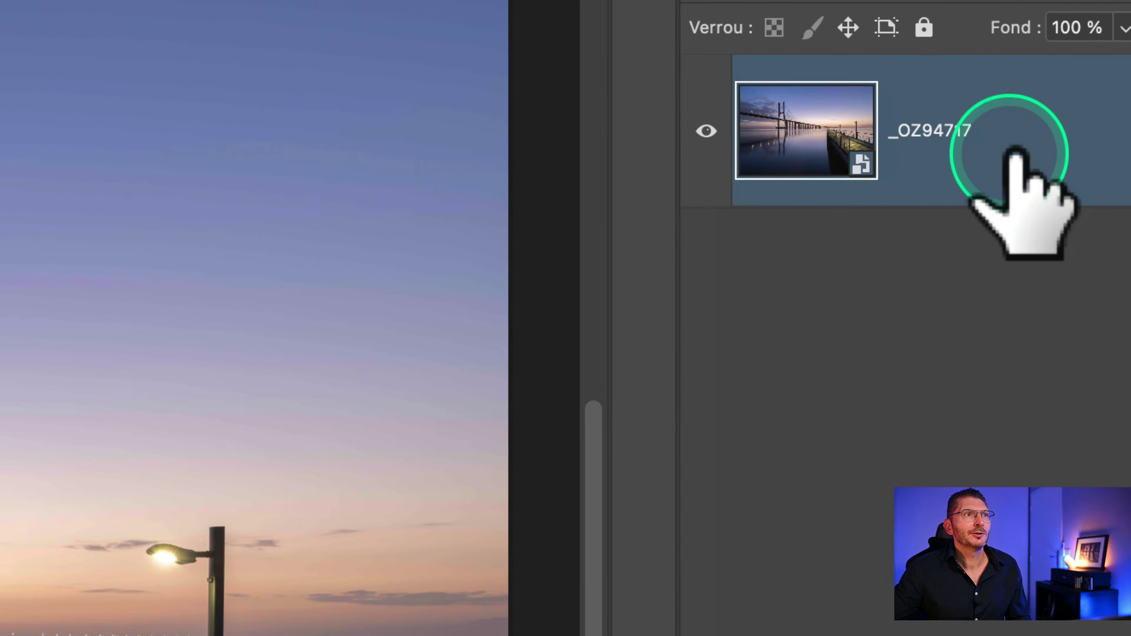
ctrl+click(1013, 154)
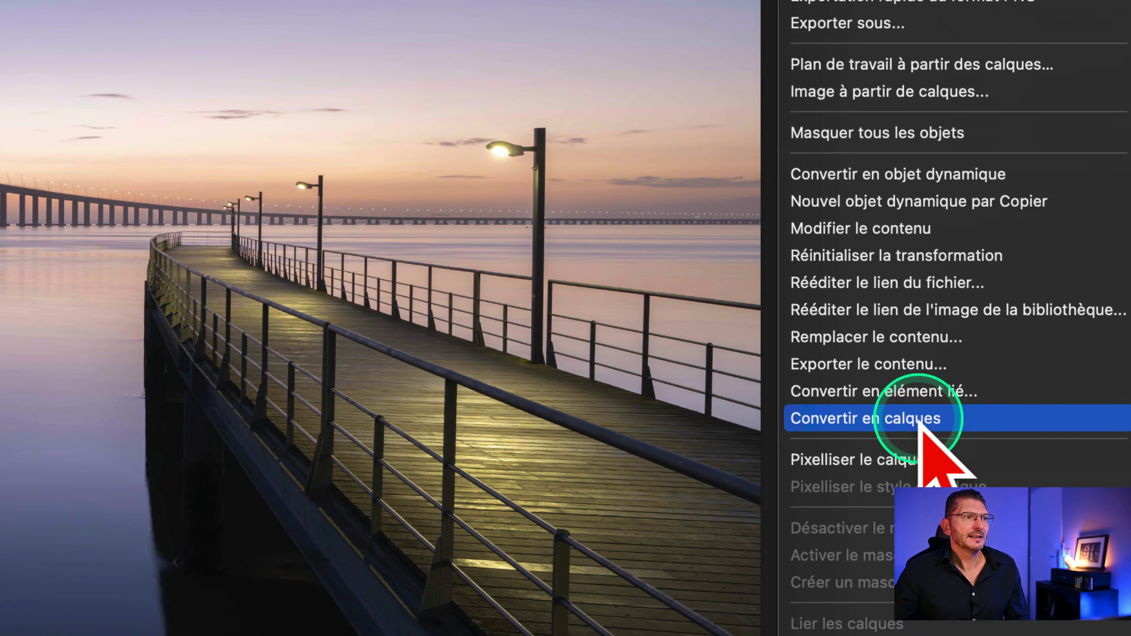
click(942, 421)
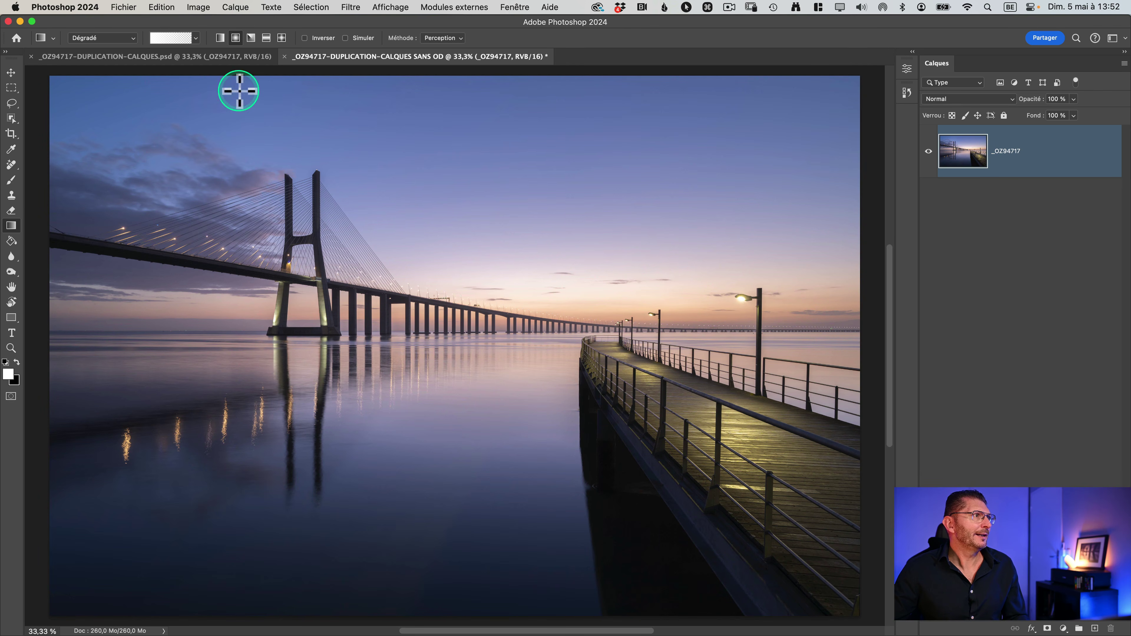
Save the duplicate as _OZ94717-DUPLICATION-CALQUES SANS OD.psd in TEST POIDS, and compare the two PSD file sizes in Finder.
click(119, 7)
click(149, 108)
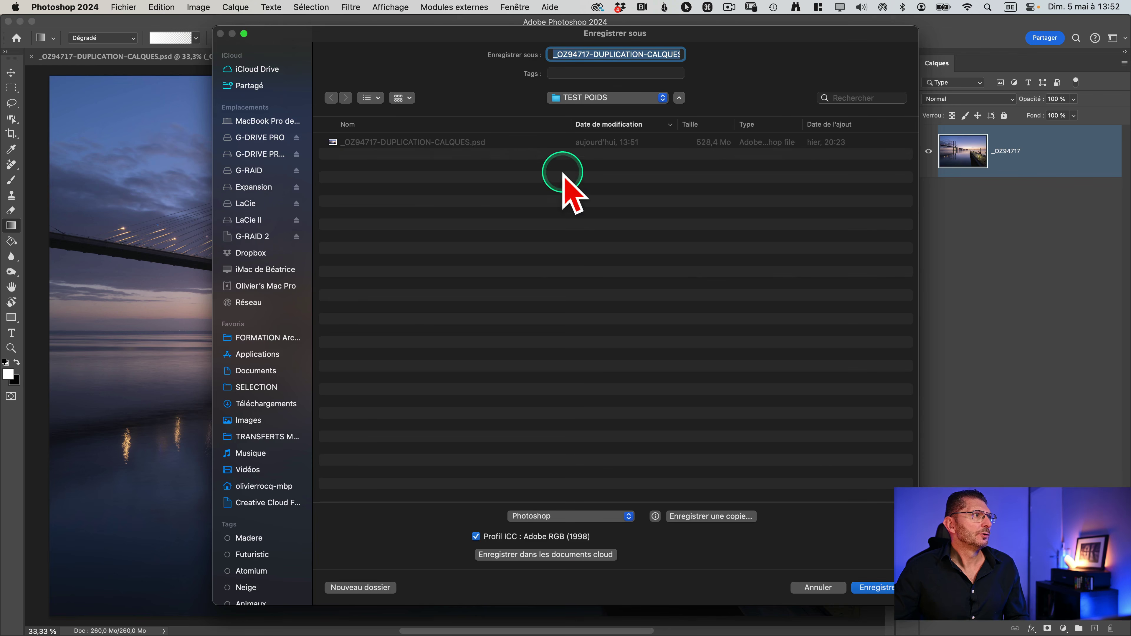
key(Right)
text(SANS OD)
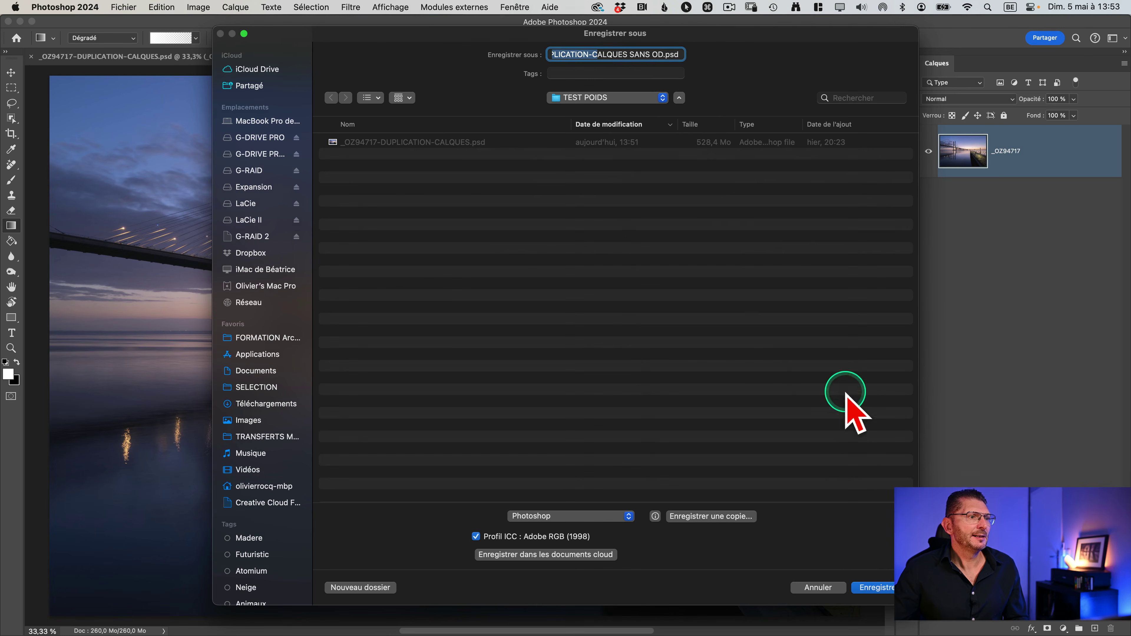
click(885, 588)
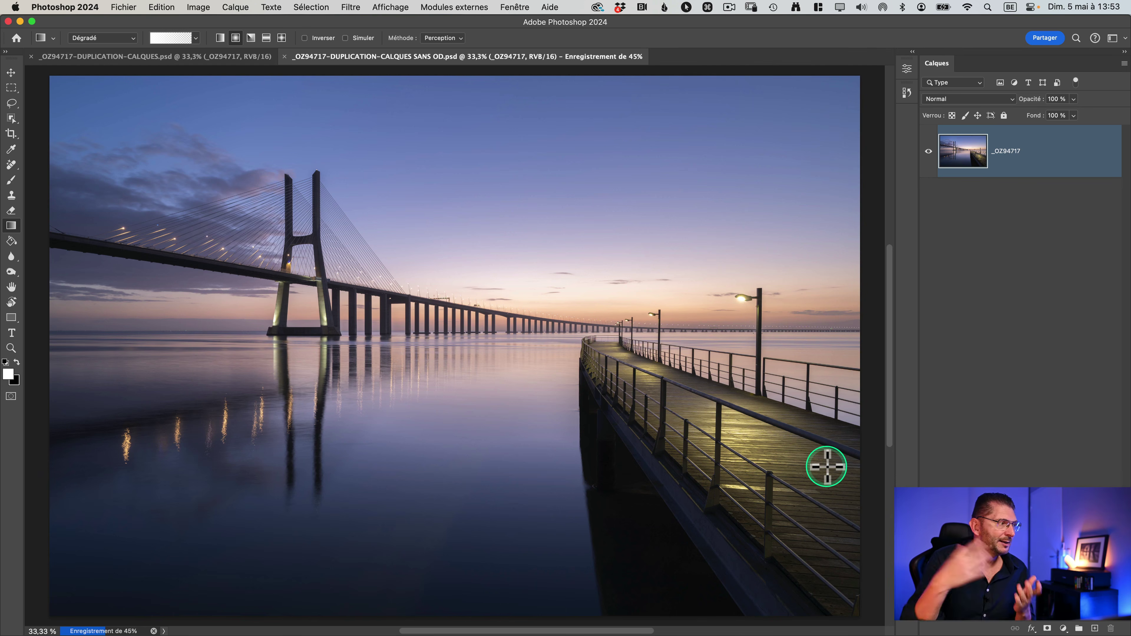
key(super+Tab)
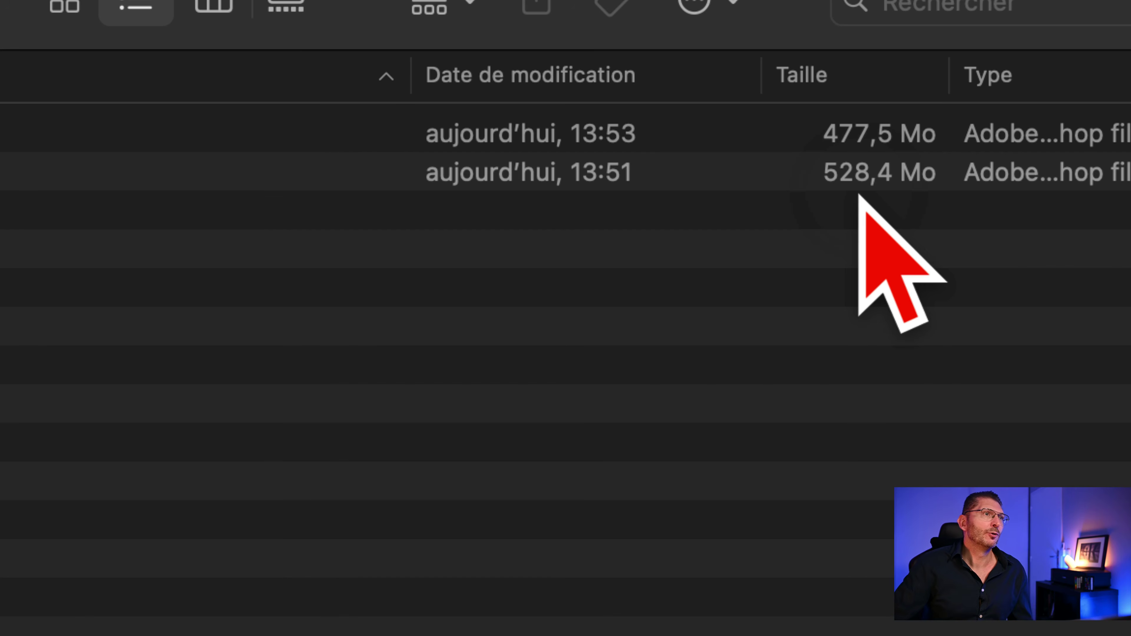
ctrl+click(845, 147)
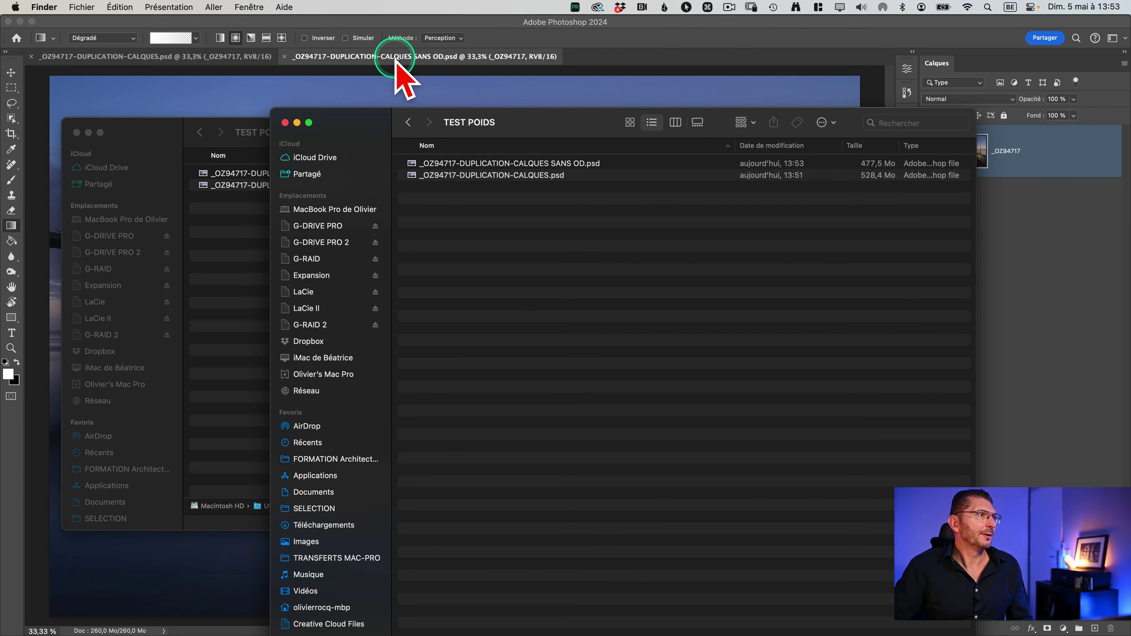
Delete _OZ94717-DUPLICATION-CALQUES SANS OD.psd from TEST POIDS, and close its document in Photoshop.
click(586, 164)
key(super+BackSpace)
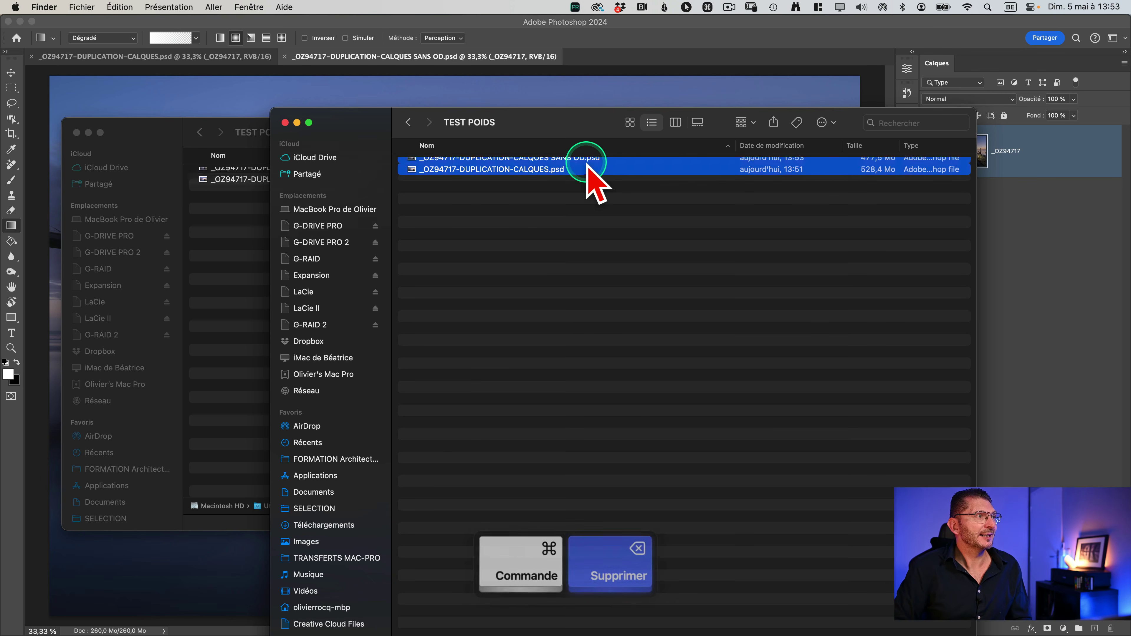
click(368, 67)
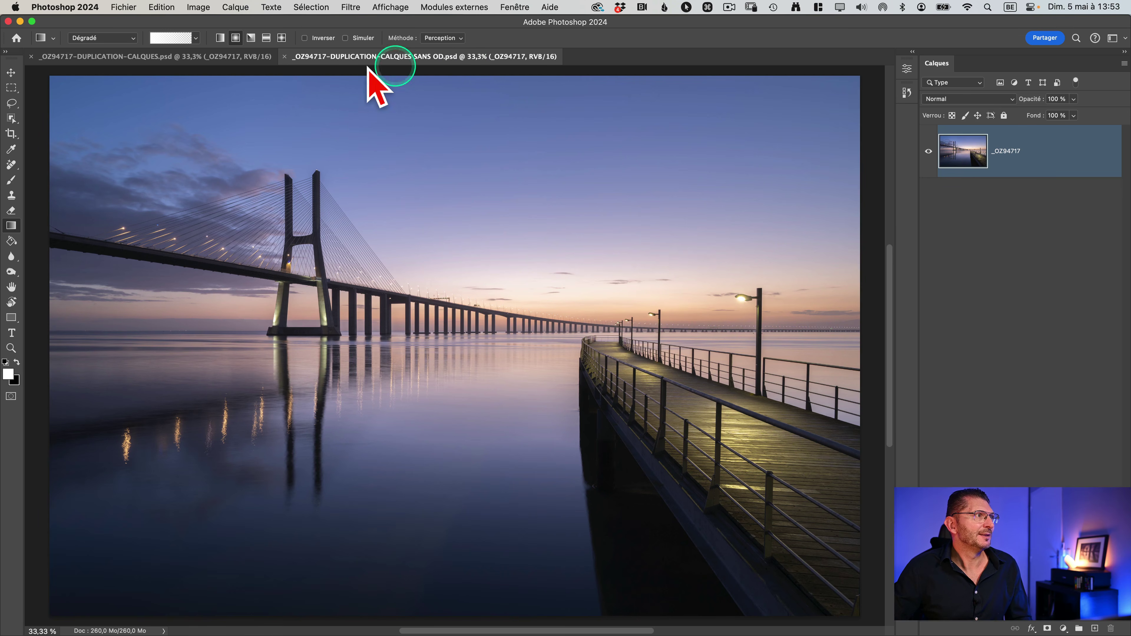
click(284, 57)
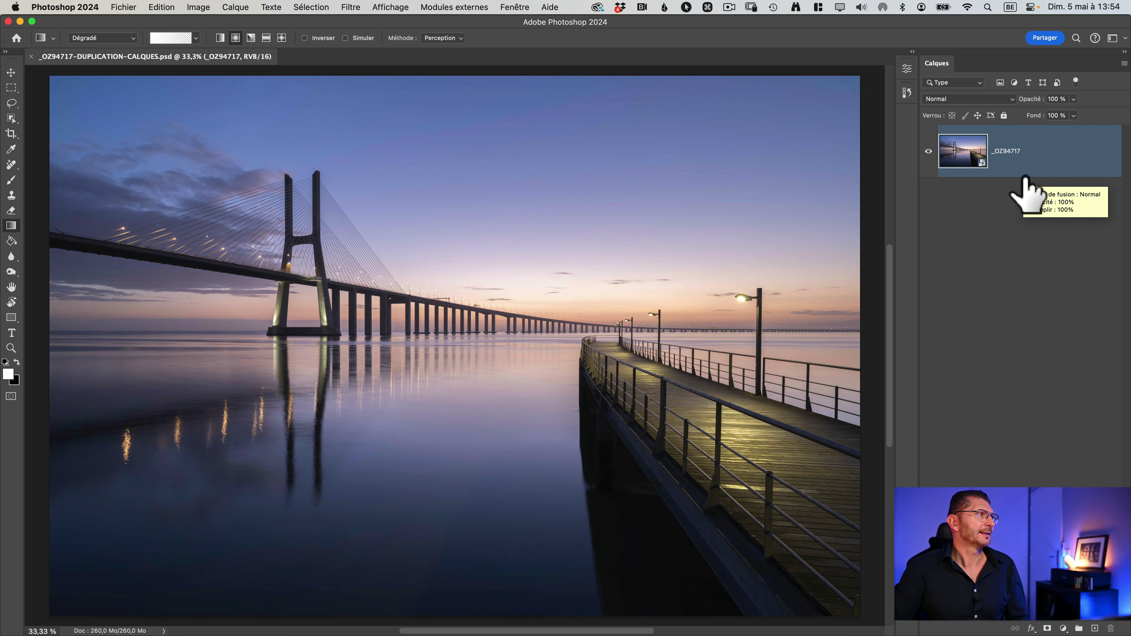
Duplicate the image under the name _OZ94717-SANS-DUPLICATION-CALQUES.
click(199, 7)
key(ctrl)
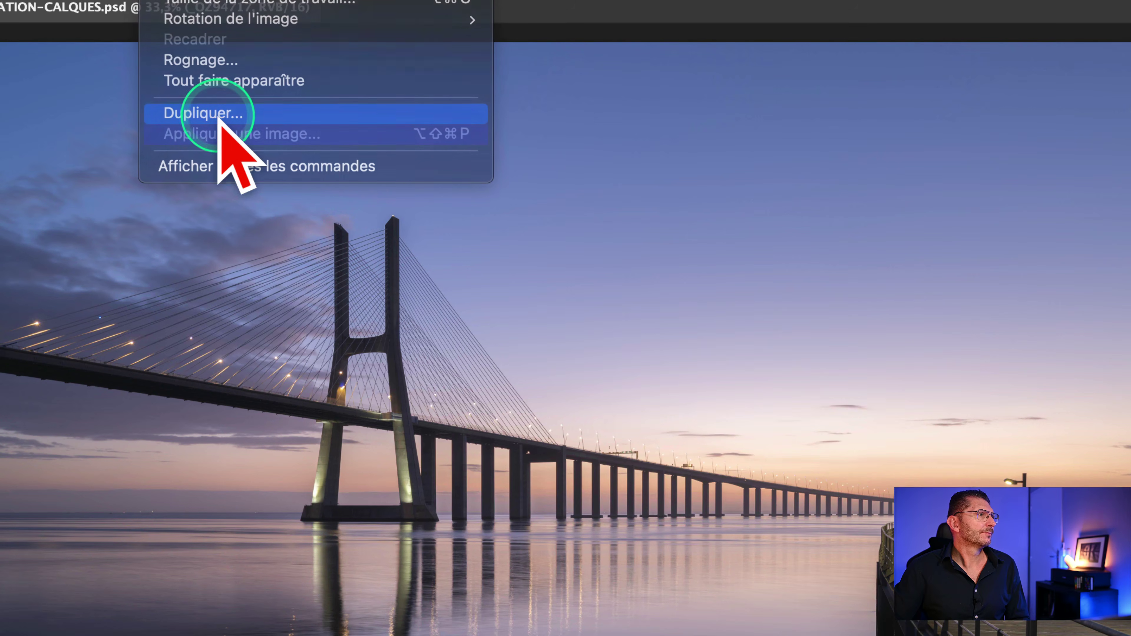
click(212, 115)
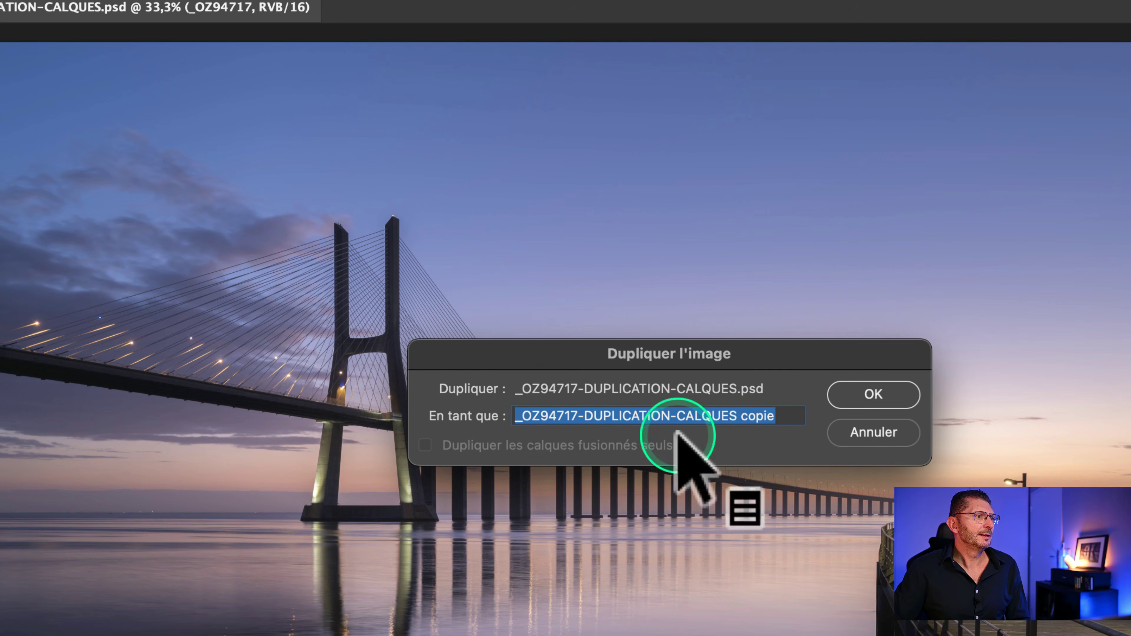
key(super+shift+v)
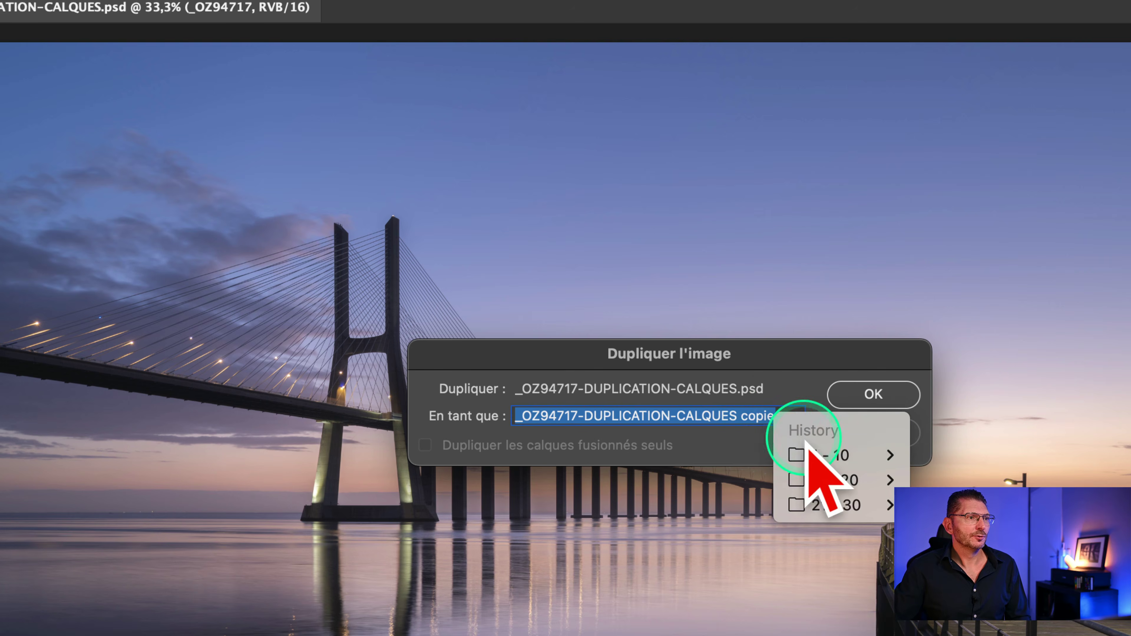
mouse_move(837, 455)
click(1019, 455)
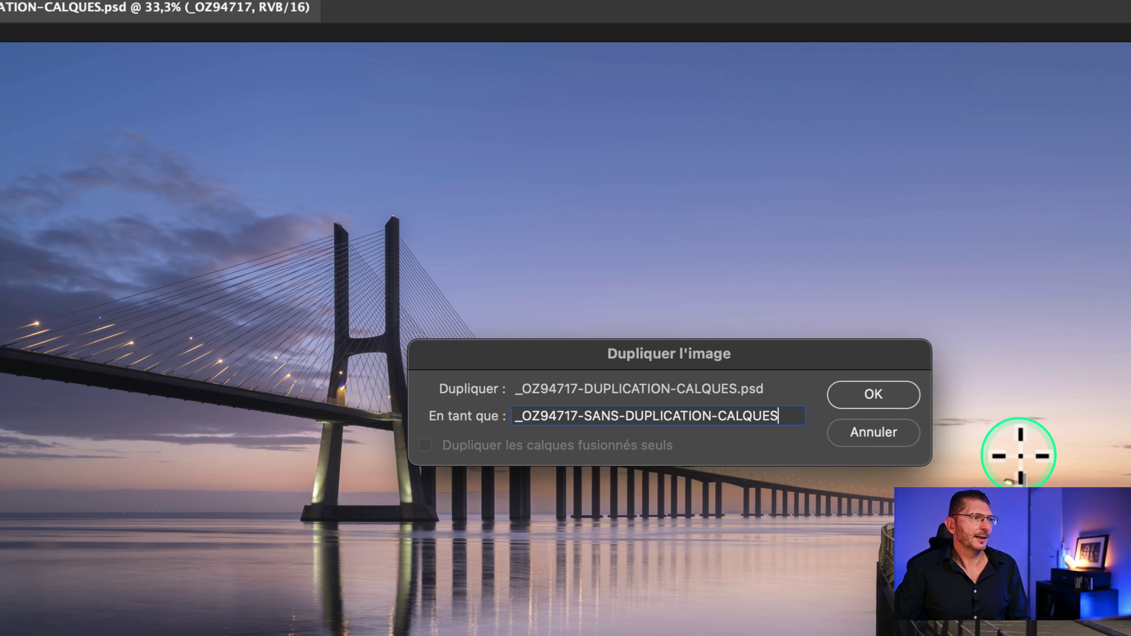
click(855, 396)
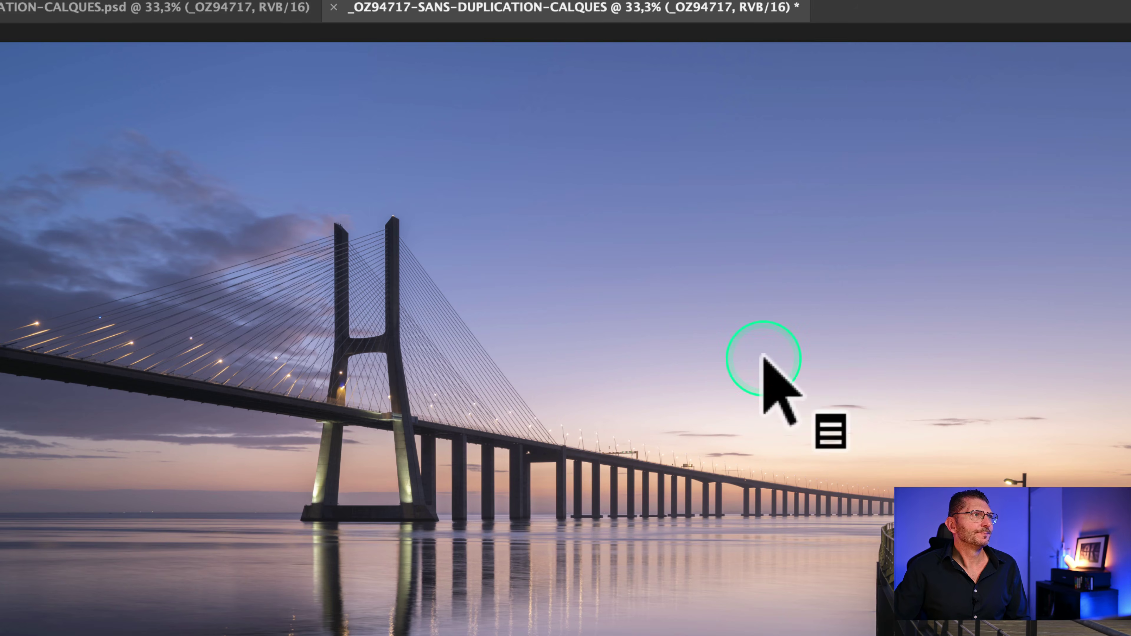
Save the new duplicate as a Photoshop file in TEST POIDS, check its size in Finder, and return to Photoshop.
click(123, 7)
click(159, 107)
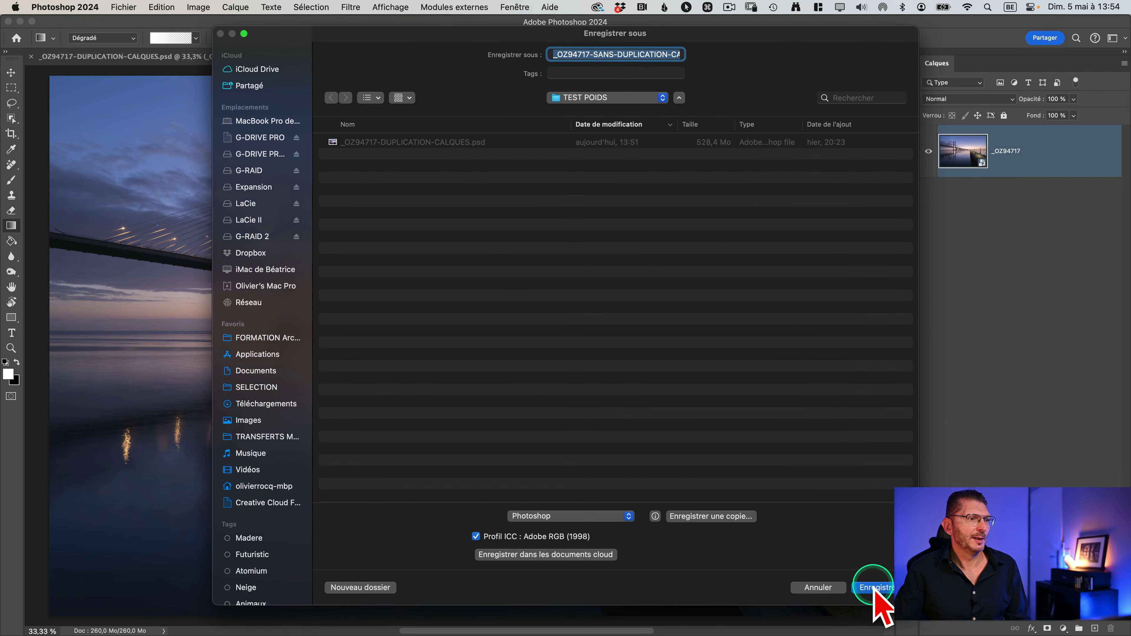
click(874, 587)
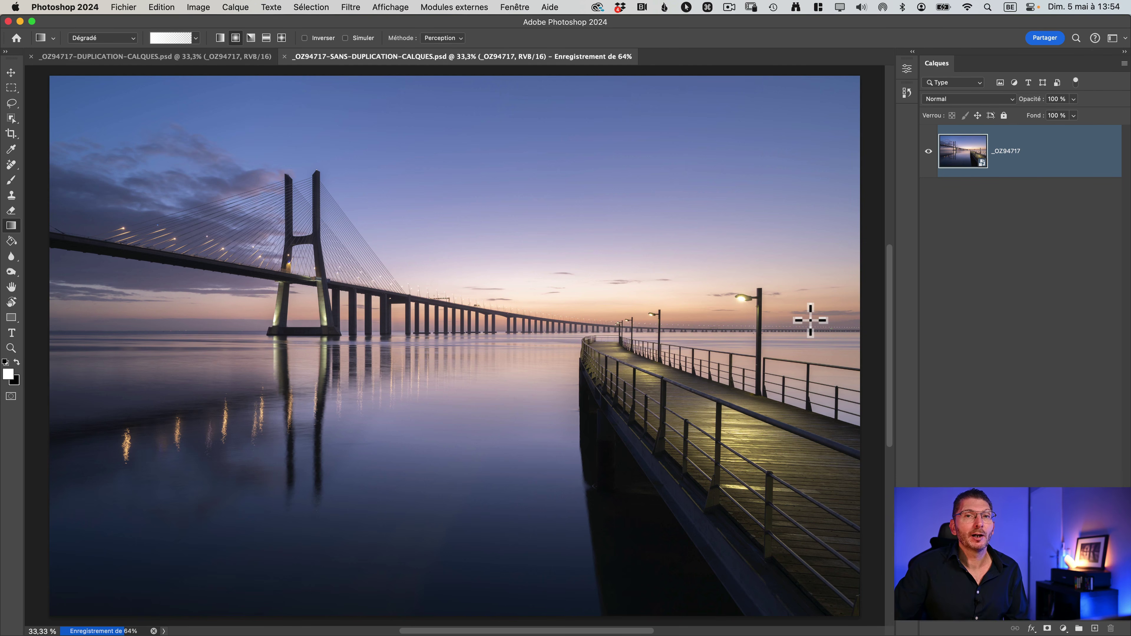
click(909, 197)
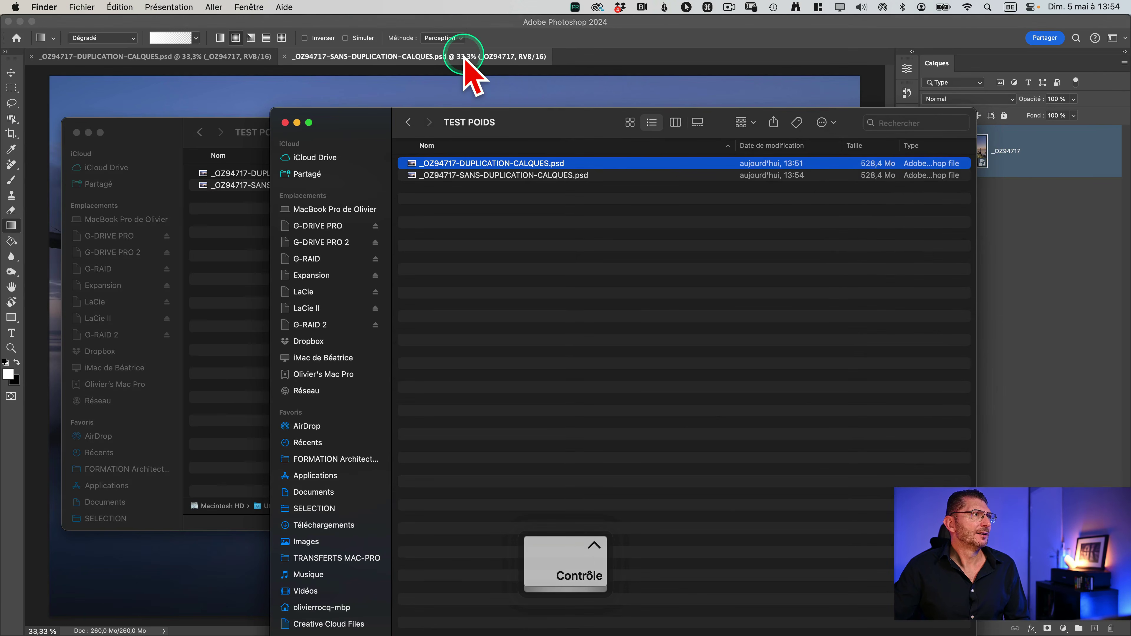
click(462, 56)
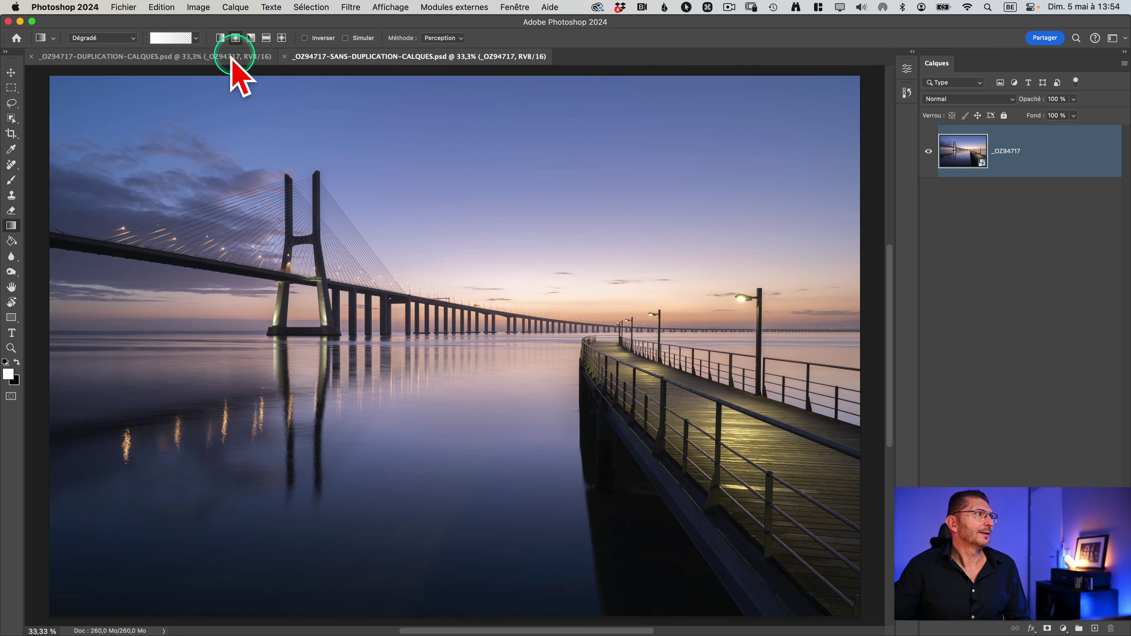
In _OZ94717-DUPLICATION-CALQUES.psd, duplicate the _OZ94717 smart object layer and convert the copy into a regular layer.
click(187, 60)
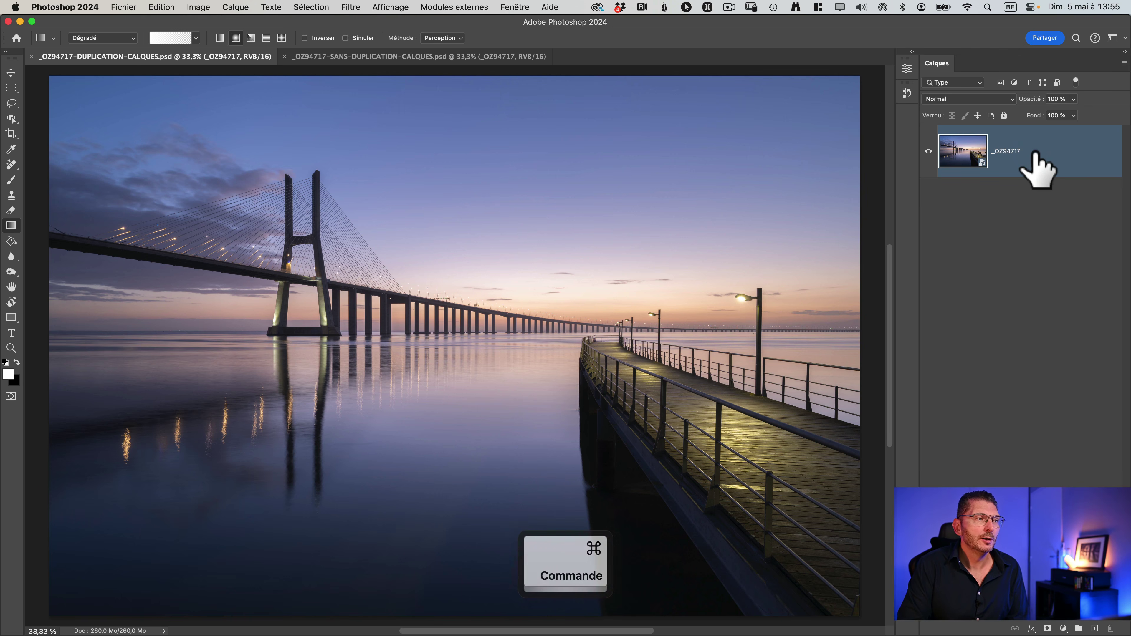
key(super+j)
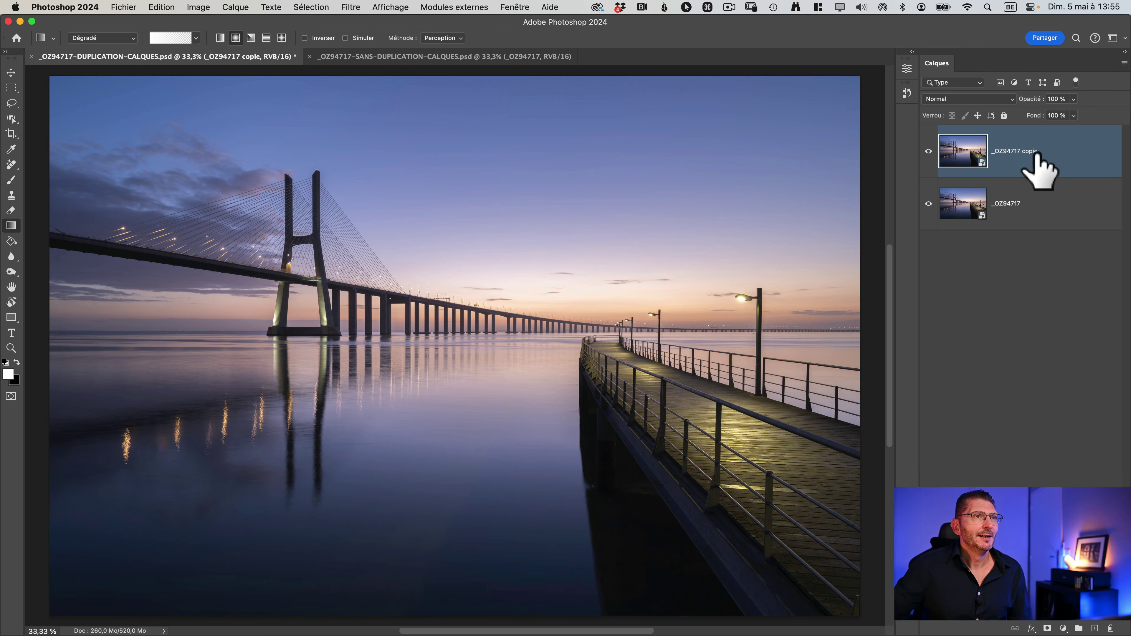
click(1029, 155)
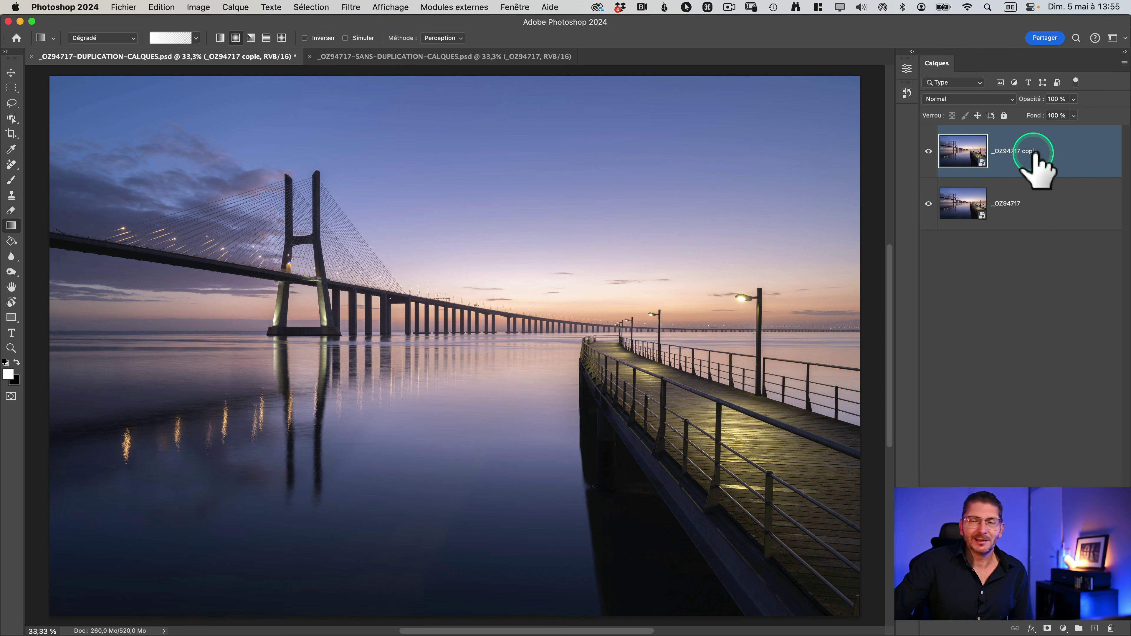
right_click(1043, 161)
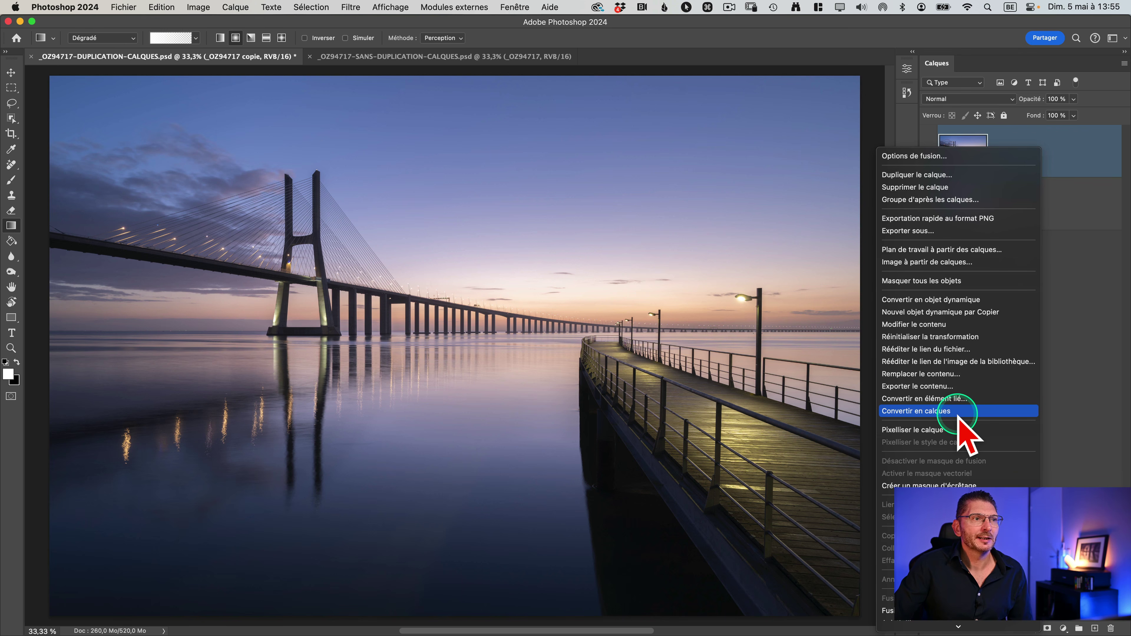
key(ctrl)
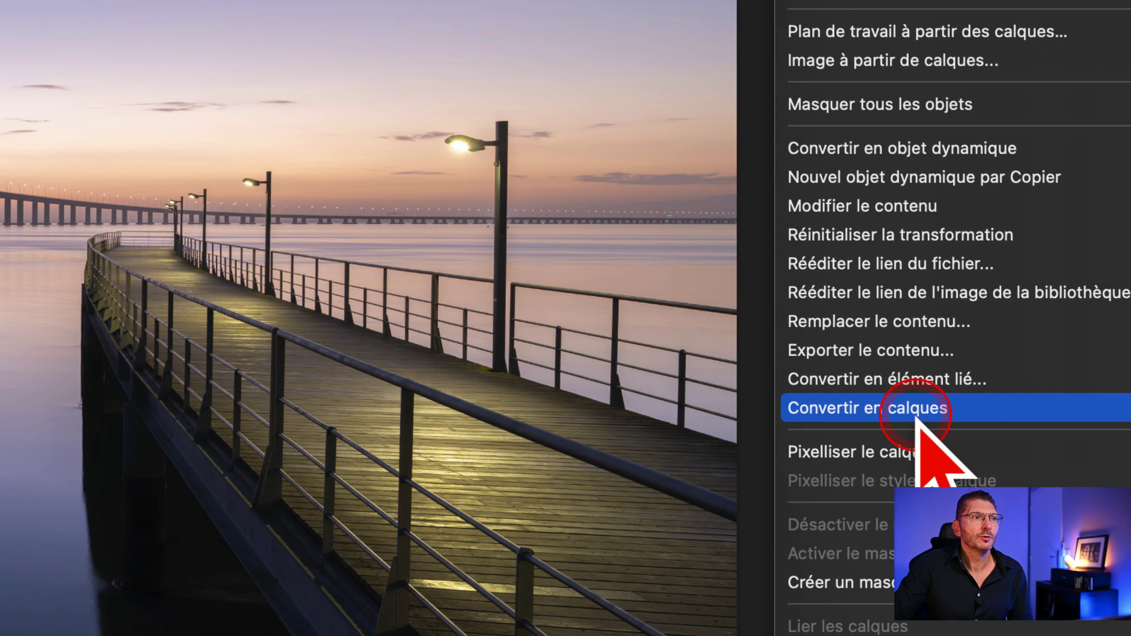
click(916, 409)
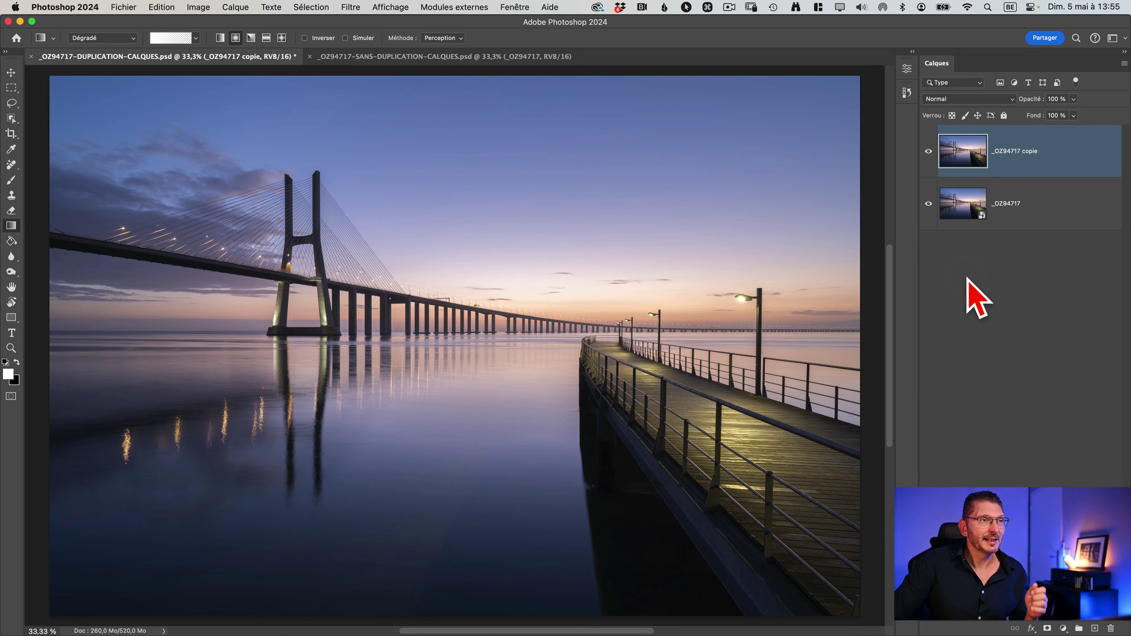
Set the _OZ94717 copie layer to the Produit blend mode with 50% opacity.
click(987, 100)
key(ctrl)
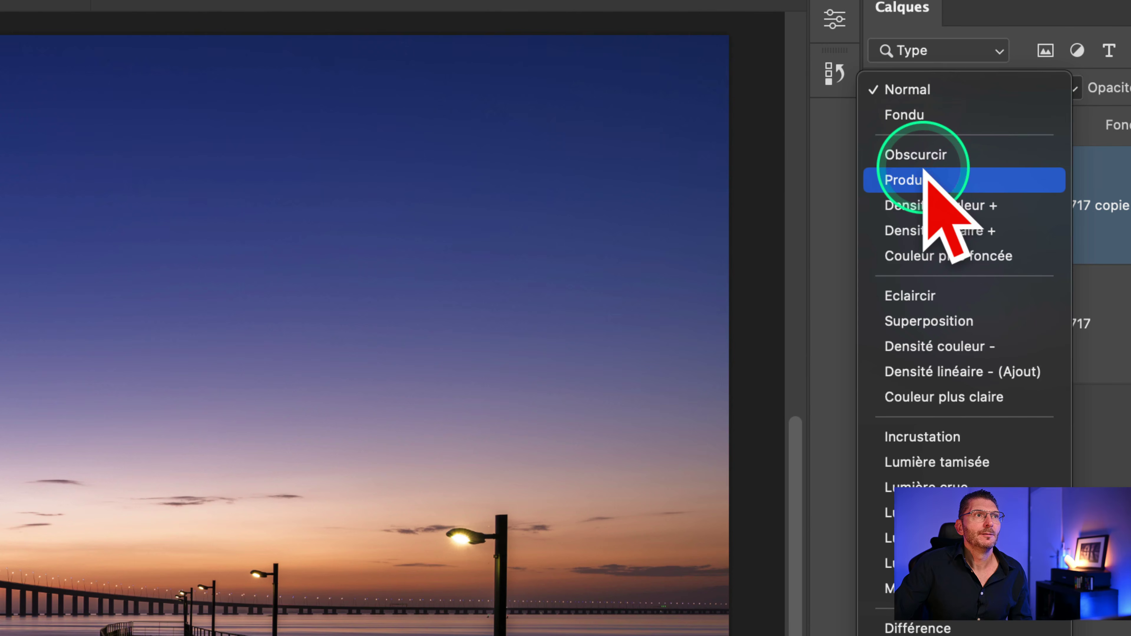
click(912, 163)
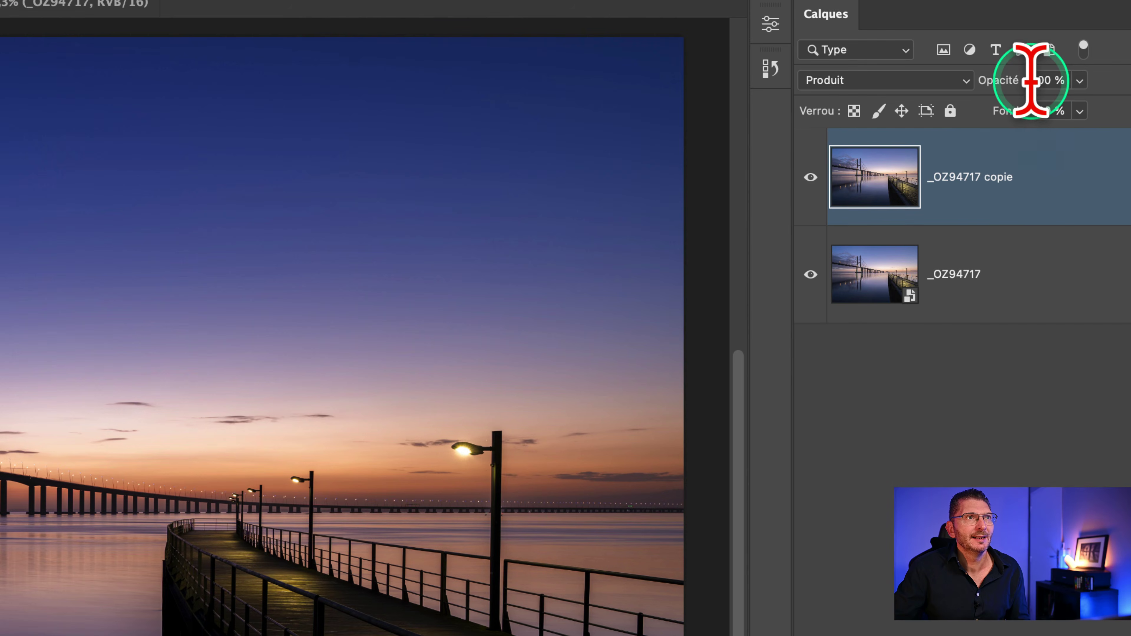
click(1031, 80)
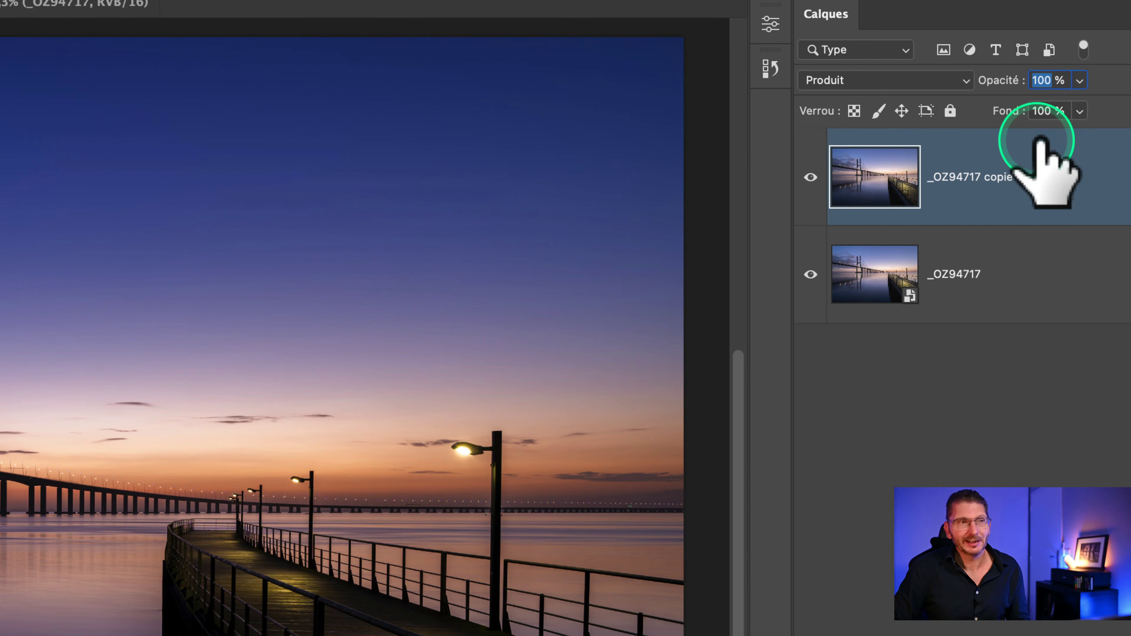
text(50)
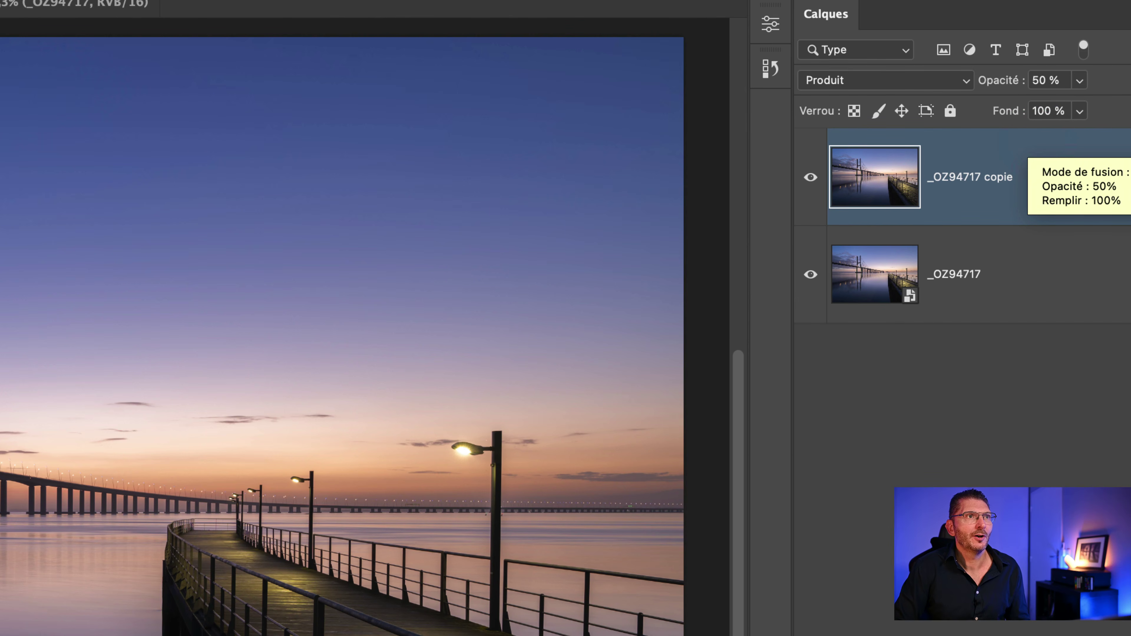
Hide and show the _OZ94717 copie layer to compare the image with and without the Produit effect.
ctrl+click(875, 177)
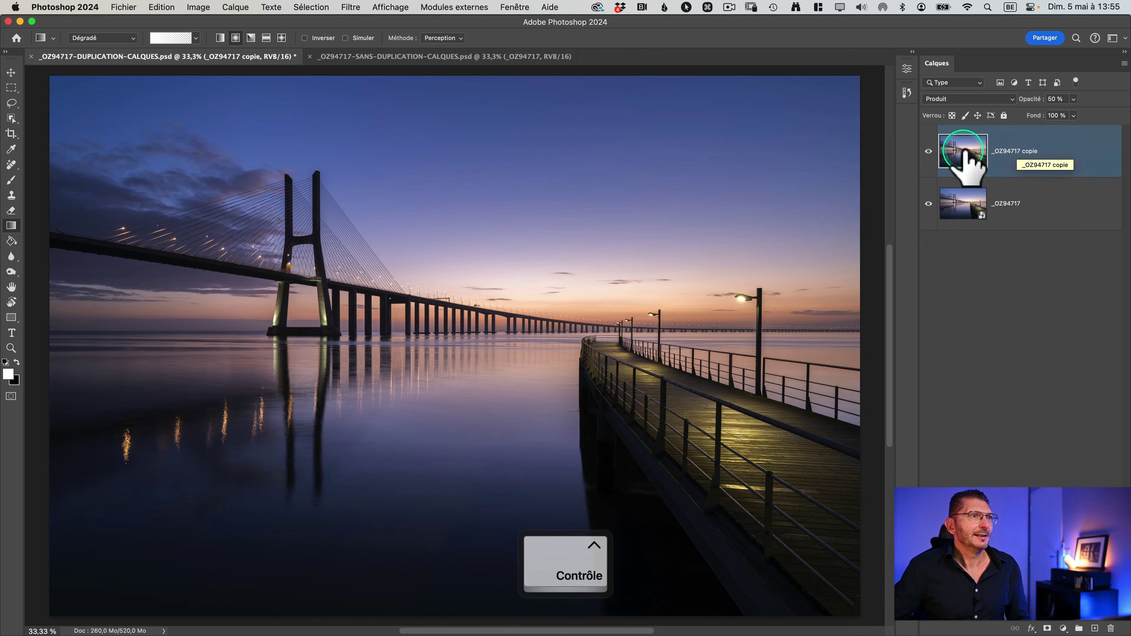
click(928, 151)
click(928, 151)
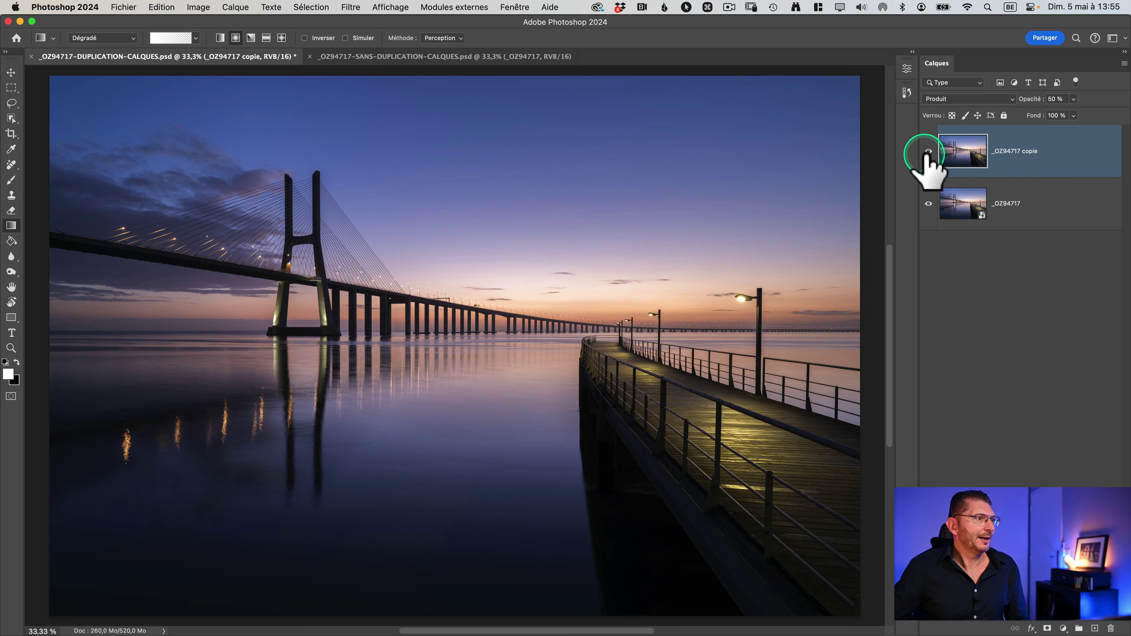
click(928, 151)
click(928, 151)
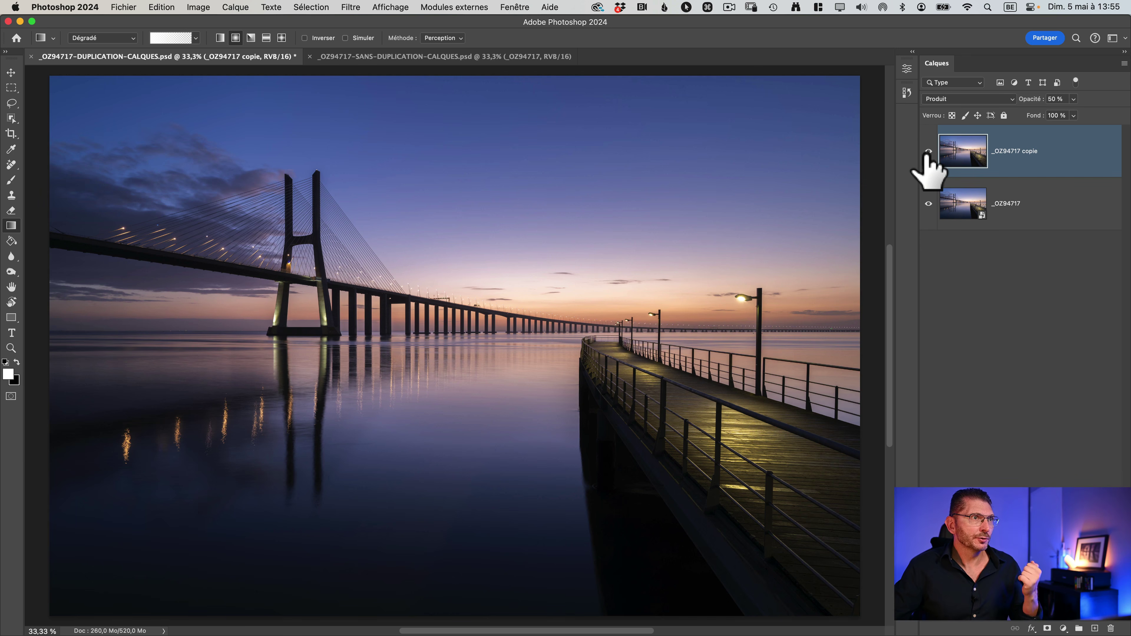
Duplicate the _OZ94717 copie layer, set the new copy to 100% opacity with the Lumière tamisée blend mode, and check its effect.
key(super)
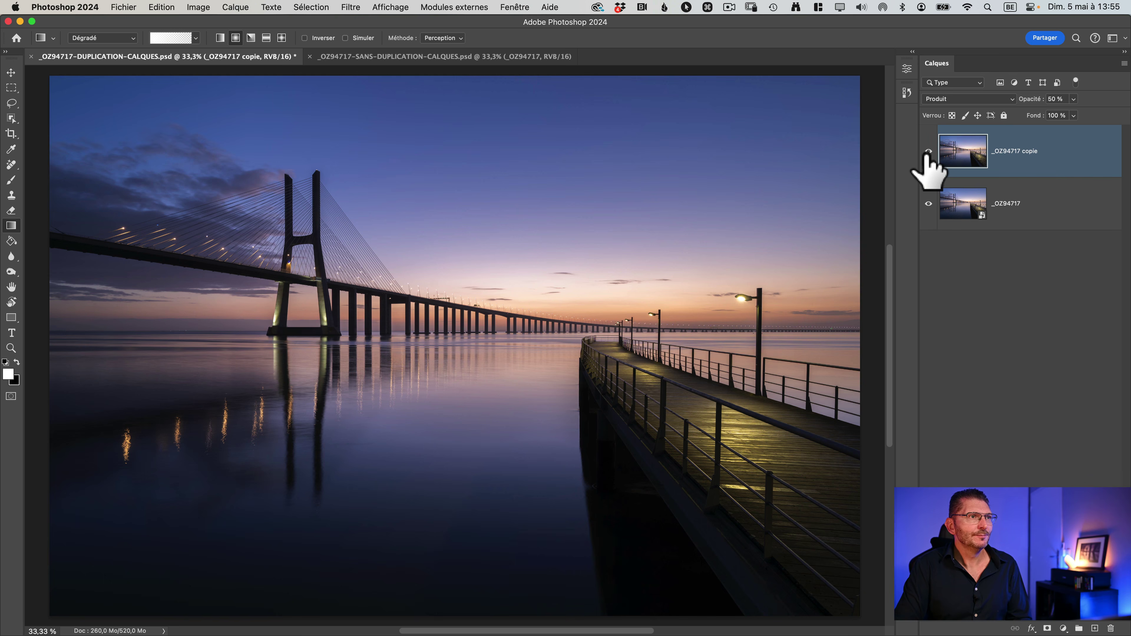
key(super+j)
drag(1030, 101, 1123, 101)
click(992, 99)
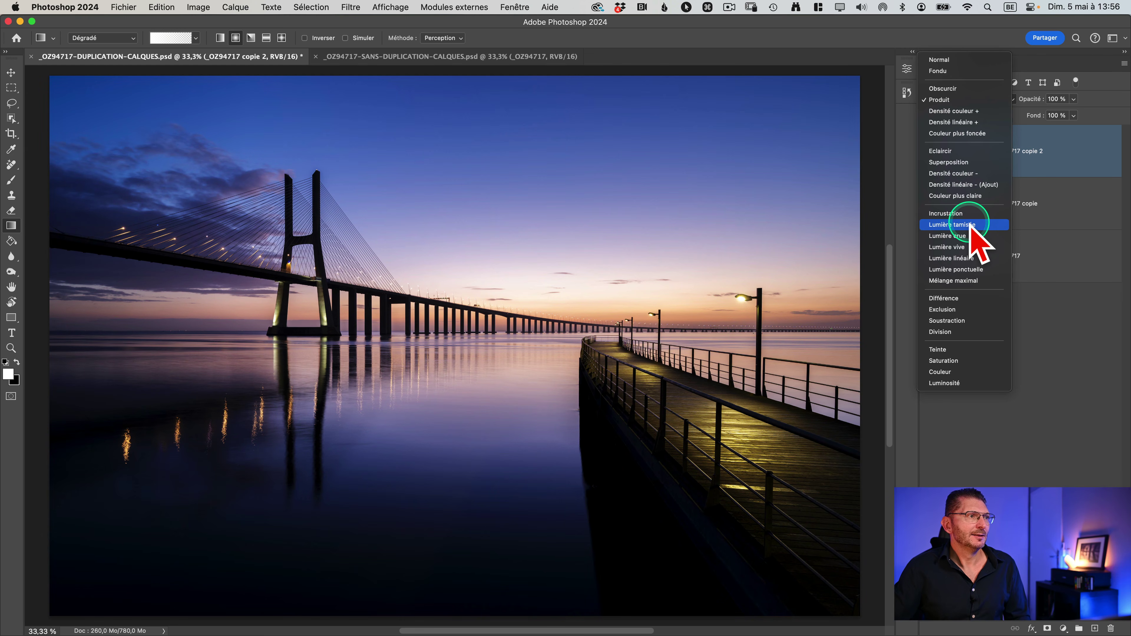
click(971, 224)
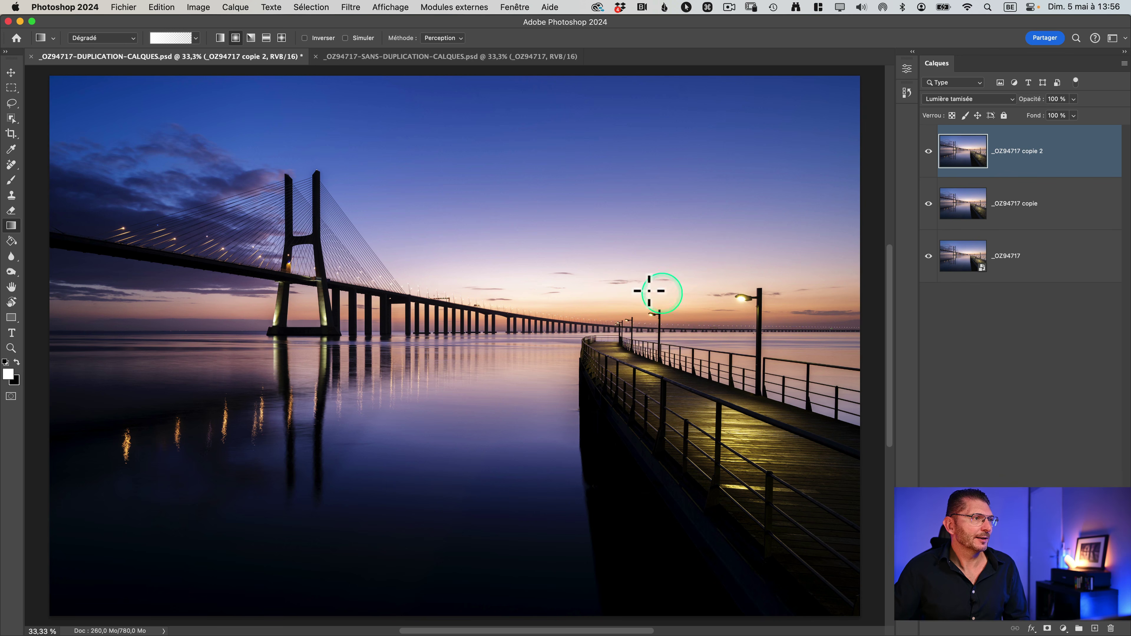
click(928, 150)
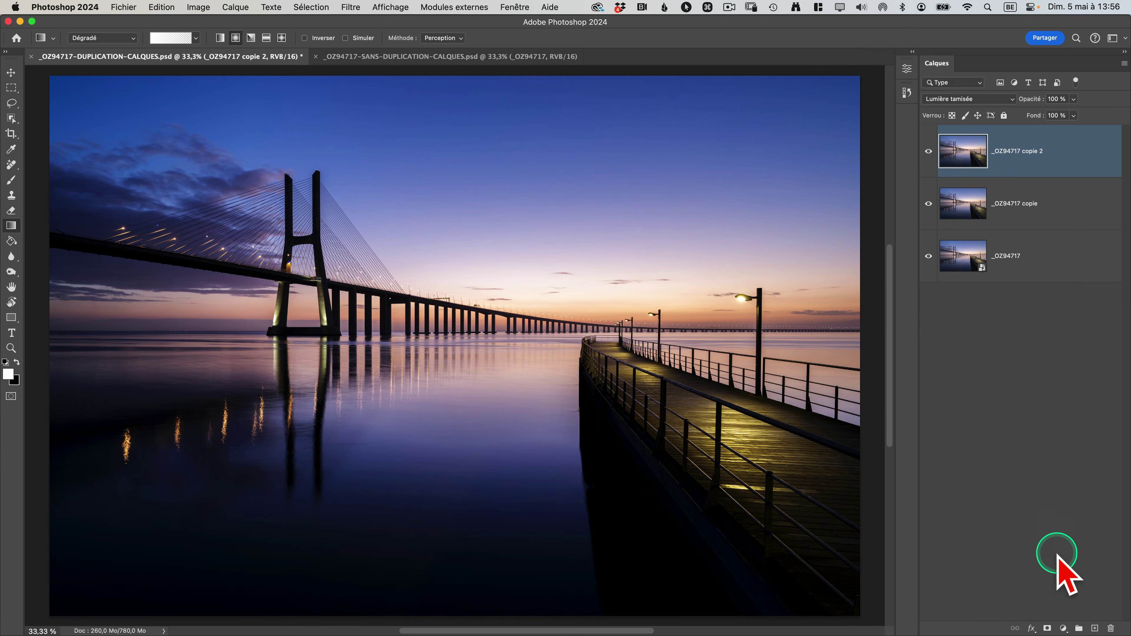
Add a black layer mask to the _OZ94717 copie 2 layer and keep white as the foreground colour.
key(ctrl)
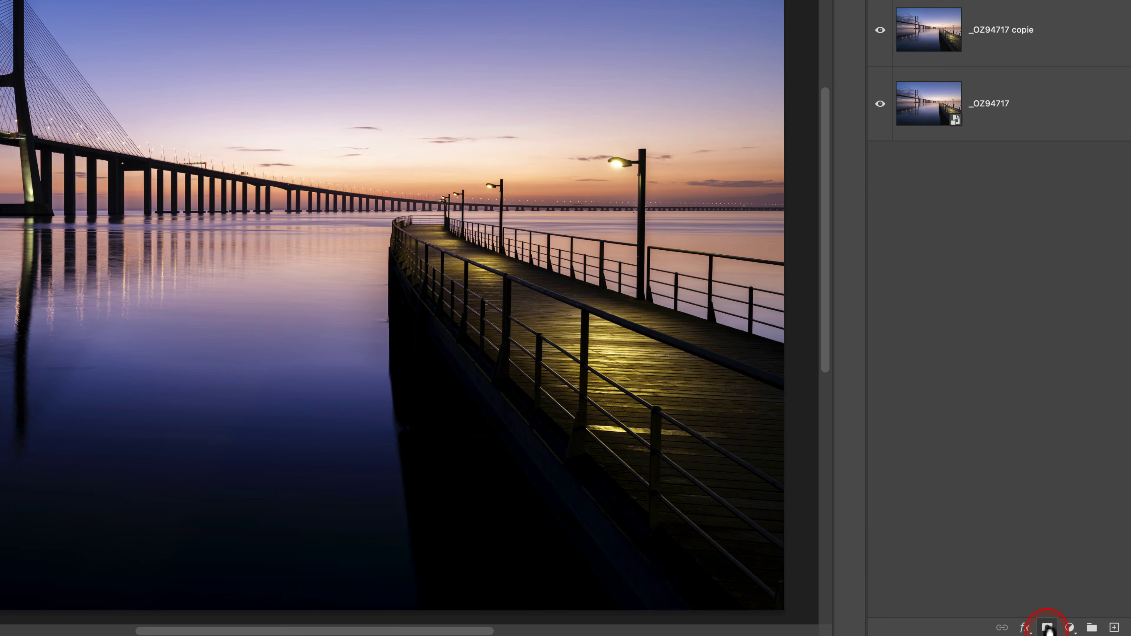
alt+click(1048, 627)
key(ctrl)
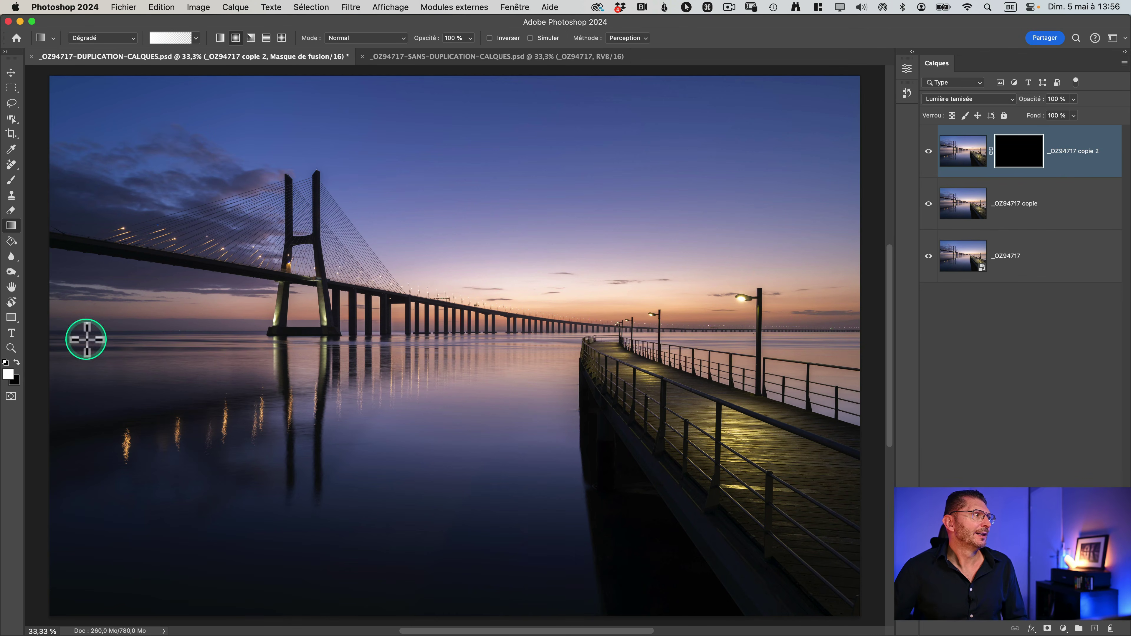
click(6, 378)
key(ctrl)
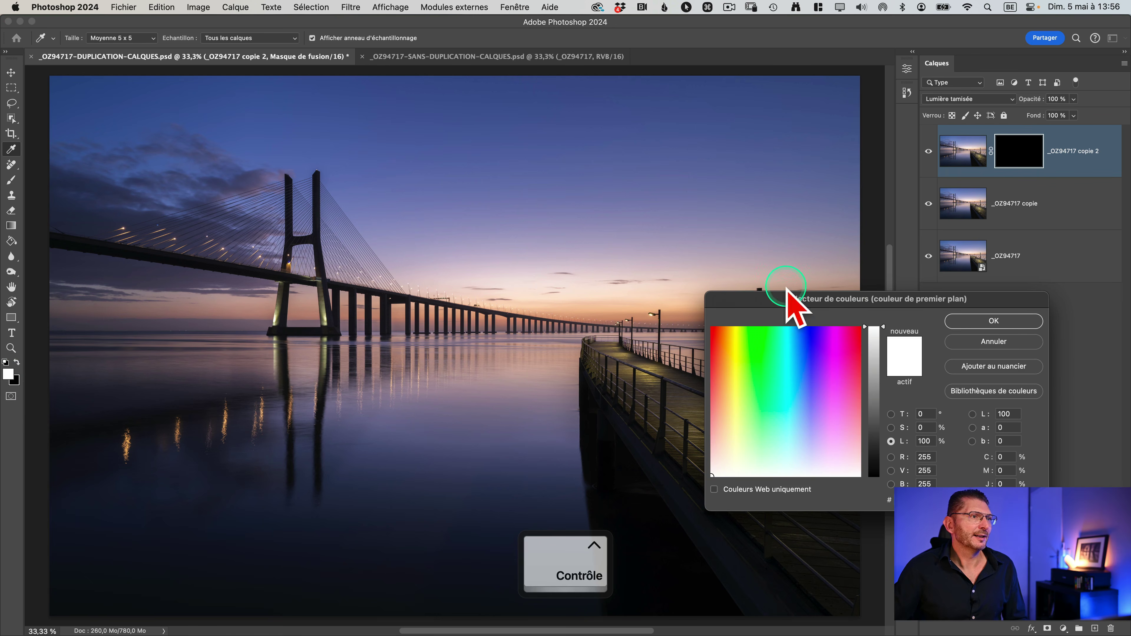
click(974, 333)
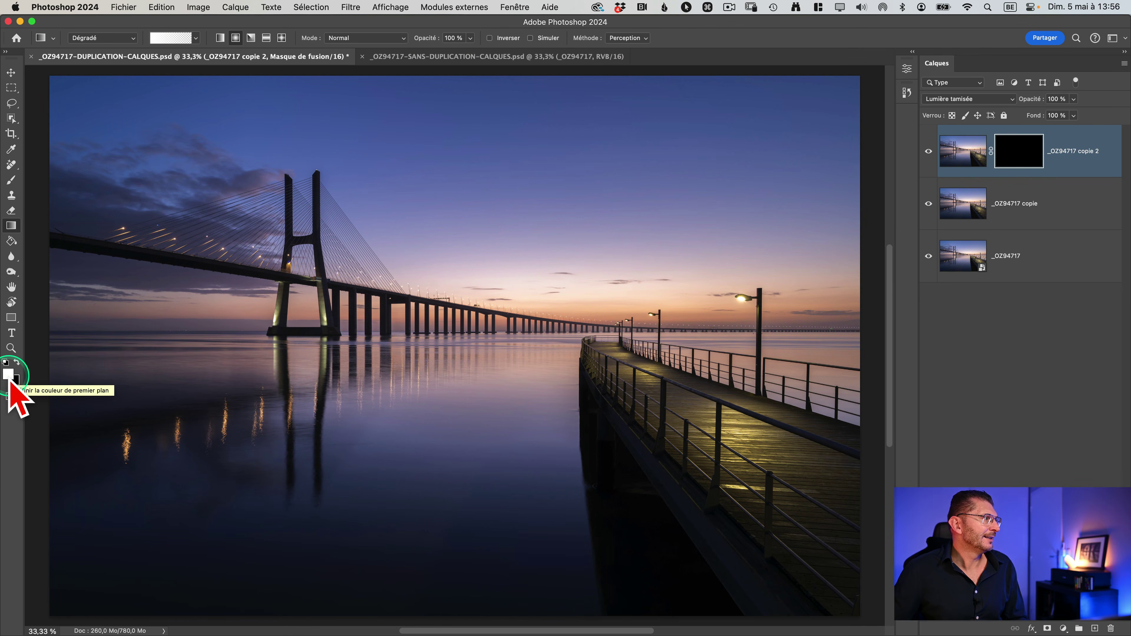
key(ctrl)
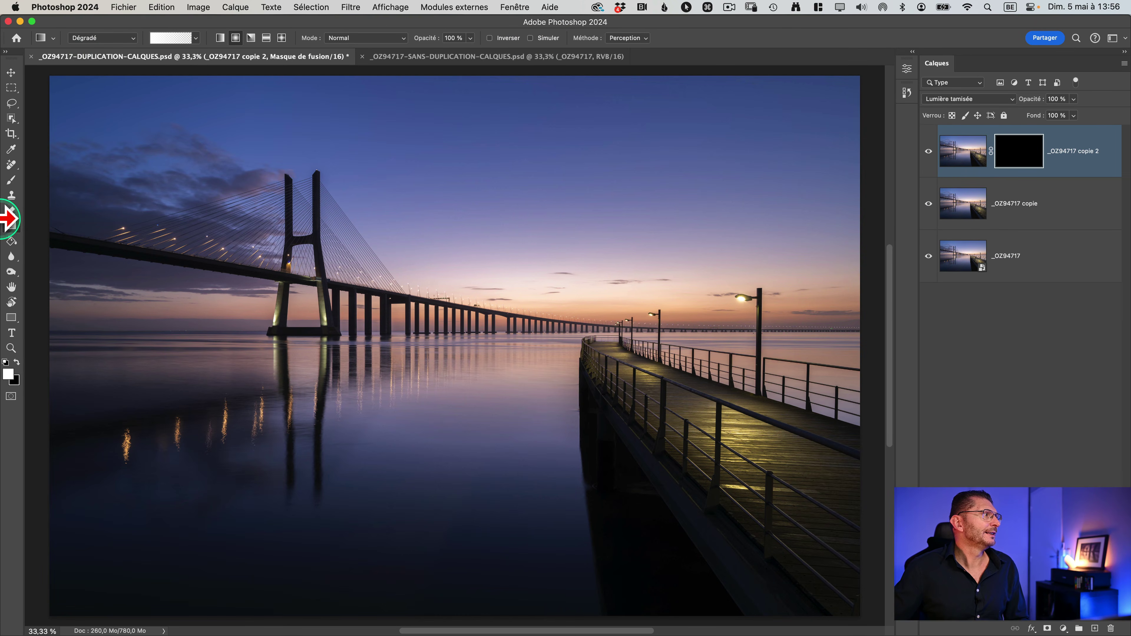
Draw a reflected foreground-to-transparent gradient on the _OZ94717 copie 2 mask, straight up from the horizon to the tops of the bridge pylons.
click(171, 37)
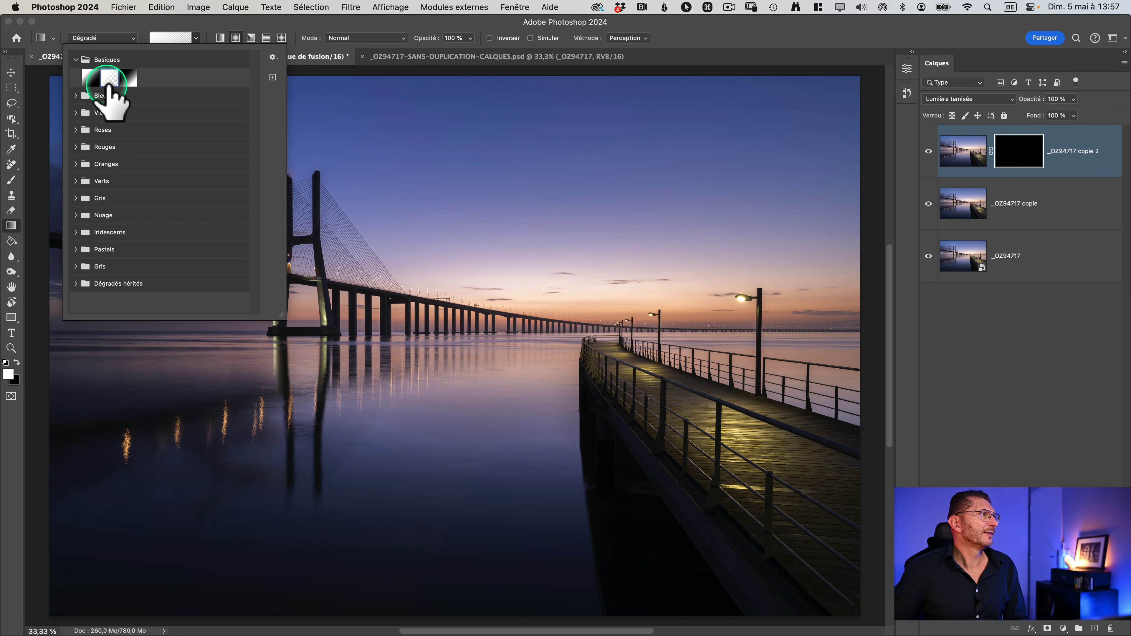
key(ctrl)
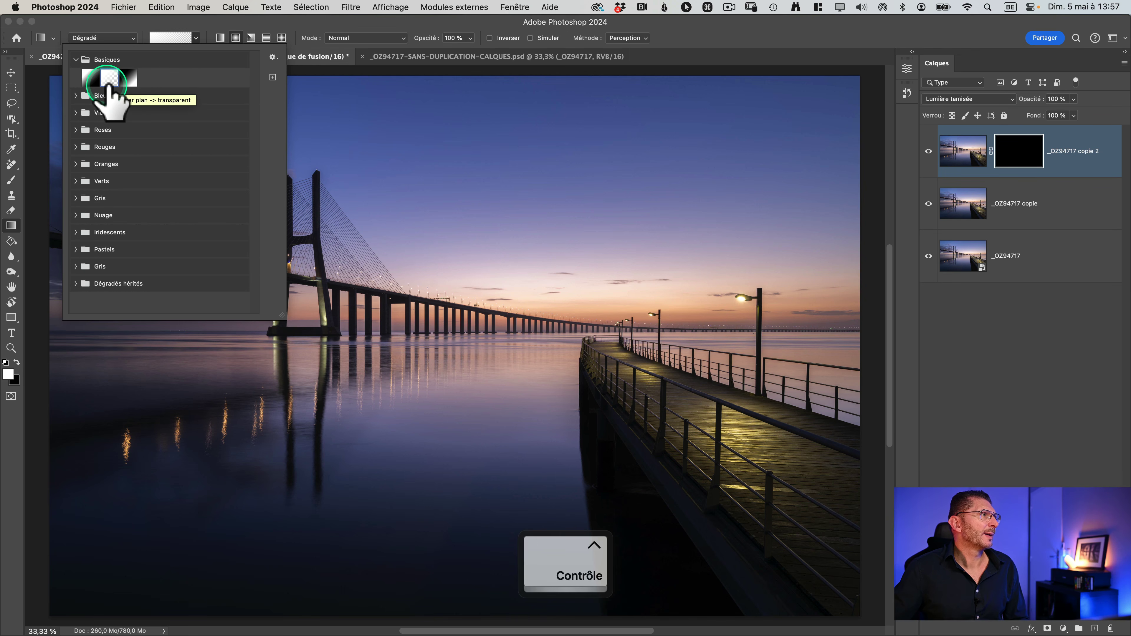
click(263, 28)
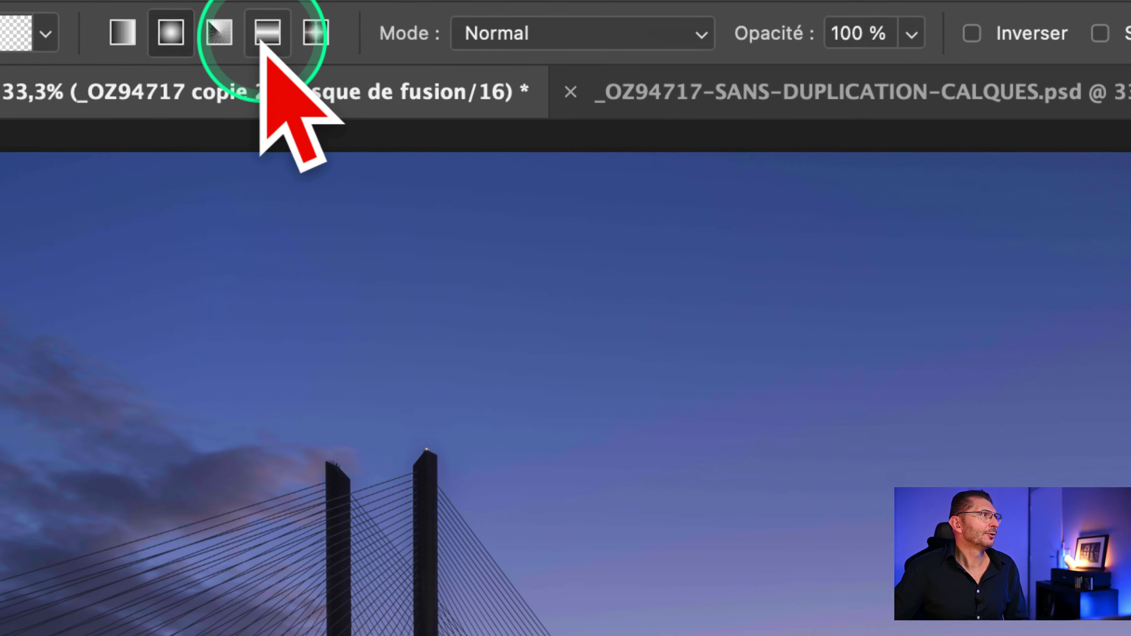
click(169, 33)
click(266, 35)
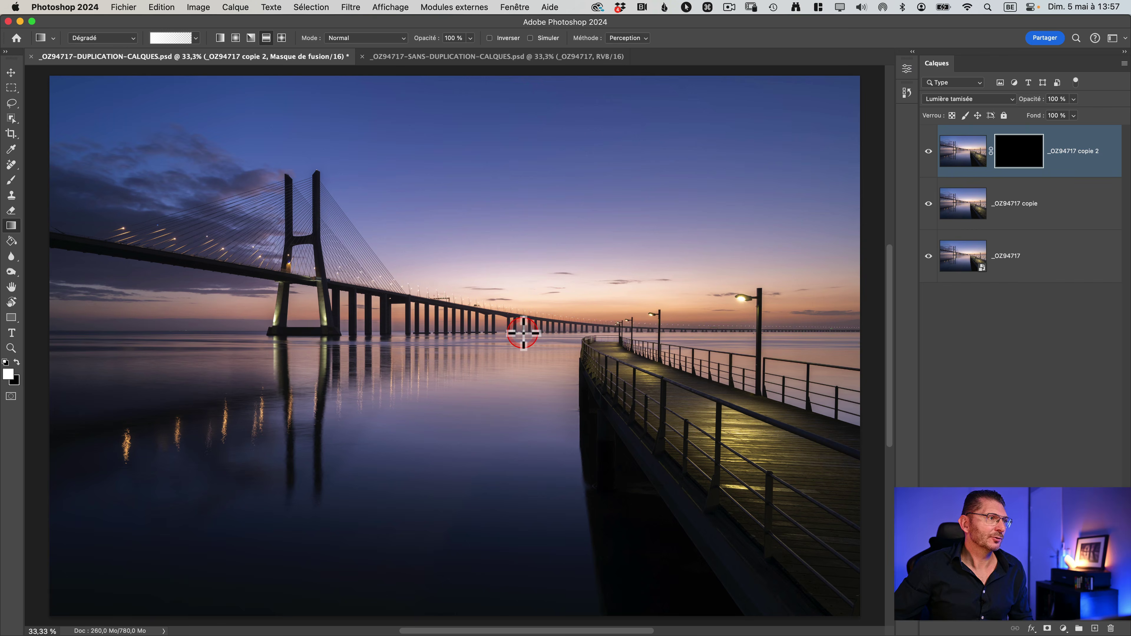
key(shift)
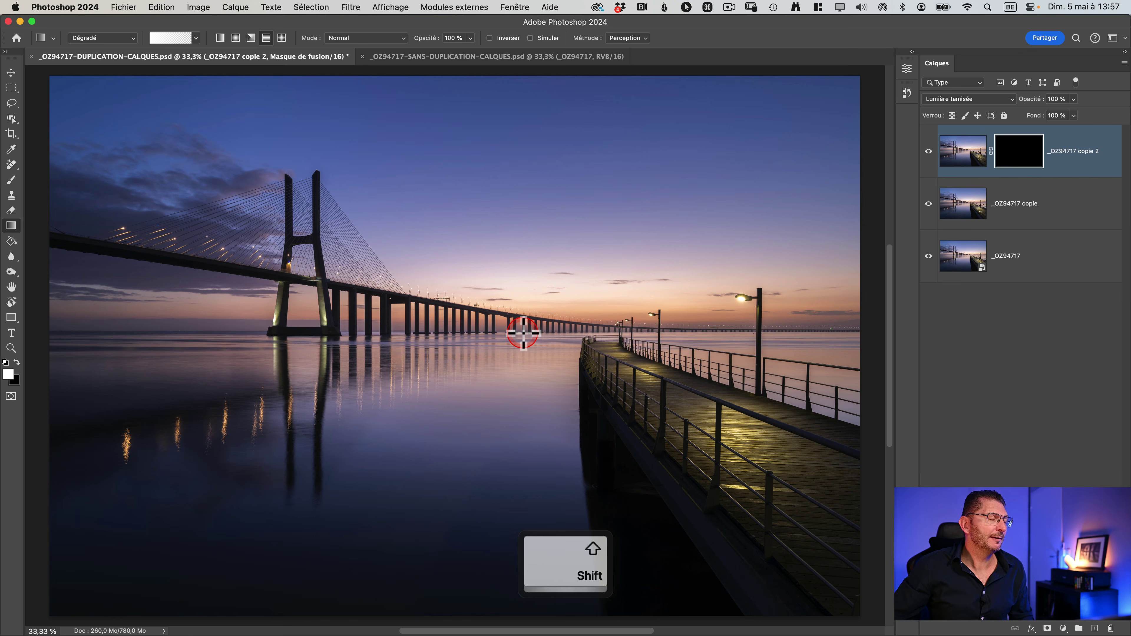
drag(523, 331, 522, 171)
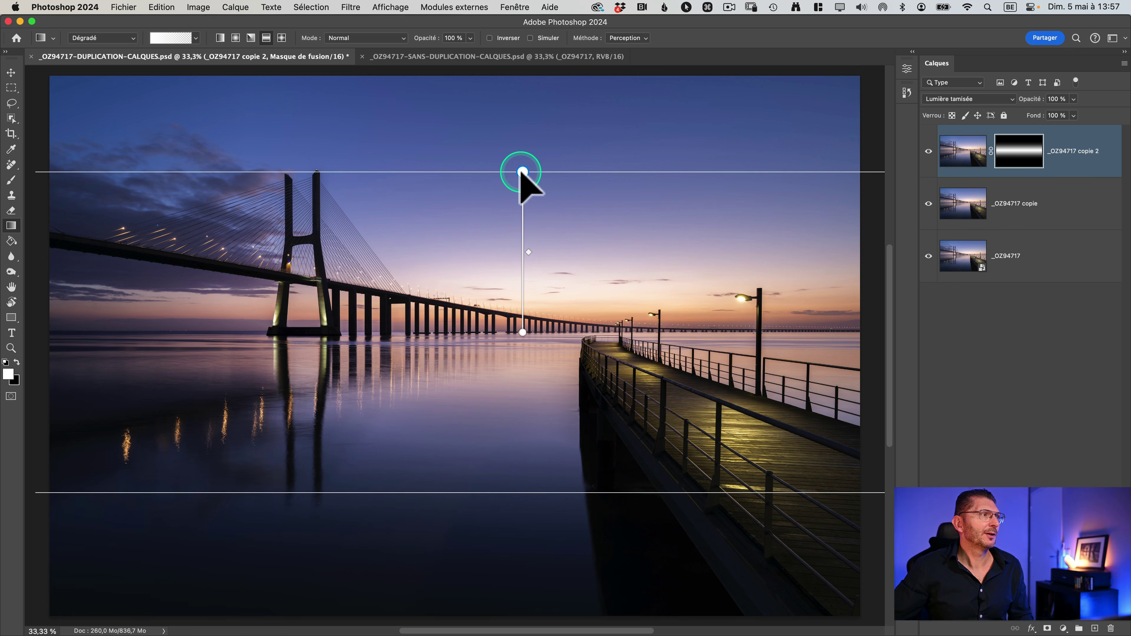
Display the _OZ94717 copie 2 mask on its own, and return to the normal image view.
alt+click(1032, 156)
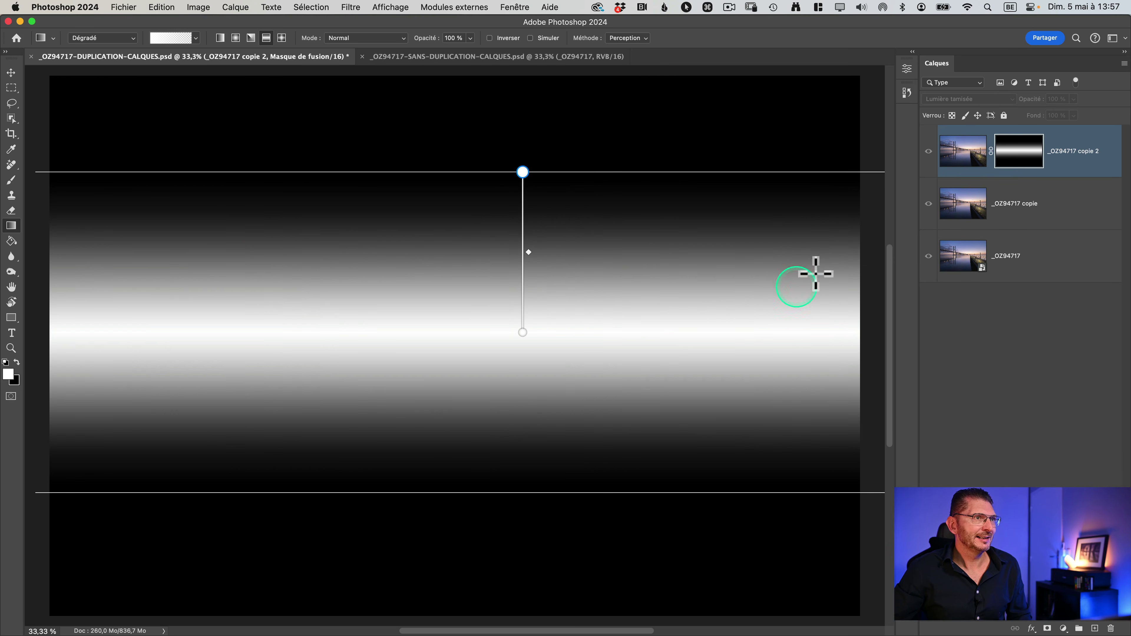
key(alt)
alt+click(1009, 165)
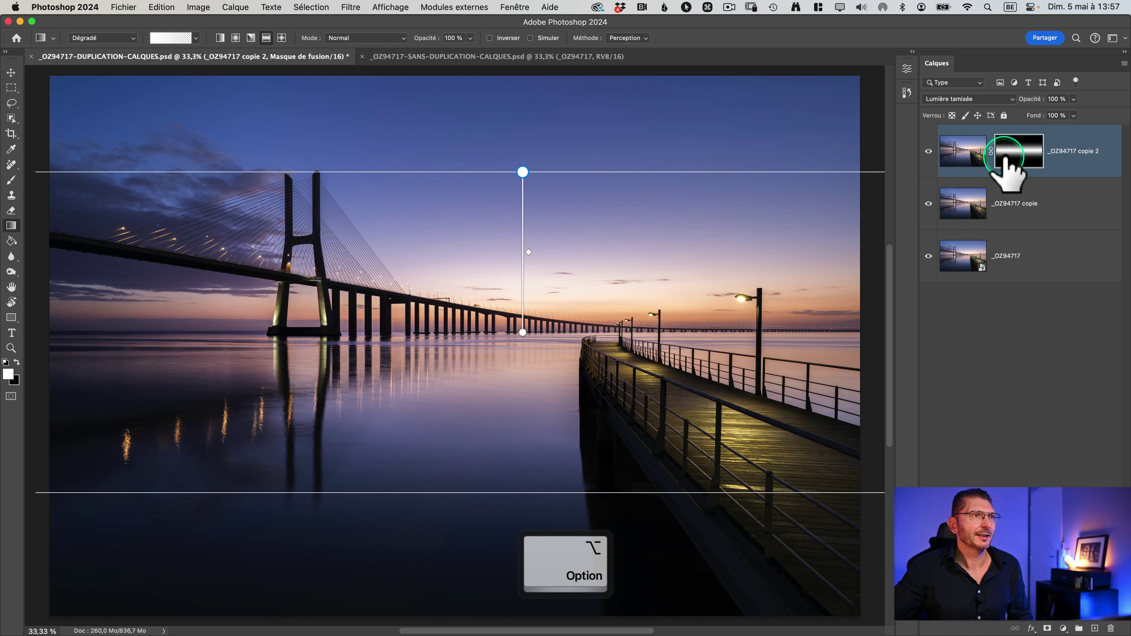
Hide the gradient guides and compare the image with and without the _OZ94717 copie 2 layer.
click(928, 151)
click(928, 151)
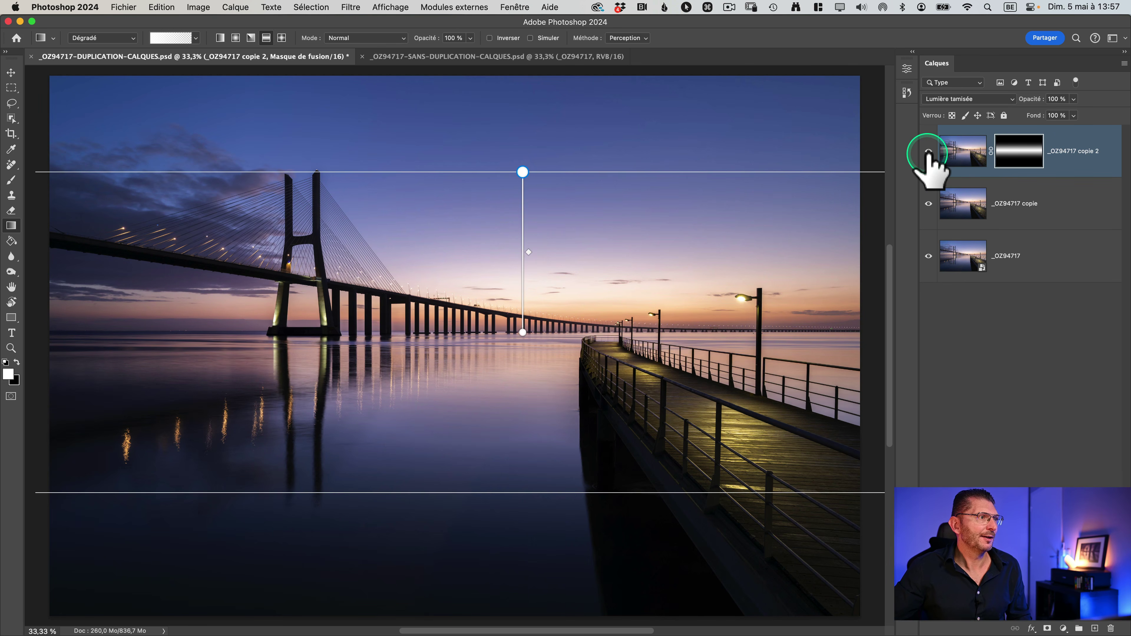
key(super)
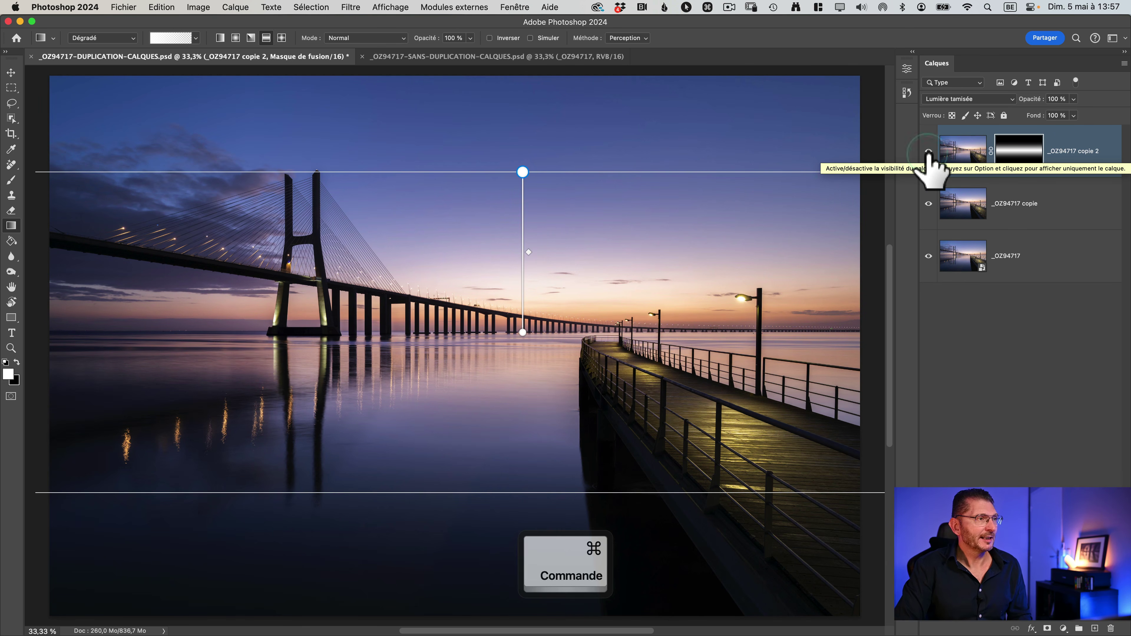
key(super+h)
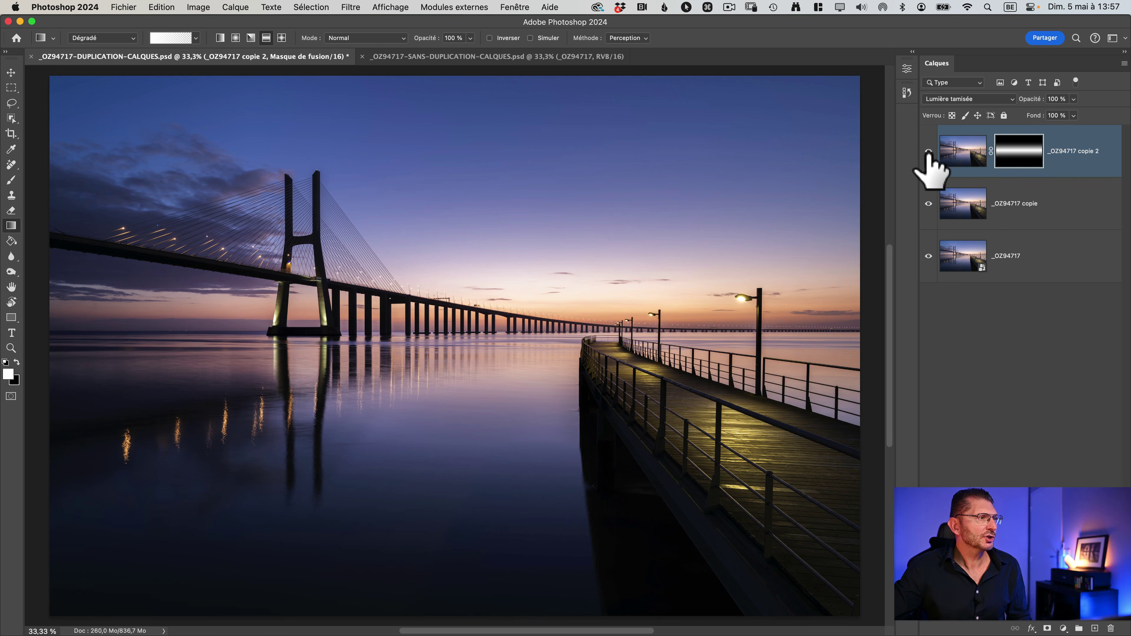
click(928, 151)
click(928, 151)
click(929, 151)
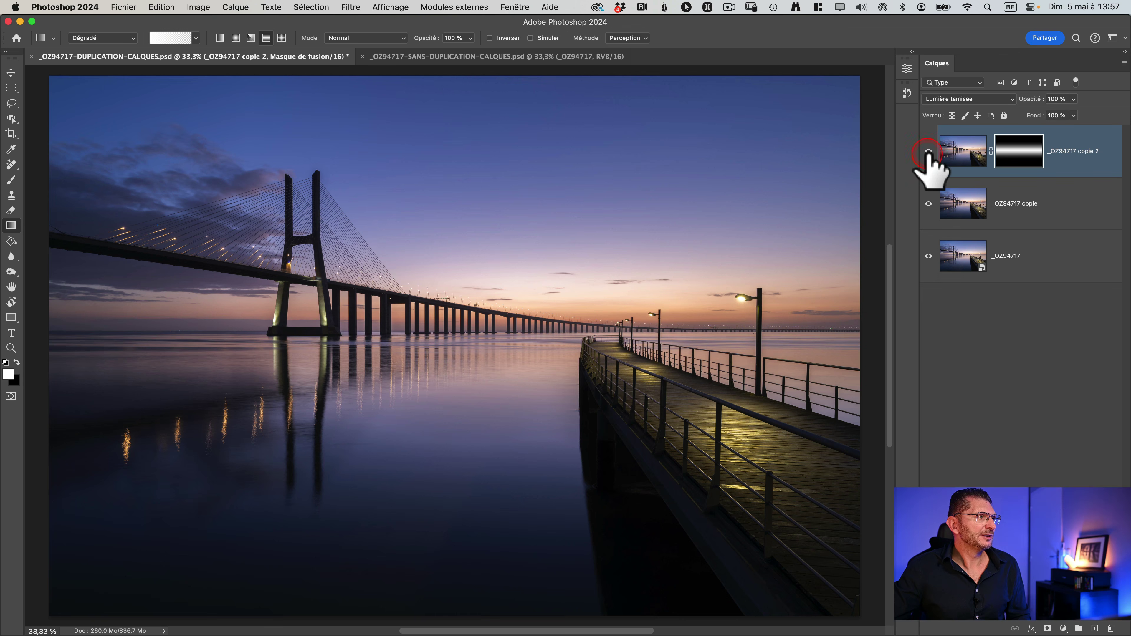
click(929, 151)
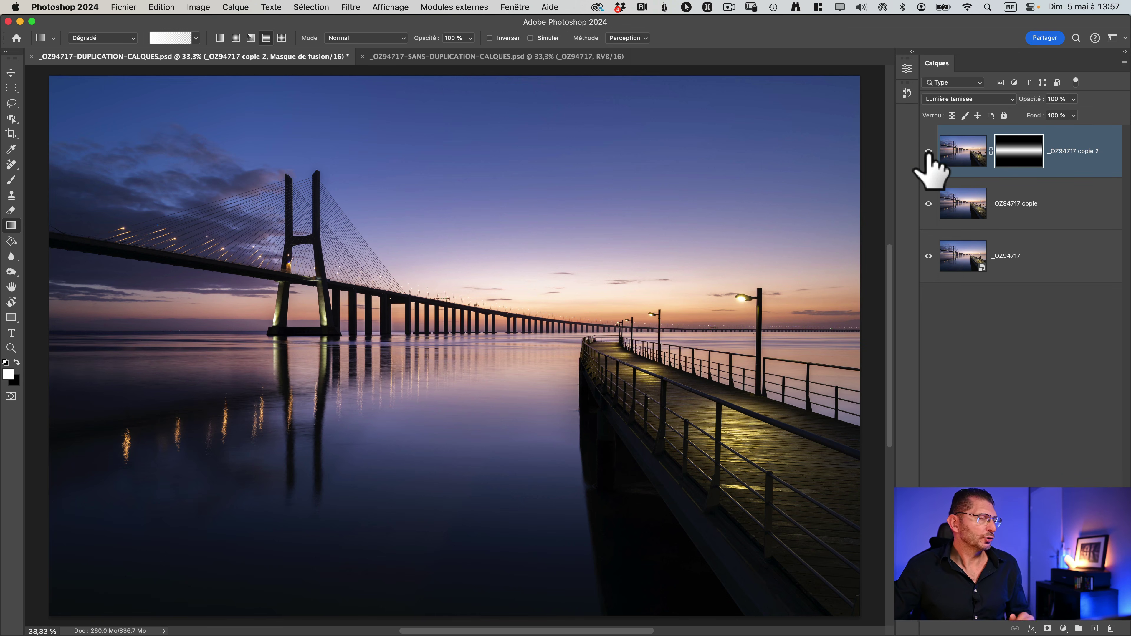
Duplicate the _OZ94717 copie layer and move the duplicate to the top of the layer stack.
click(948, 146)
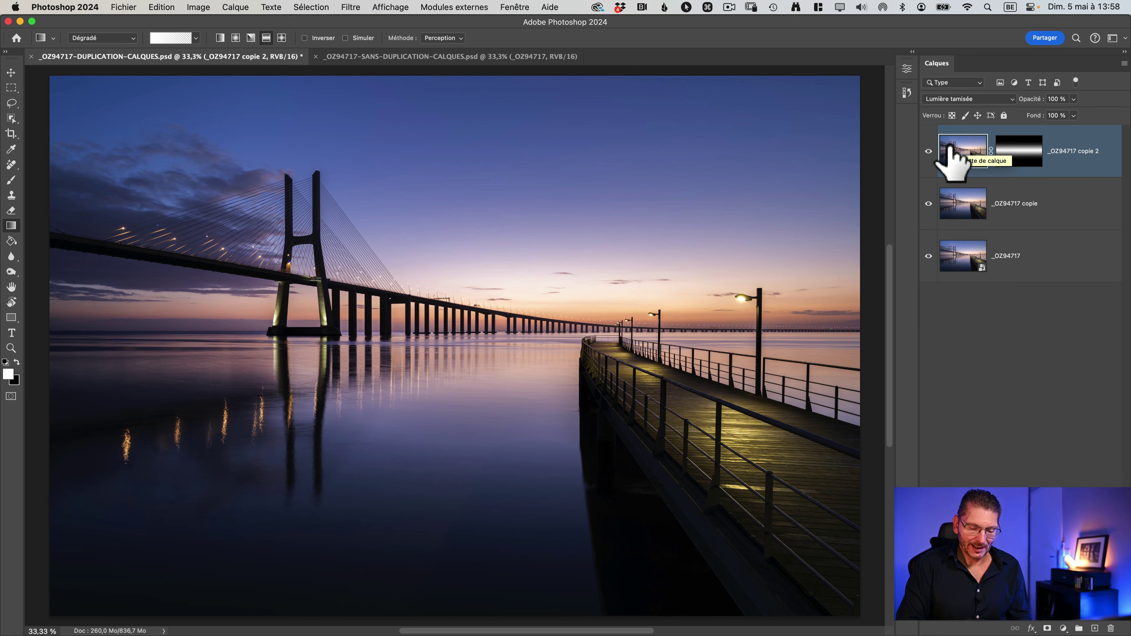
super+click(1012, 203)
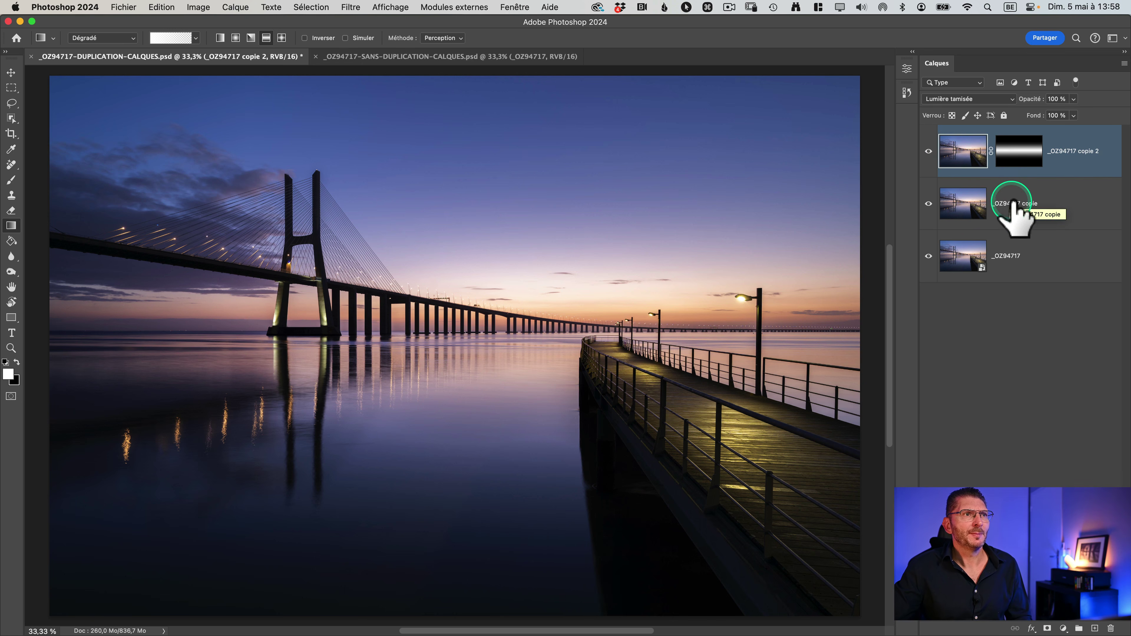
key(super)
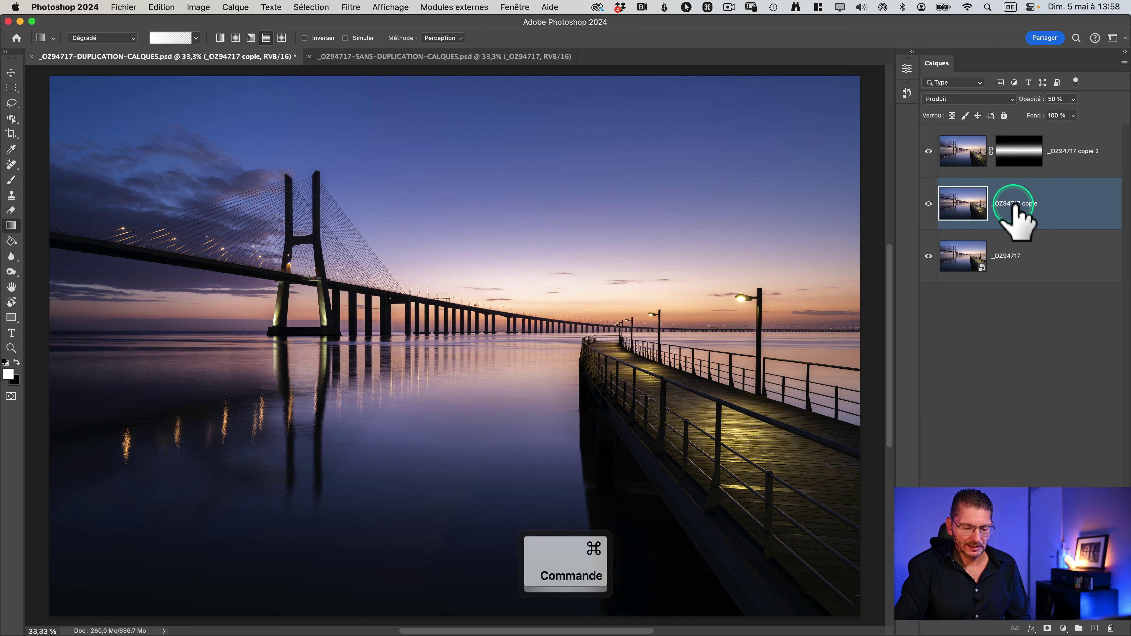
key(super+j)
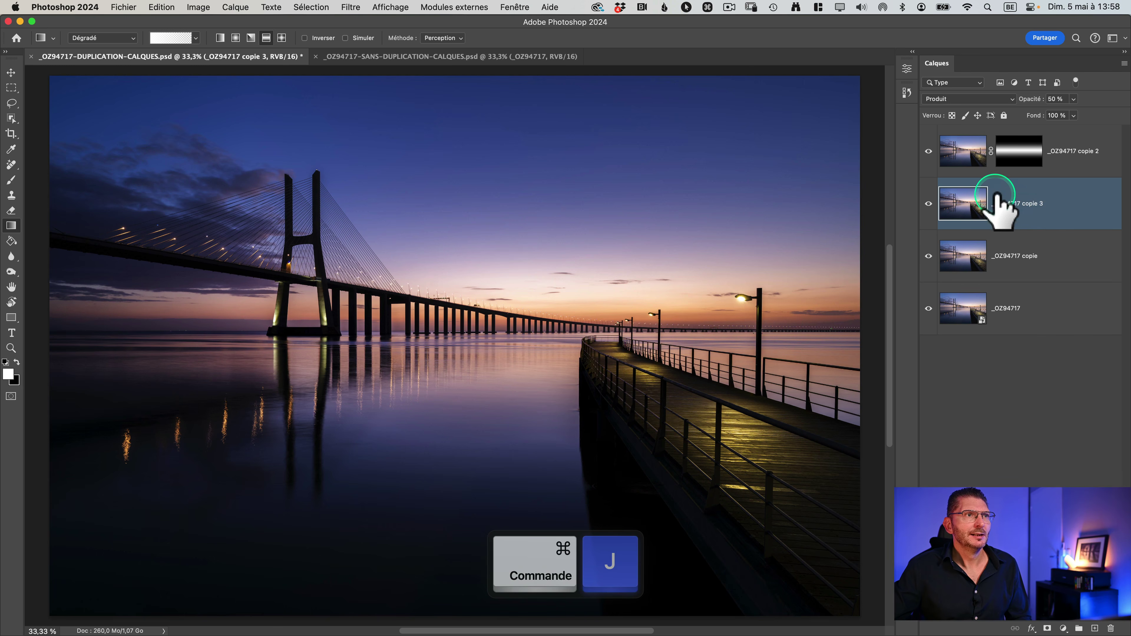
drag(996, 193, 995, 130)
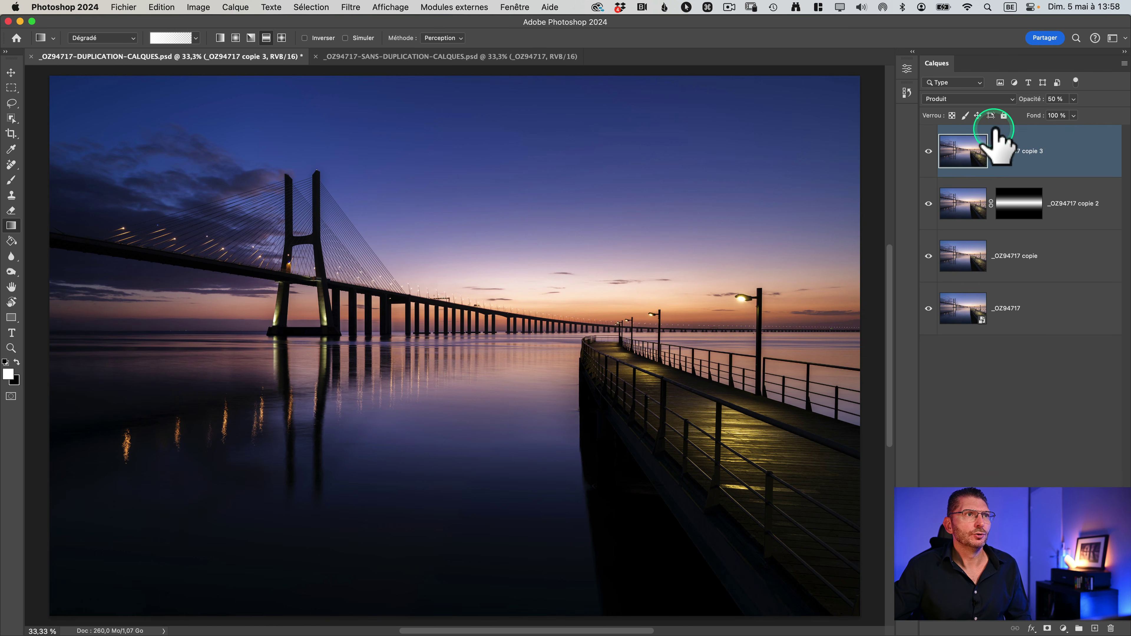
Set the _OZ94717 copie 3 layer to the Superposition blend mode and compare the image with and without it.
click(979, 103)
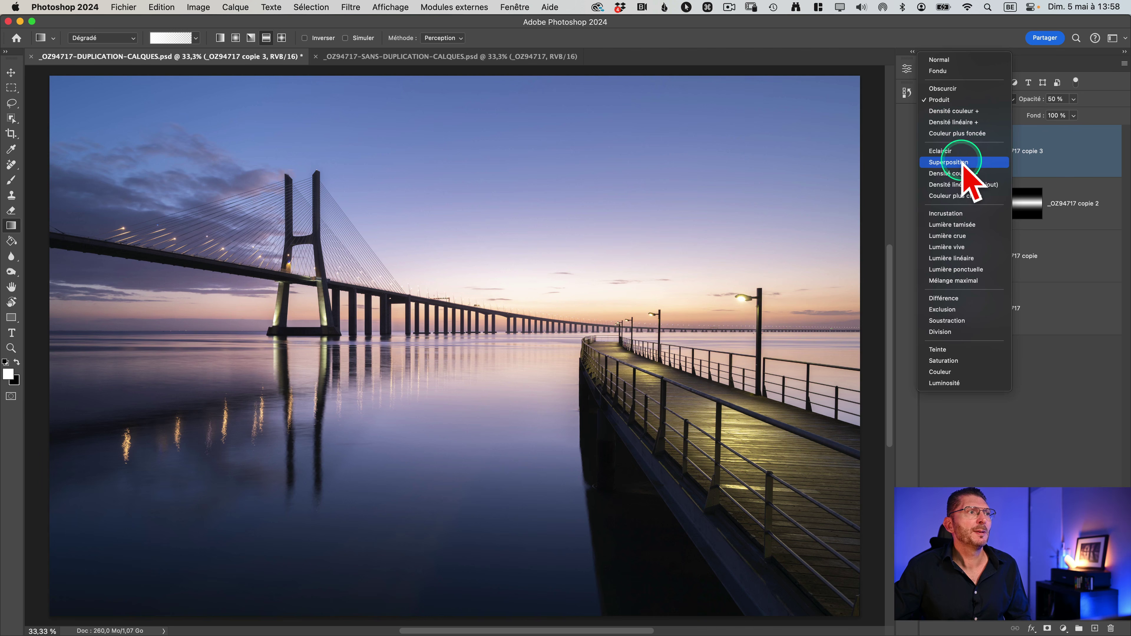
click(962, 163)
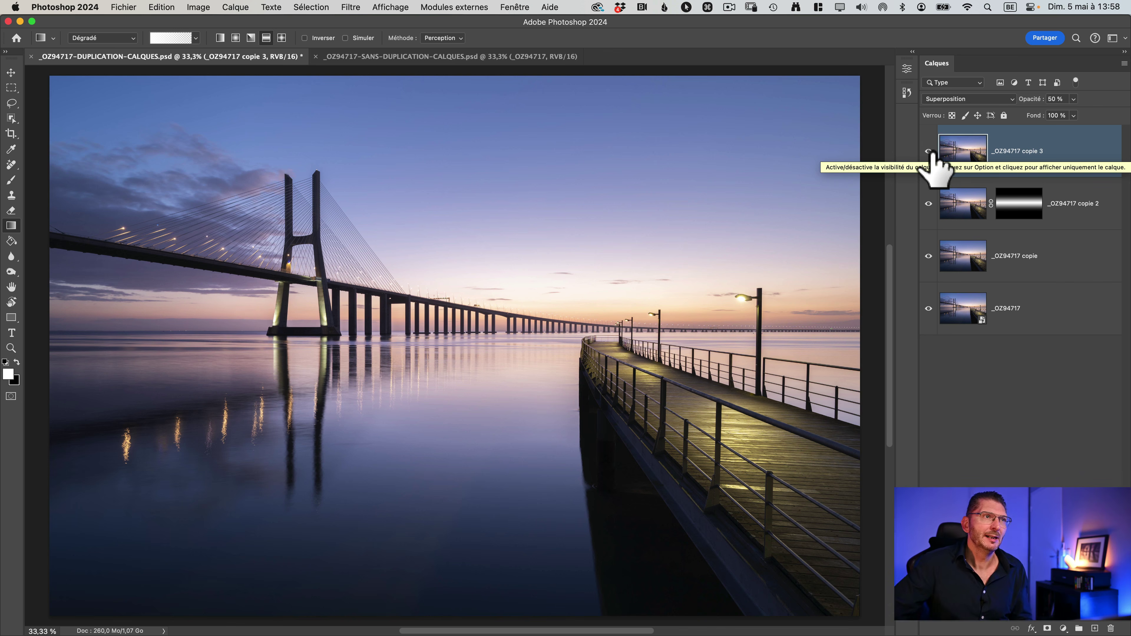
click(929, 151)
click(928, 151)
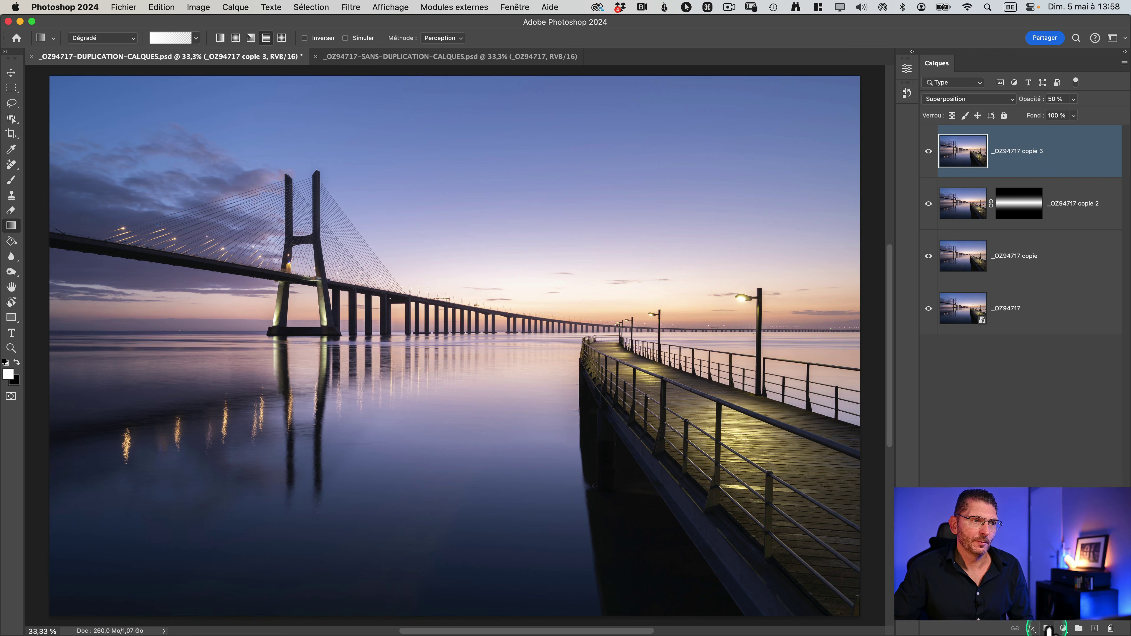
Add a black layer mask to the _OZ94717 copie 3 layer and make the mask active for editing.
key(alt)
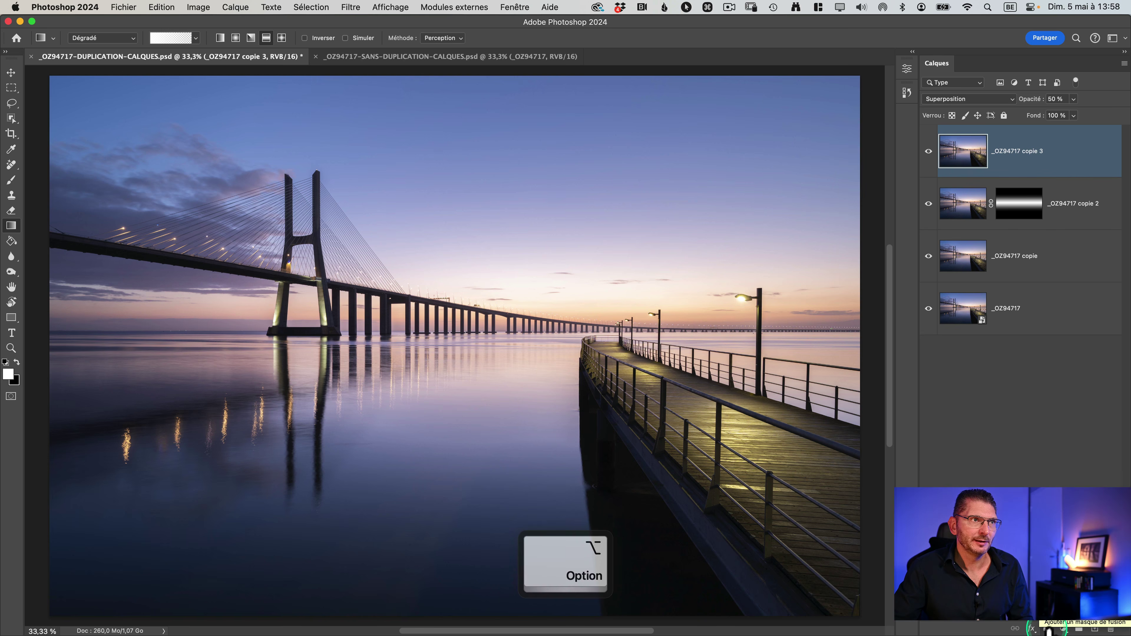
alt+click(1047, 629)
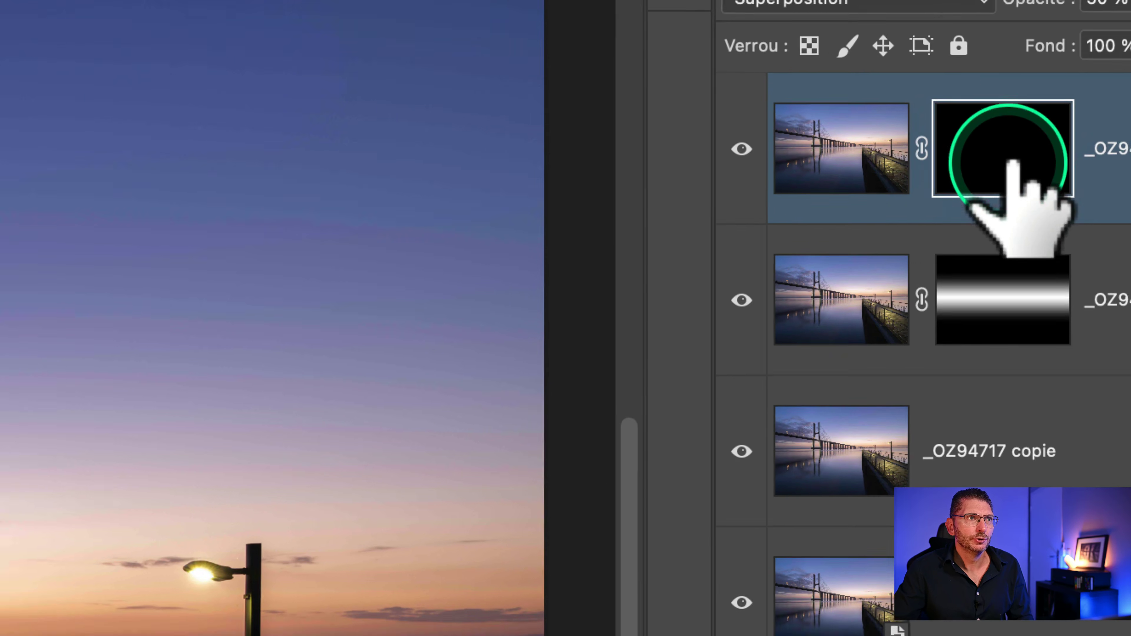
key(ctrl)
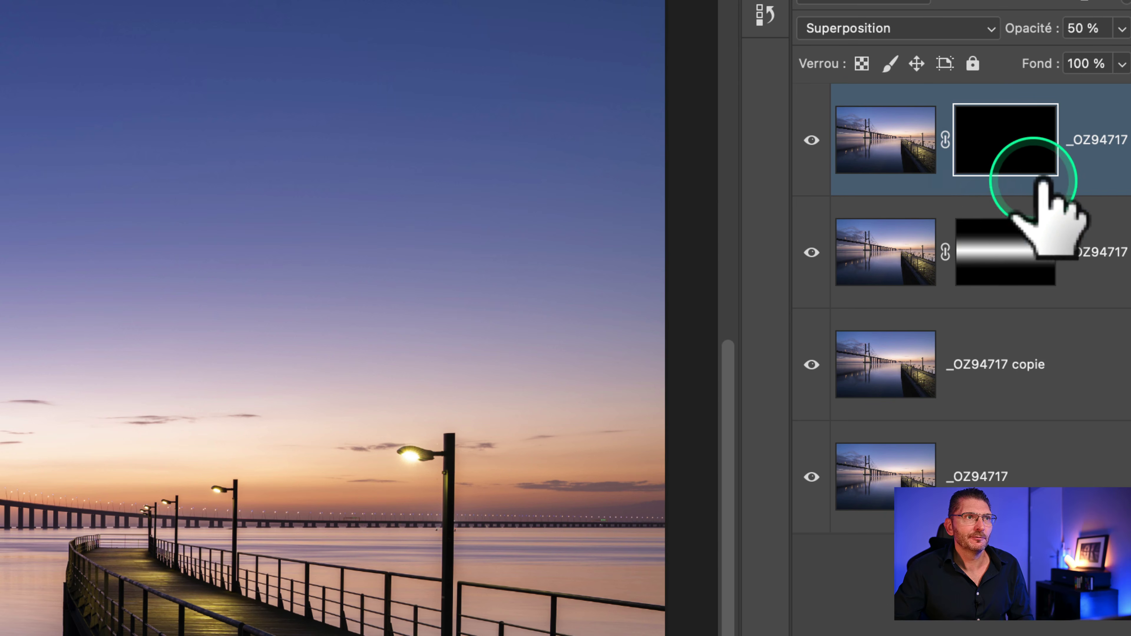
click(885, 141)
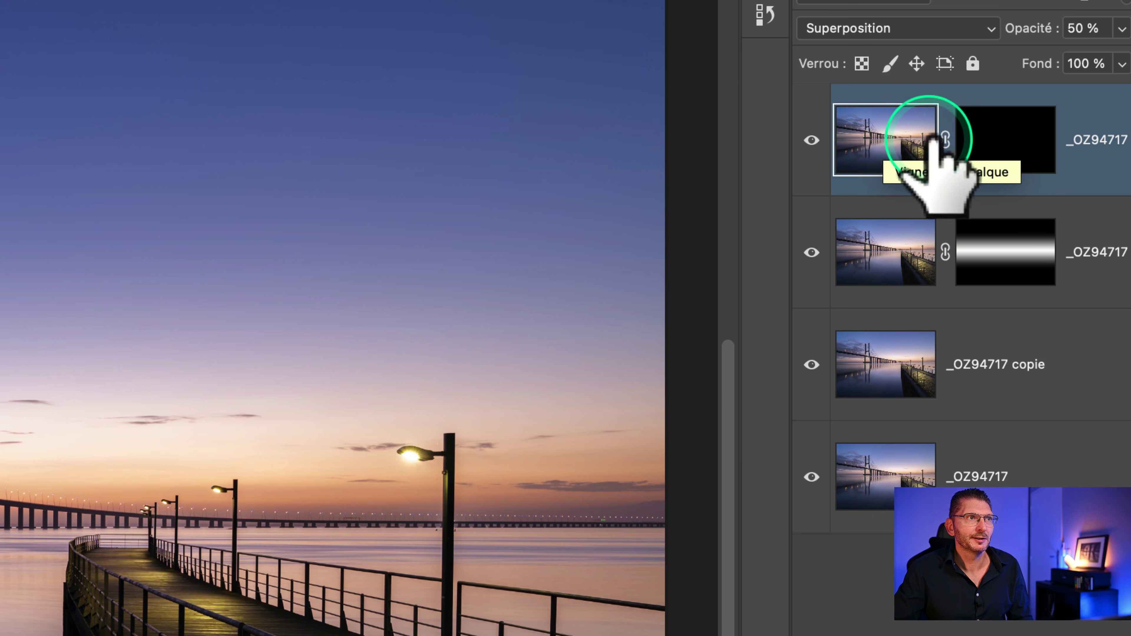
click(1013, 140)
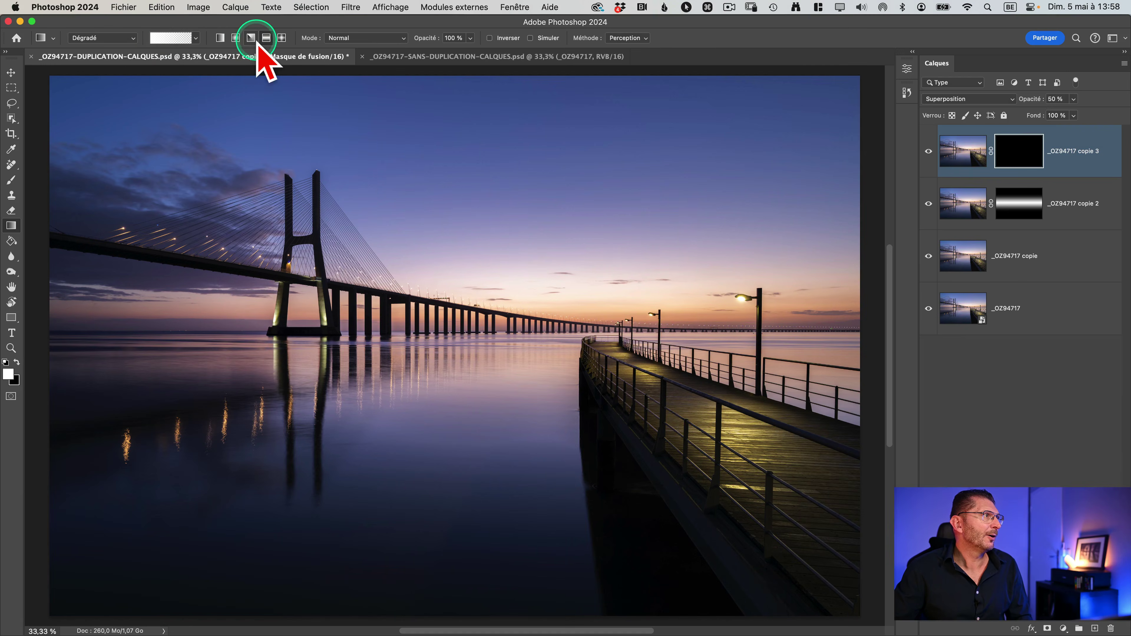
Draw a radial gradient on the _OZ94717 copie 3 mask over the horizon glow near the pier's far end, heighten it and adjust its centre.
click(305, 32)
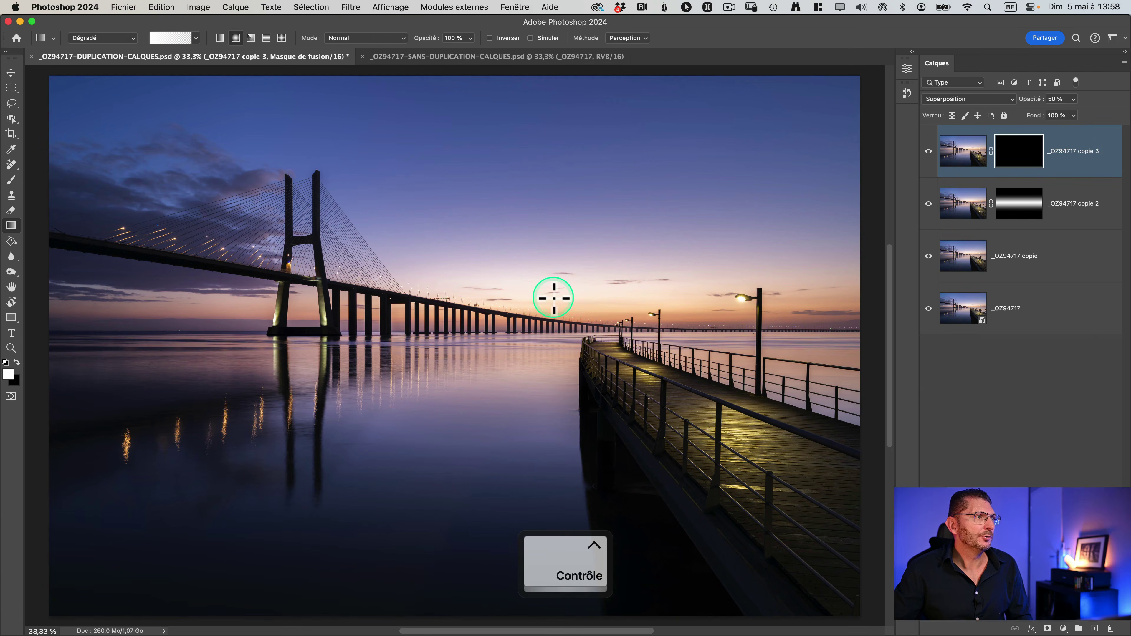
drag(581, 300, 720, 304)
key(Return)
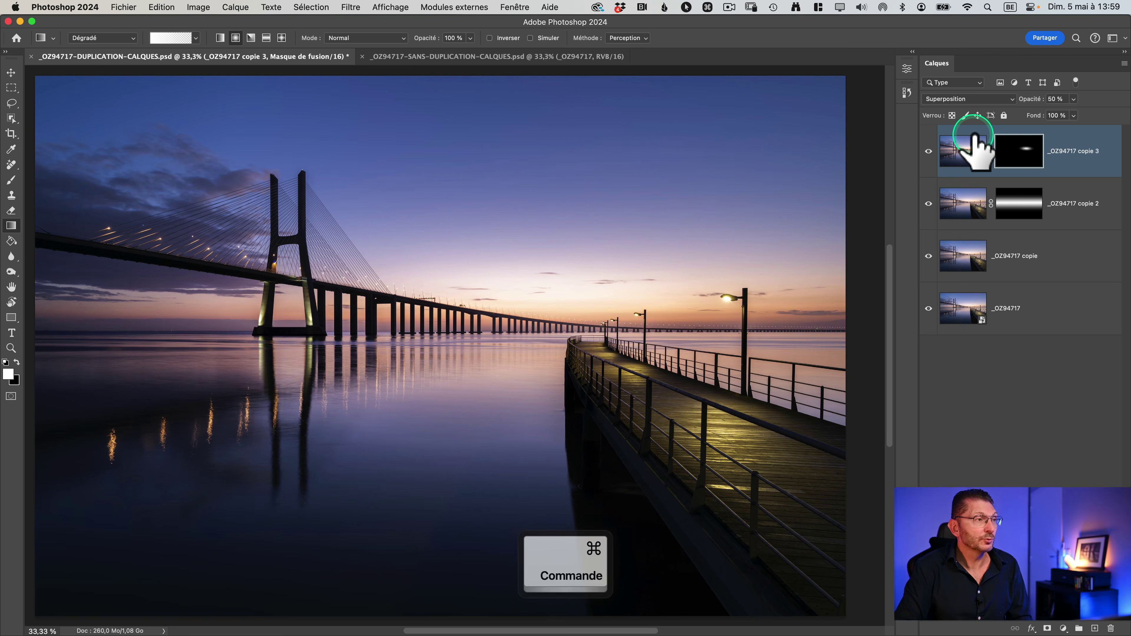
key(super+h)
drag(567, 251, 563, 191)
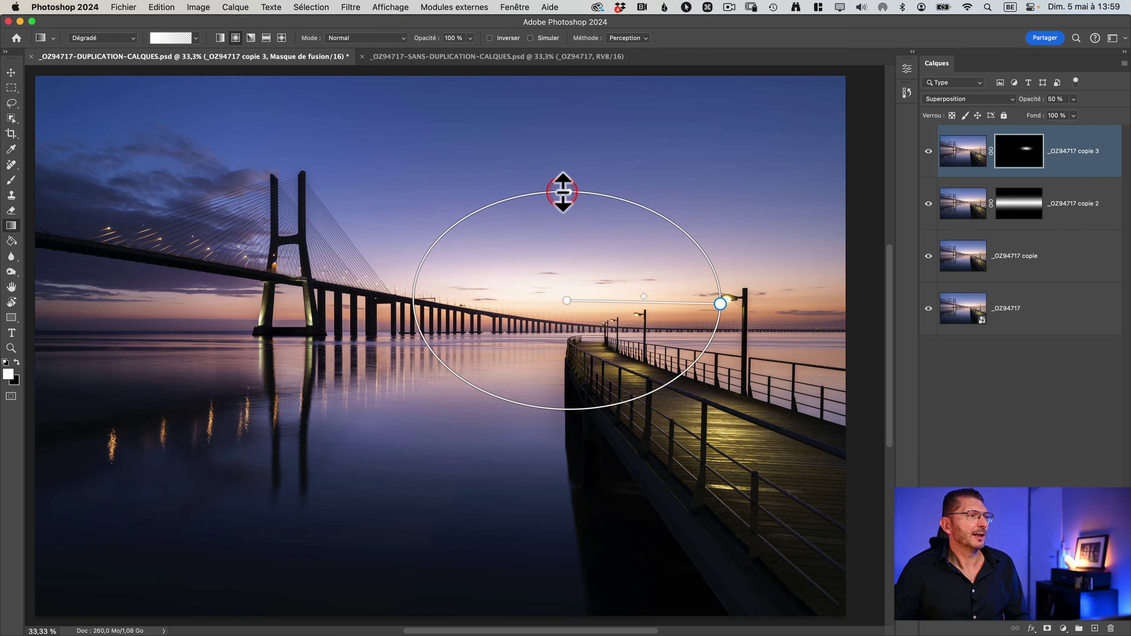
drag(566, 307, 595, 316)
click(958, 152)
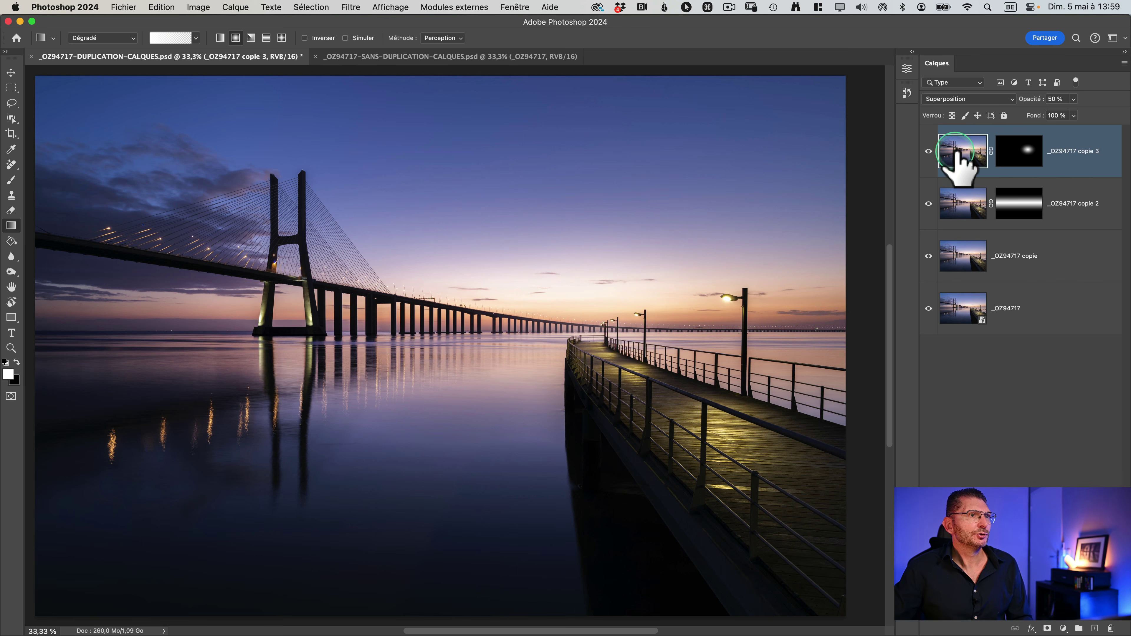
Compare the image with and without the _OZ94717 copie 3 layer, check the document size readout and save the document.
click(928, 152)
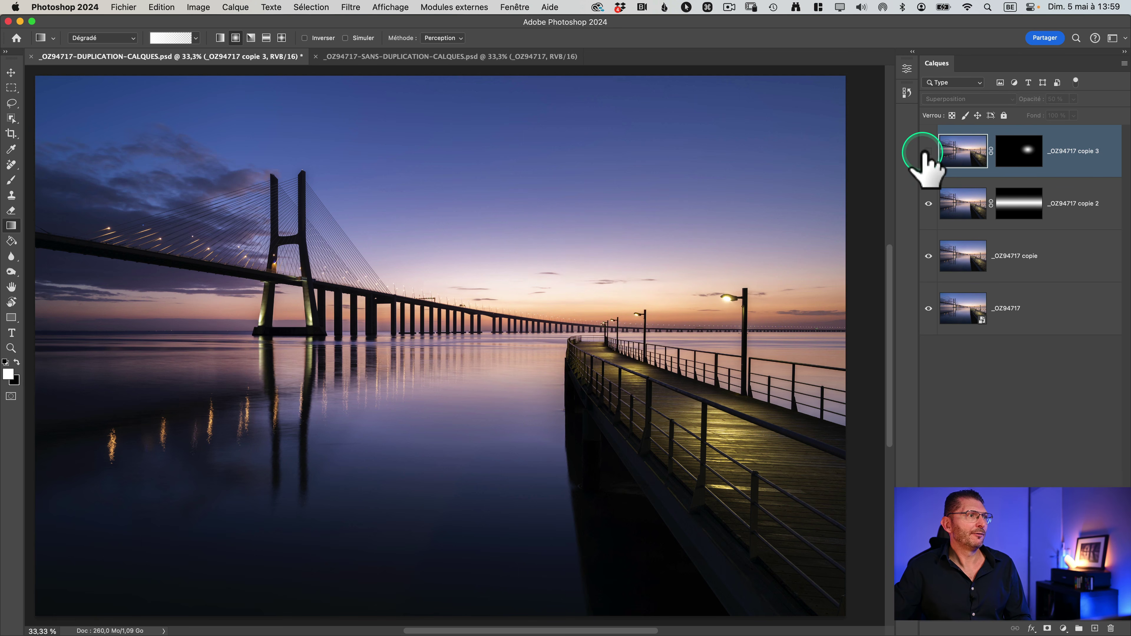
click(928, 152)
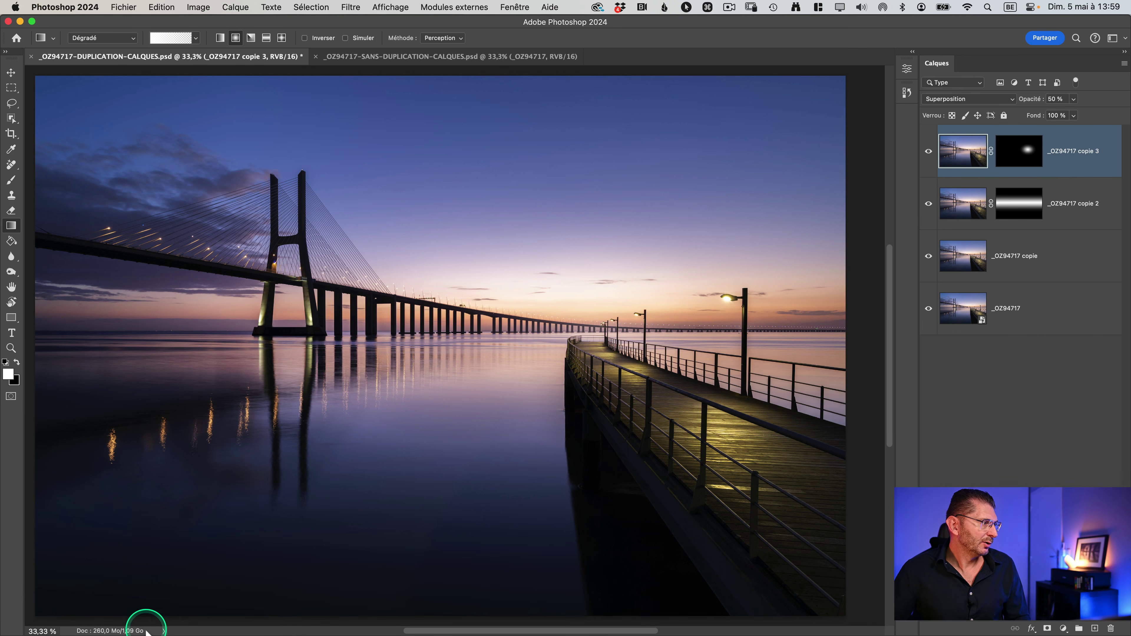
key(ctrl)
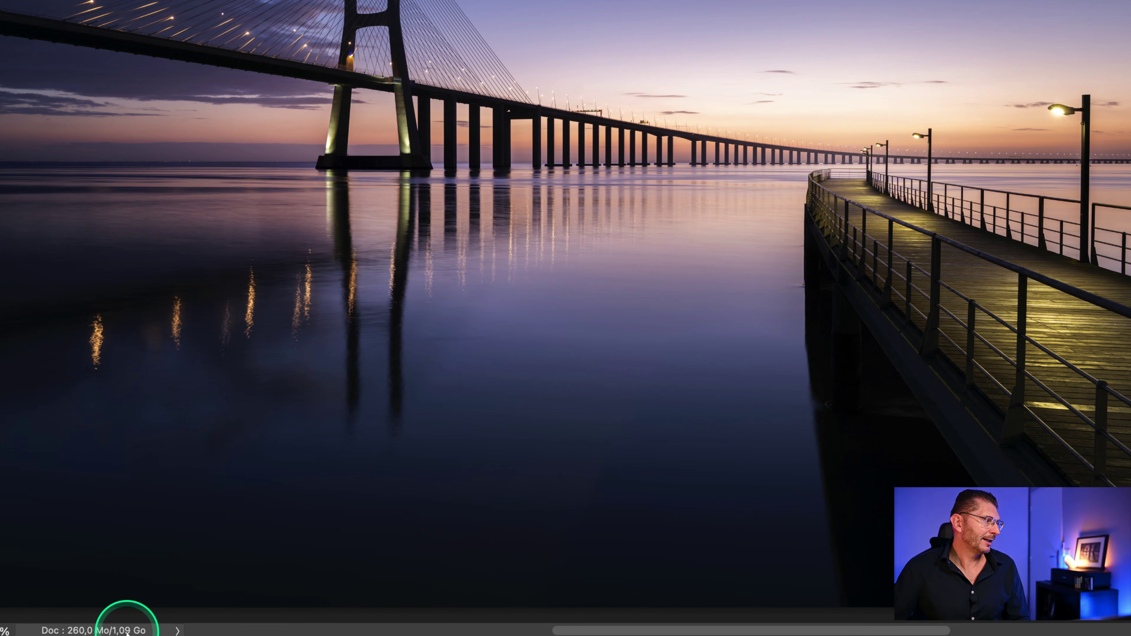
key(ctrl)
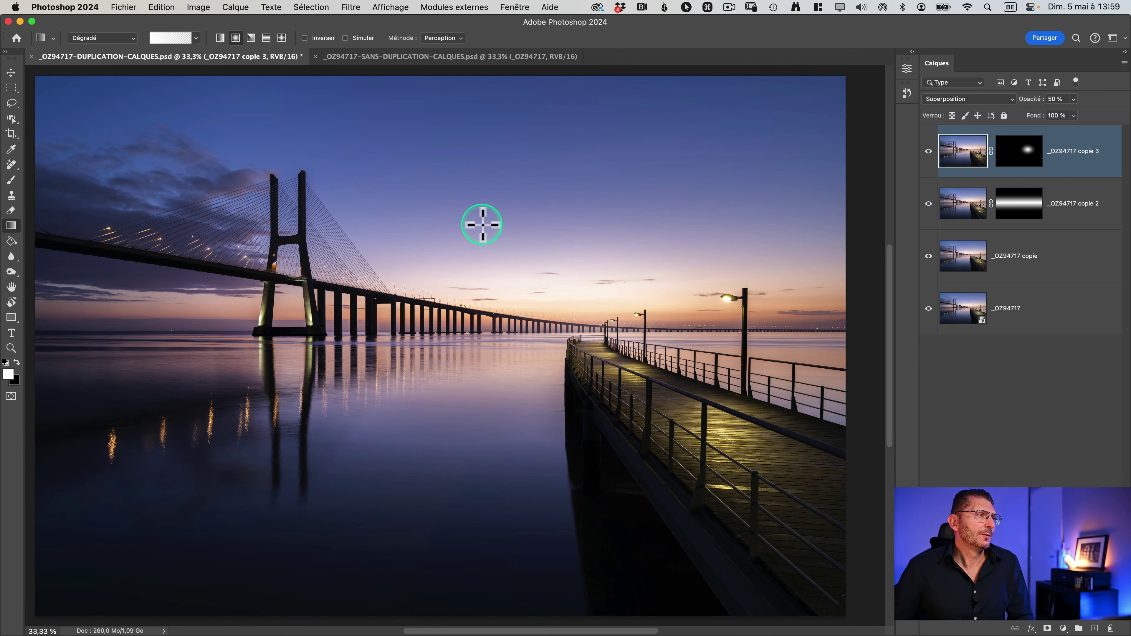
key(super+s)
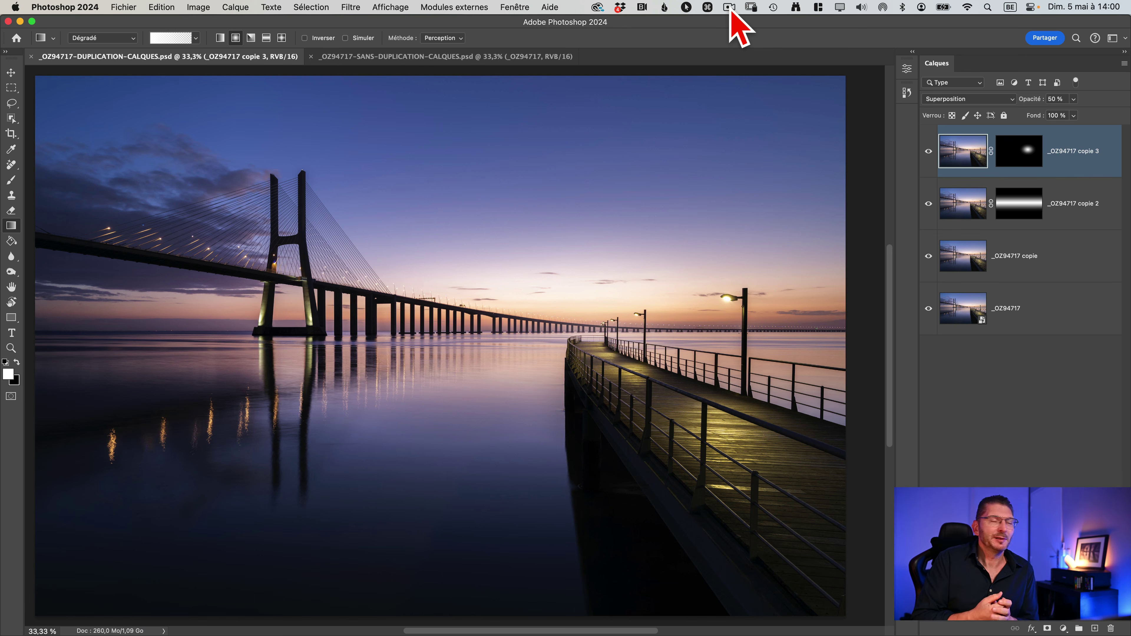
Switch to Finder, compare both PSD file sizes in the TEST POIDS folder, and return to Photoshop to show _OZ94717-SANS-DUPLICATION-CALQUES.psd.
key(super+Tab)
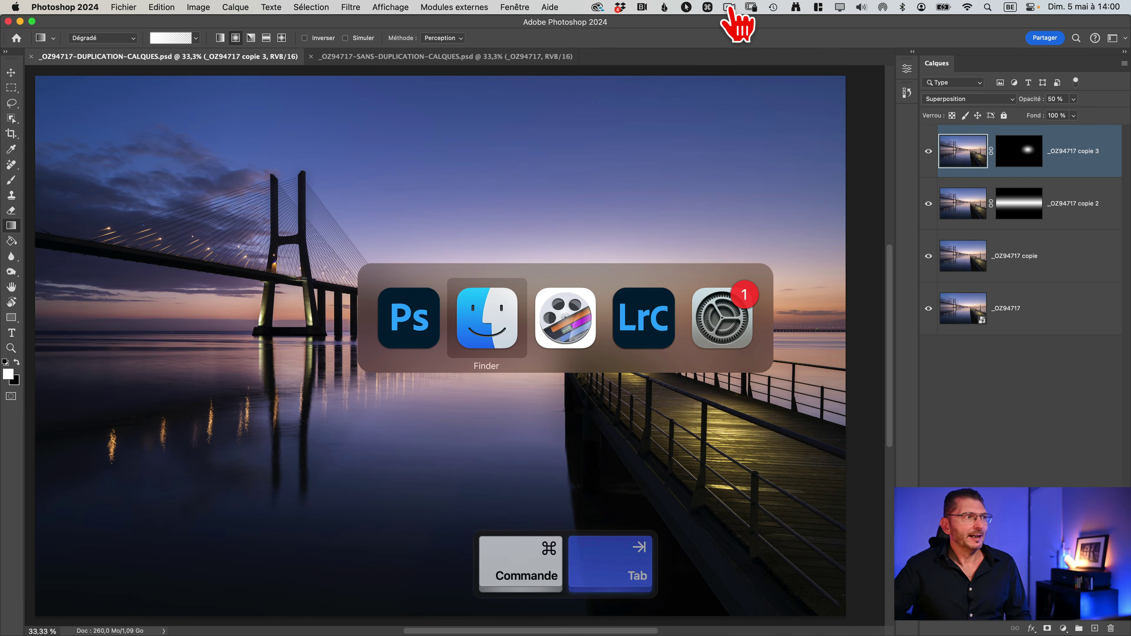
click(563, 165)
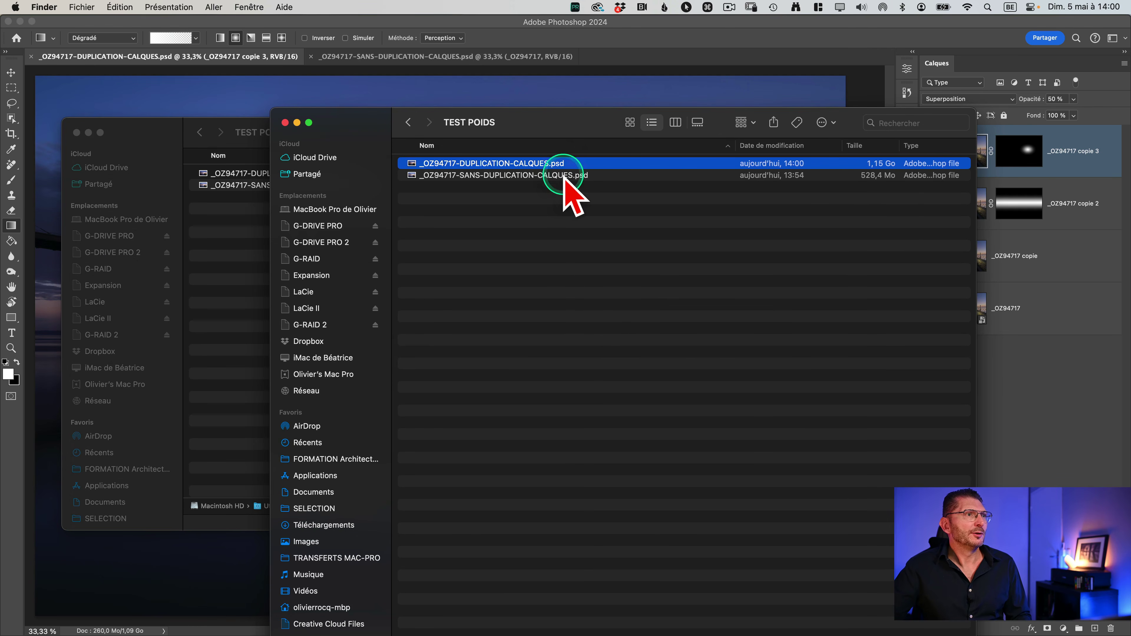
key(ctrl)
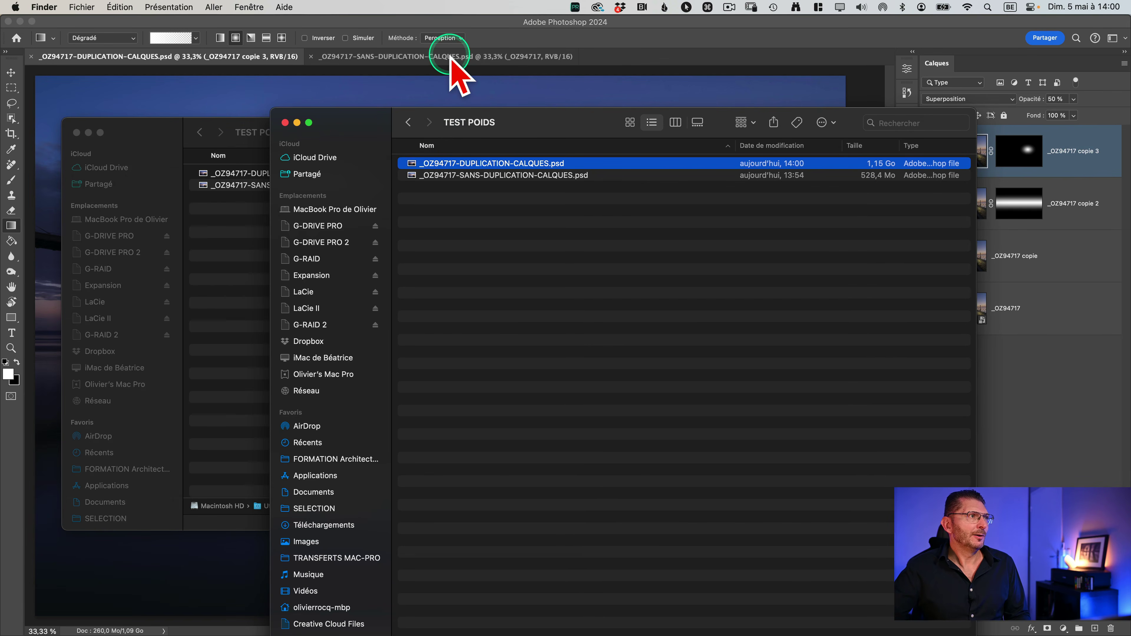
click(644, 36)
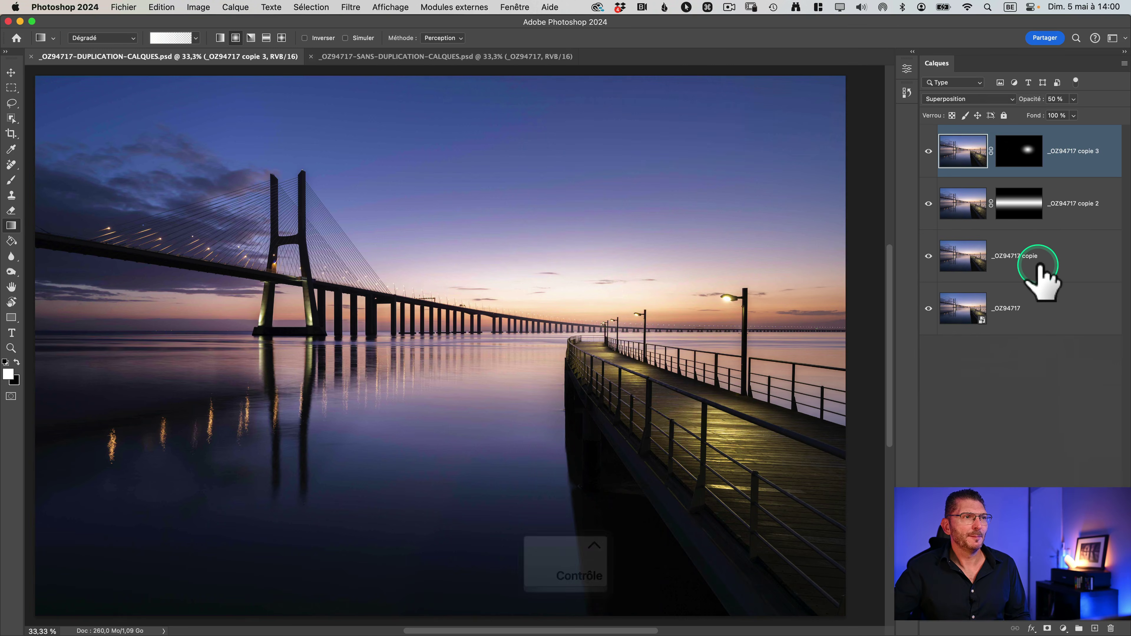
mouse_move(1040, 268)
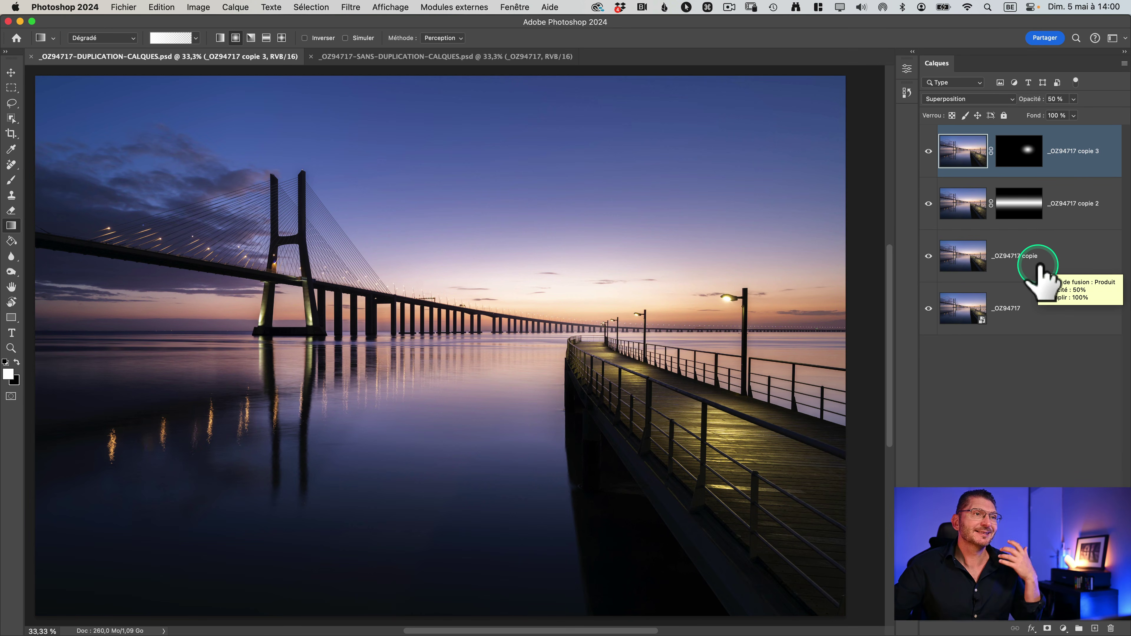
click(412, 57)
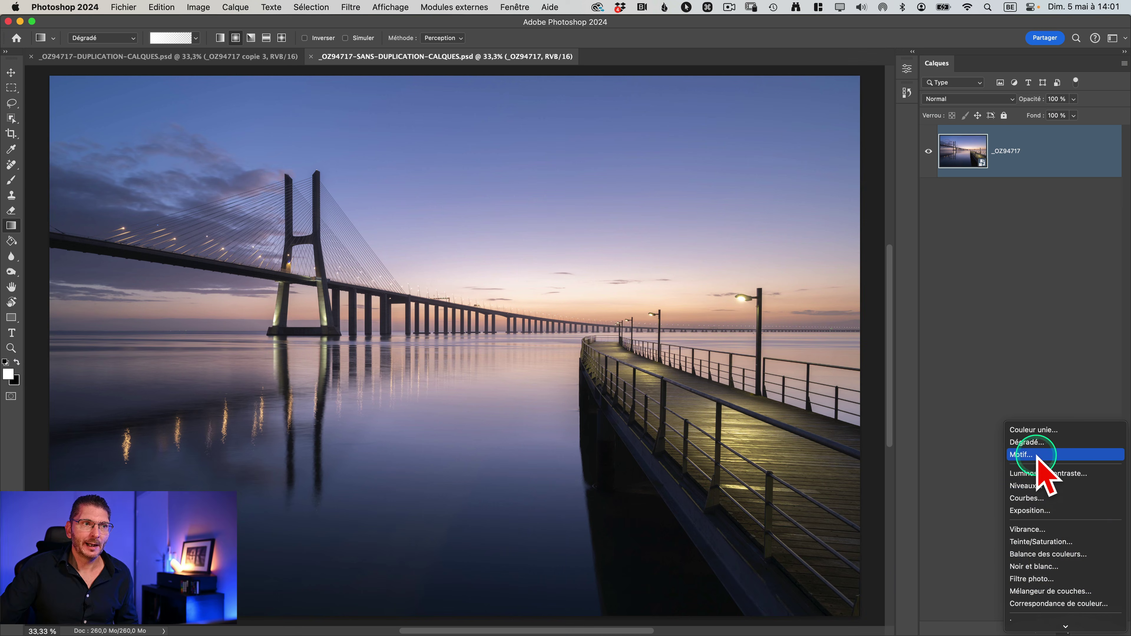
Try a Noir et blanc adjustment layer above the _OZ94717 smart object and delete it.
scroll(1055, 463, down, 2)
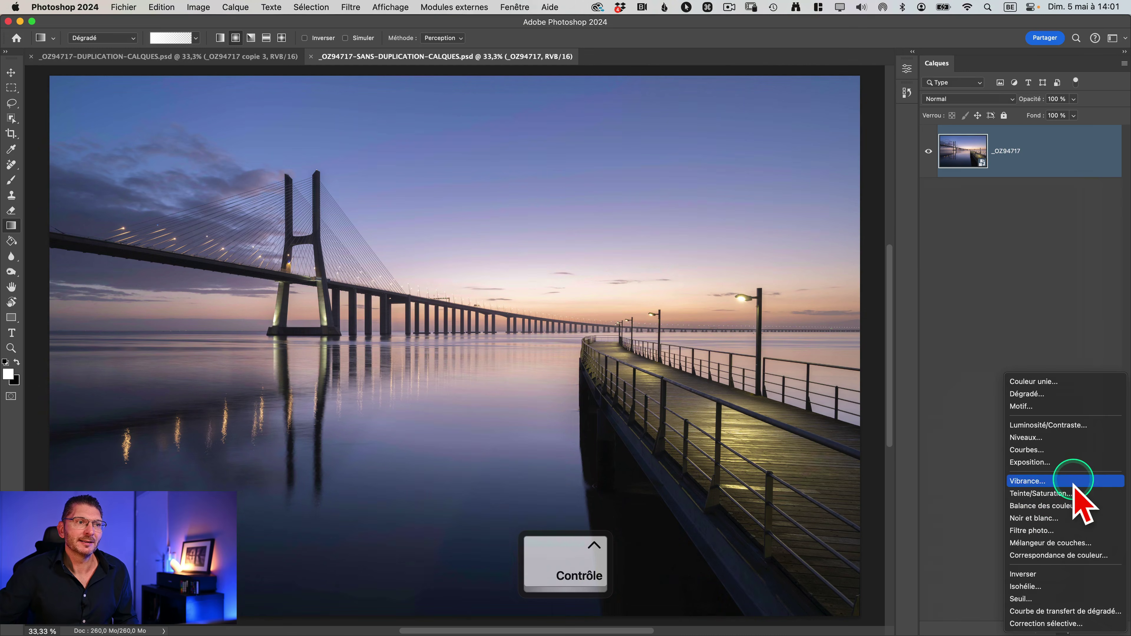
click(1024, 625)
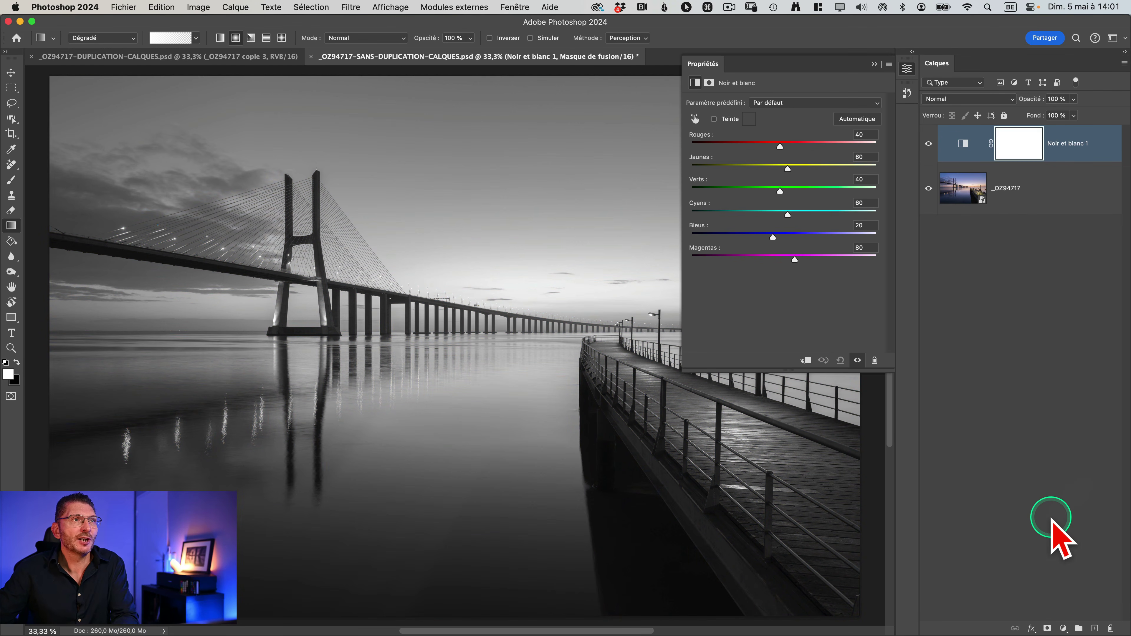
key(BackSpace)
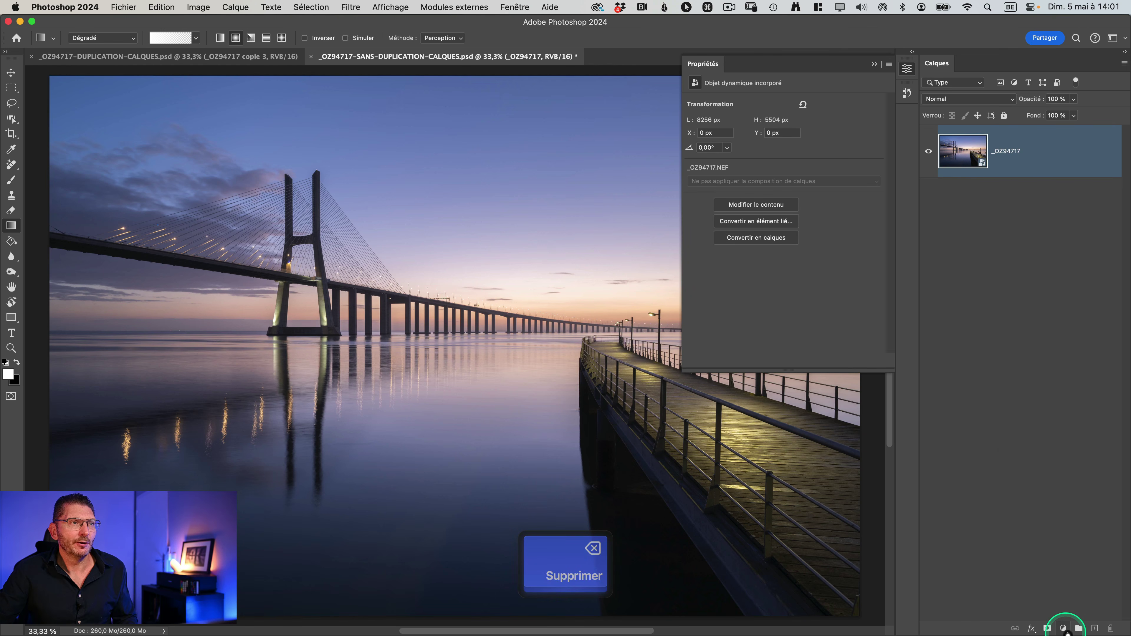
Try a Filtre photo adjustment layer above _OZ94717, compare the image with and without it, and delete it.
click(1064, 628)
click(1068, 602)
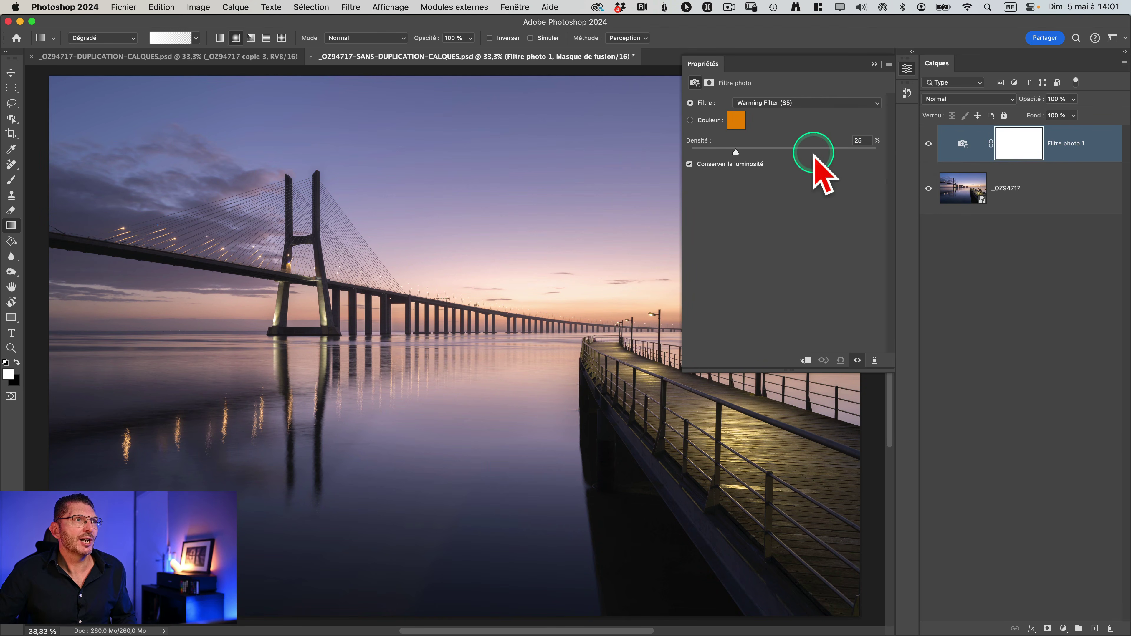
click(929, 144)
click(928, 144)
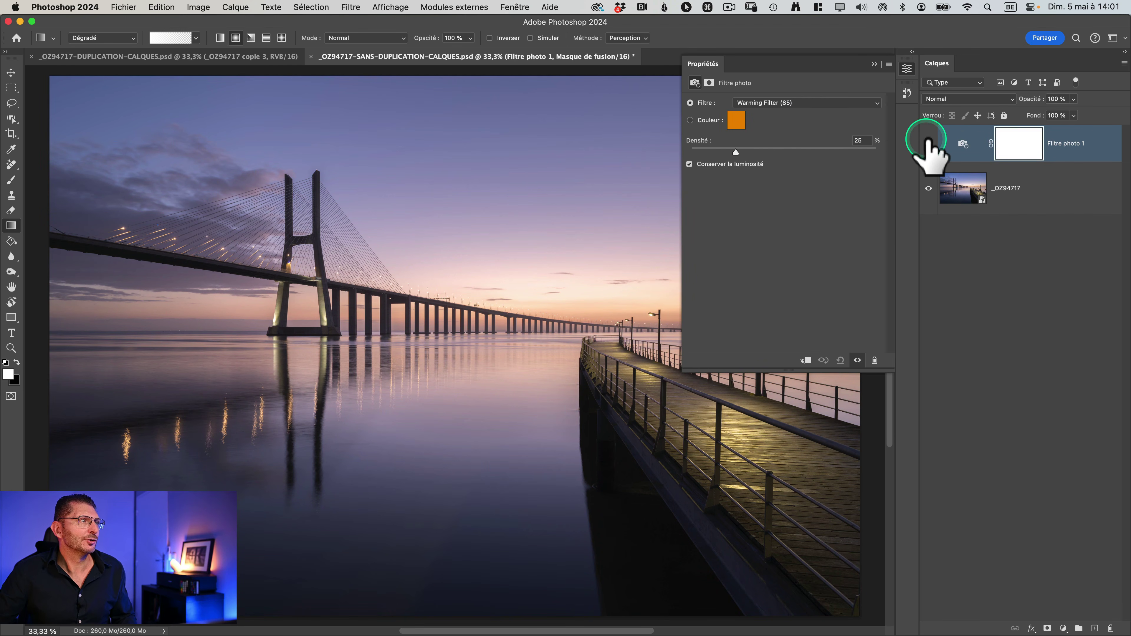
click(963, 144)
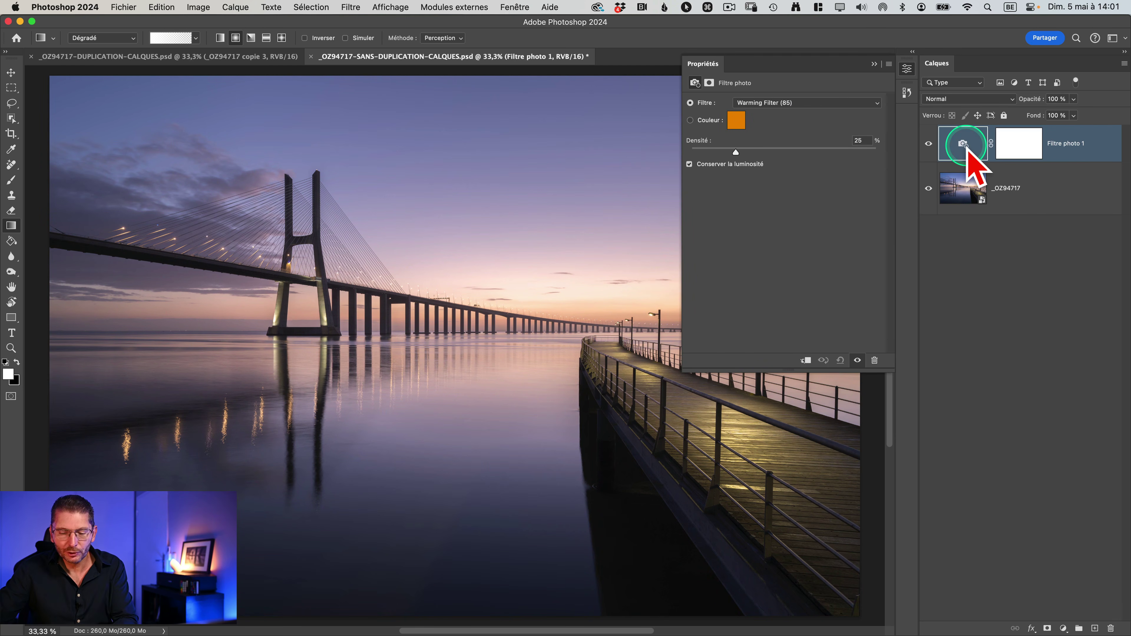
key(BackSpace)
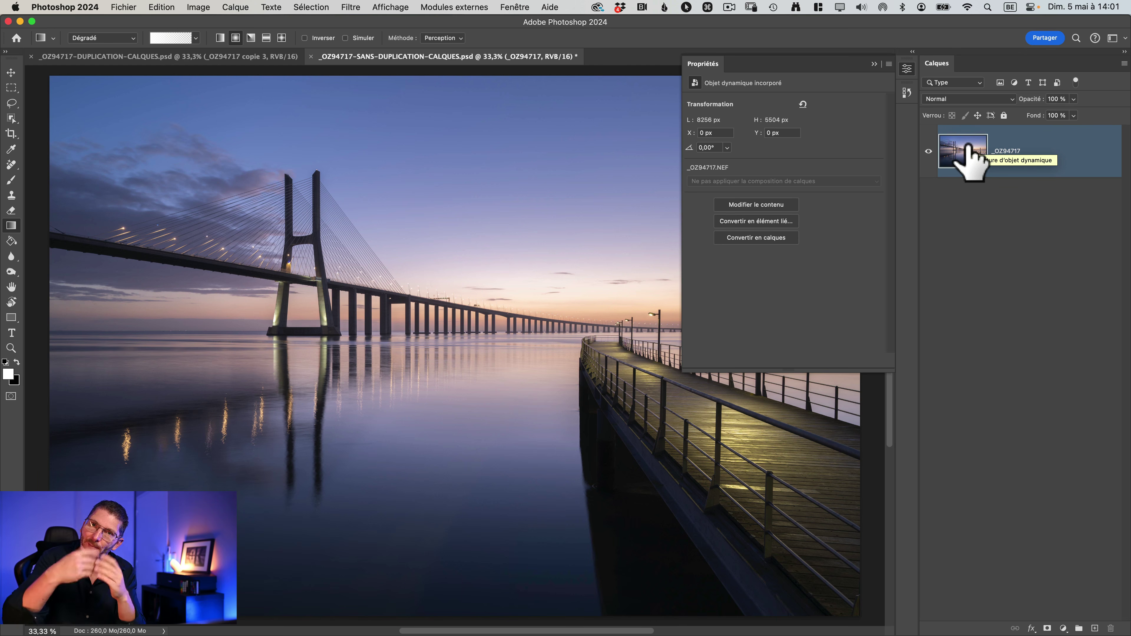
Add a neutral Niveaux adjustment layer above the _OZ94717 smart object.
click(873, 64)
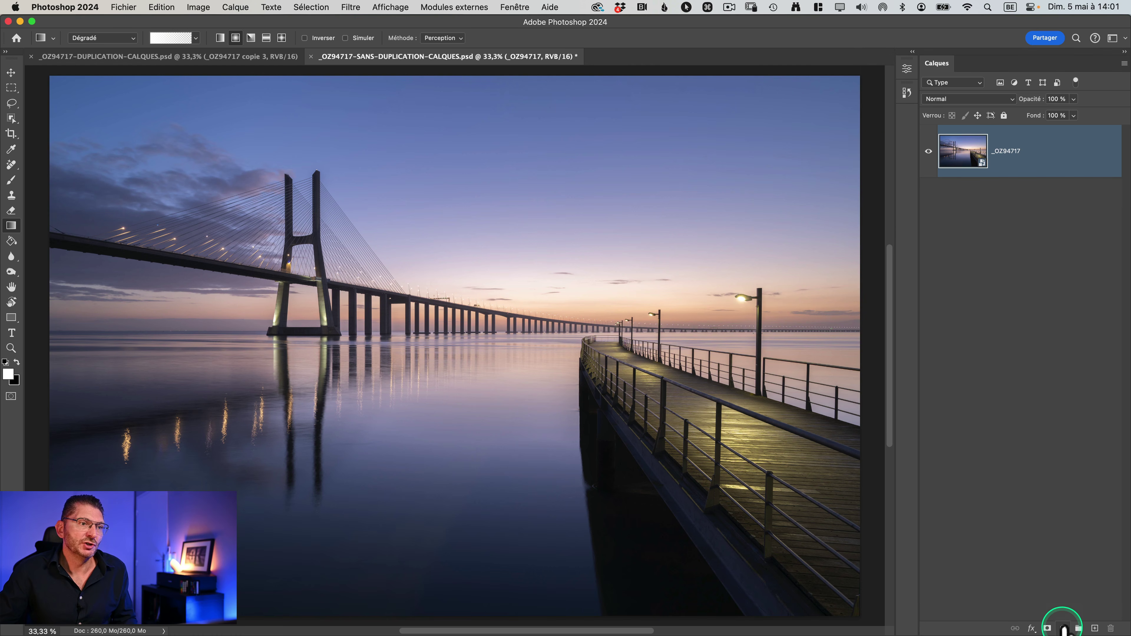
drag(1064, 629, 1064, 495)
key(ctrl)
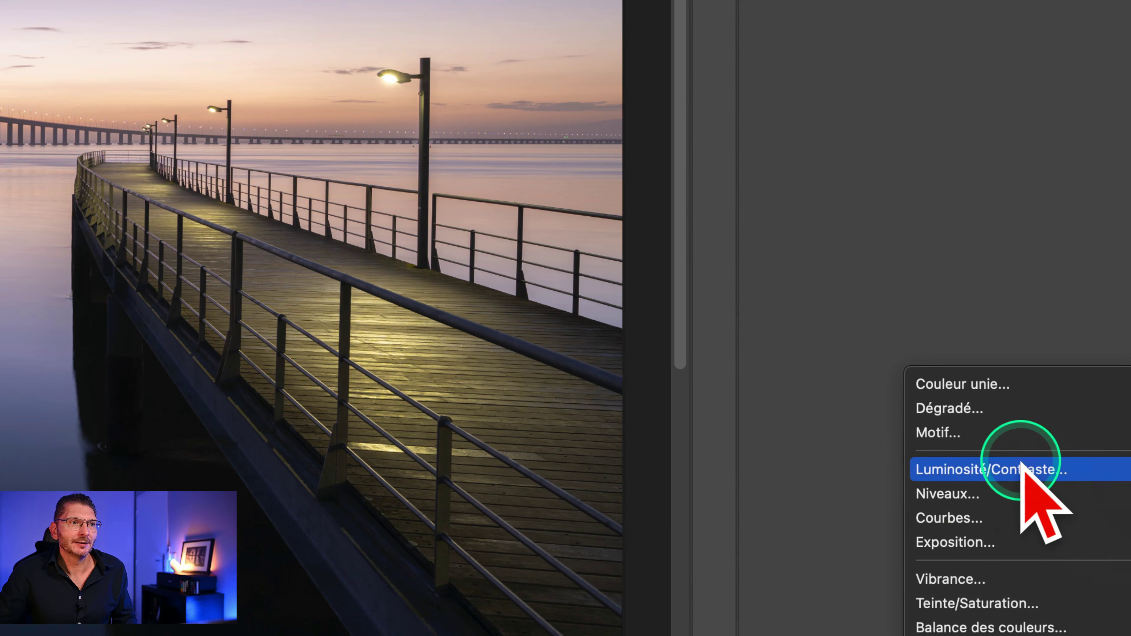
drag(1021, 462, 1041, 486)
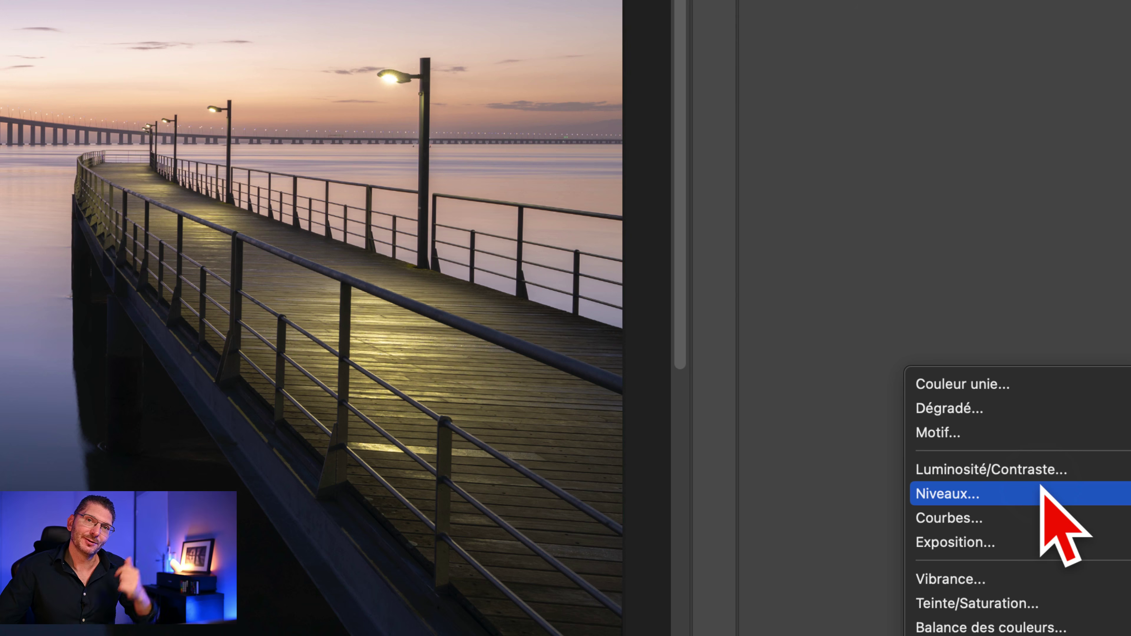
click(986, 490)
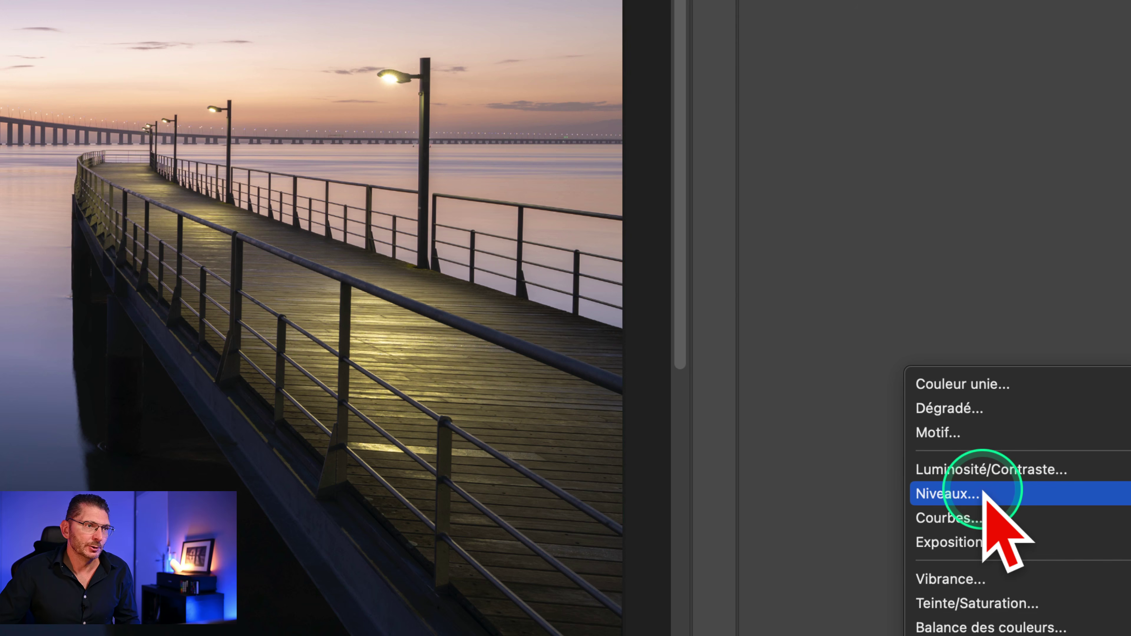
key(ctrl)
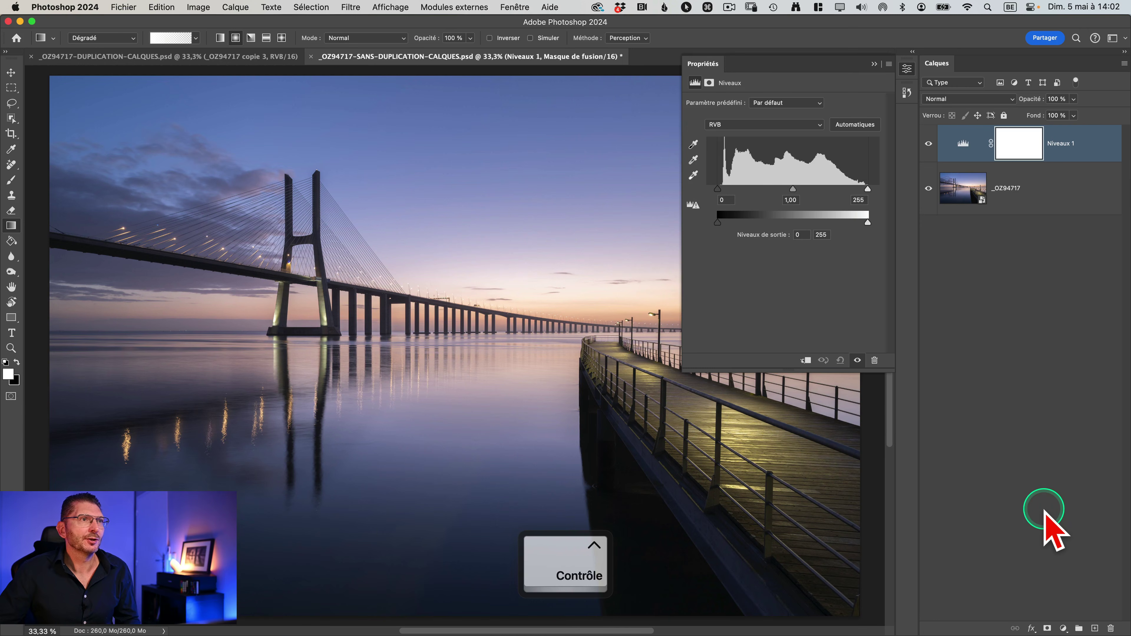
Set the Niveaux 1 adjustment layer to the Produit blend mode, leaving its levels at default.
click(874, 64)
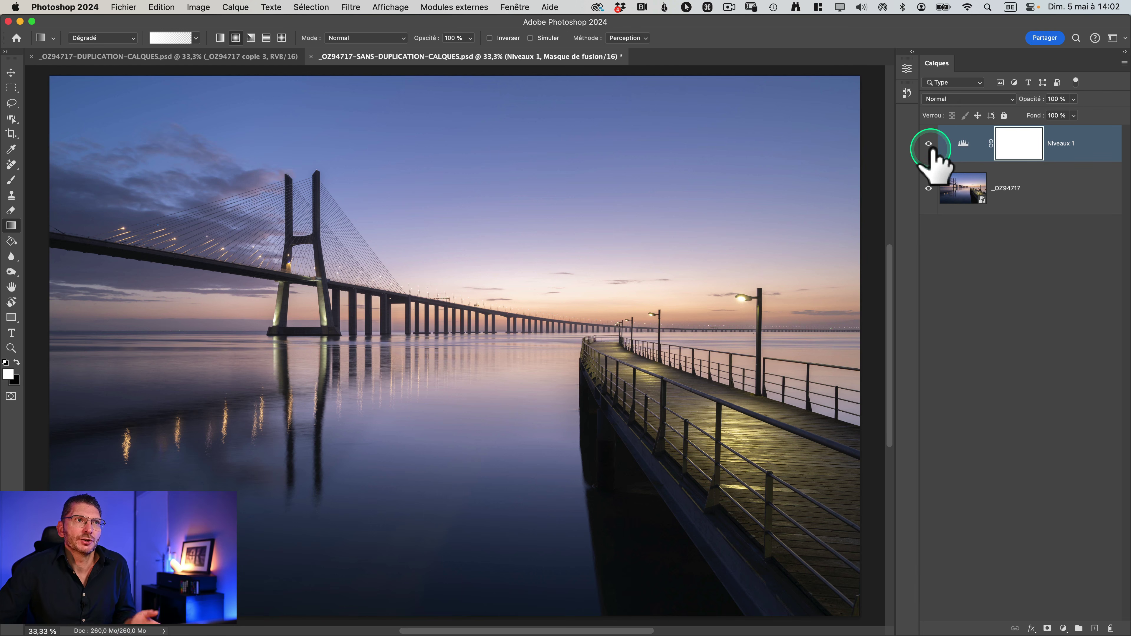
click(985, 96)
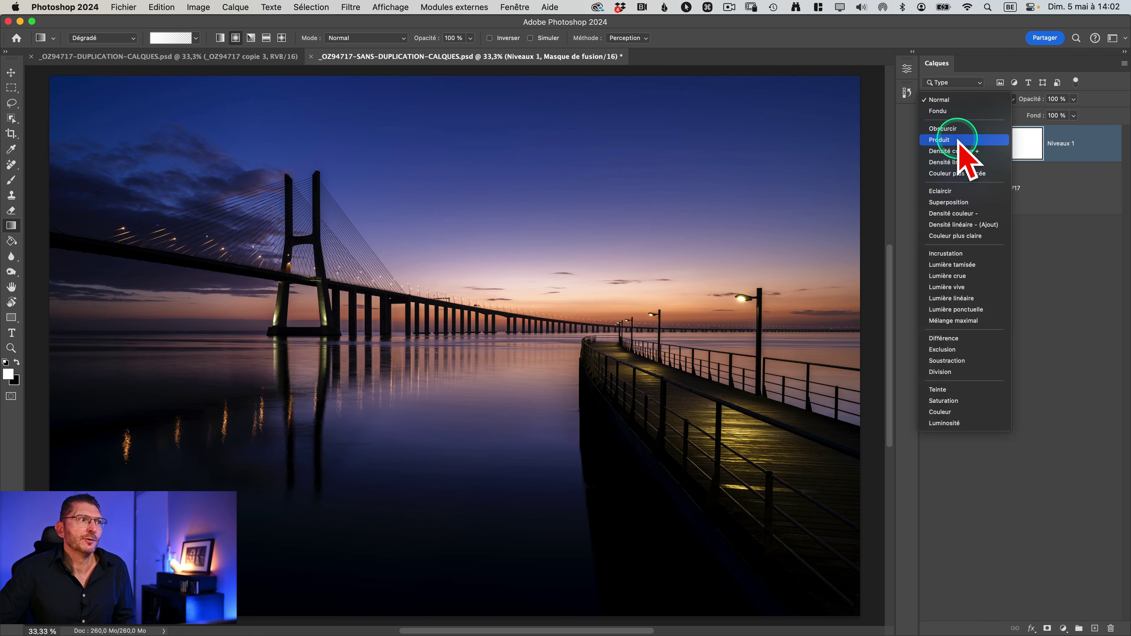
click(957, 139)
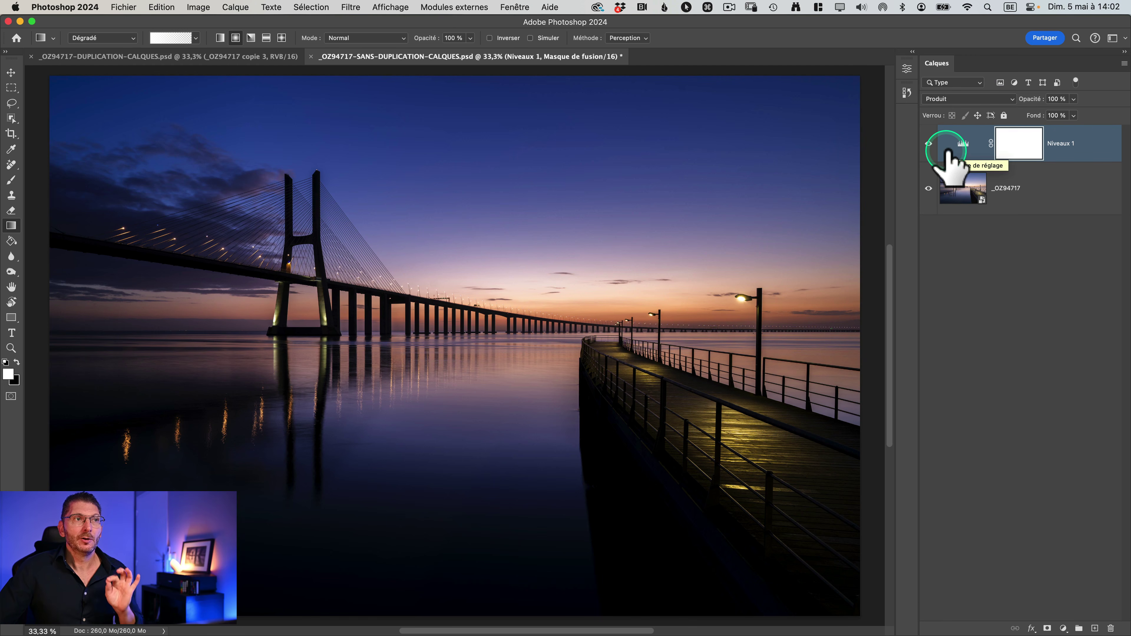
In _OZ94717-DUPLICATION-CALQUES.psd, hide the _OZ94717 copie 3 and _OZ94717 copie 2 layers and select _OZ94717 copie.
click(238, 57)
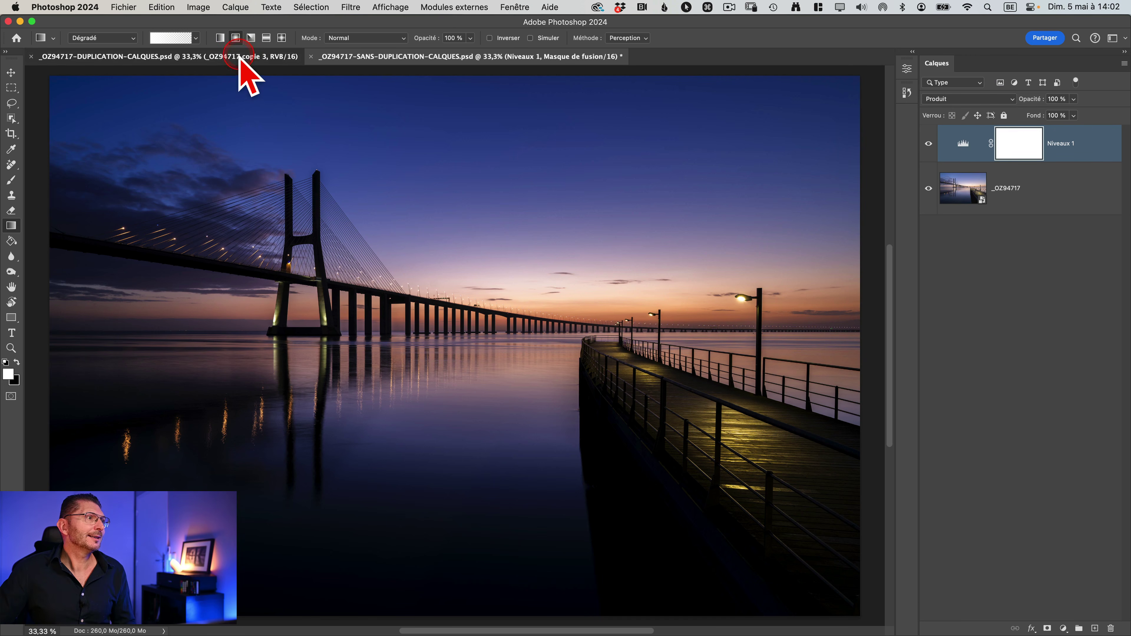
drag(928, 151, 928, 208)
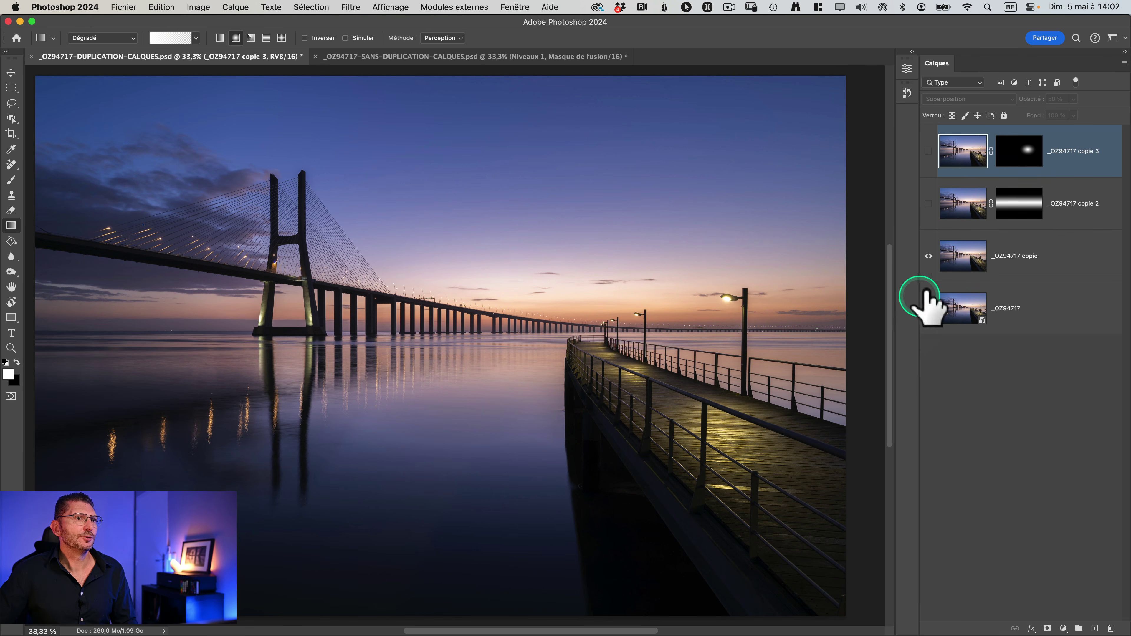
click(1044, 262)
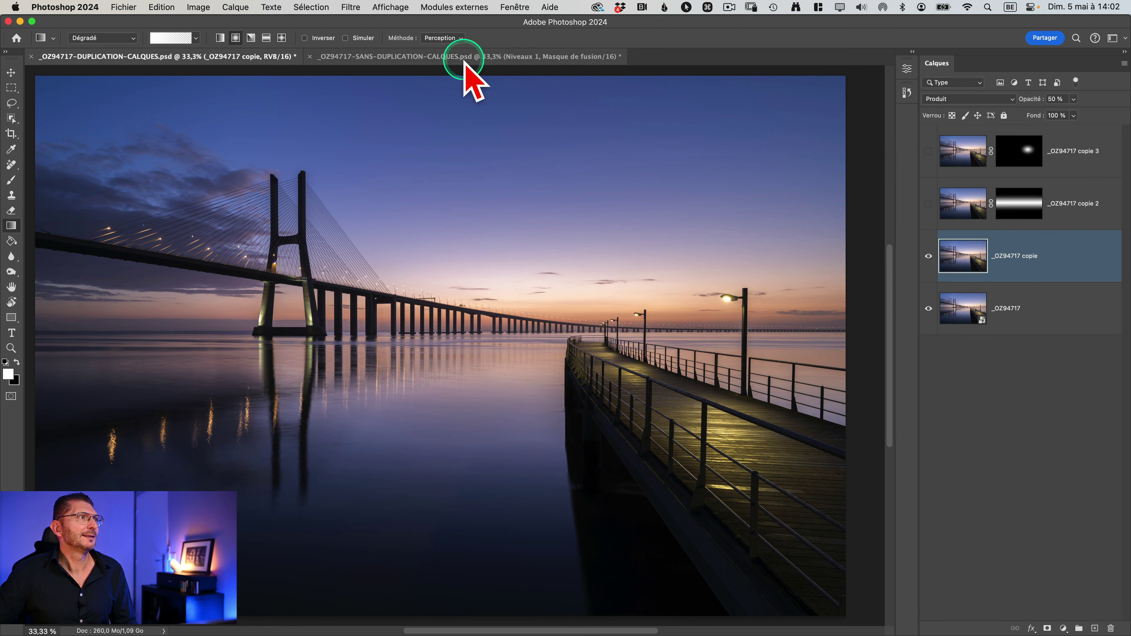
In _OZ94717-SANS-DUPLICATION-CALQUES.psd, set the Niveaux 1 layer's opacity to 50%.
click(463, 60)
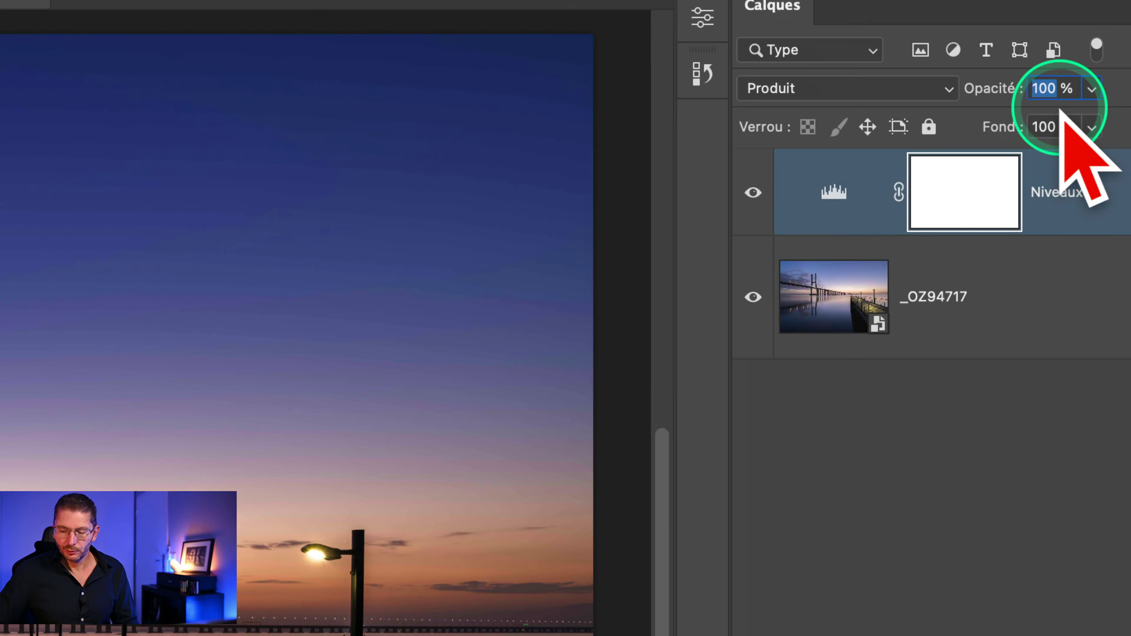
text(50)
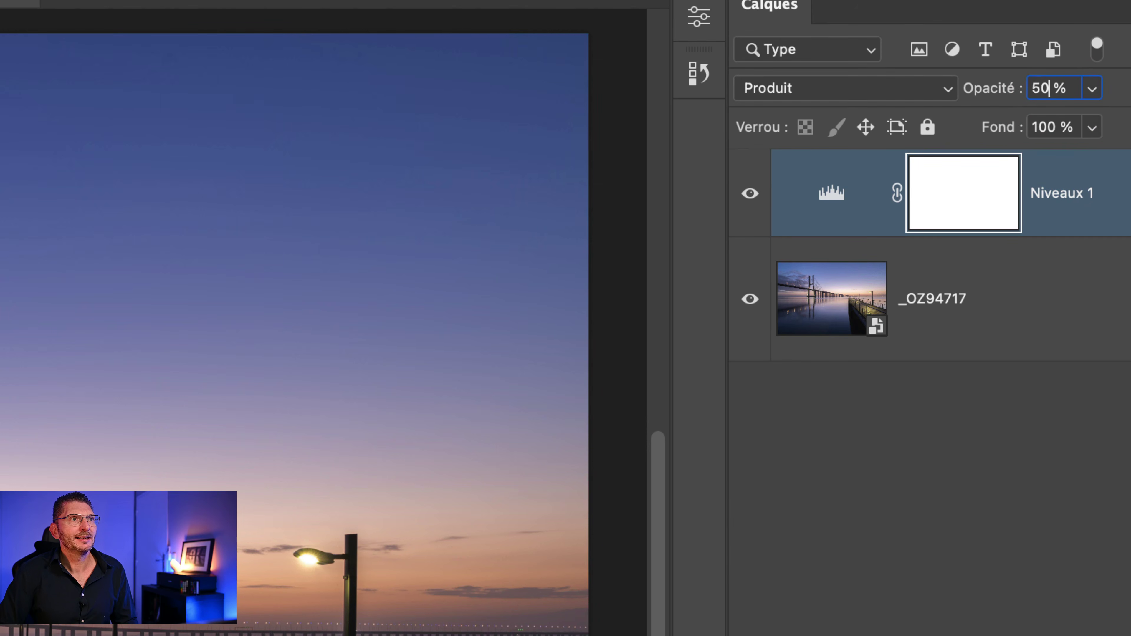
click(1015, 187)
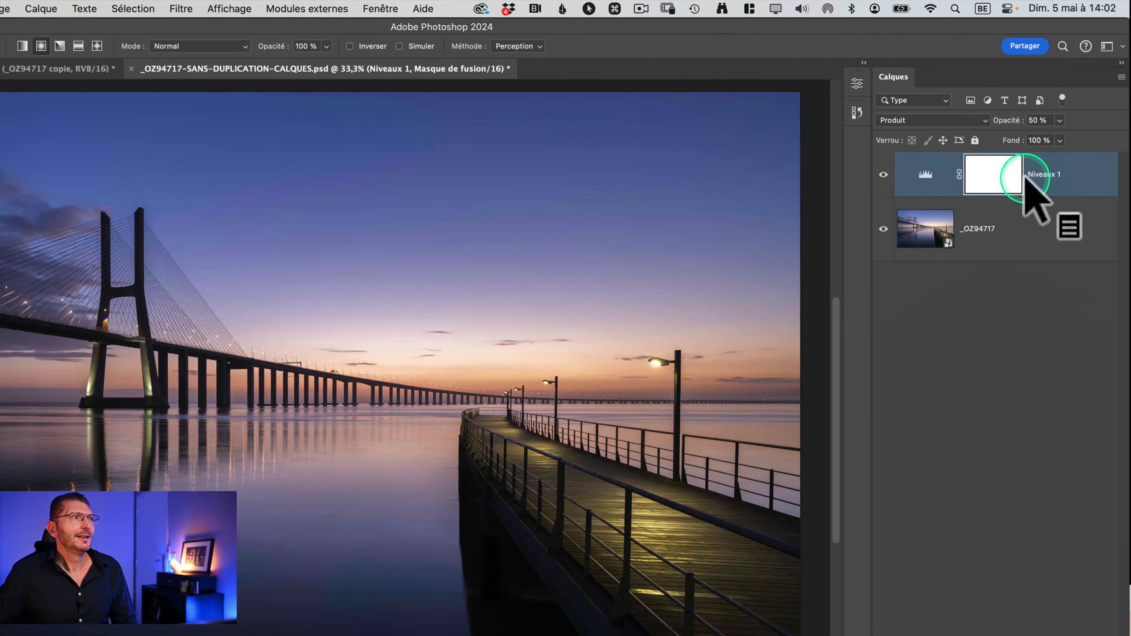
Tile the two open documents side by side as 2 vignettes verticales and pan both together to compare their darkened images.
click(513, 7)
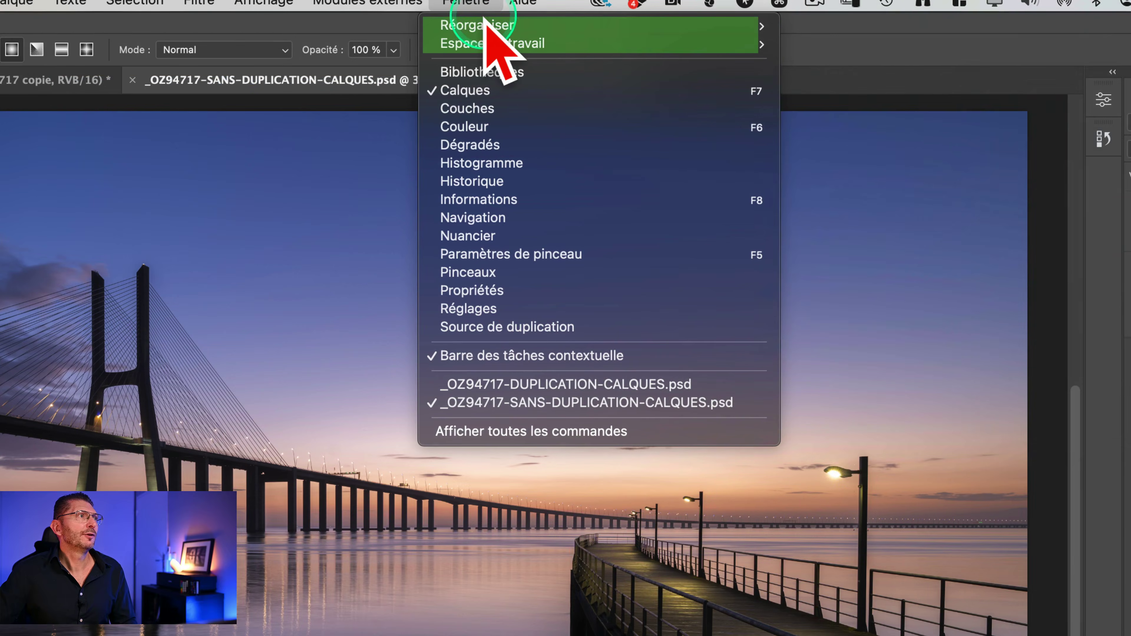
click(524, 24)
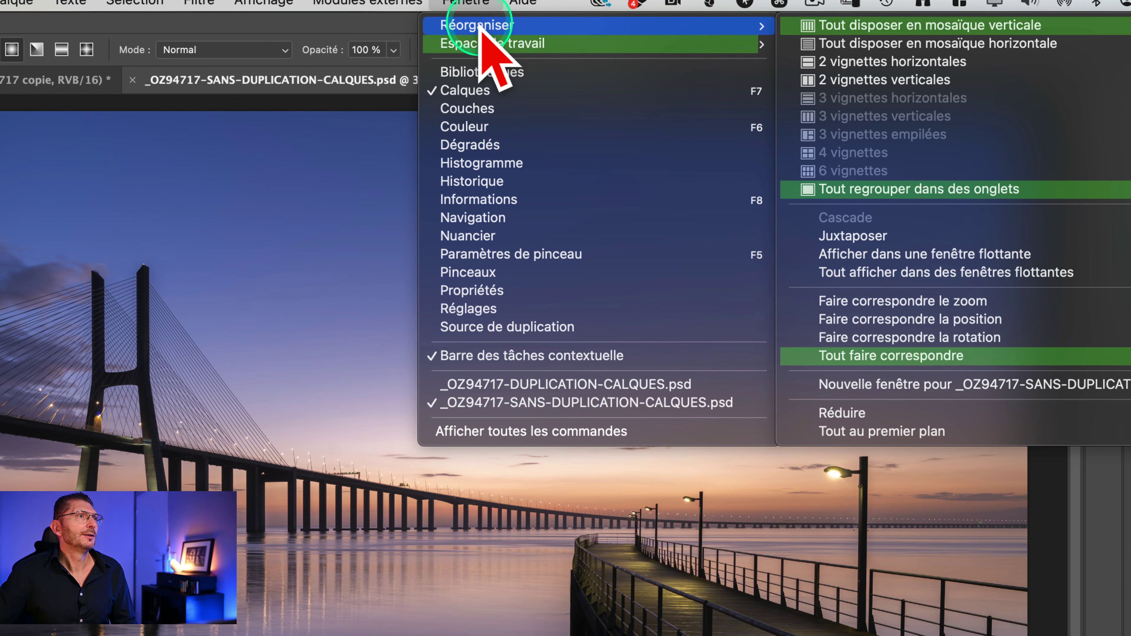
click(900, 72)
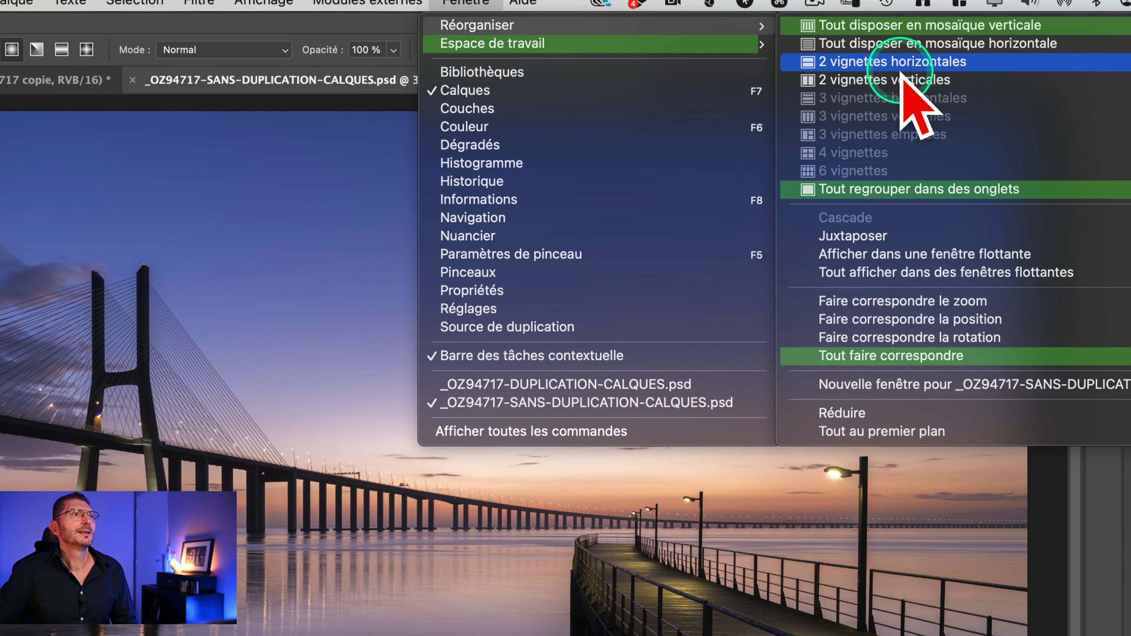
click(898, 78)
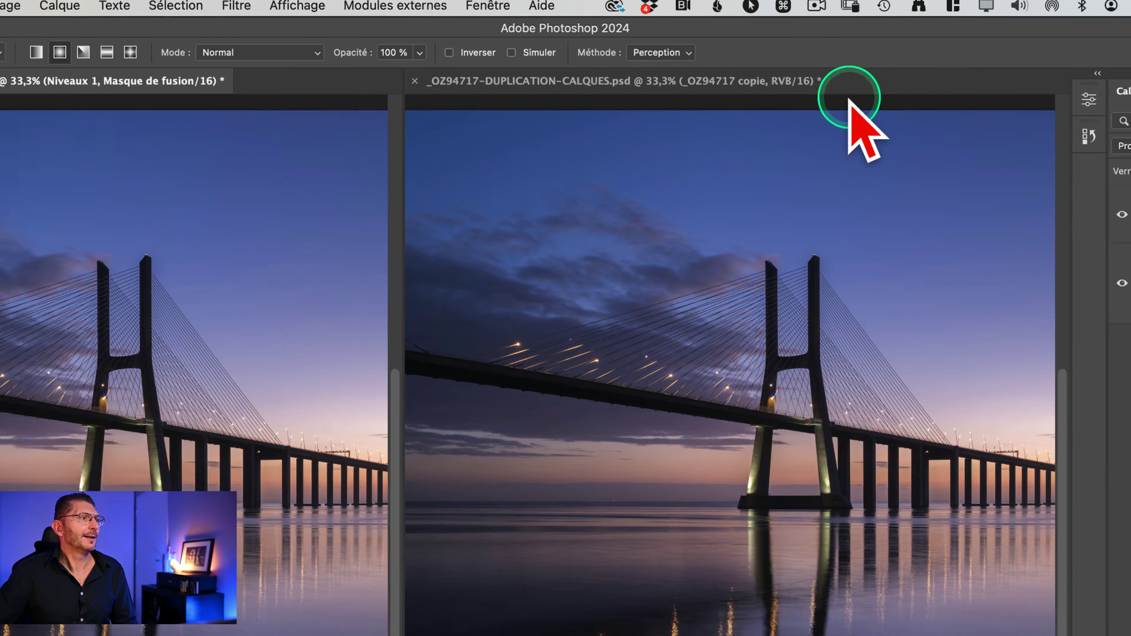
key(ctrl)
key(space)
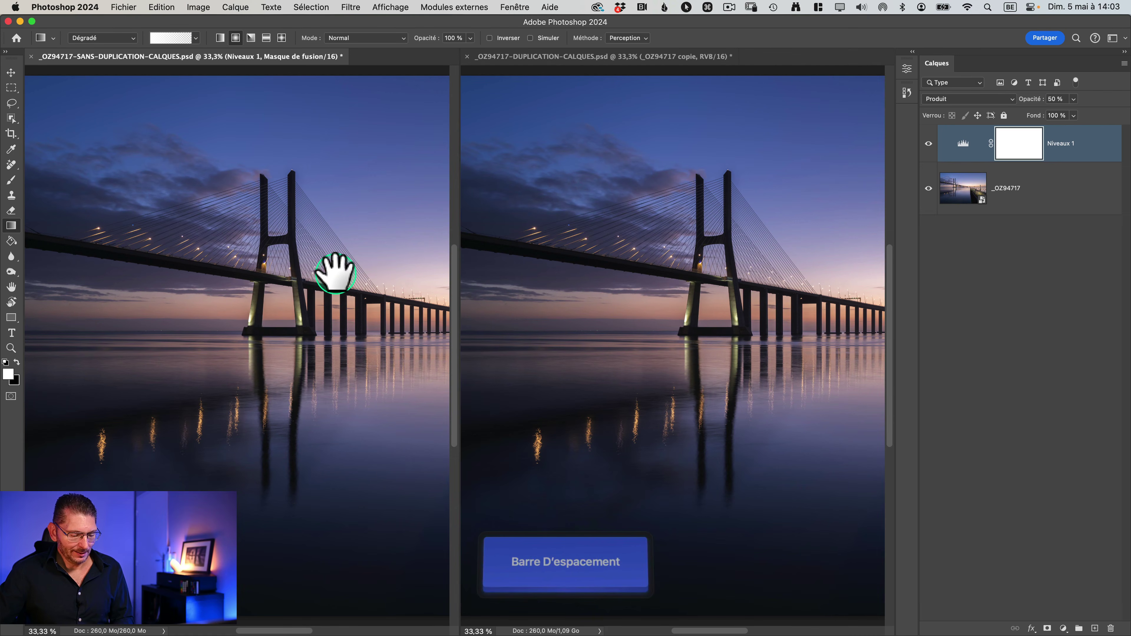
key(shift)
drag(333, 270, 205, 265)
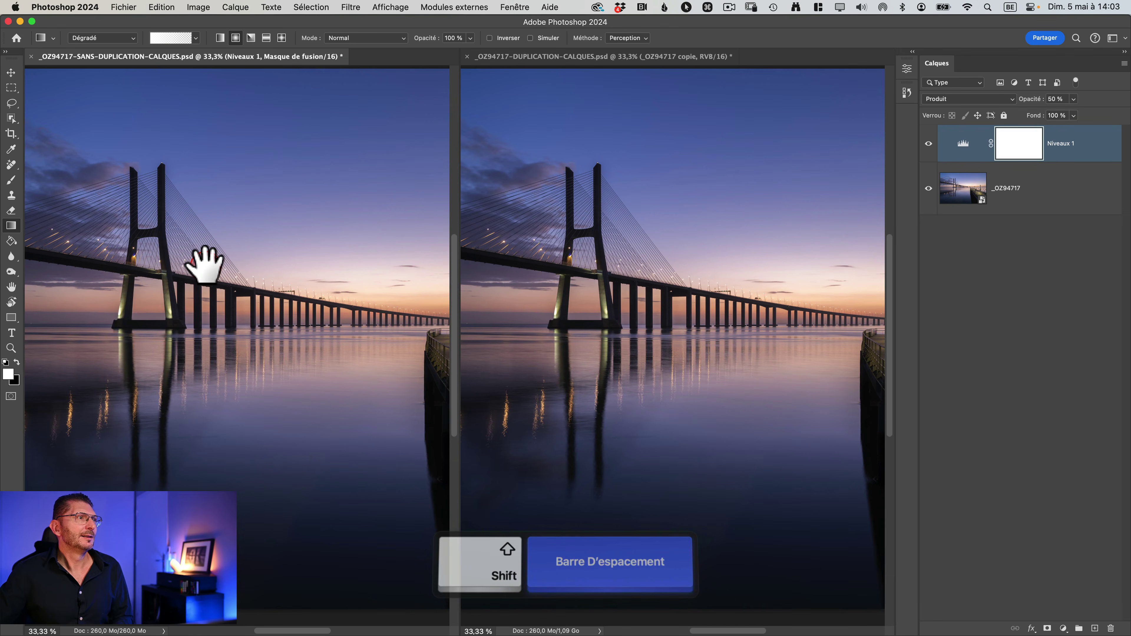
Regroup all open documents into tabs in a single window.
click(514, 7)
mouse_move(536, 24)
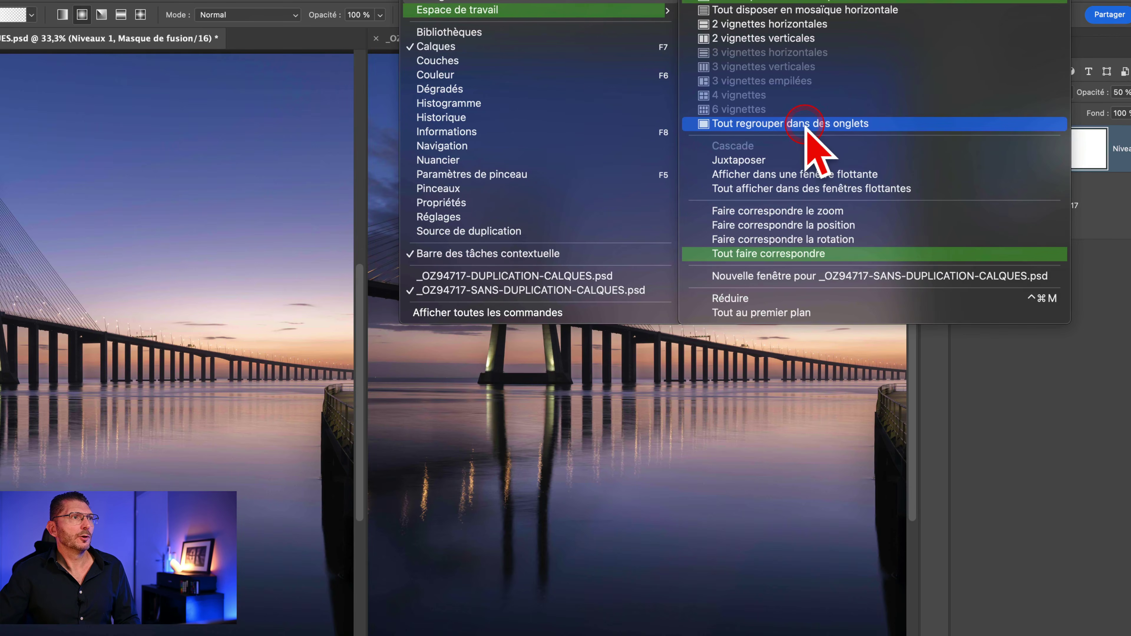
click(803, 125)
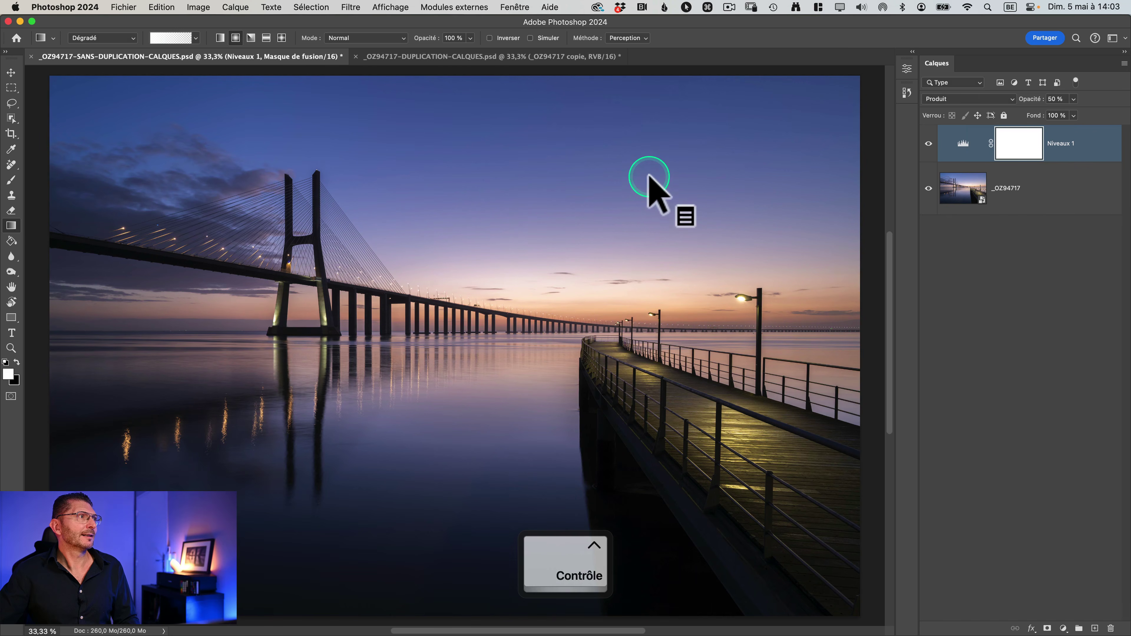
In _OZ94717-DUPLICATION-CALQUES.psd, show the _OZ94717 copie 2 layer and select it to check its blend mode and opacity.
click(446, 40)
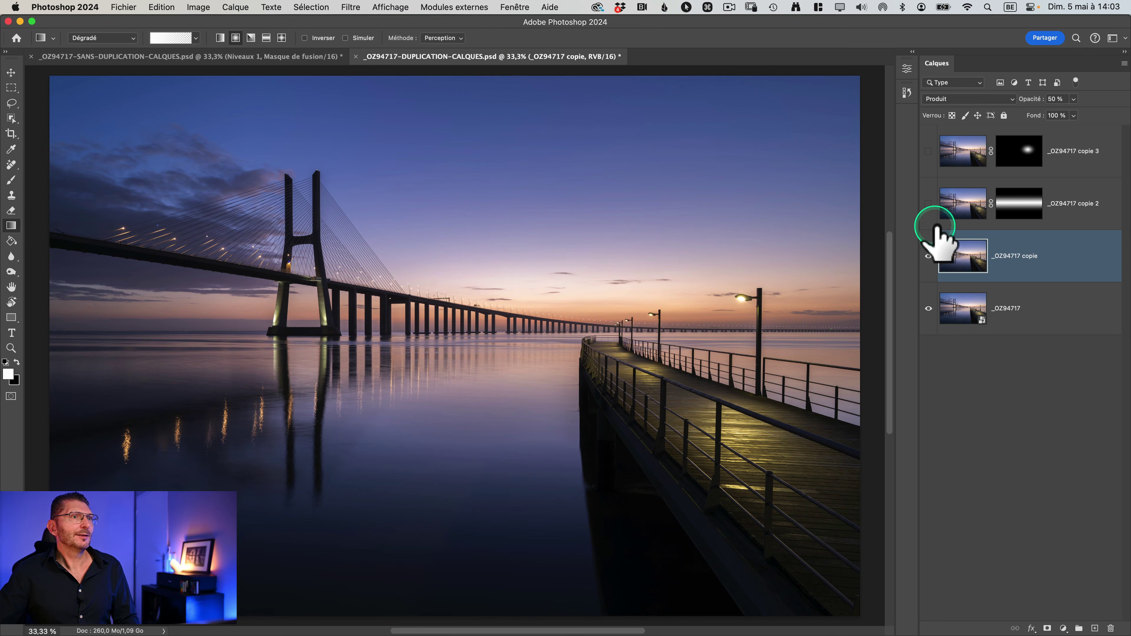
click(928, 203)
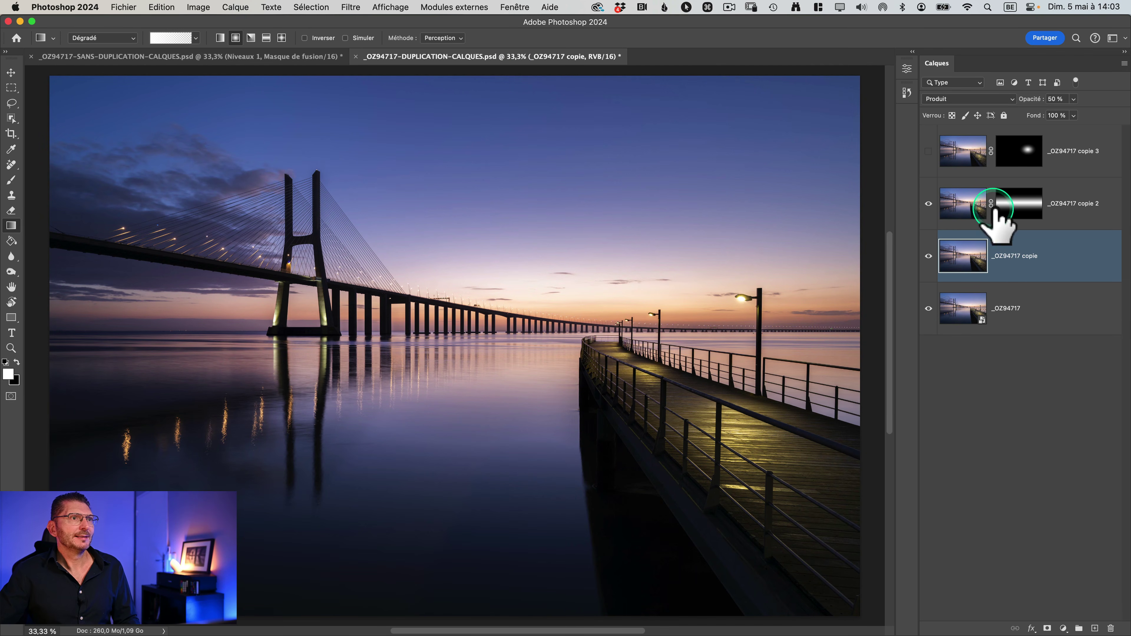
click(1063, 200)
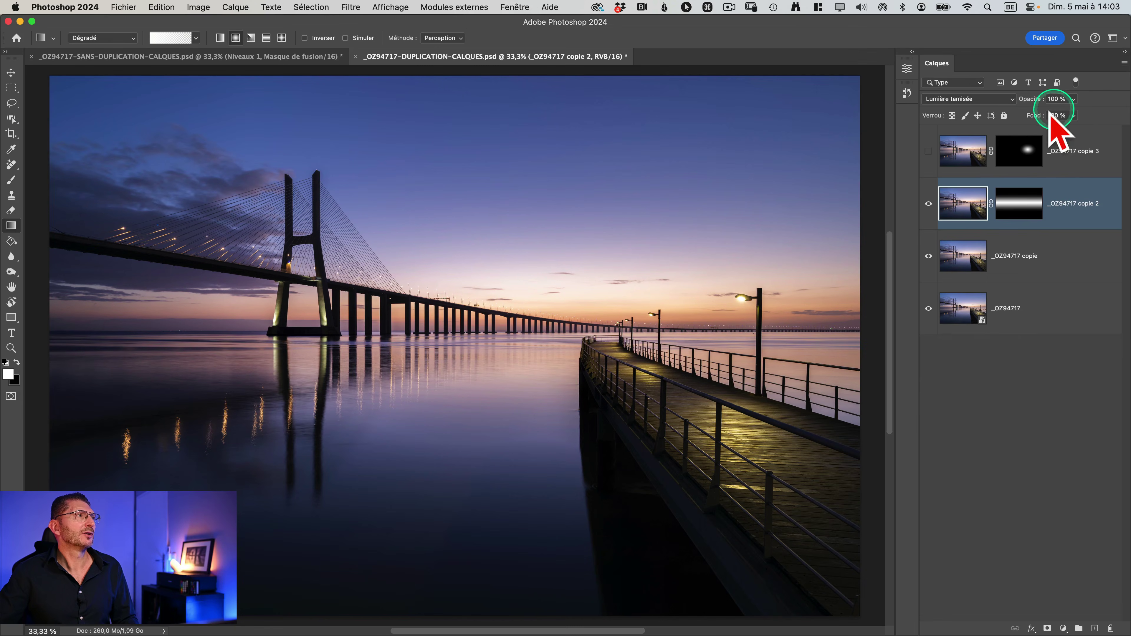
Place the _OZ94717-SANS-DUPLICATION-CALQUES.psd tab after the other document and rename its Niveaux 1 layer "produit".
drag(307, 57, 419, 59)
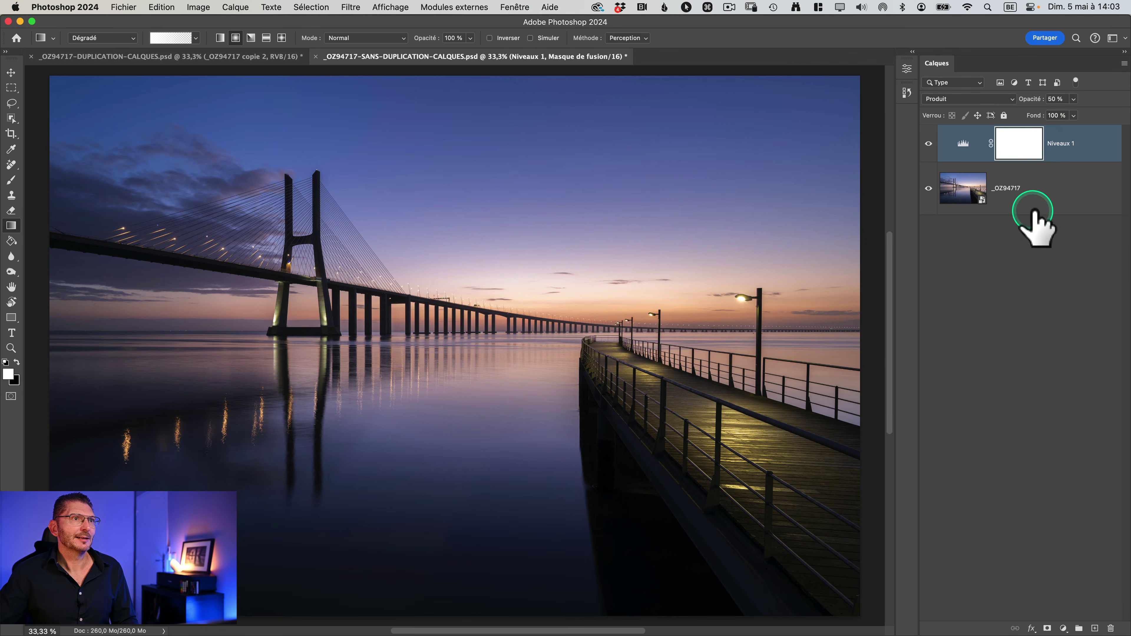
double_click(1067, 140)
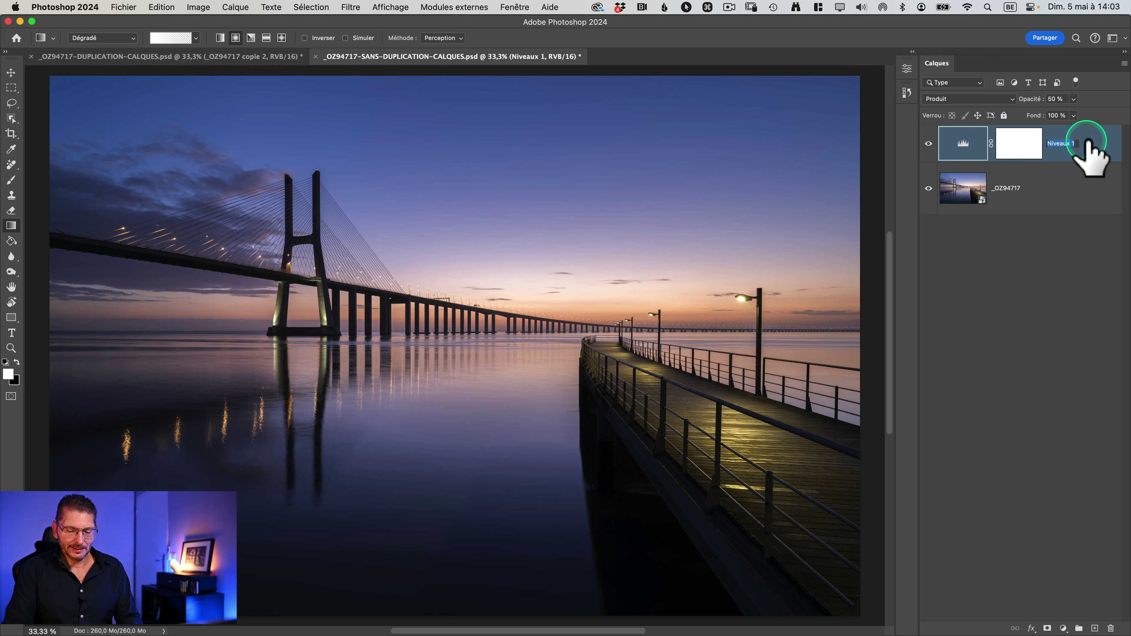
text(produit)
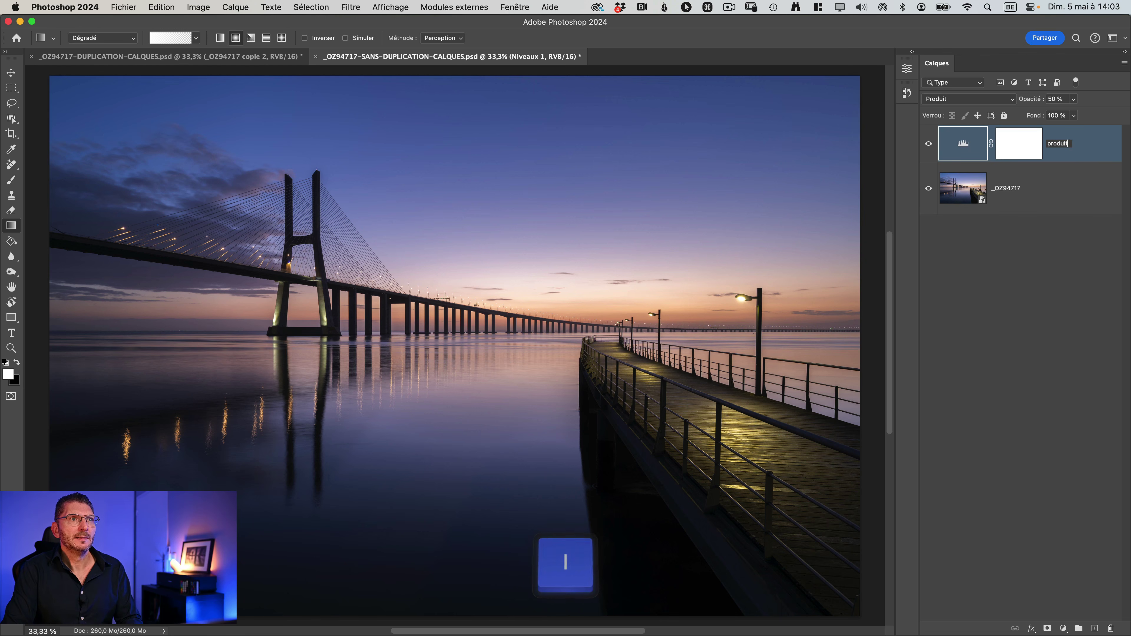
key(Return)
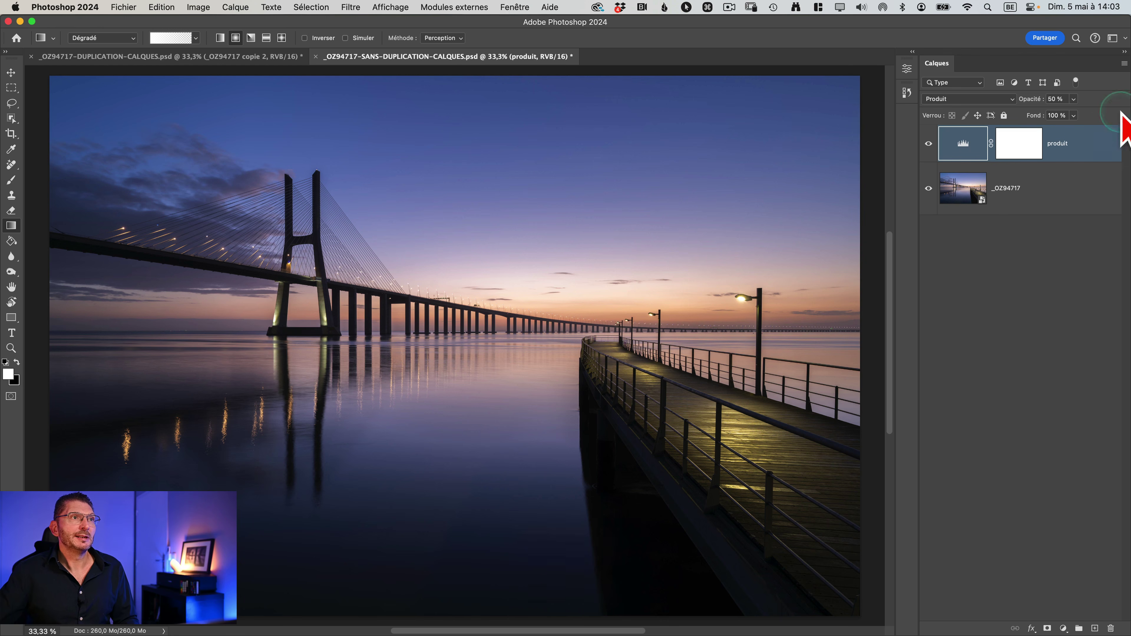
Duplicate the produit adjustment layer and set the copy to the Lumière tamisée blend mode at 100% opacity.
super+click(963, 147)
key(super+j)
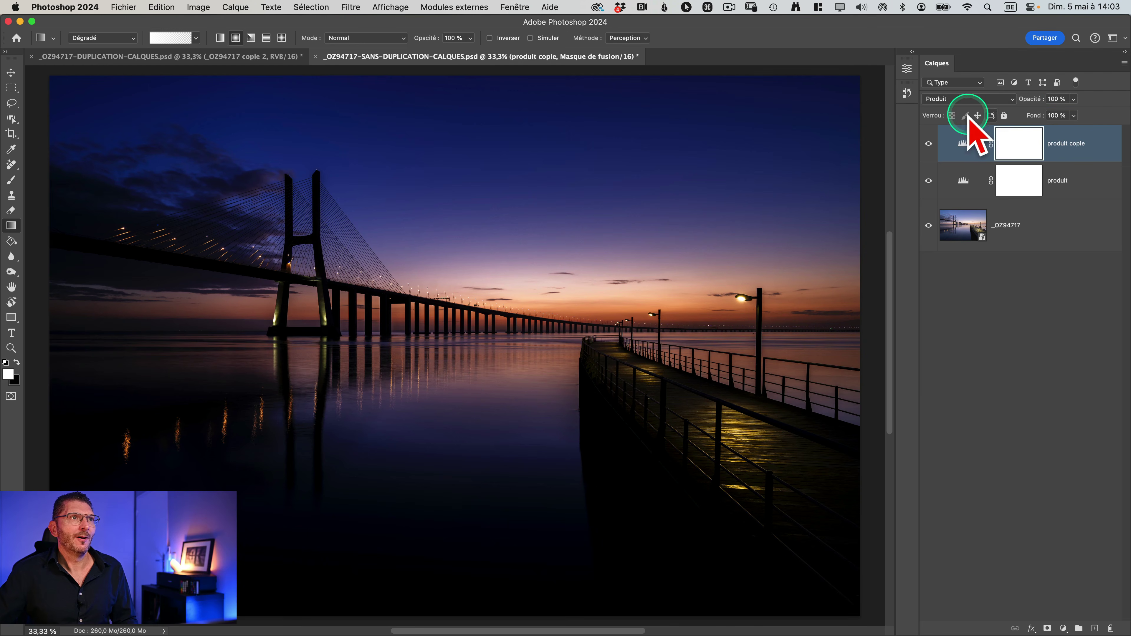
click(958, 100)
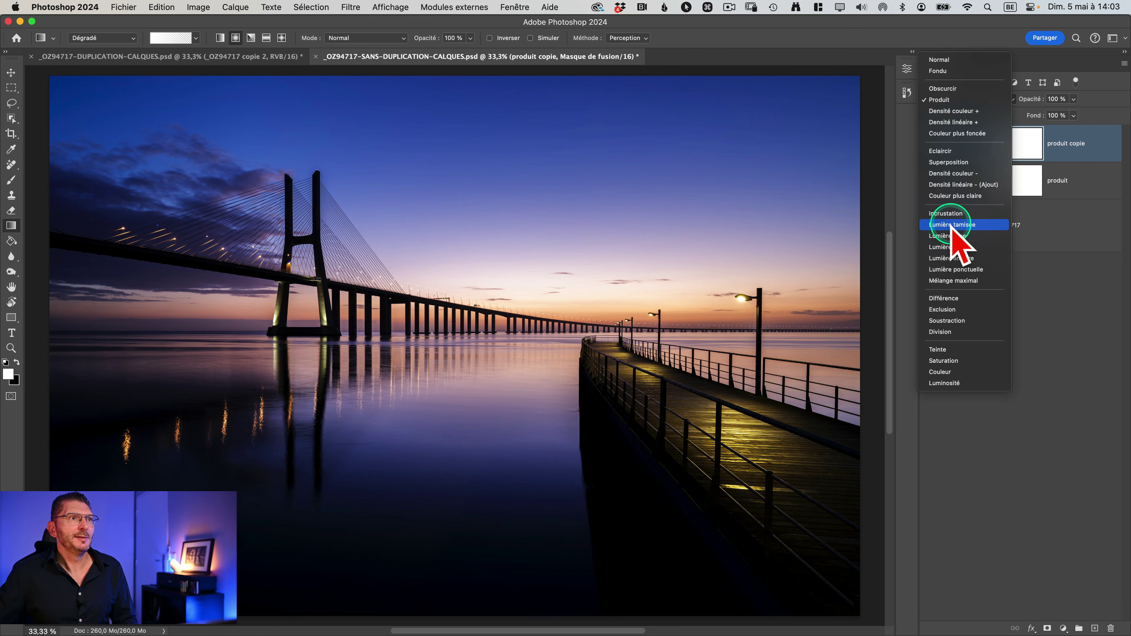
click(952, 226)
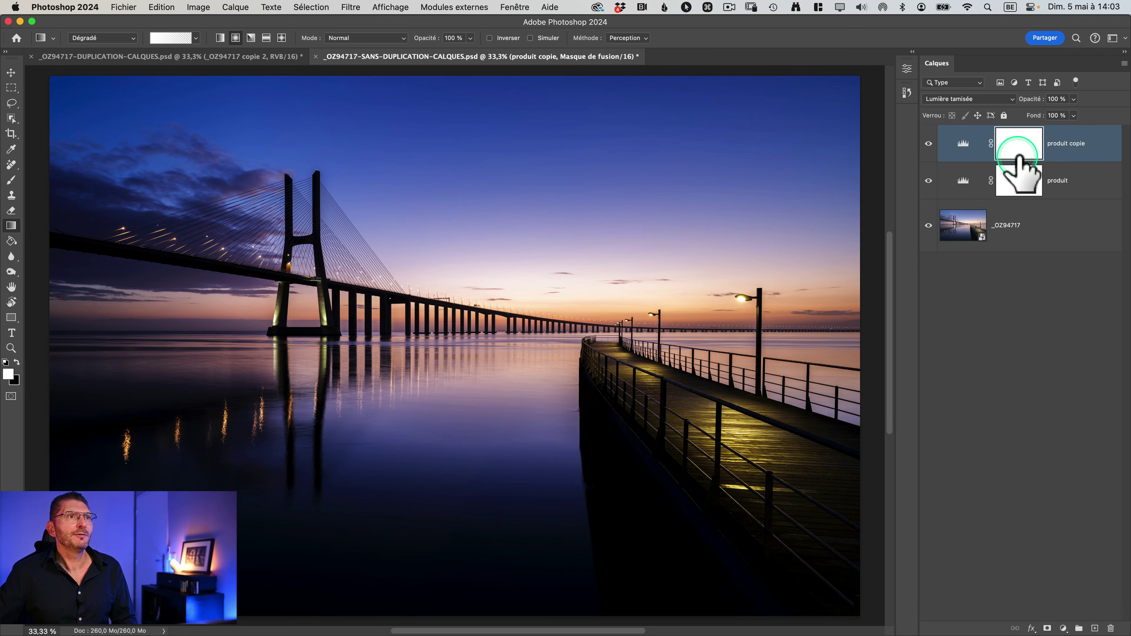
Rename the produit copie adjustment layer "lum tam" and select its layer mask.
click(199, 58)
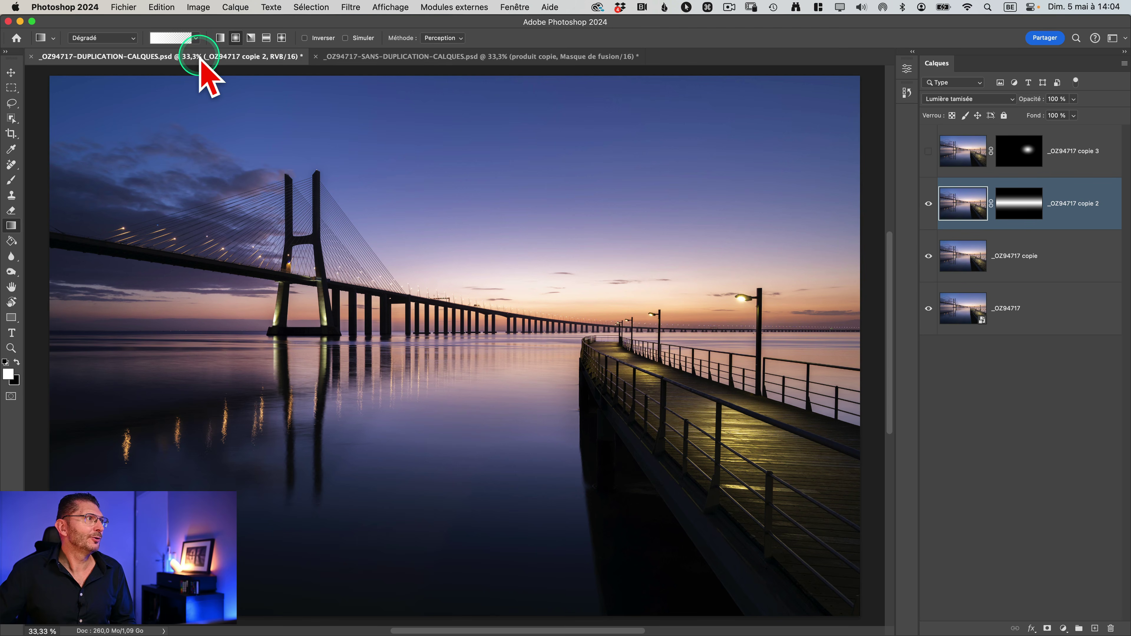
click(382, 57)
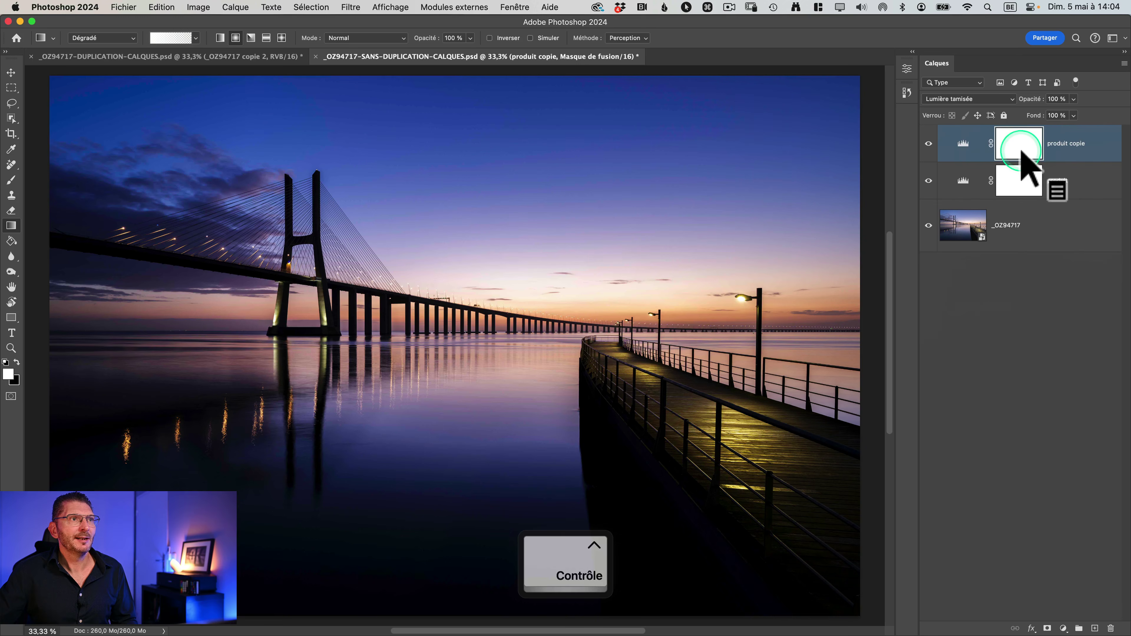
ctrl+click(1063, 145)
double_click(1063, 143)
text(l)
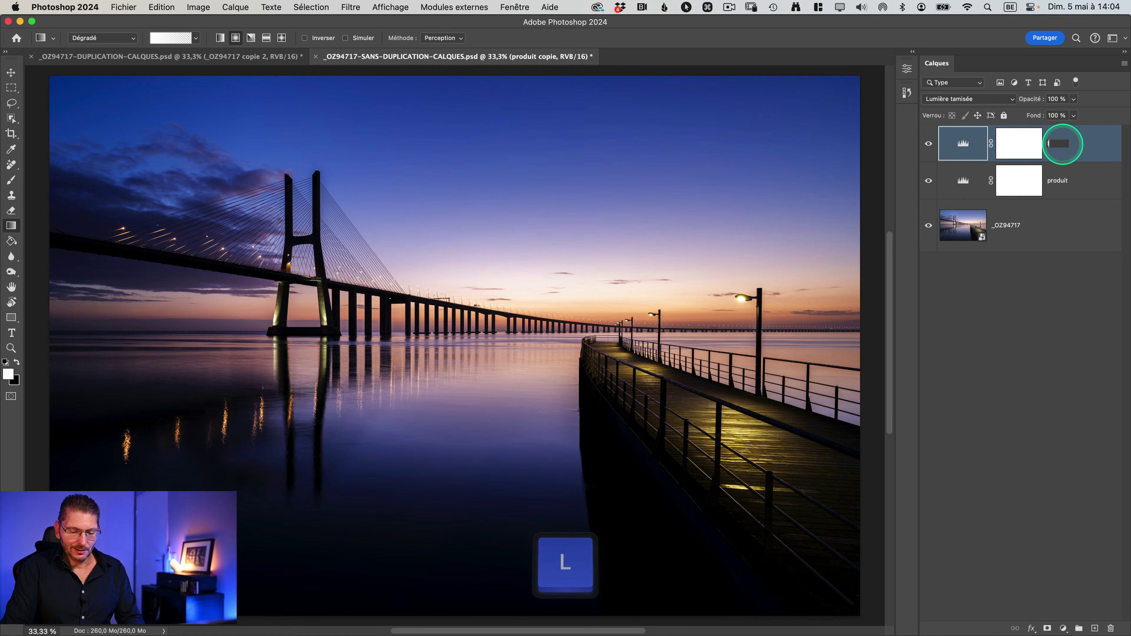
text(um tam)
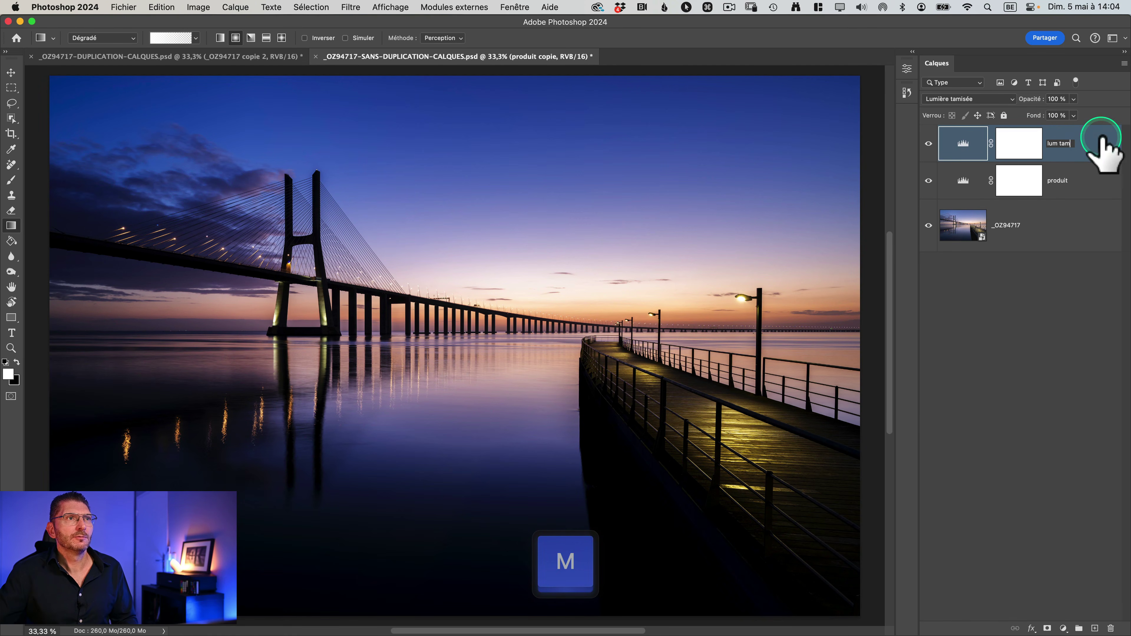
click(1101, 147)
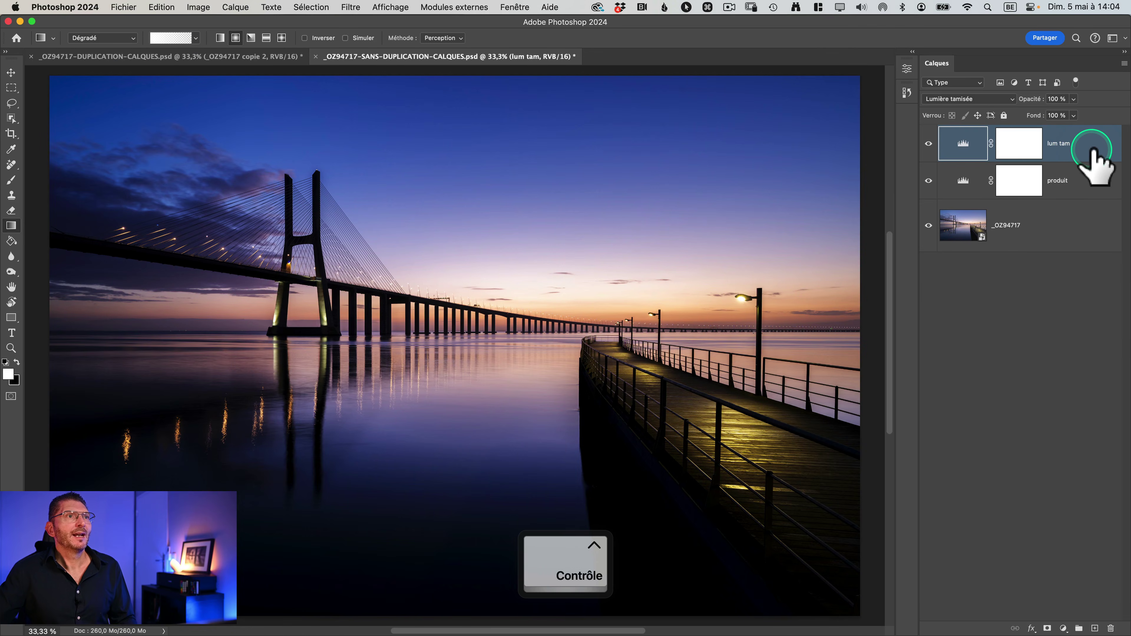
click(1019, 145)
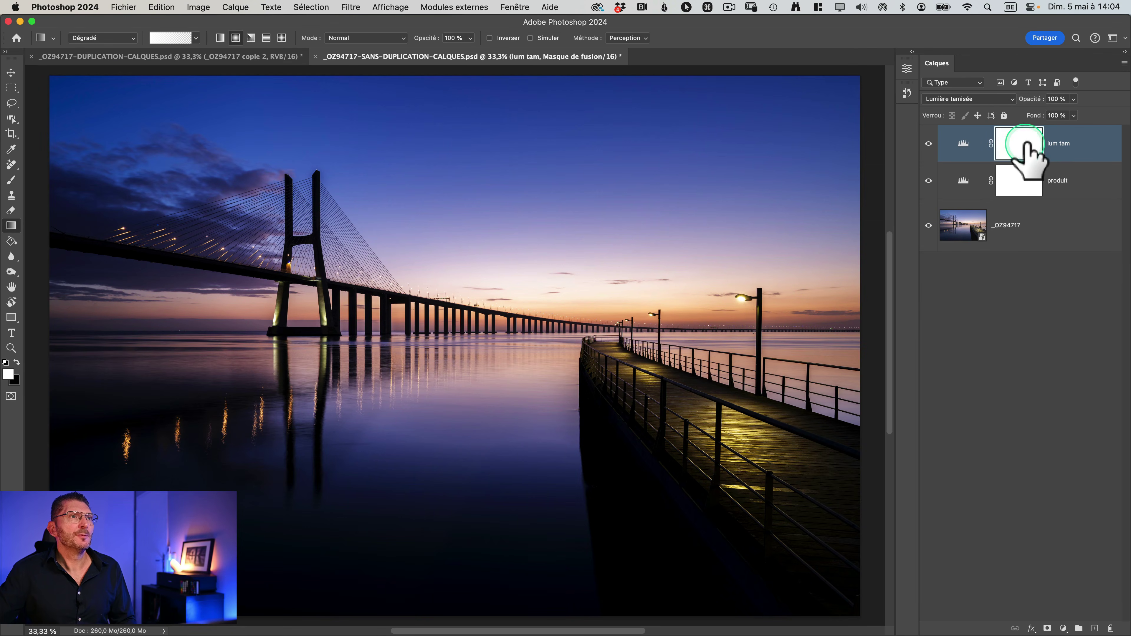
In _OZ94717-DUPLICATION-CALQUES.psd, display the _OZ94717 copie 2 layer's gradient mask alone, select all of it and copy it.
click(157, 57)
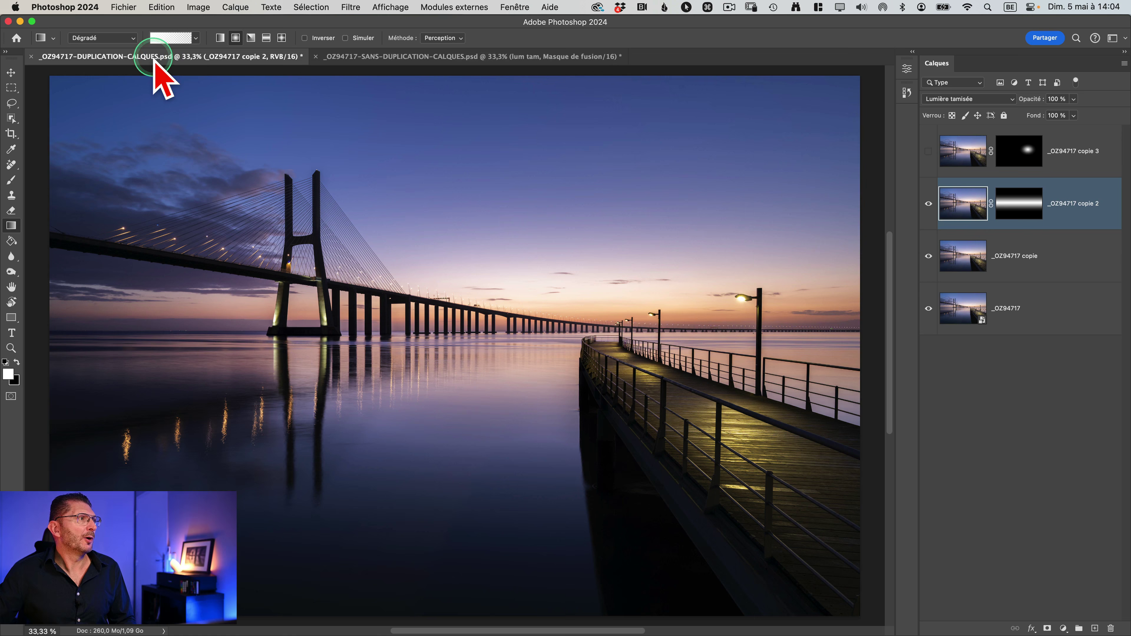
click(1025, 205)
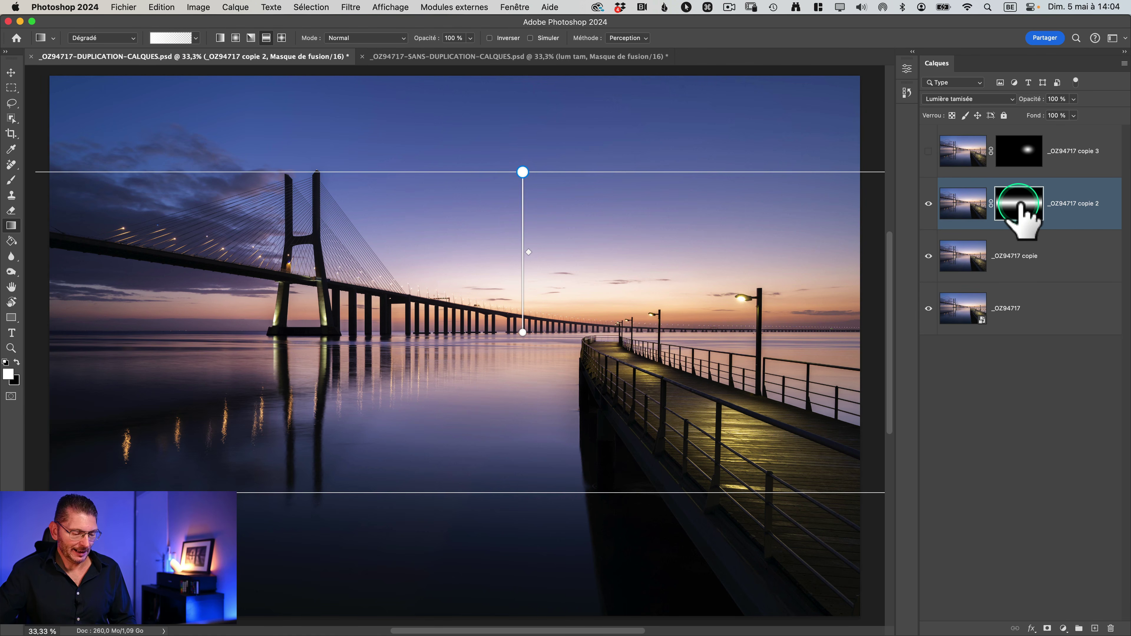
alt+click(1022, 206)
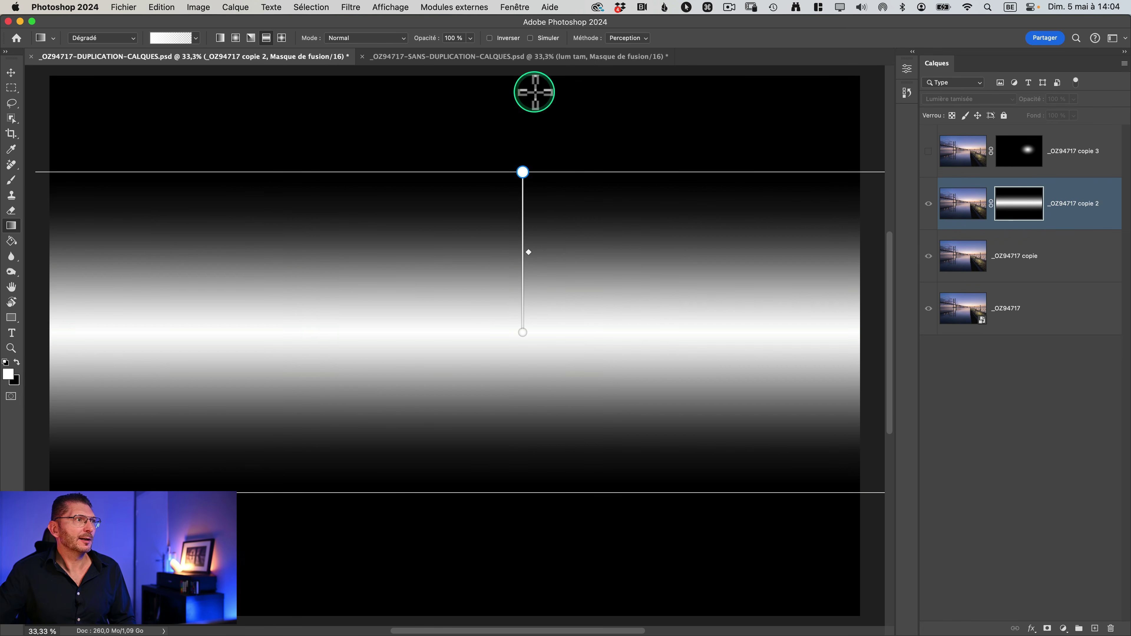
click(307, 6)
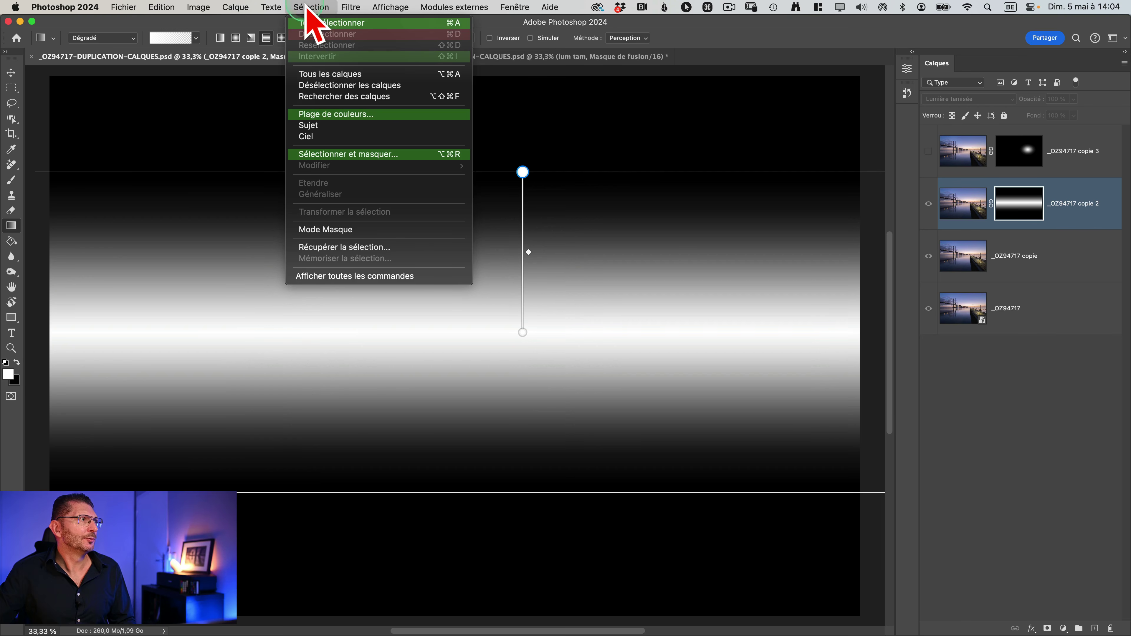
click(318, 23)
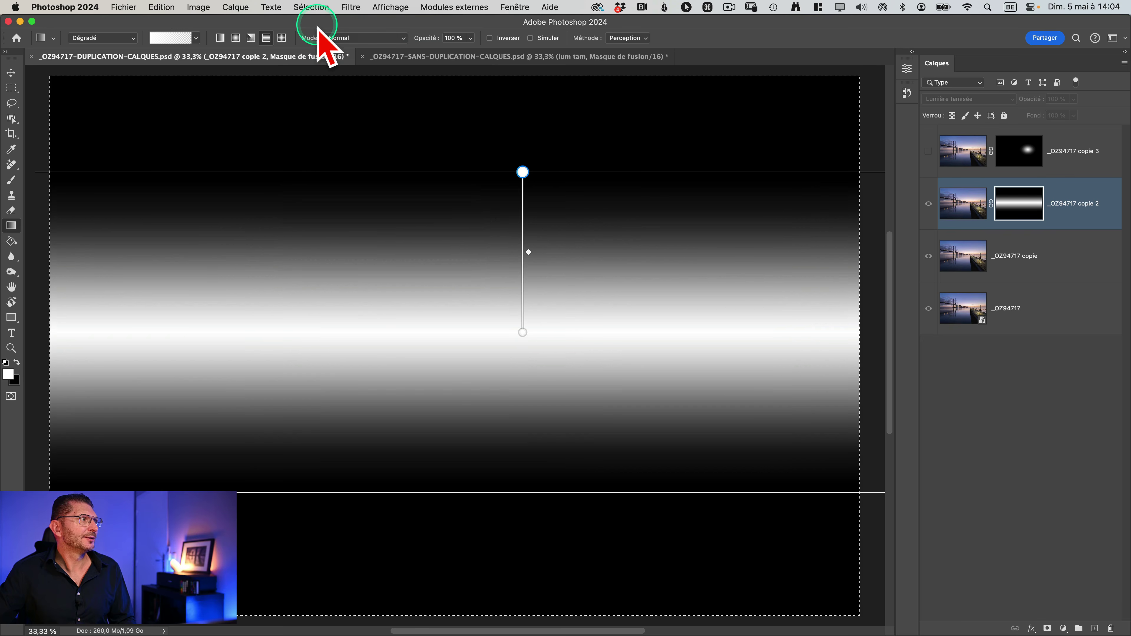
click(167, 12)
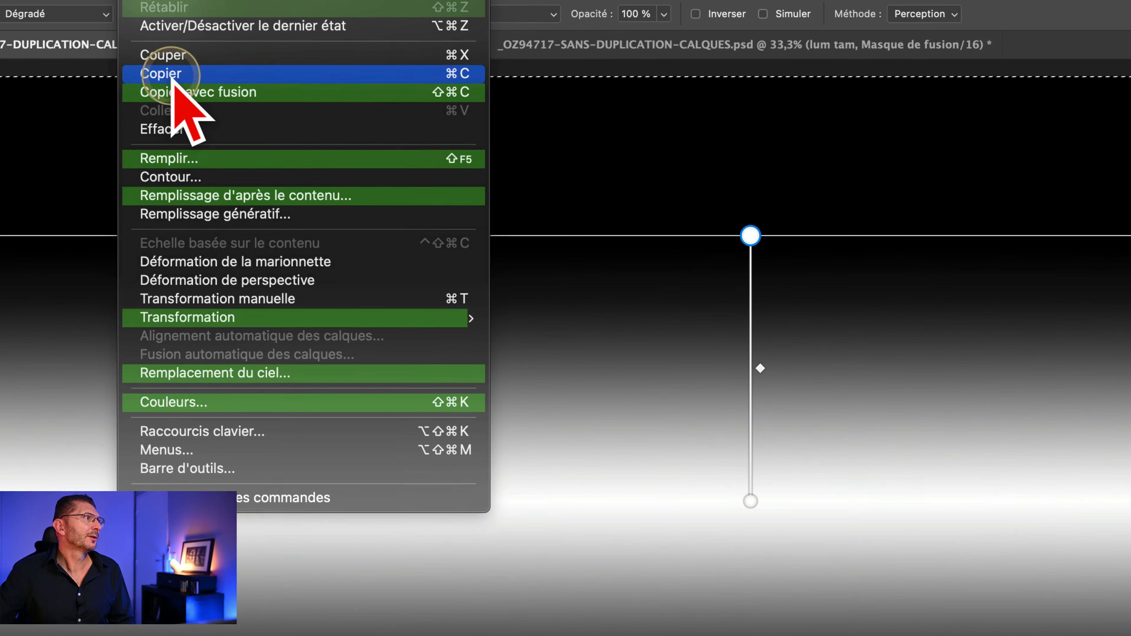
click(174, 73)
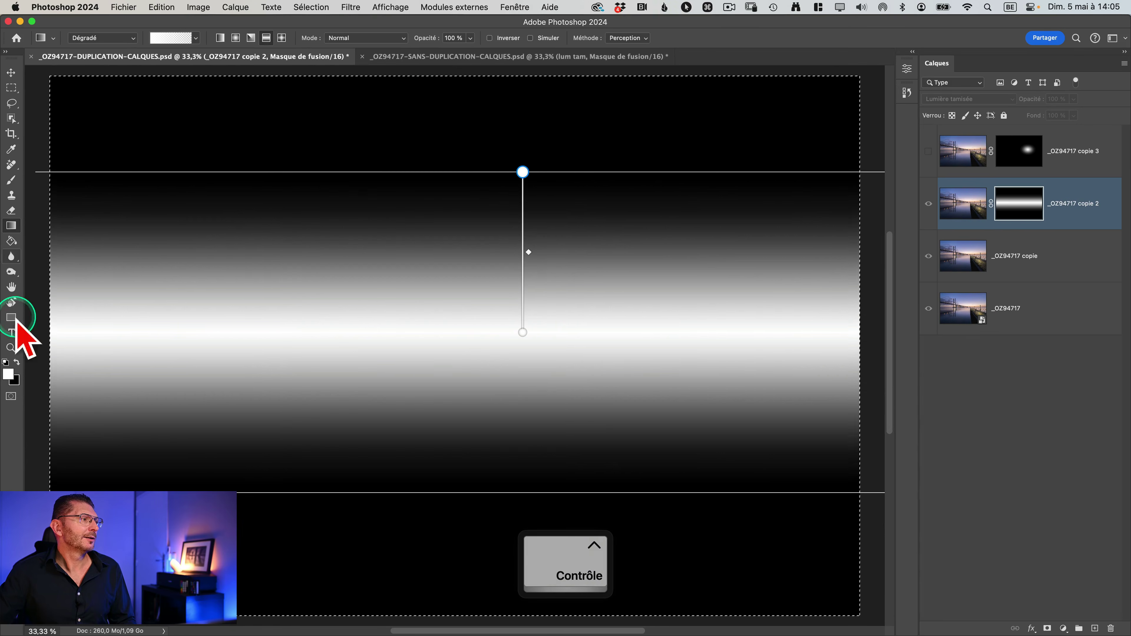
In _OZ94717-SANS-DUPLICATION-CALQUES.psd, display the lum tam layer's mask alone and paste the copied gradient mask into it.
click(471, 56)
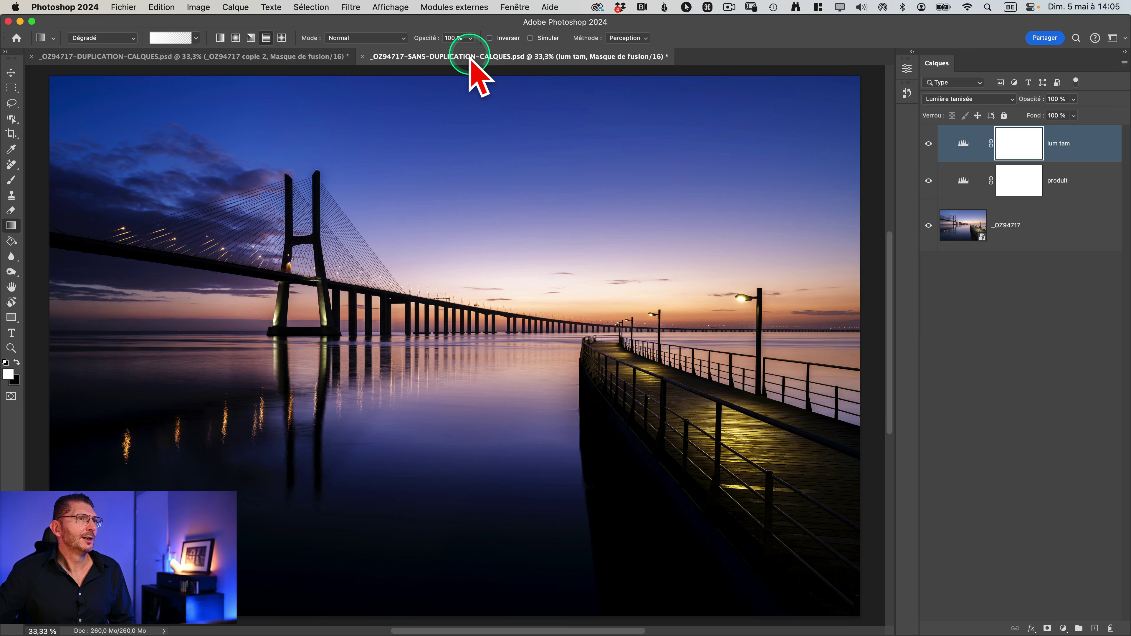
key(alt)
alt+click(1020, 150)
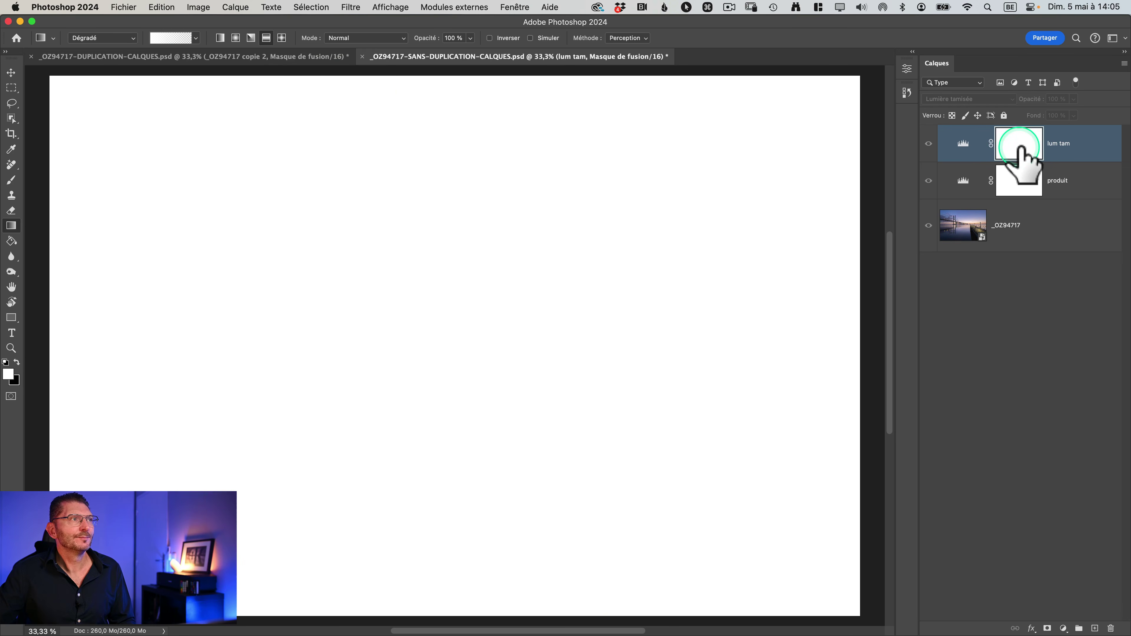
click(165, 8)
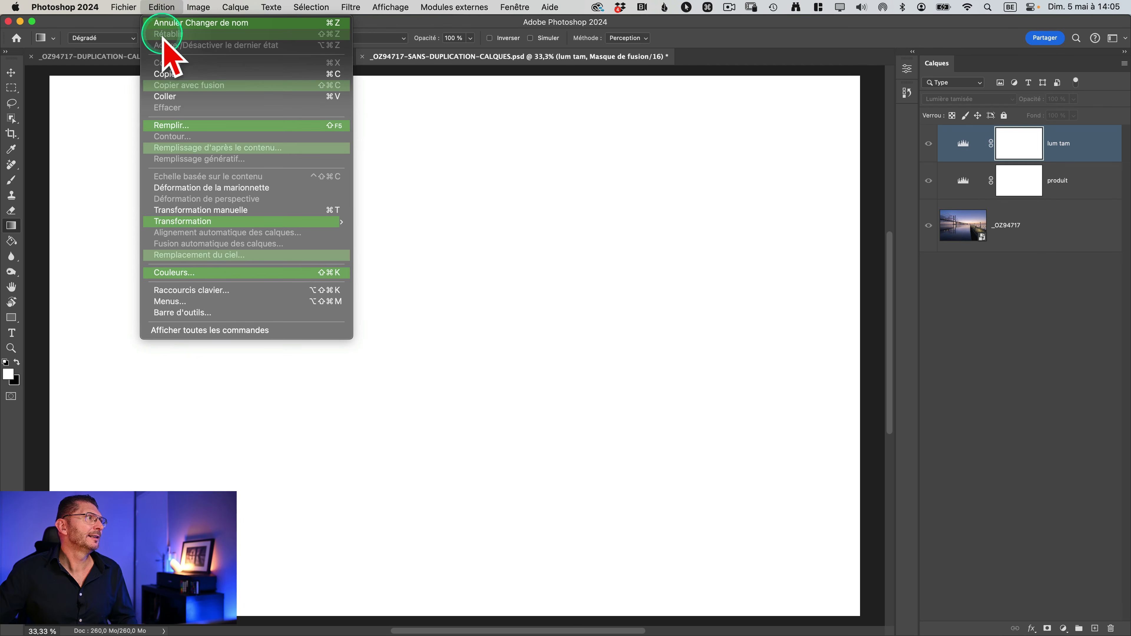
click(175, 97)
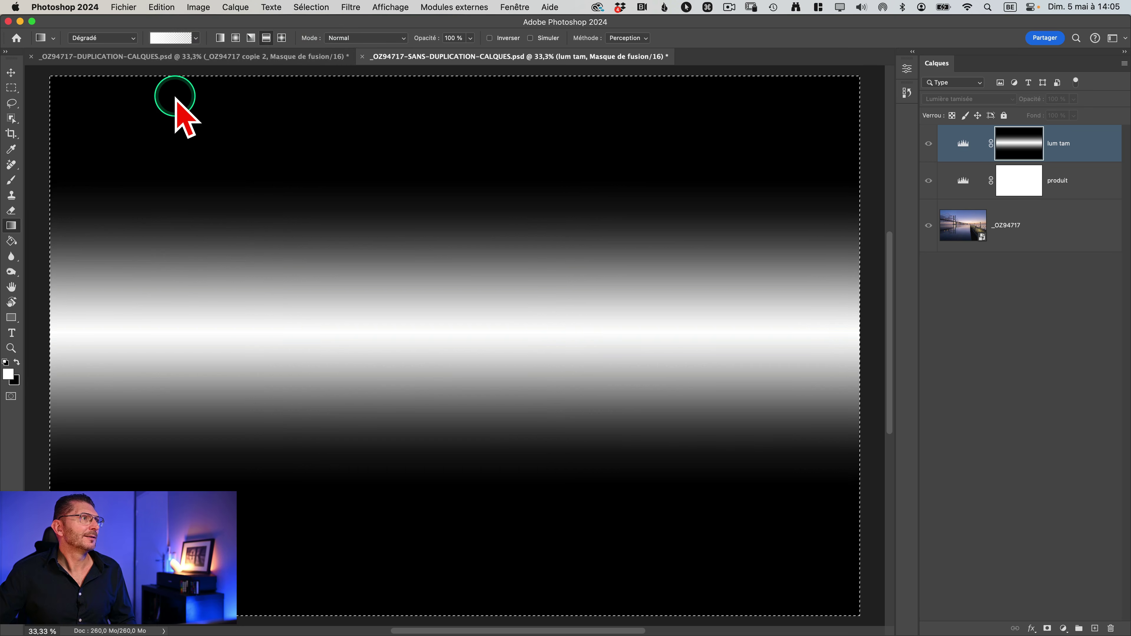
Clear the selection and leave the mask-only view by selecting the lum tam layer's adjustment instead of its mask.
key(cmd+d)
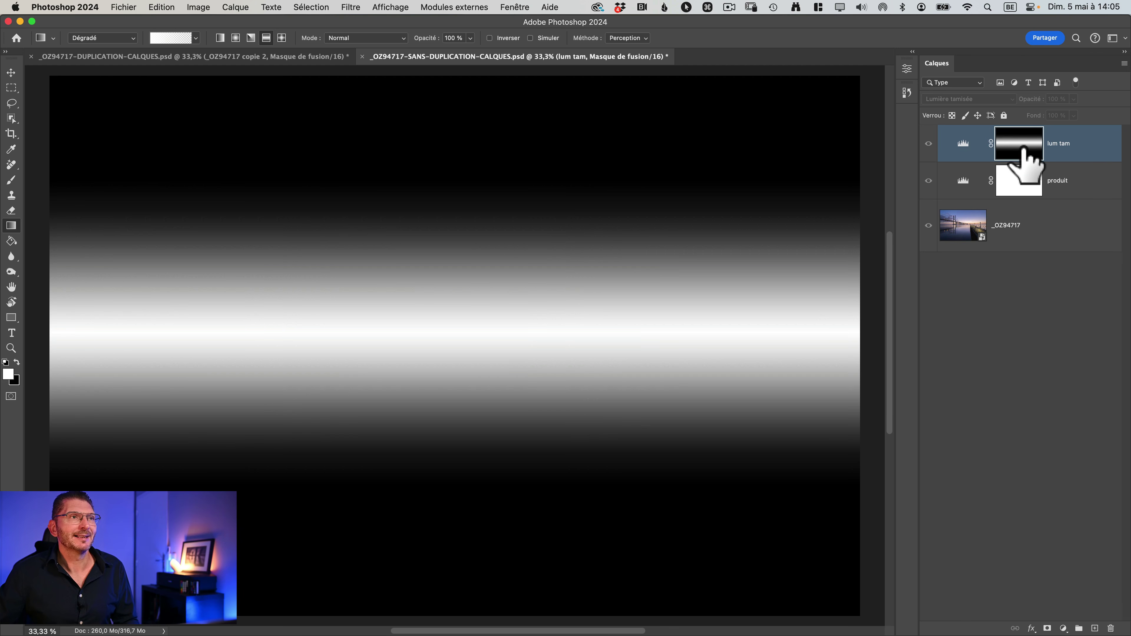
click(961, 143)
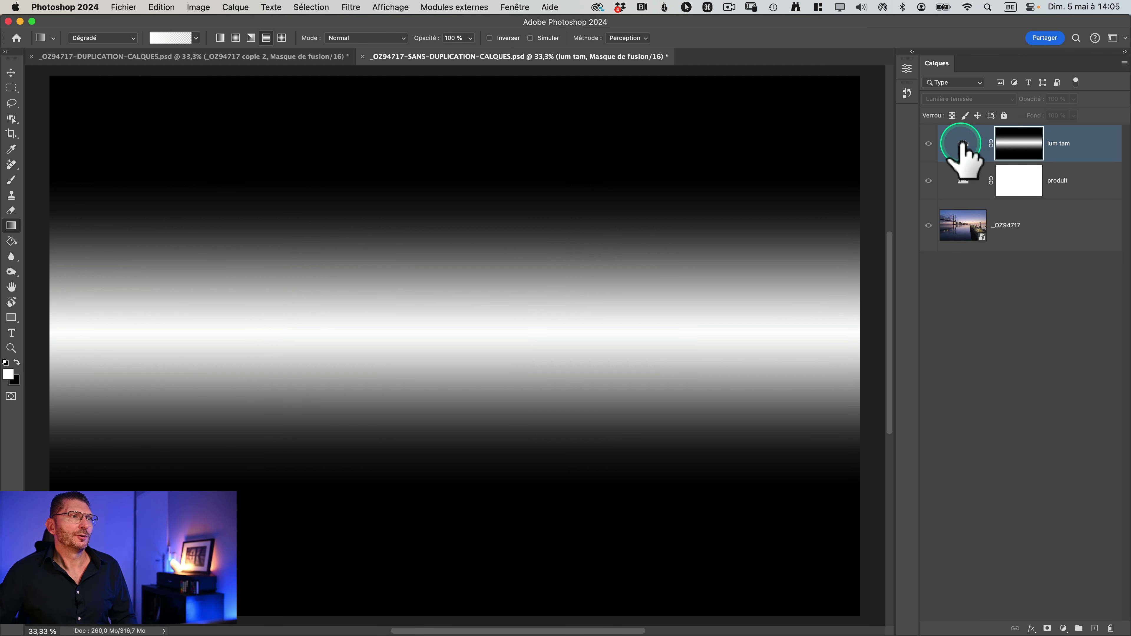
click(961, 143)
click(781, 126)
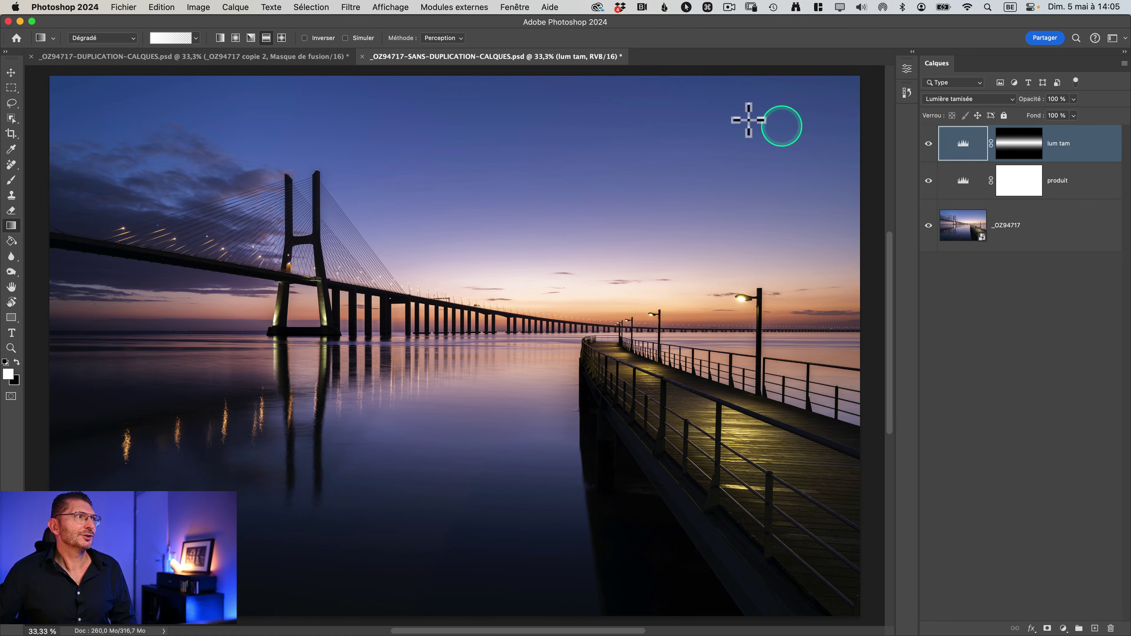
Arrange the two open documents side by side as 2 vignettes verticales.
click(512, 9)
click(530, 34)
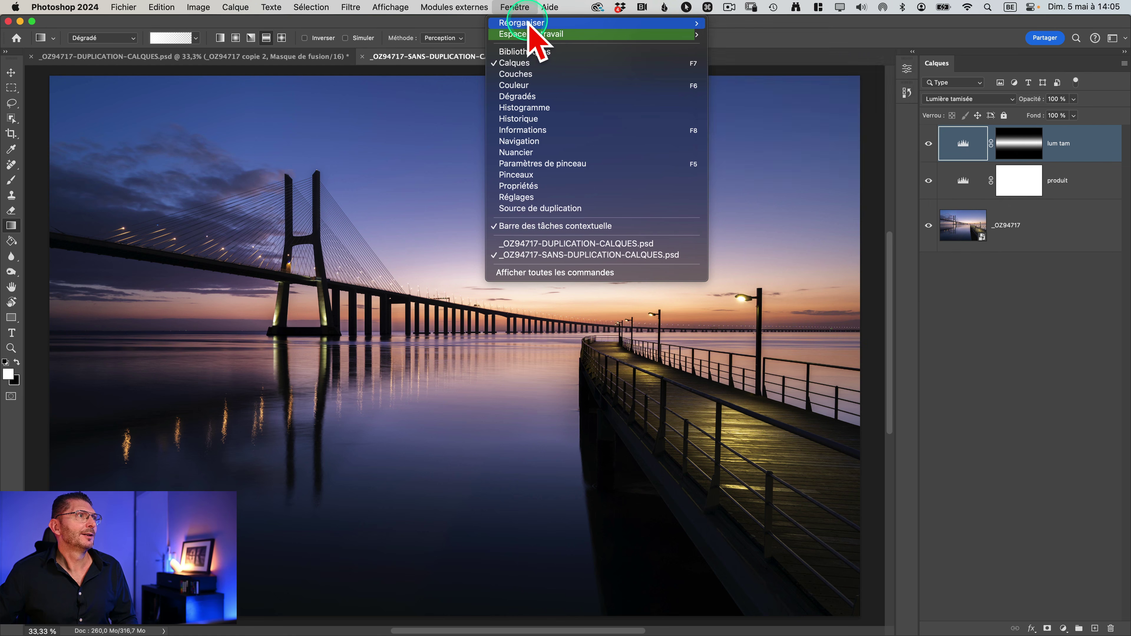
click(530, 23)
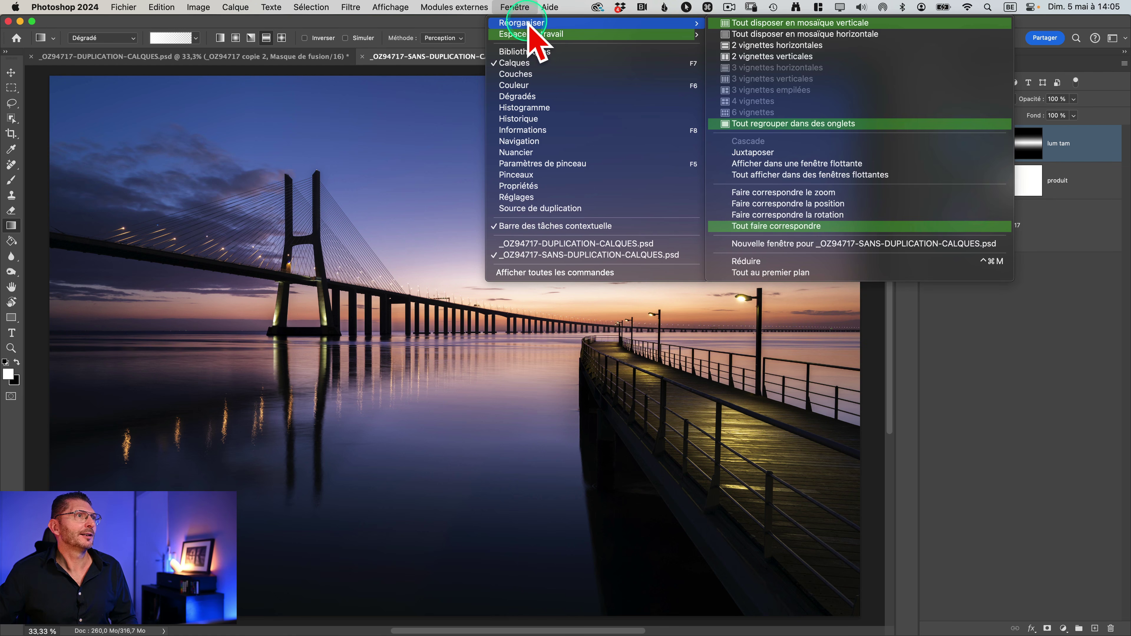
click(805, 57)
drag(963, 143, 539, 51)
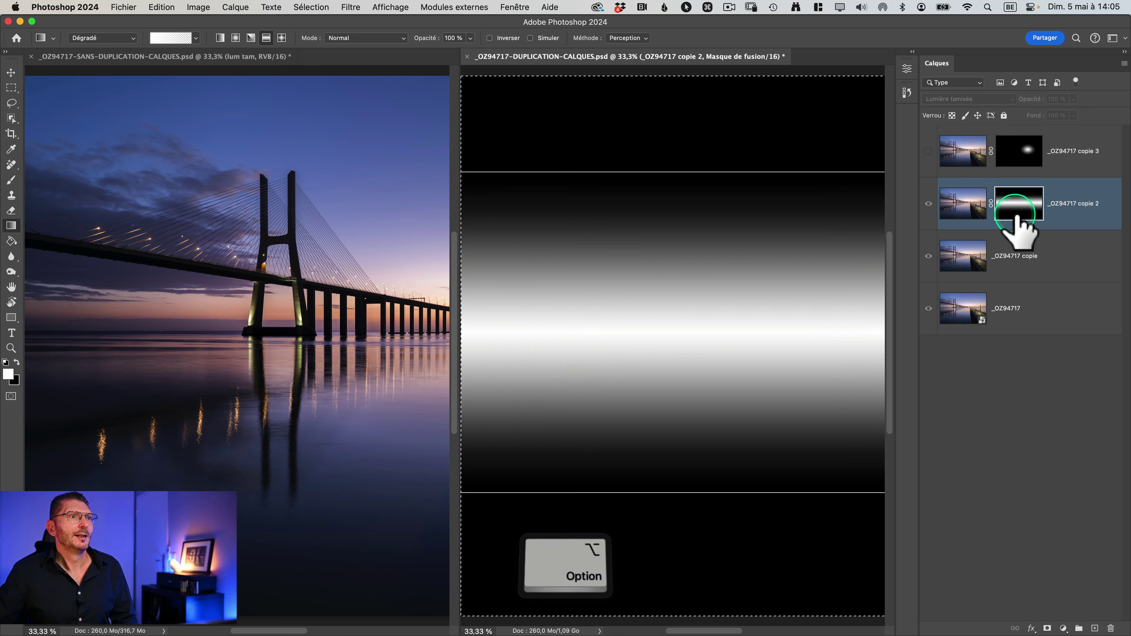
In _OZ94717-DUPLICATION-CALQUES.psd, leave the _OZ94717 copie 2 mask-only view, deselect everything, and compare both images side by side.
alt+click(1018, 204)
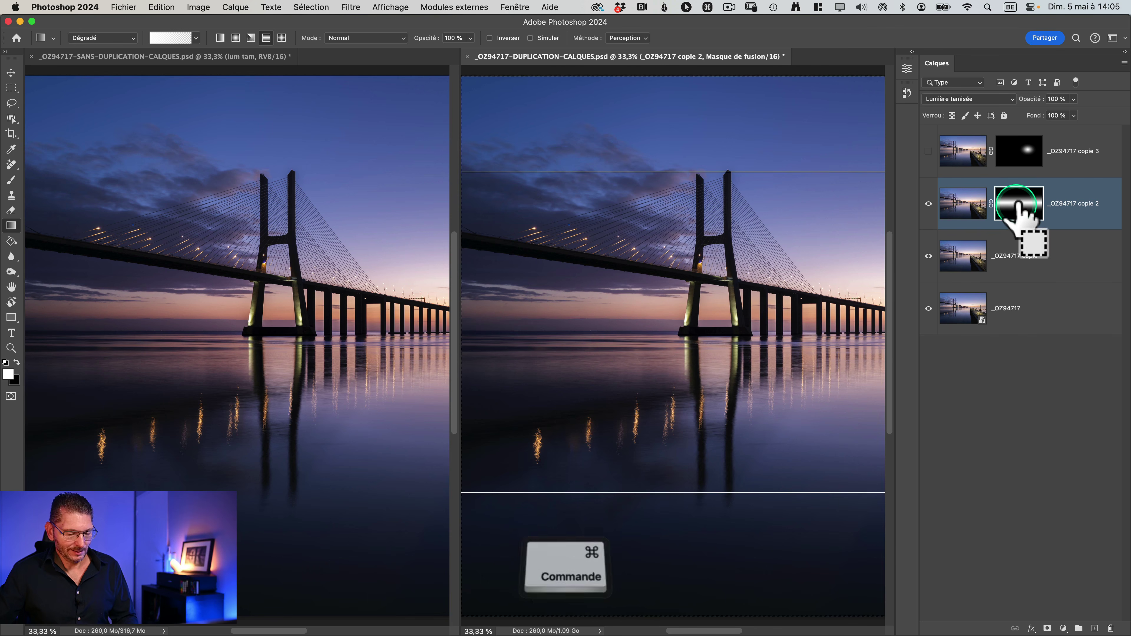
key(super+d)
click(970, 206)
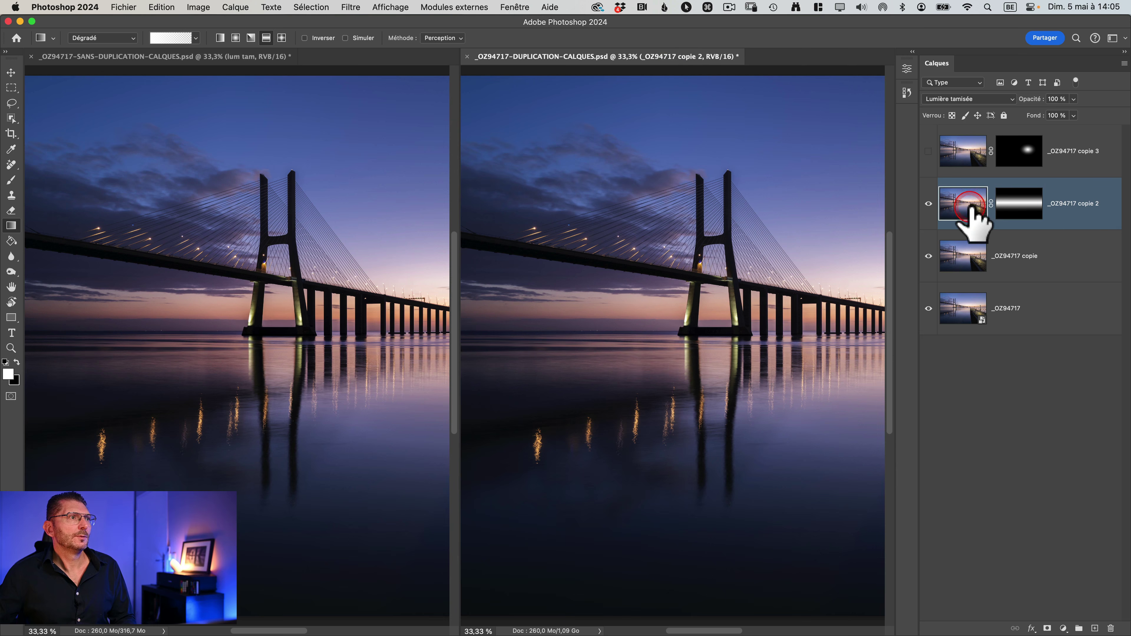
click(714, 207)
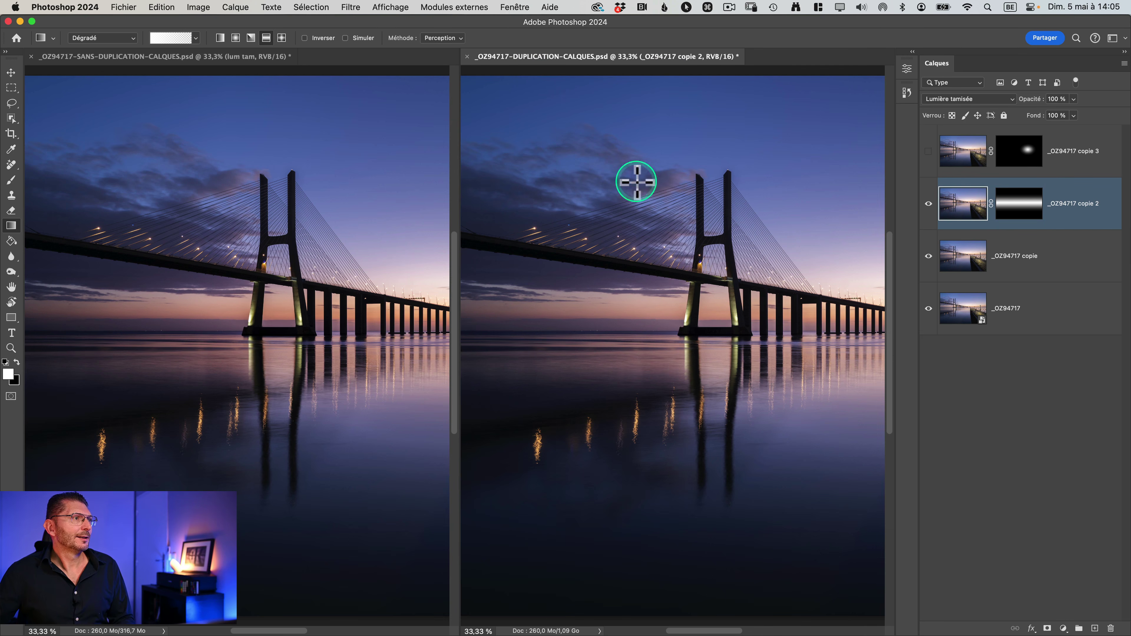
key(space)
drag(643, 181, 598, 207)
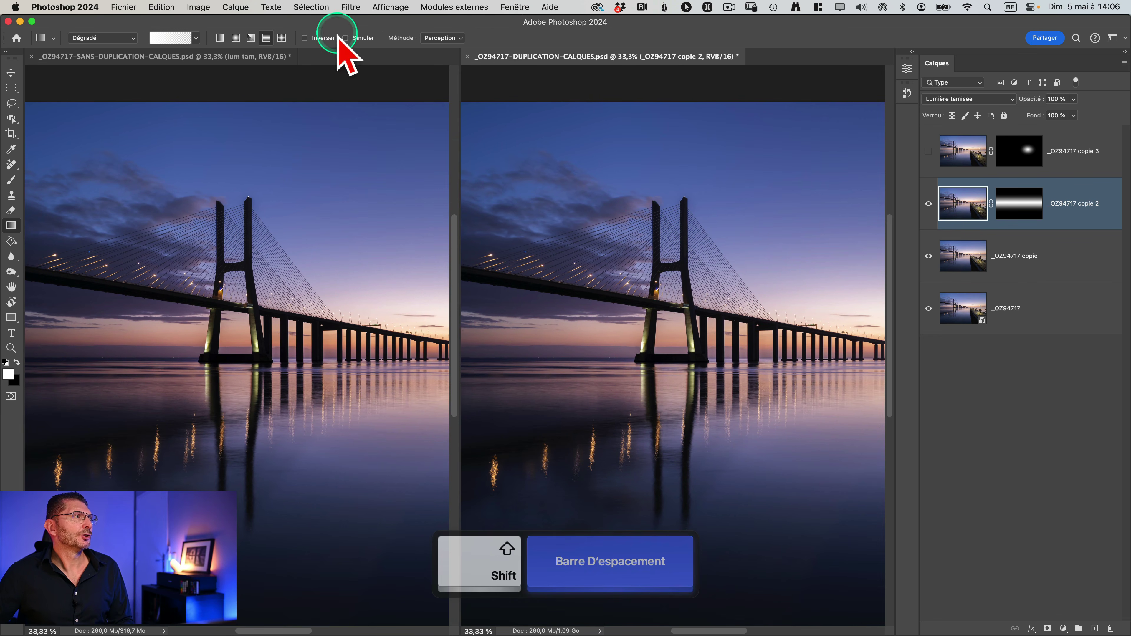
Make _OZ94717-SANS-DUPLICATION-CALQUES.psd active and regroup all documents into tabs.
click(207, 57)
click(506, 6)
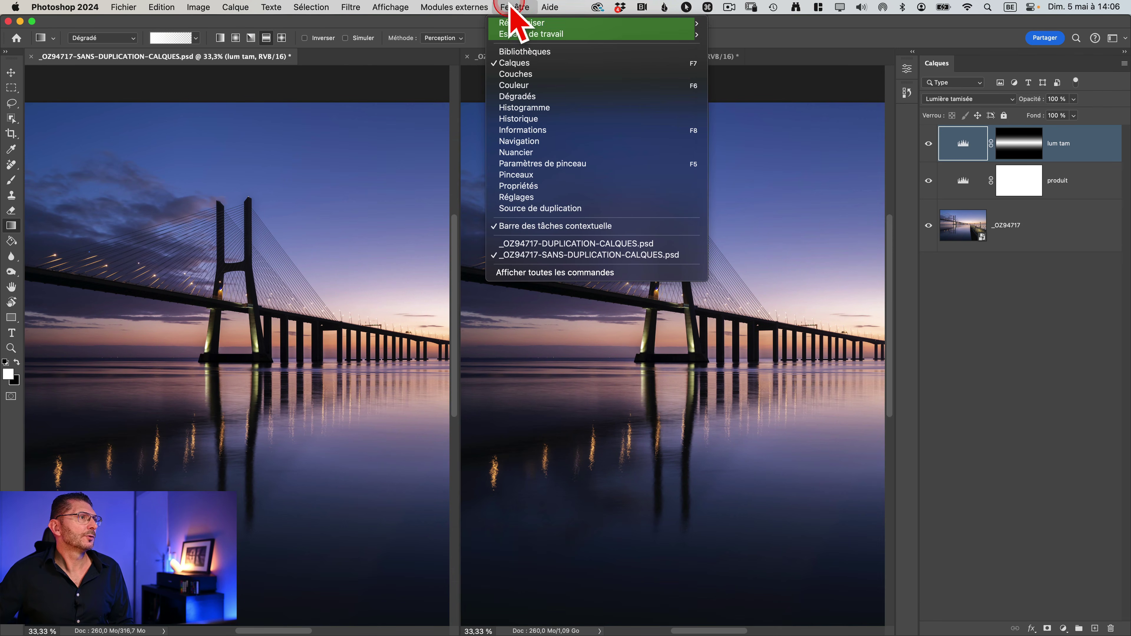
mouse_move(518, 24)
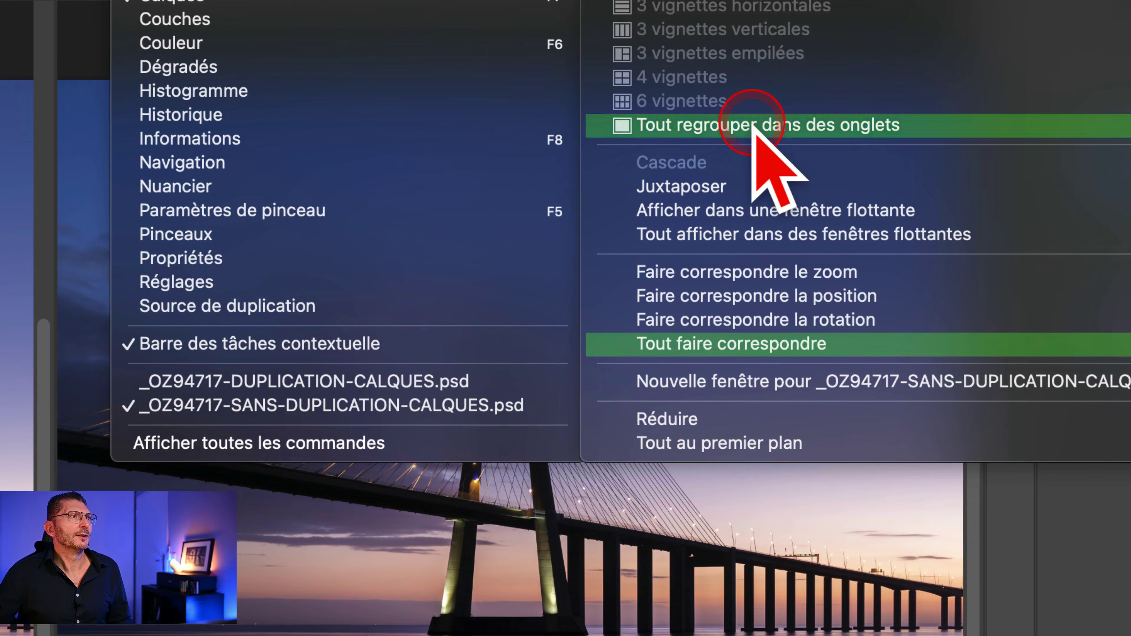
click(783, 125)
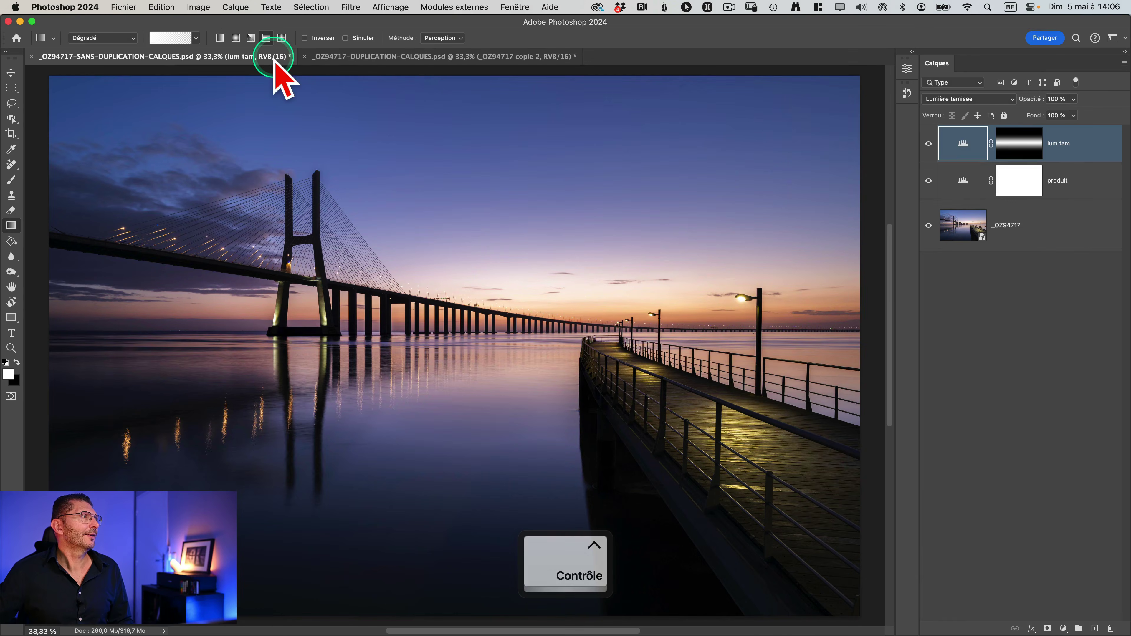
In _OZ94717-DUPLICATION-CALQUES.psd, make the _OZ94717 copie 3 layer visible and select it to check its blend settings.
click(407, 57)
click(983, 143)
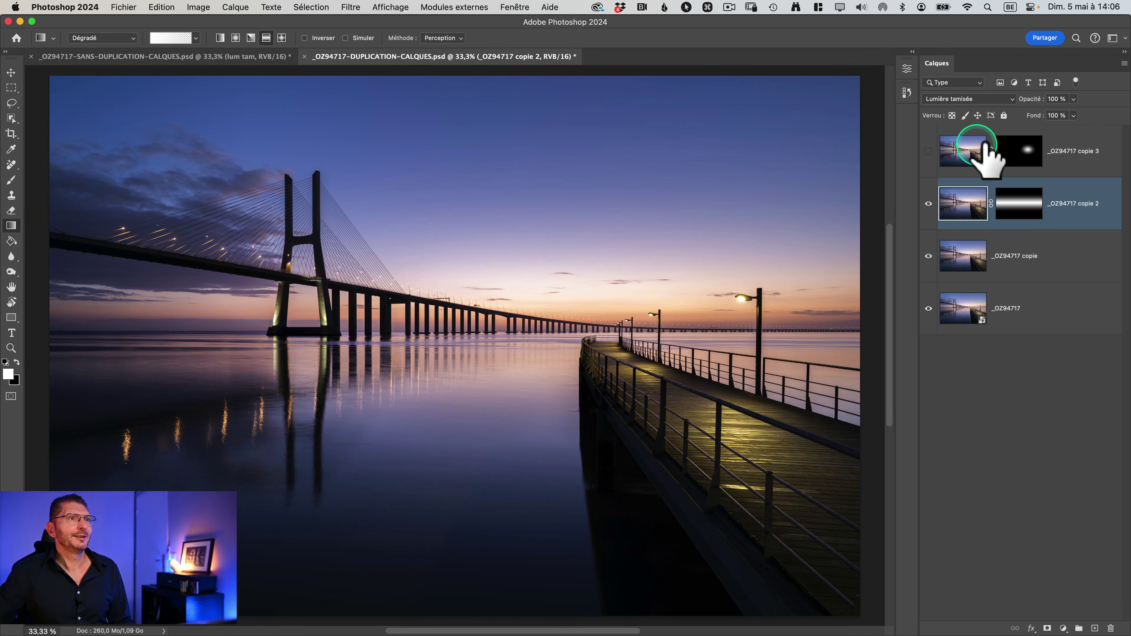
click(928, 151)
click(977, 142)
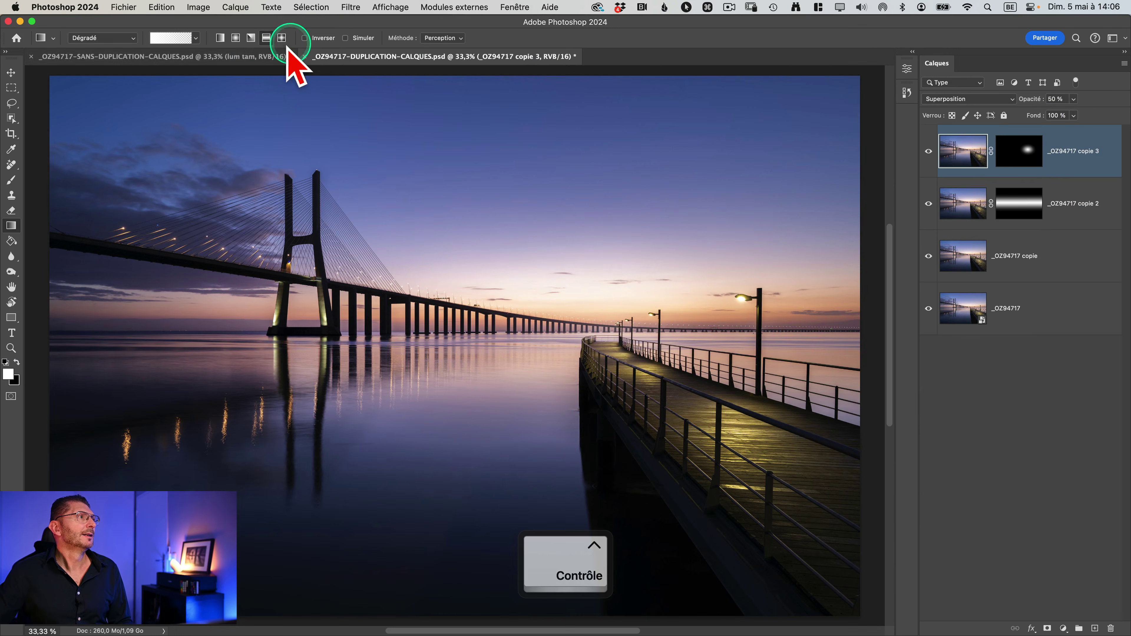
In _OZ94717-SANS-DUPLICATION-CALQUES.psd, duplicate the produit adjustment layer and move the copy above lum tam.
click(272, 56)
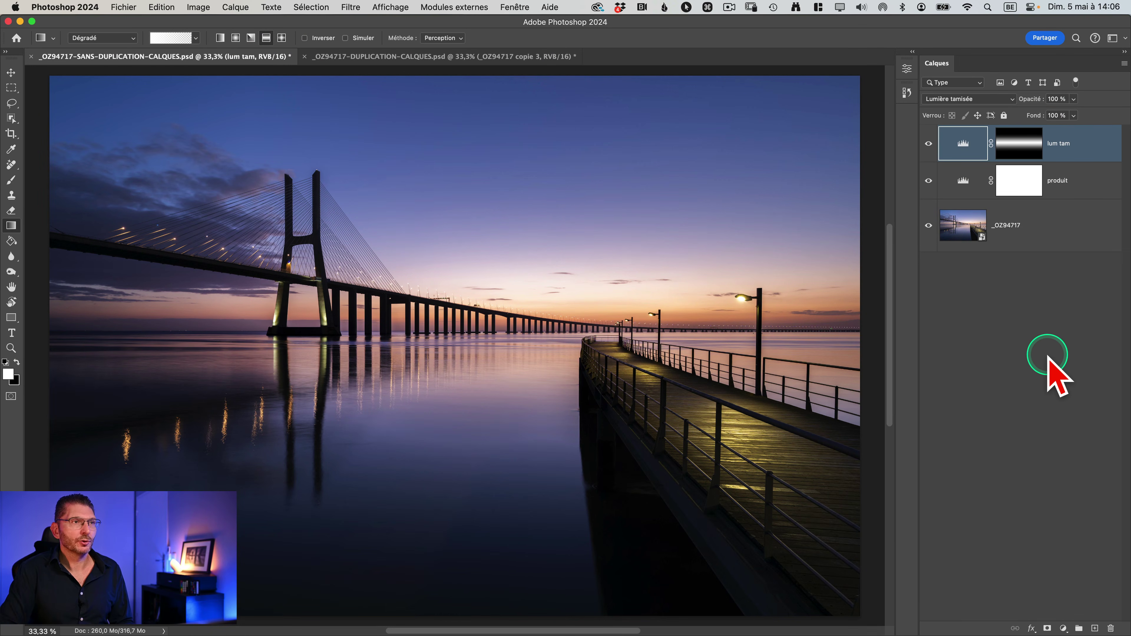
click(1067, 185)
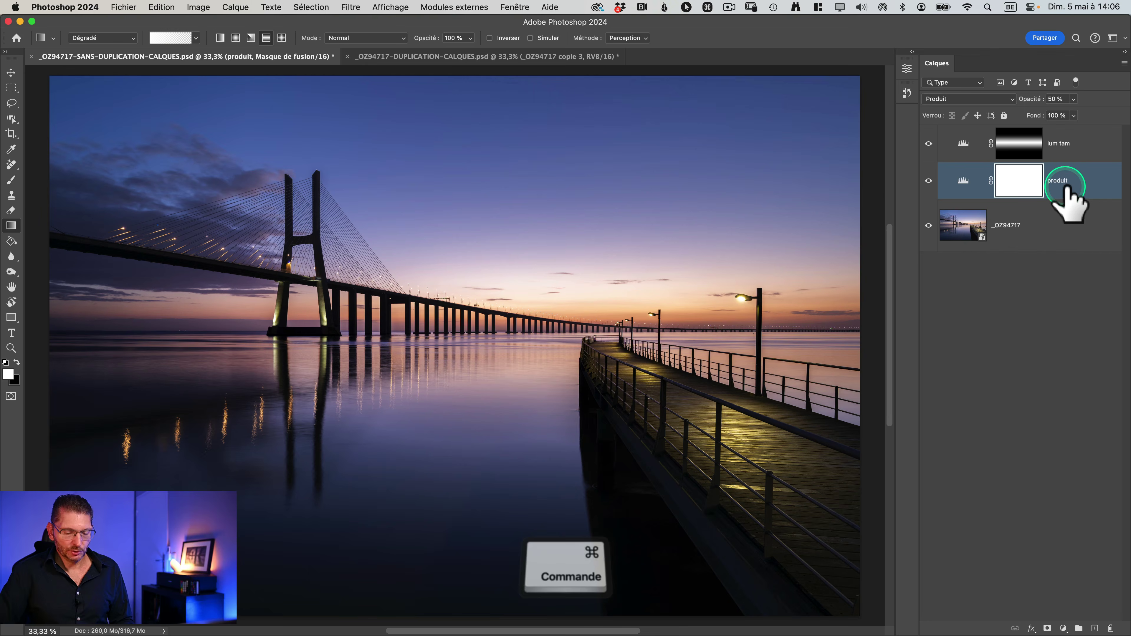
key(super+j)
drag(1066, 185, 970, 141)
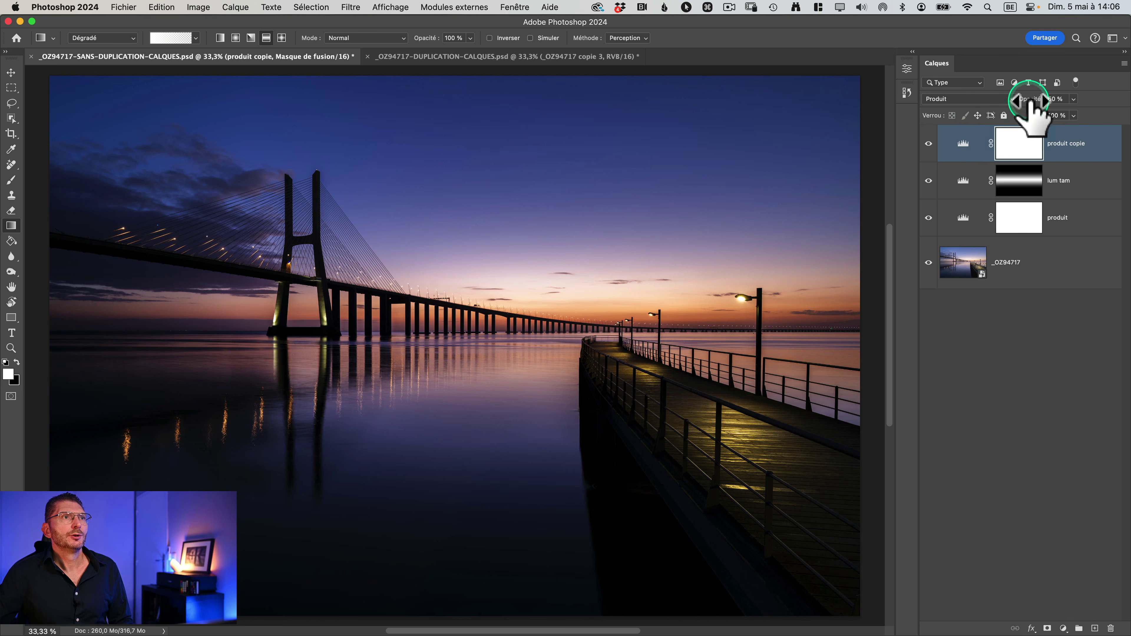
Set the produit copie layer to 100% opacity with the Superposition blend mode.
drag(1028, 99, 1091, 99)
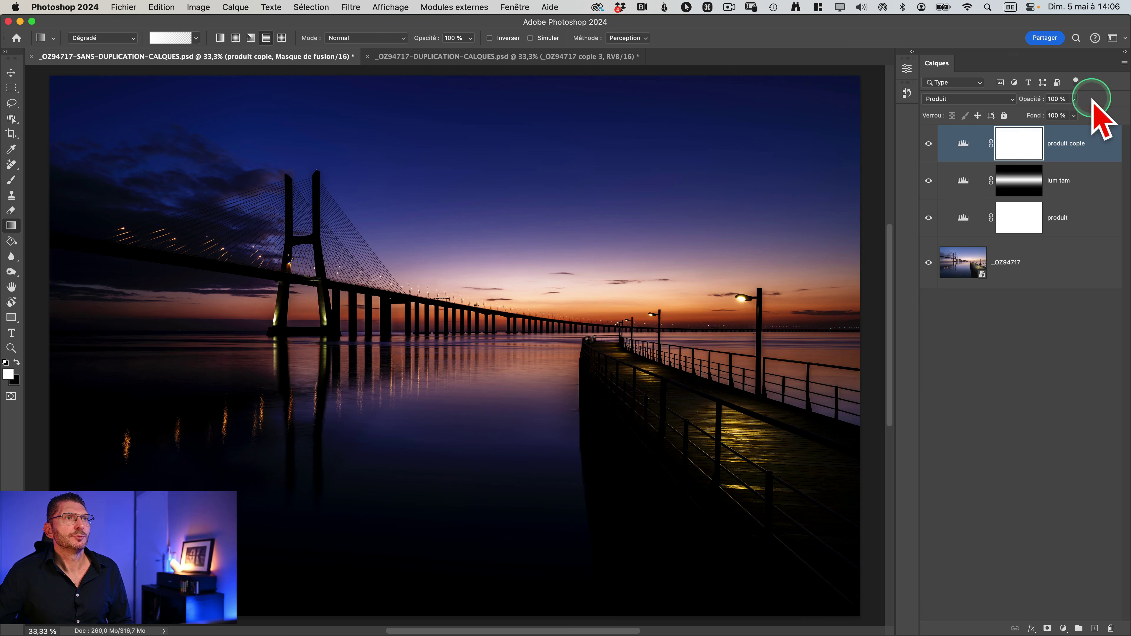
click(936, 99)
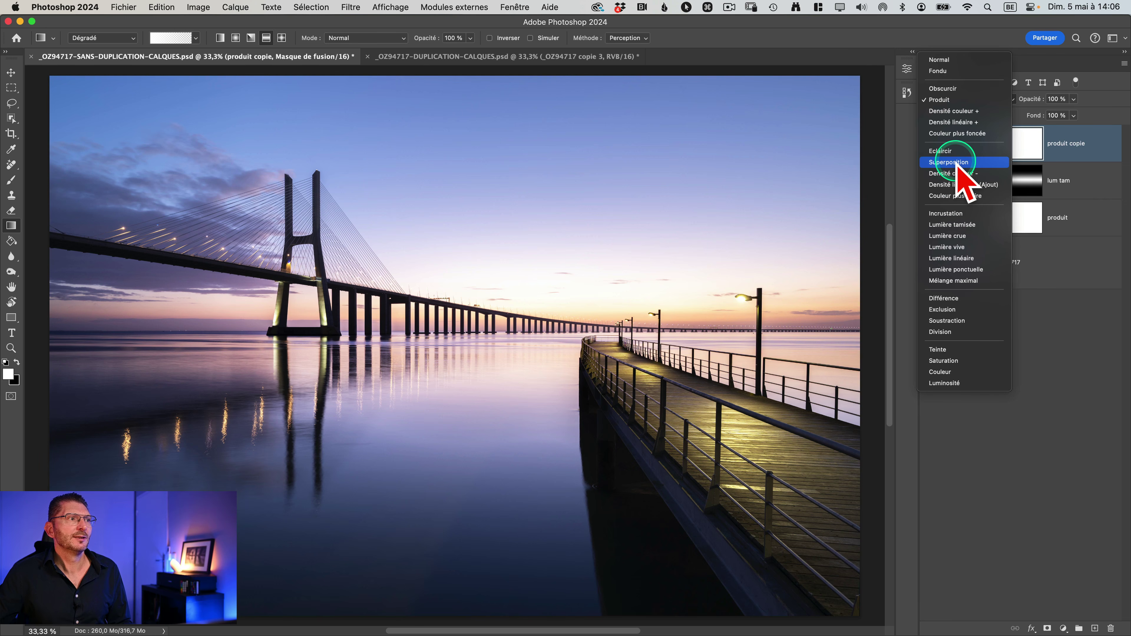
click(955, 163)
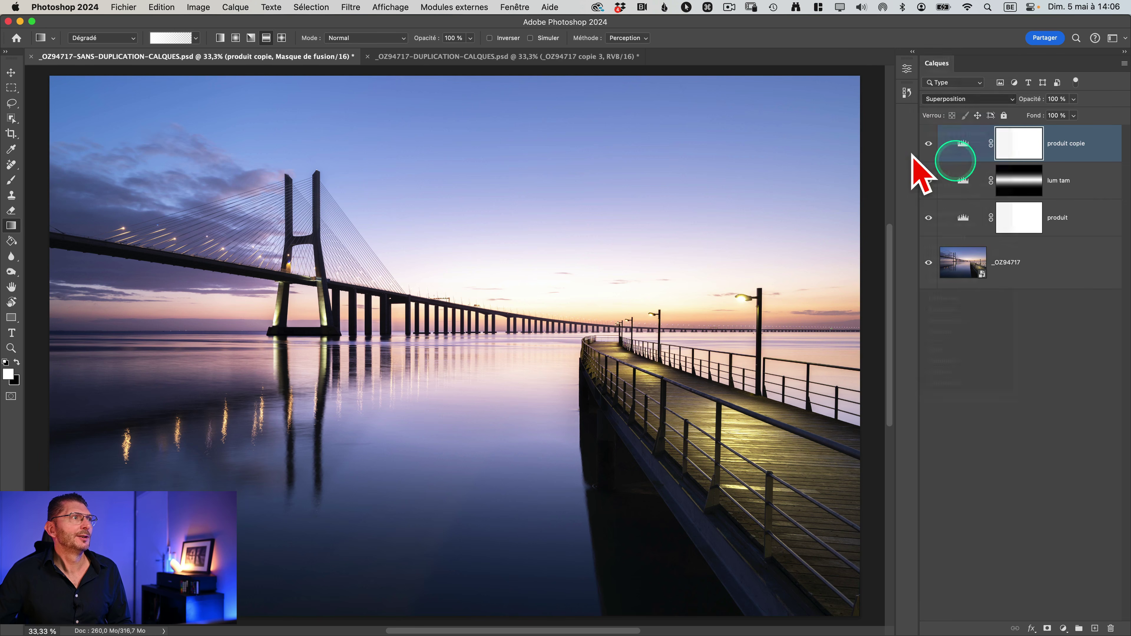
Check the _OZ94717 copie 3 layer's opacity in the duplication file, and set the produit copie layer's opacity to 50%.
click(475, 58)
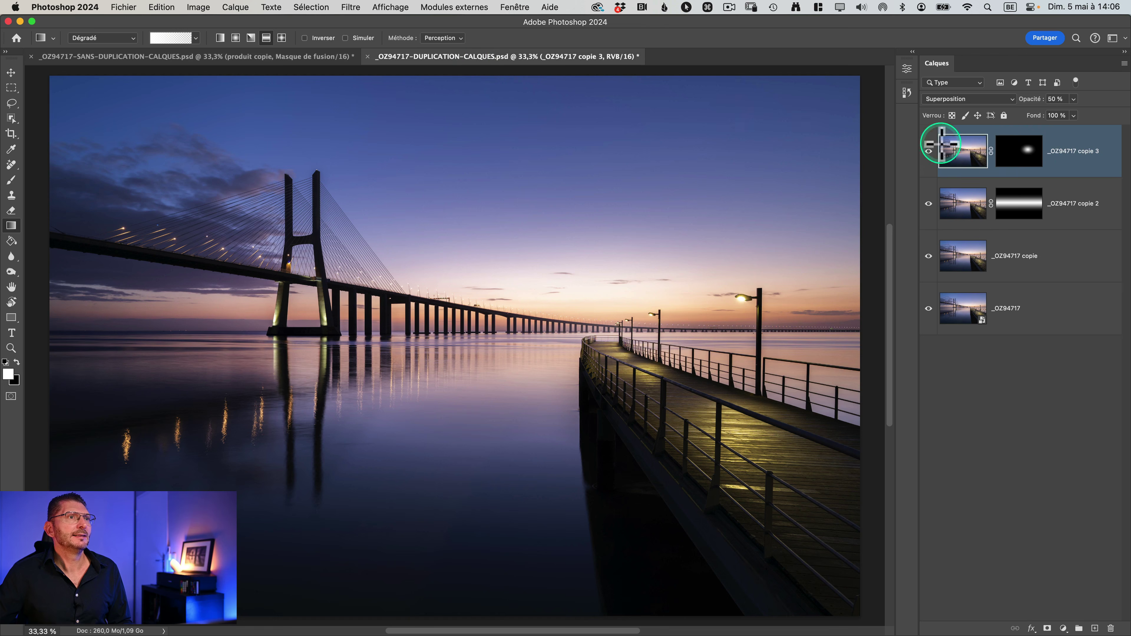
click(276, 58)
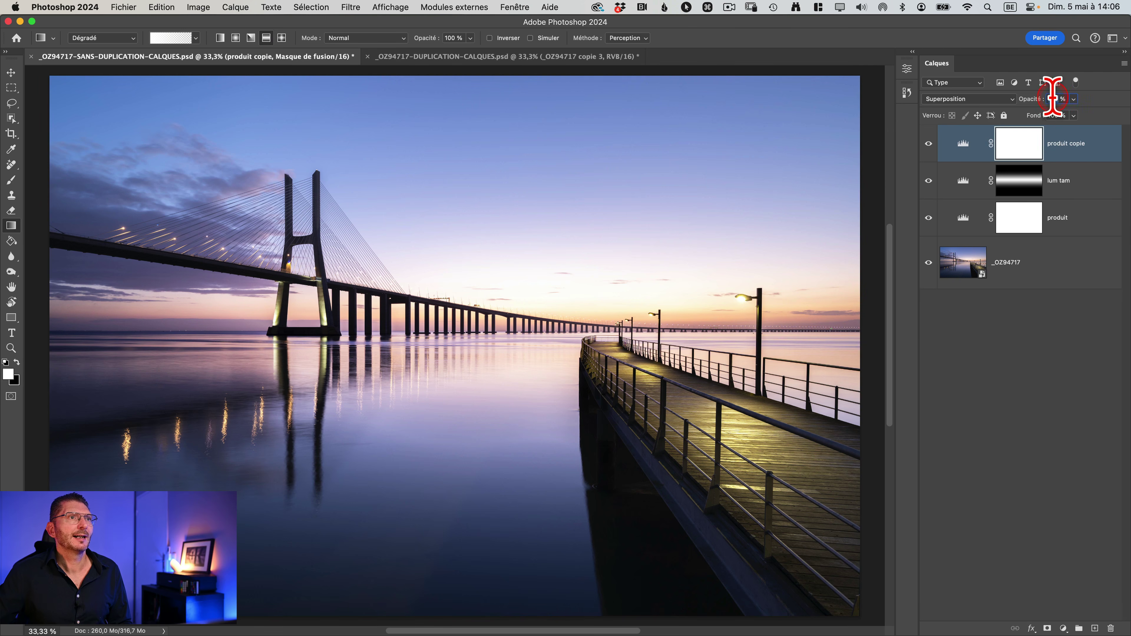
text(50)
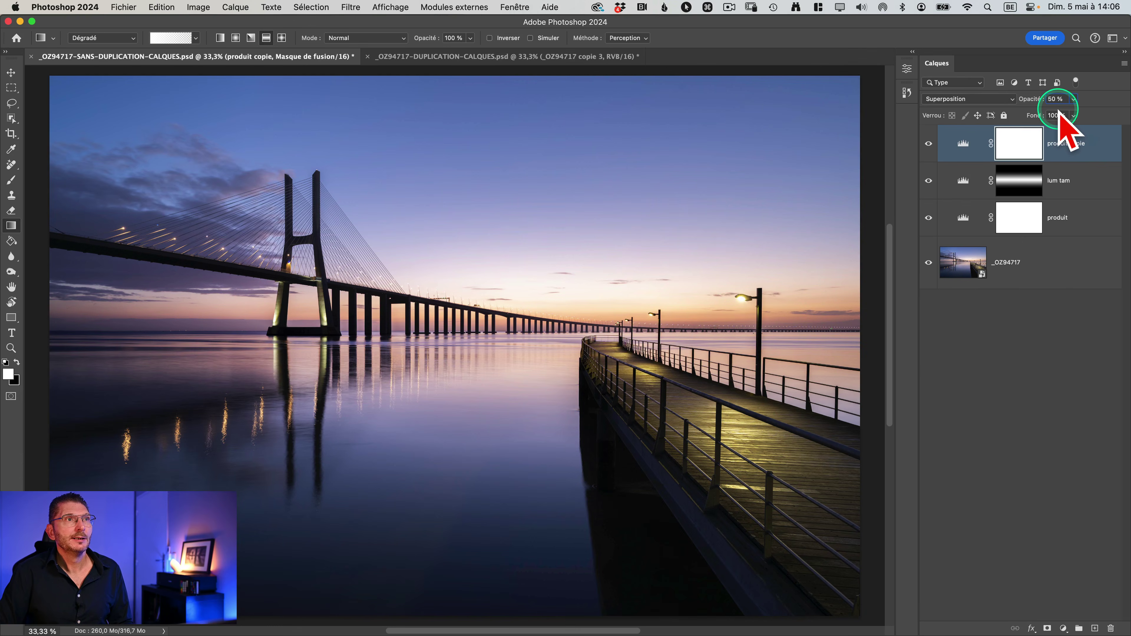
key(Return)
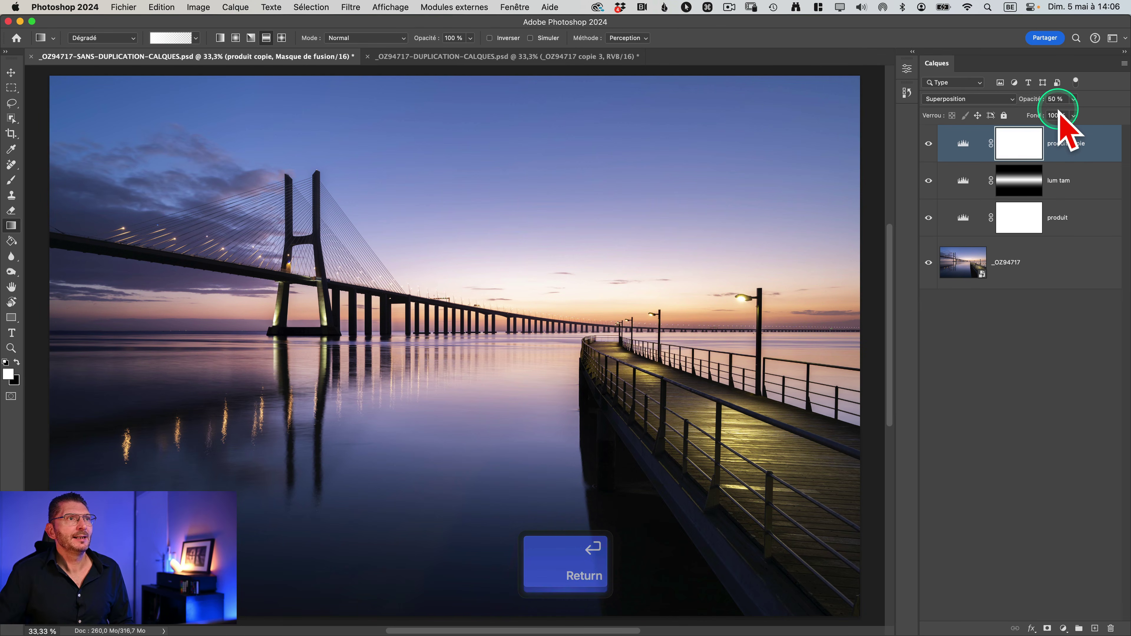
In _OZ94717-DUPLICATION-CALQUES.psd, select the _OZ94717 copie 3 layer's radial gradient mask and copy its entire contents.
click(425, 57)
click(1024, 154)
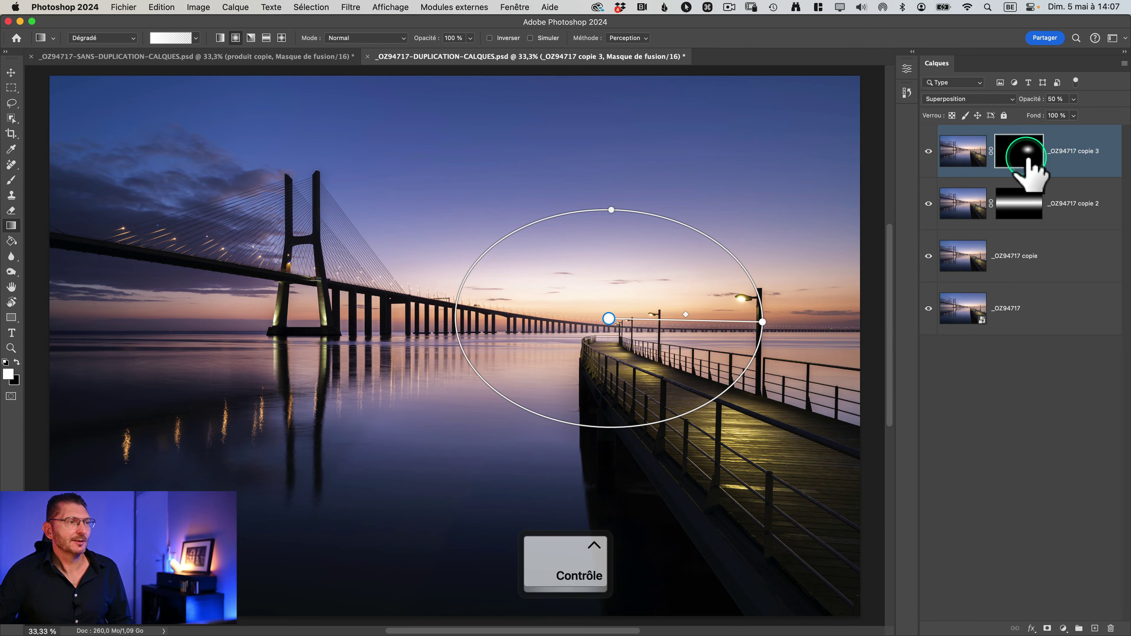
key(super+a)
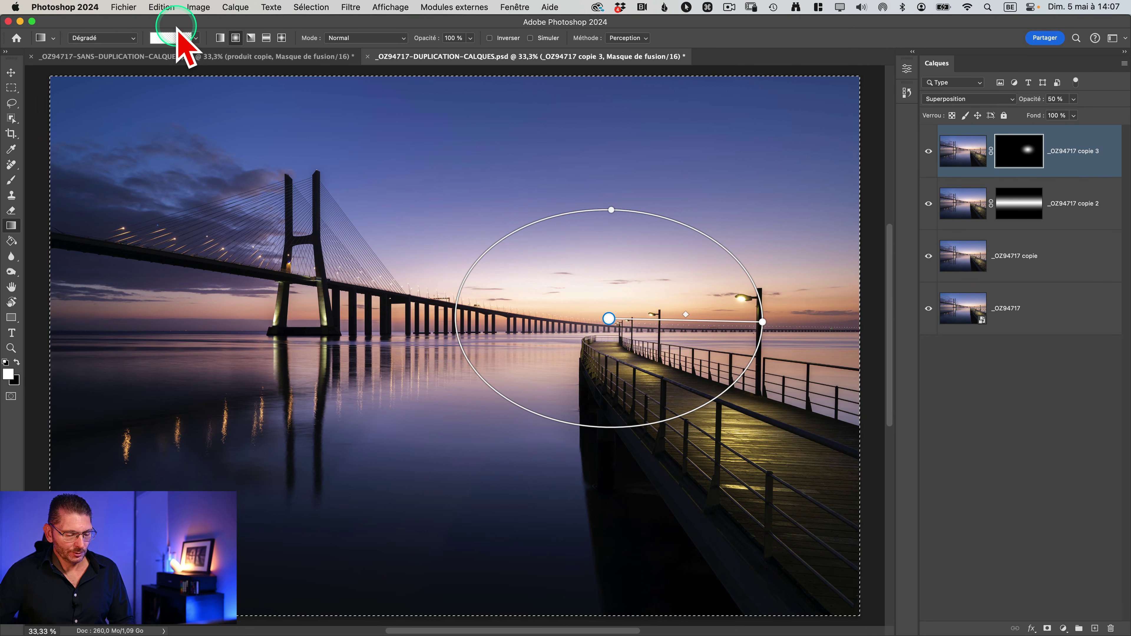
key(super+c)
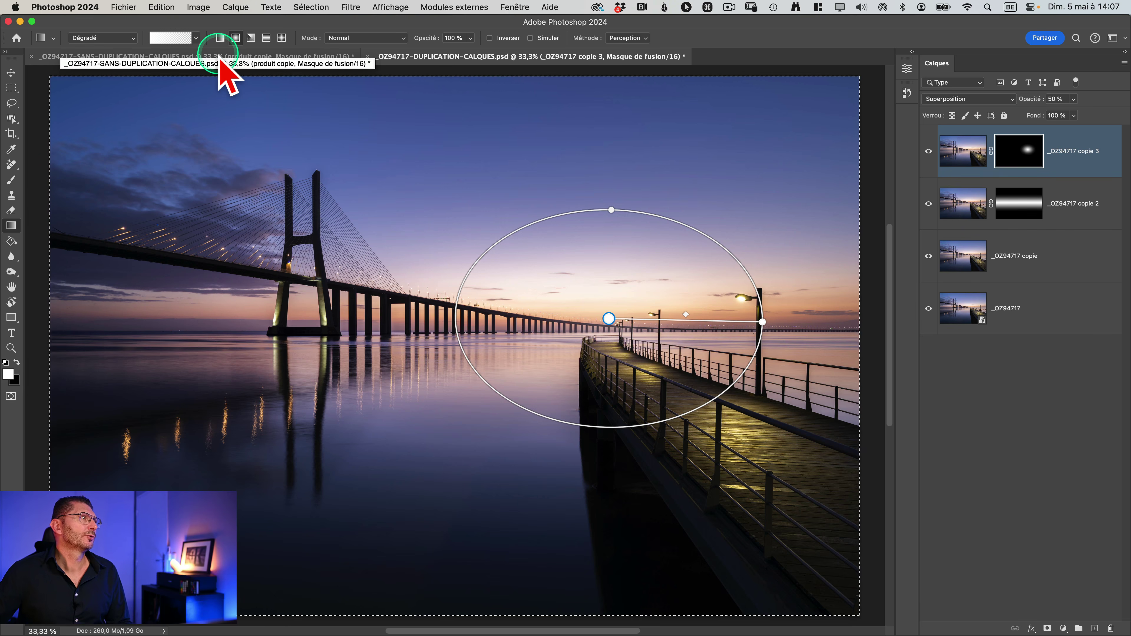
In _OZ94717-SANS-DUPLICATION-CALQUES.psd, display the produit copie layer's mask alone and paste the copied radial gradient into it.
click(219, 63)
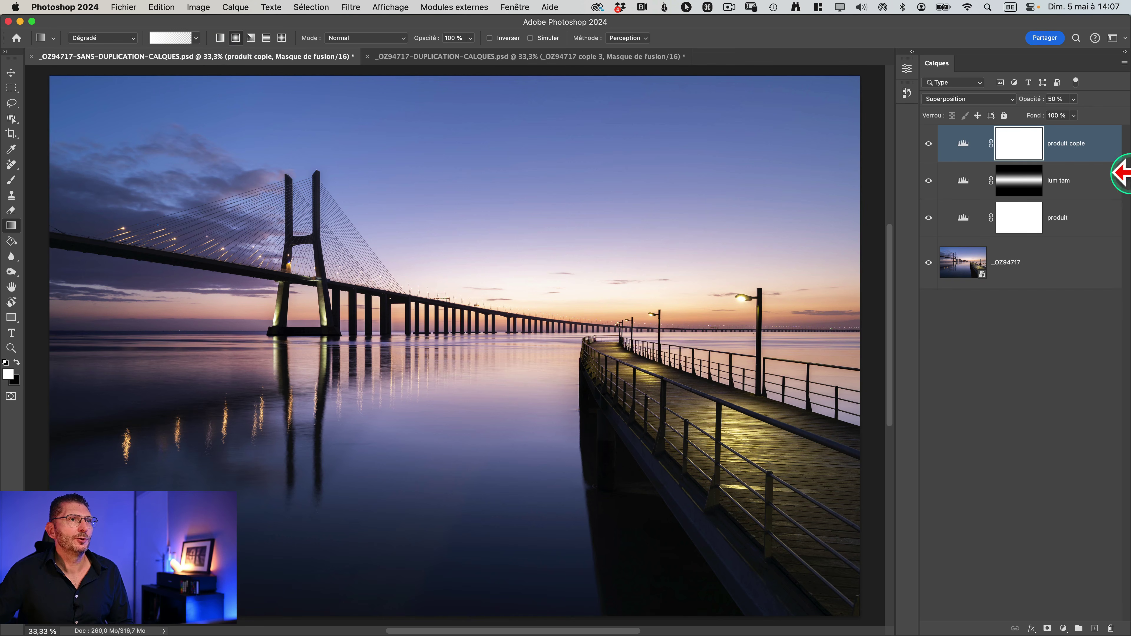
alt+click(1012, 143)
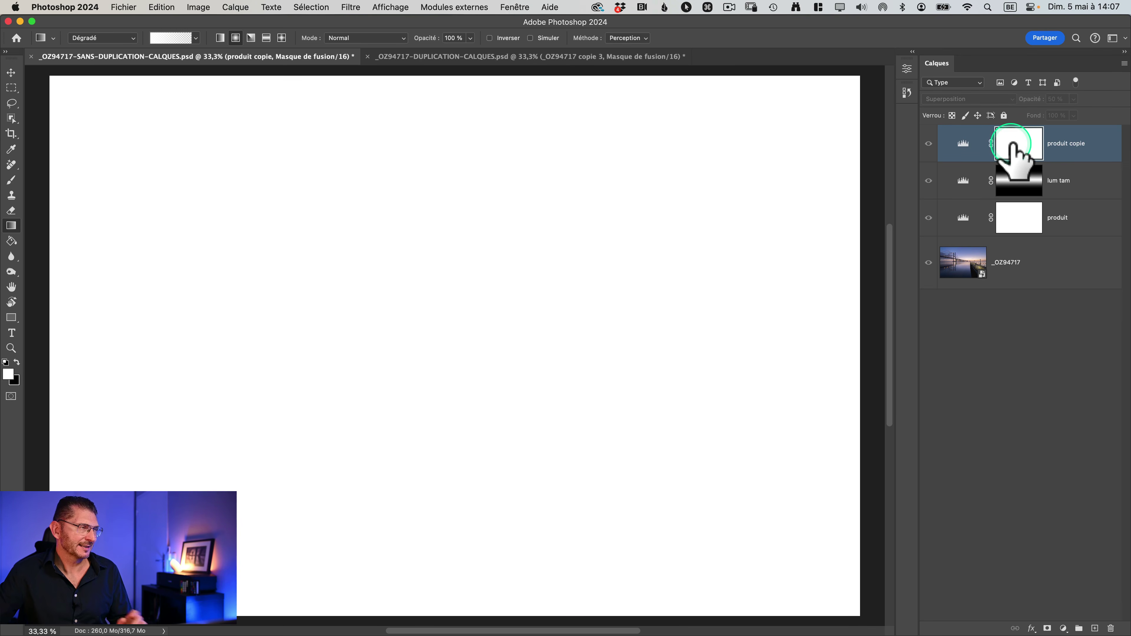
key(super+v)
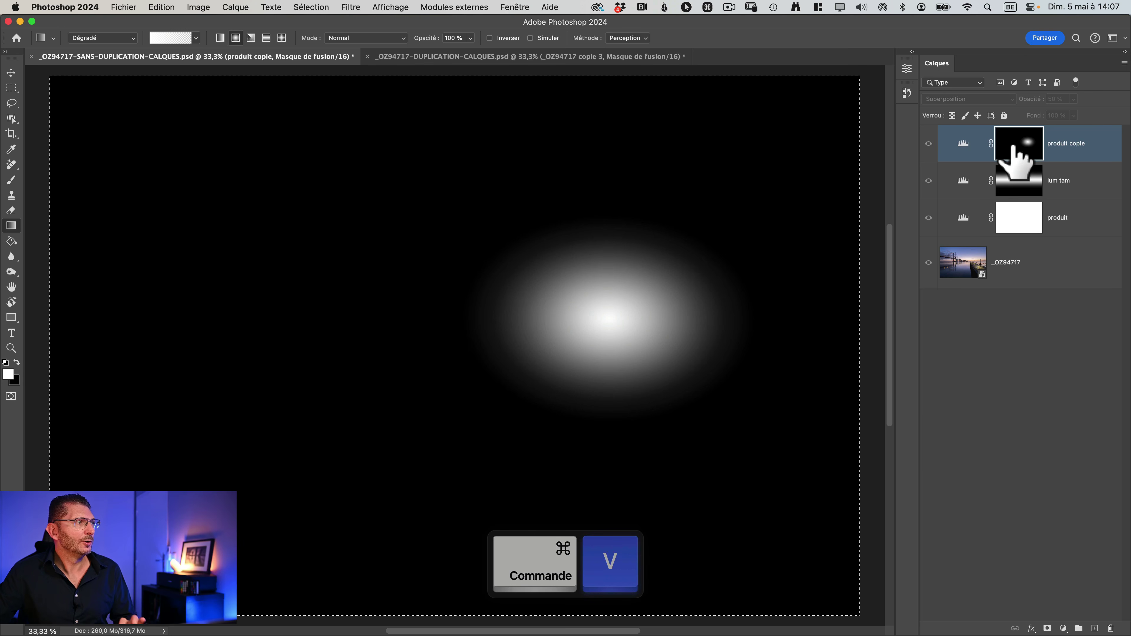
Deselect everything and leave produit copie's mask-only view, and switch to _OZ94717-DUPLICATION-CALQUES.psd to compare the images.
click(961, 143)
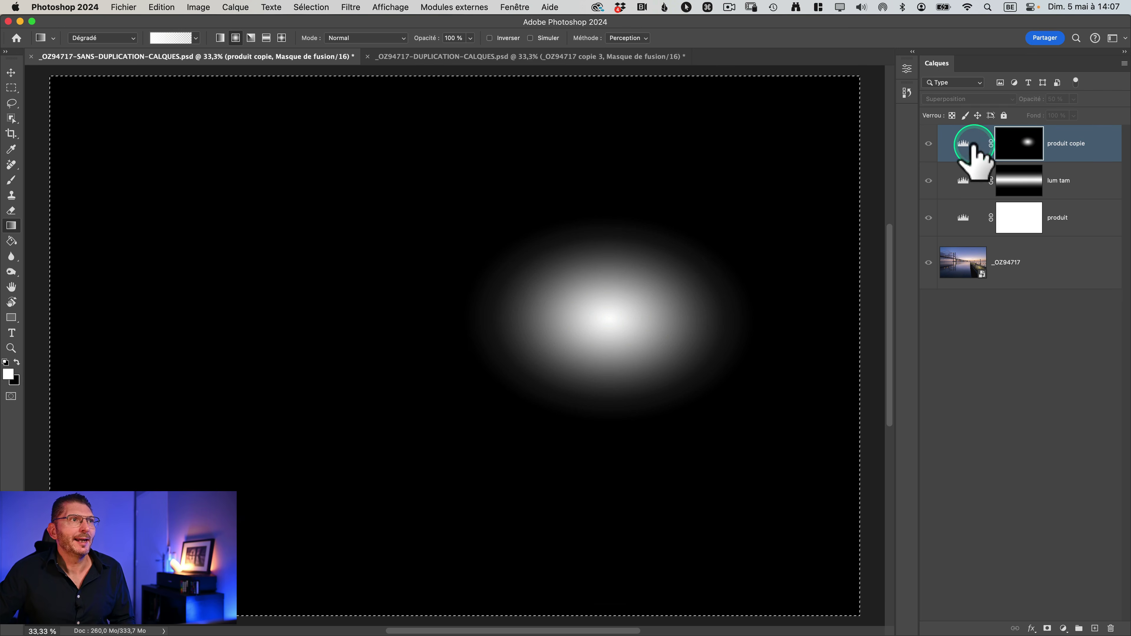
key(super+d)
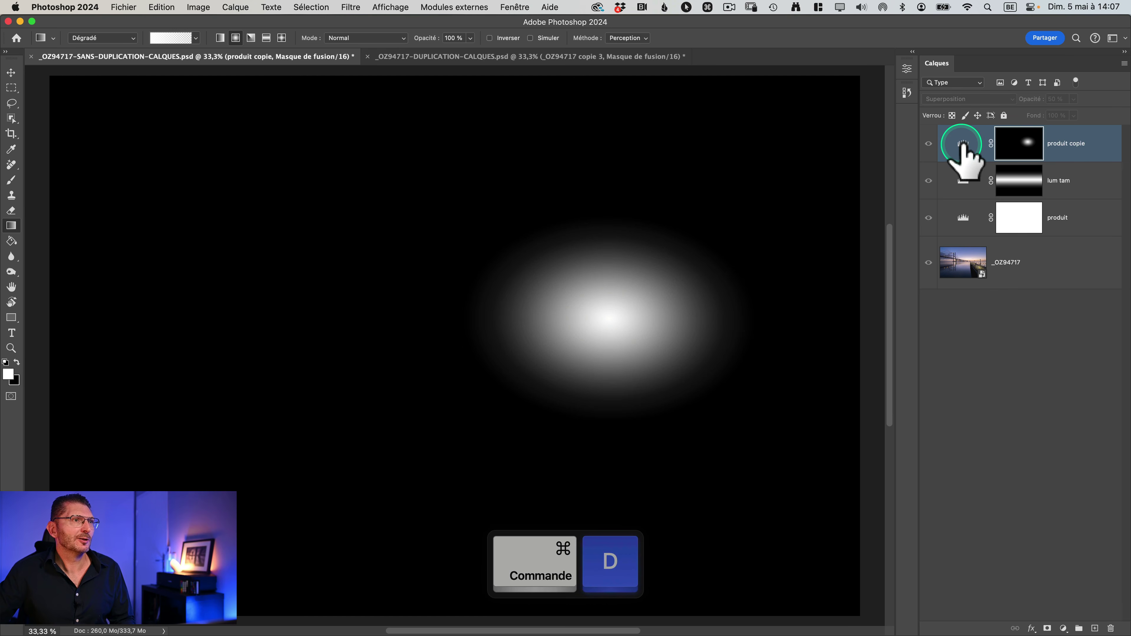
click(961, 143)
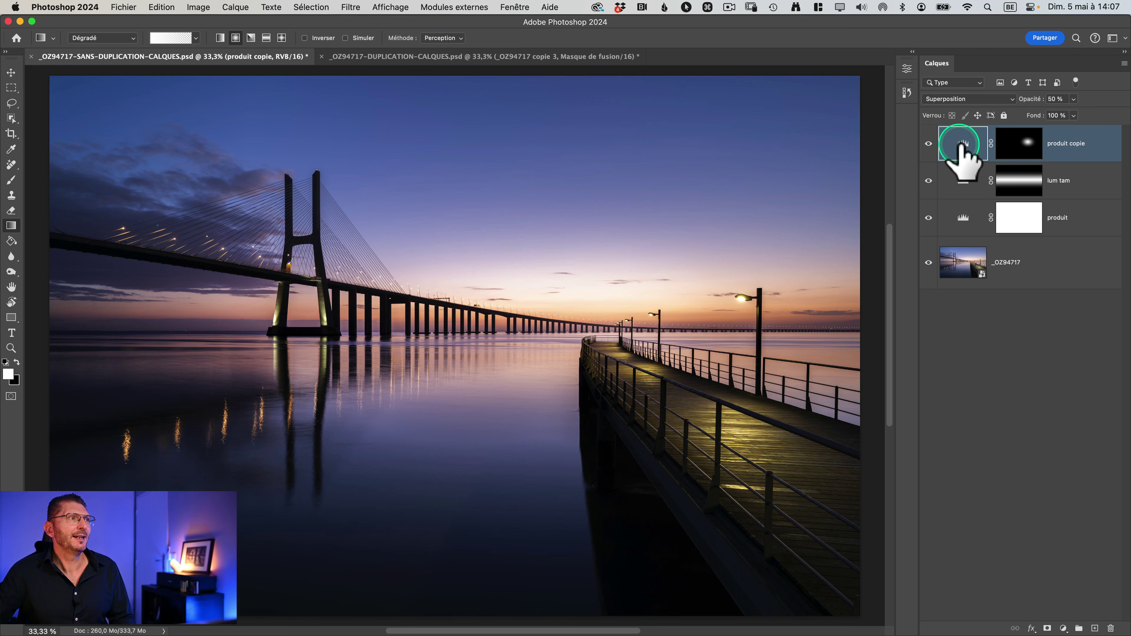
click(513, 56)
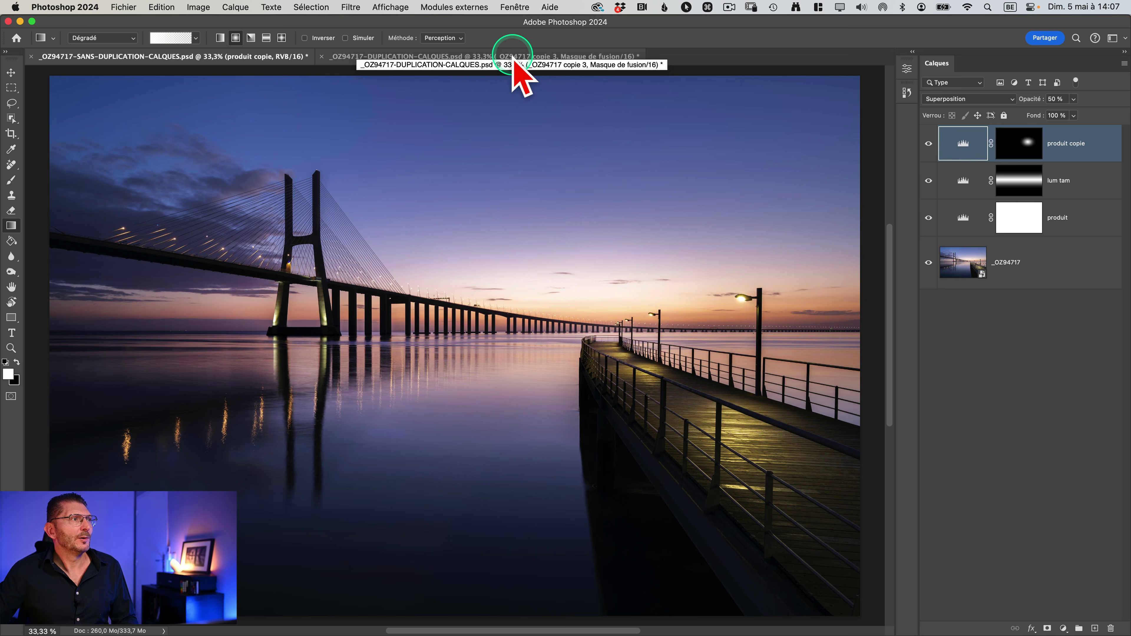
Tile both open documents vertically side by side and pan them together to compare the bridge area.
click(513, 7)
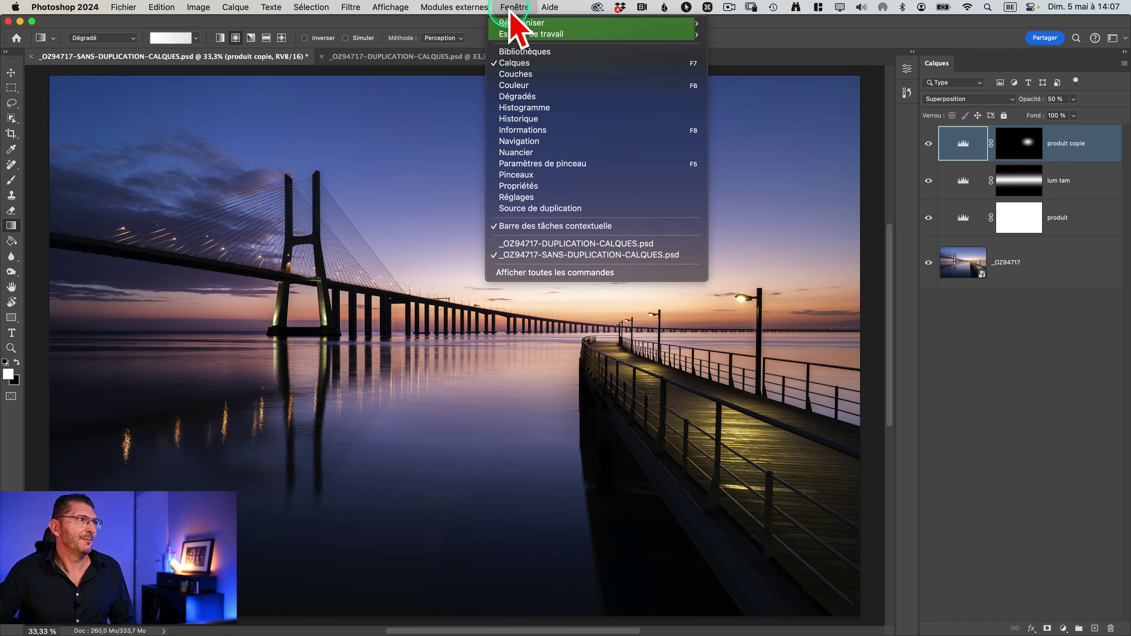
mouse_move(522, 24)
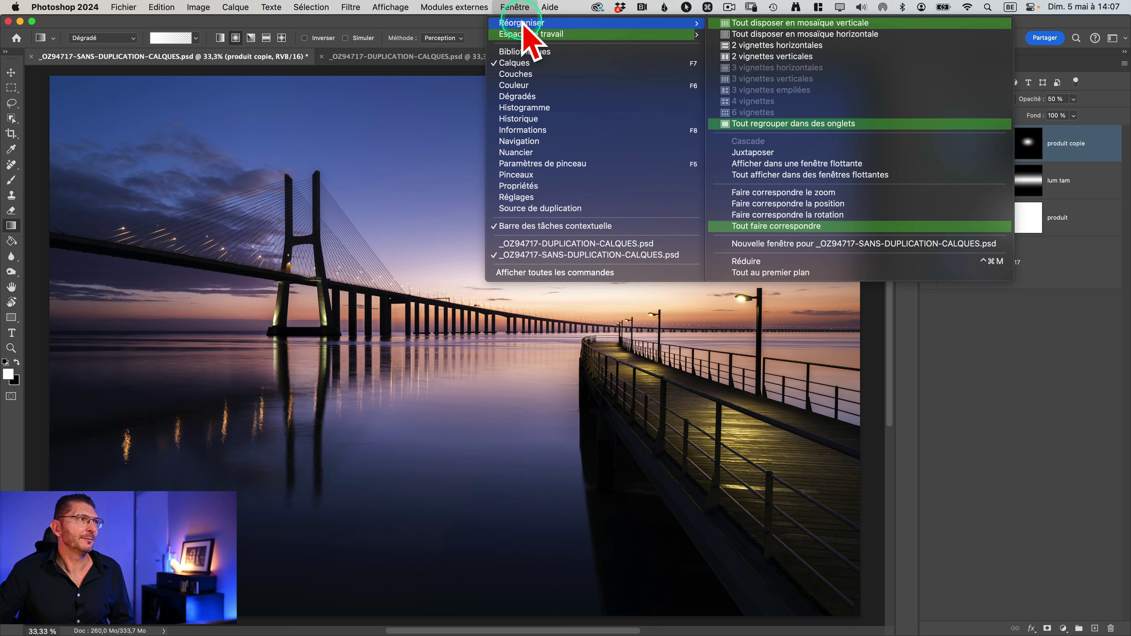
key(ctrl)
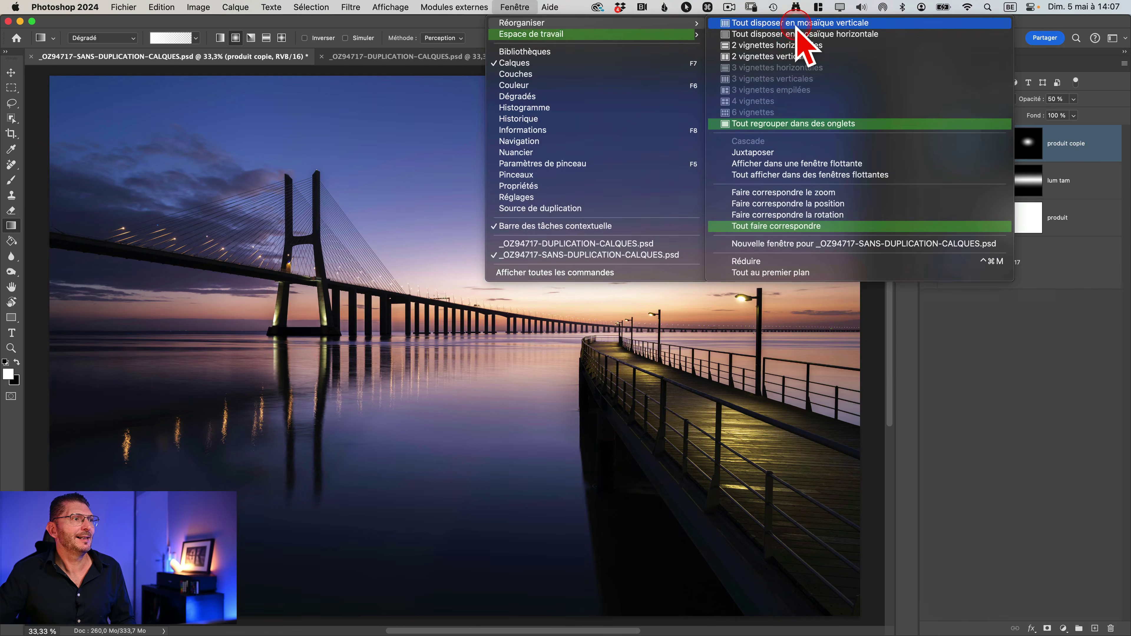
click(796, 24)
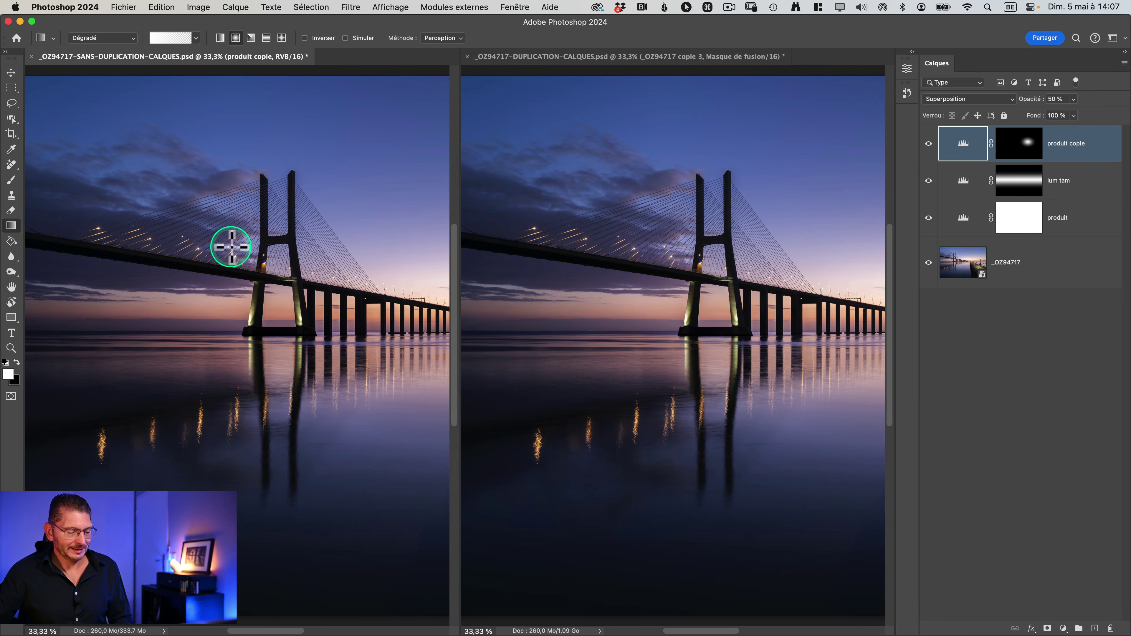
key(space)
drag(282, 260, 227, 252)
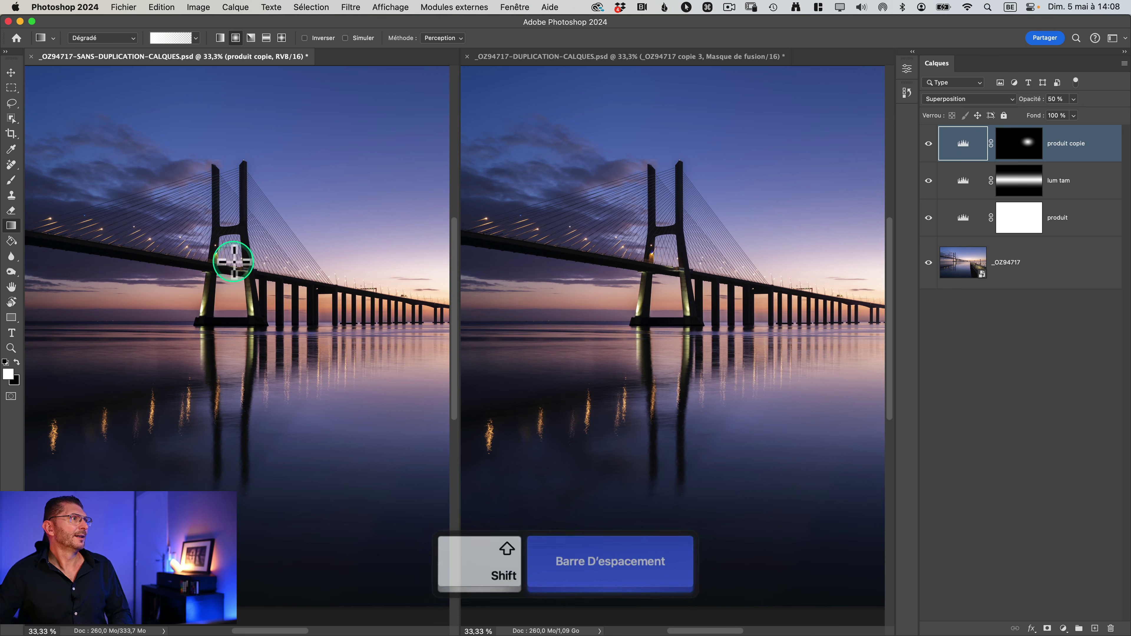
Regroup both documents into tabs and check the document size of _OZ94717-SANS-DUPLICATION-CALQUES.psd.
click(514, 7)
click(532, 24)
click(809, 123)
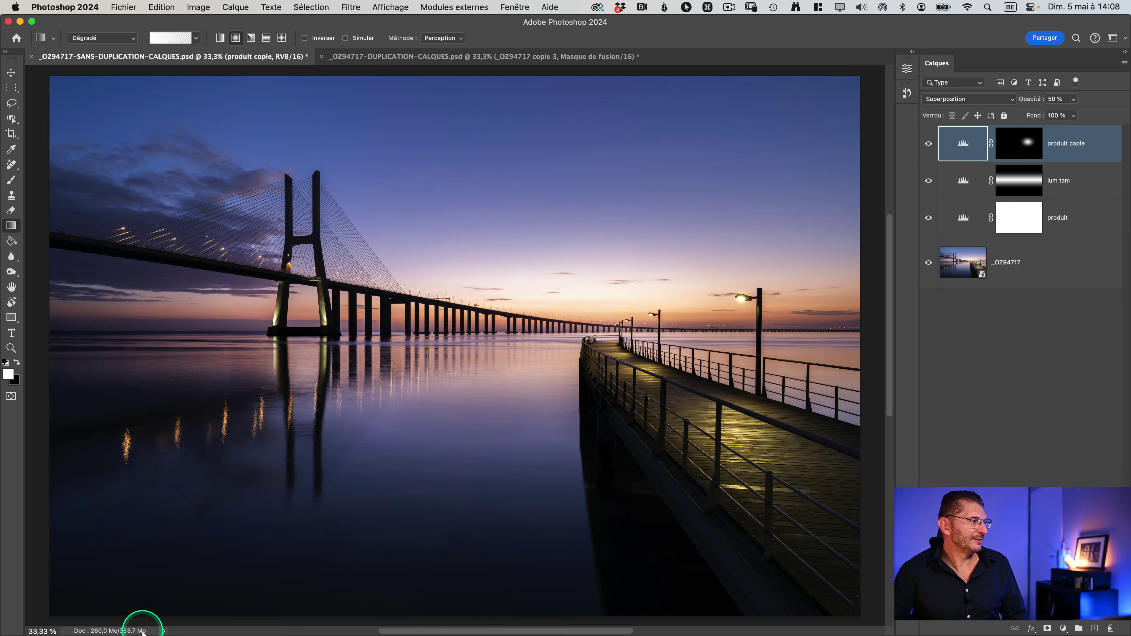
scroll(136, 632, up, 8)
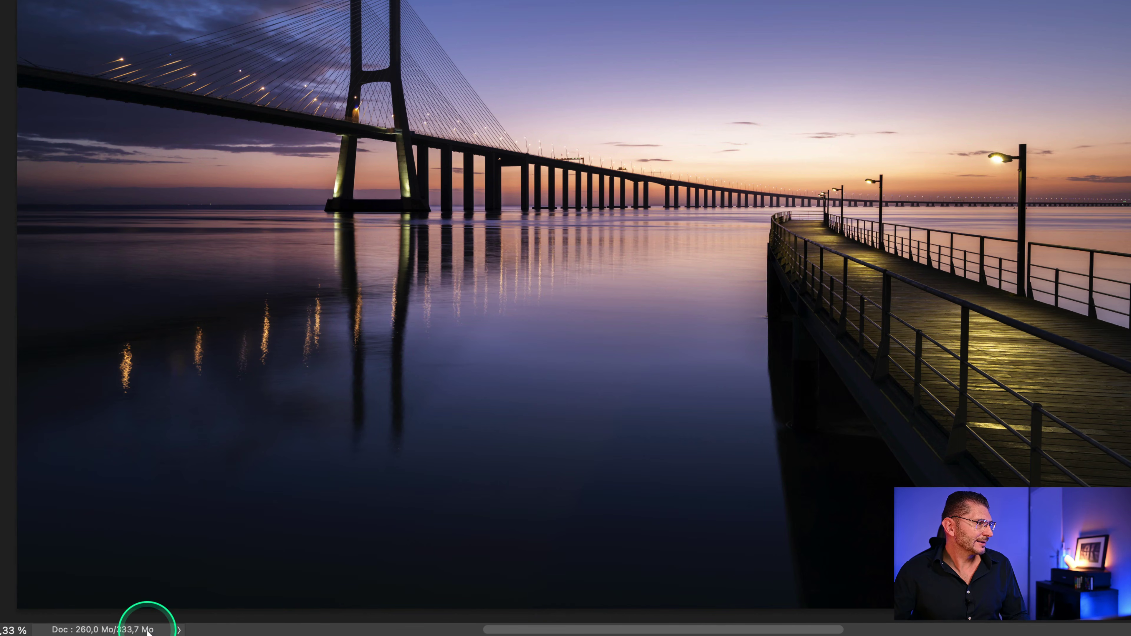
scroll(130, 631, down, 8)
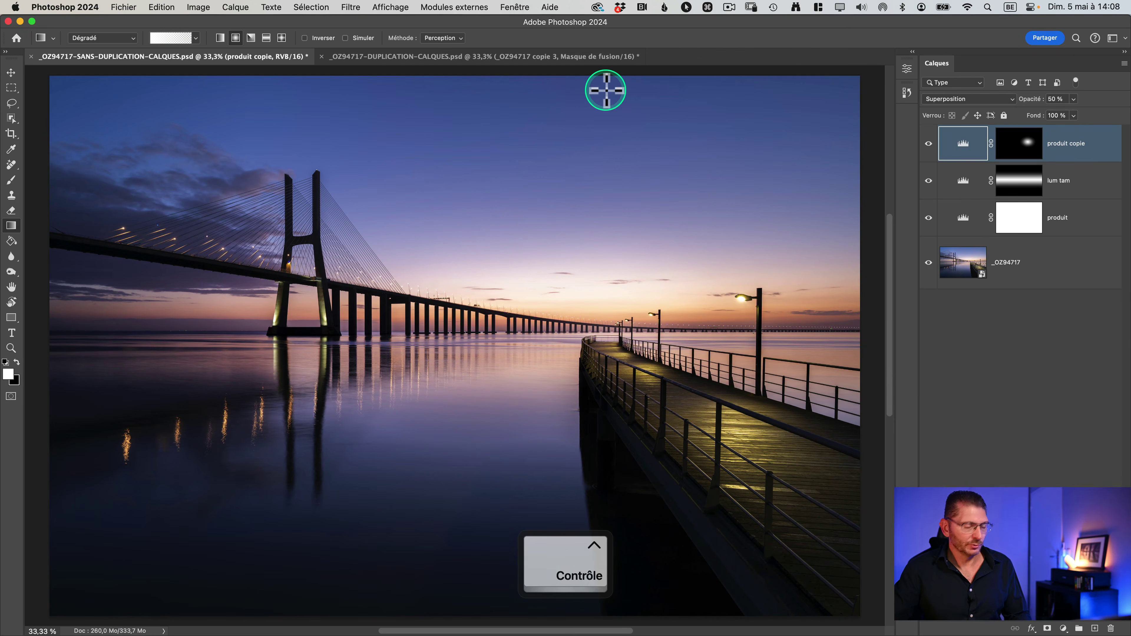
Save _OZ94717-SANS-DUPLICATION-CALQUES.psd and look over its three adjustment layers while it saves.
key(super+s)
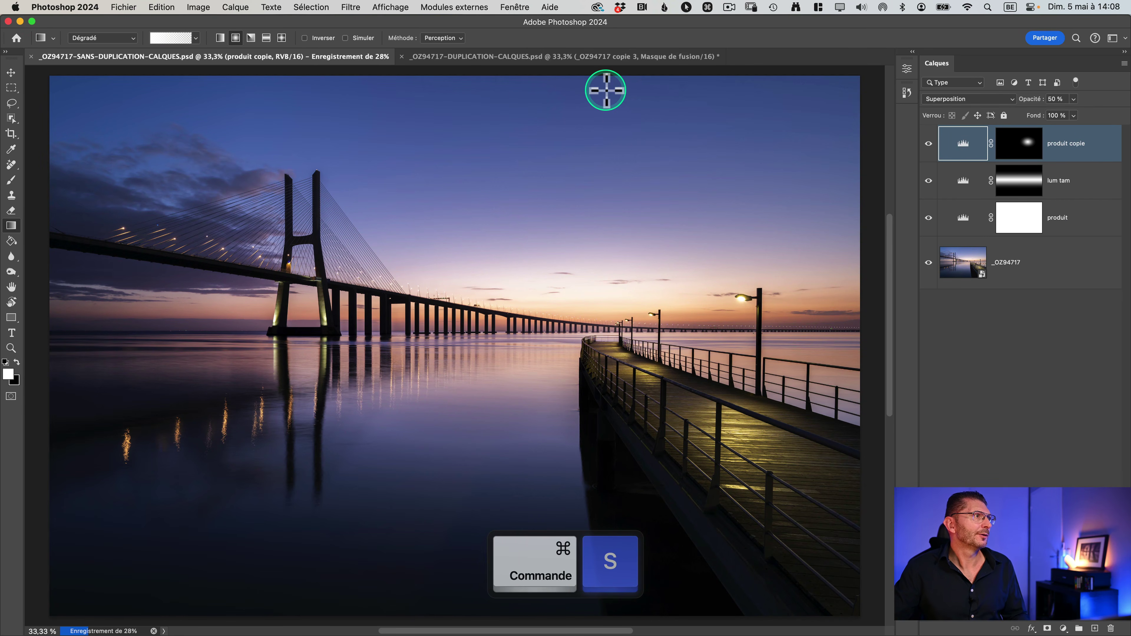
scroll(312, 67, up, 8)
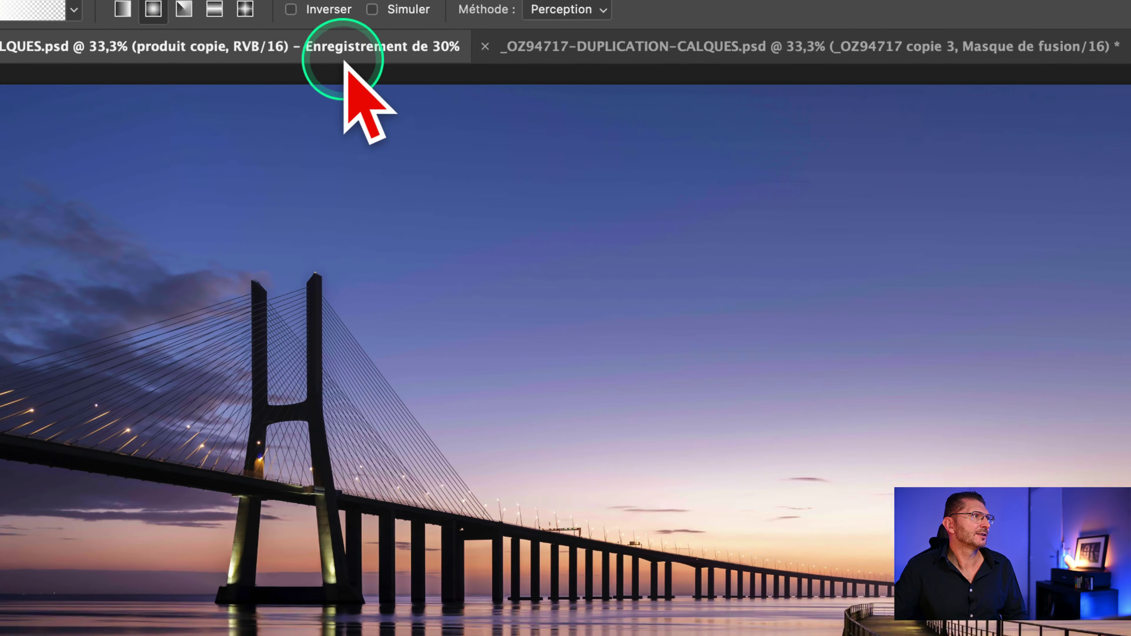
scroll(78, 98, down, 8)
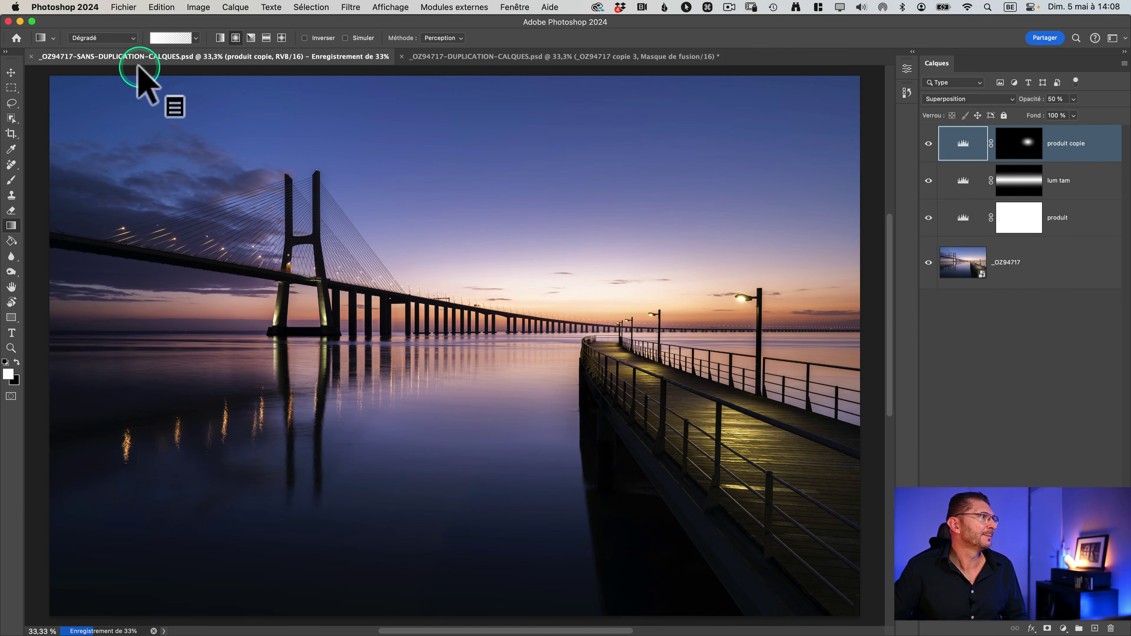
scroll(214, 89, down, 3)
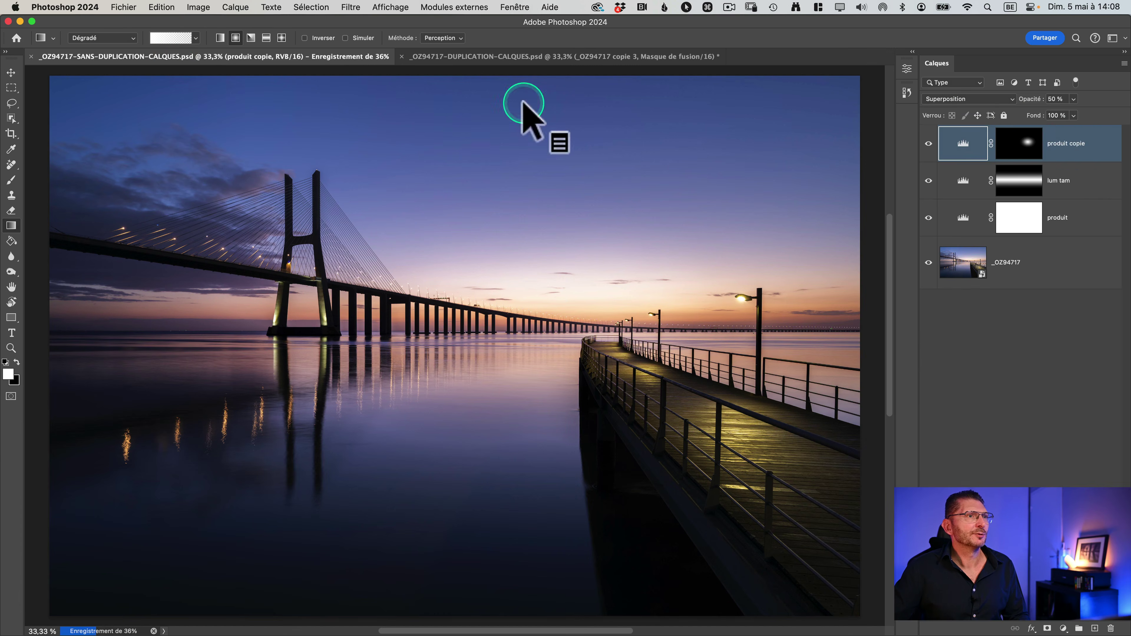
scroll(1079, 171, up, 6)
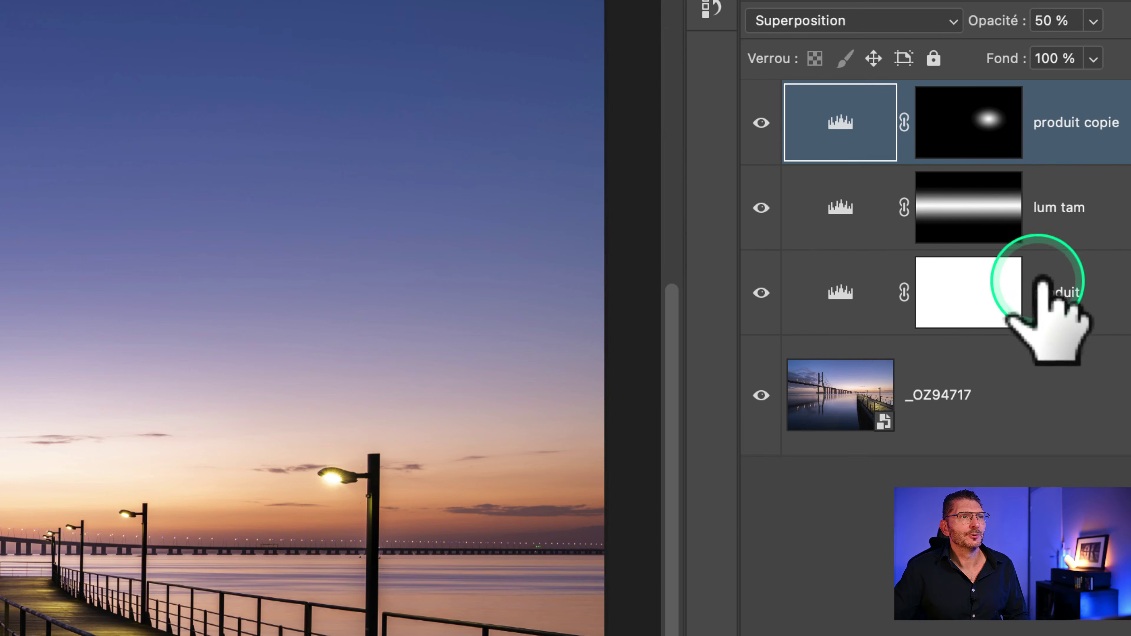
scroll(1049, 169, down, 4)
scroll(1038, 163, down, 3)
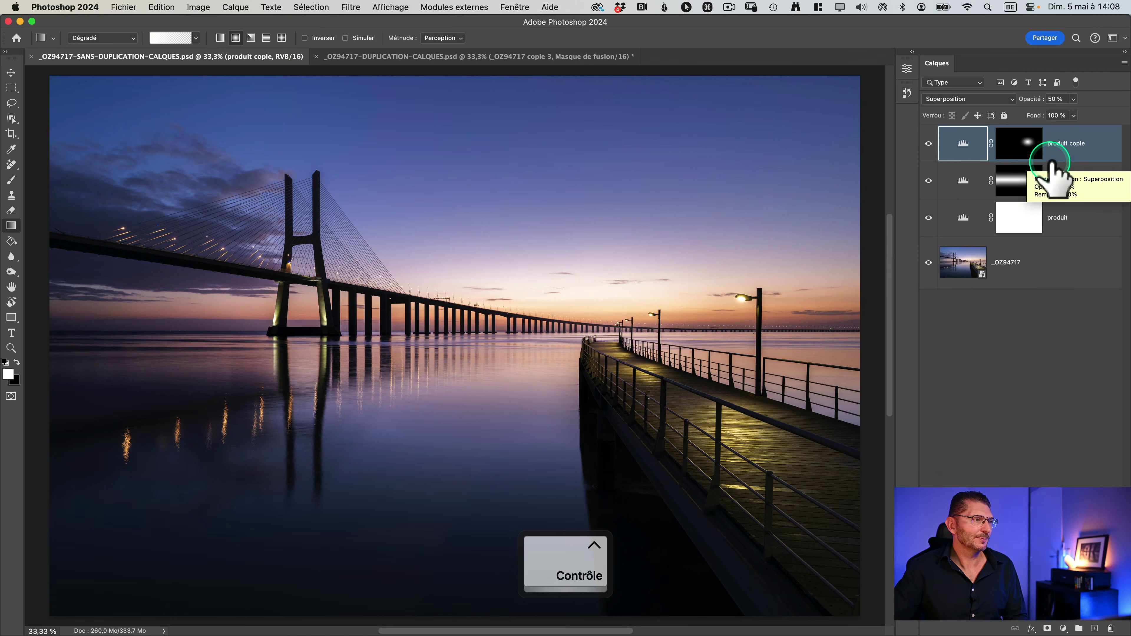
Switch to Finder and compare the sizes of the two PSD files in the TEST POIDS folder.
key(super+Tab)
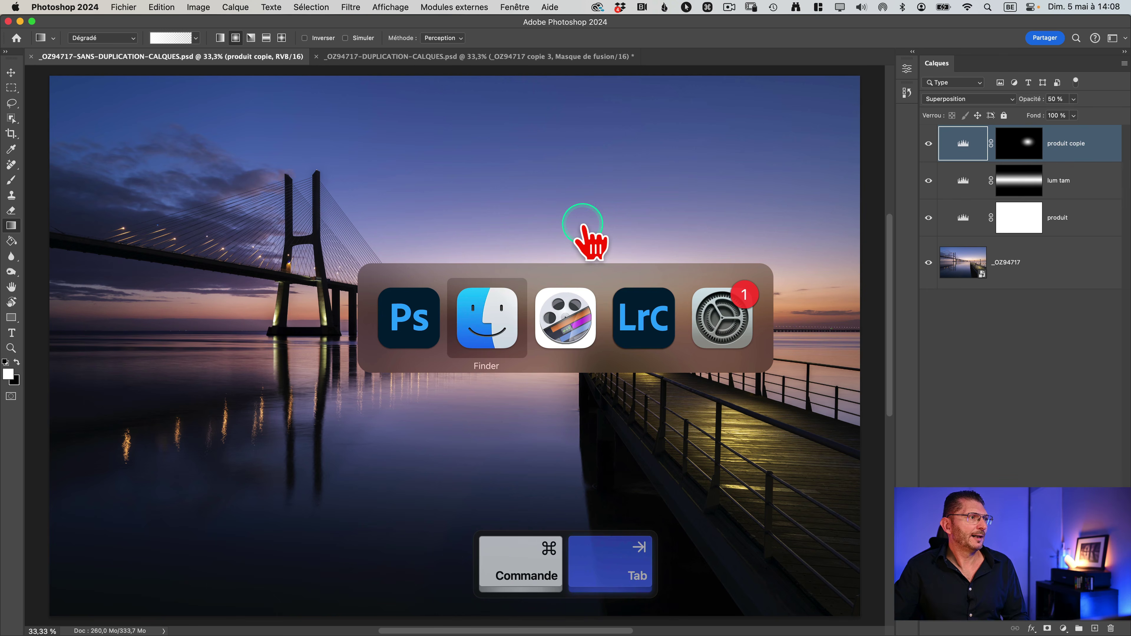
scroll(588, 183, up, 3)
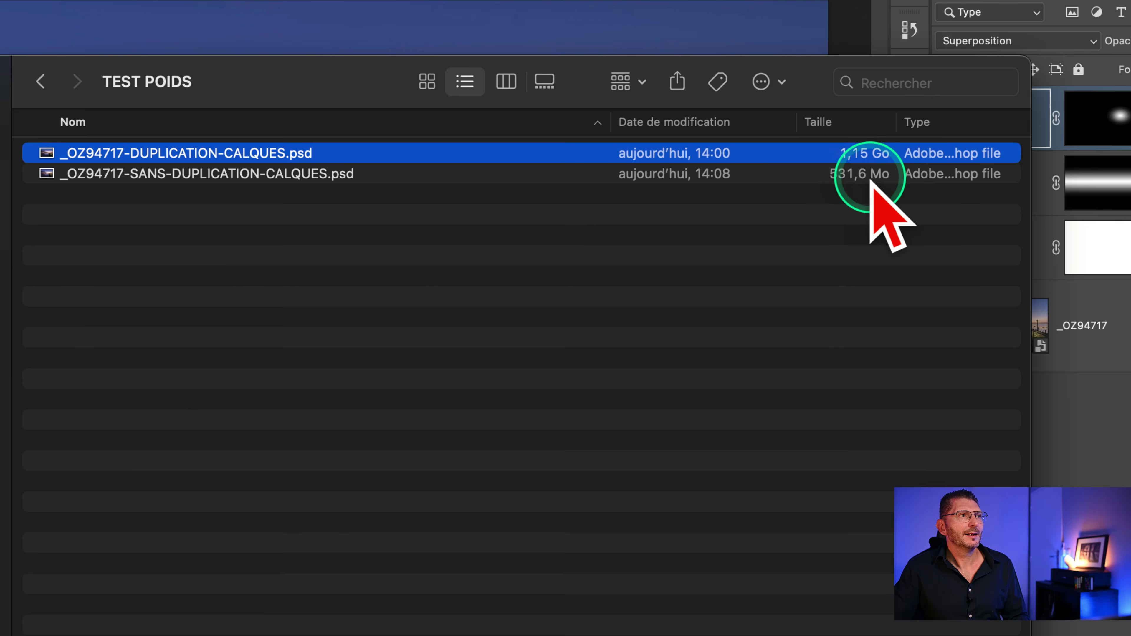
scroll(879, 178, down, 3)
scroll(895, 180, up, 5)
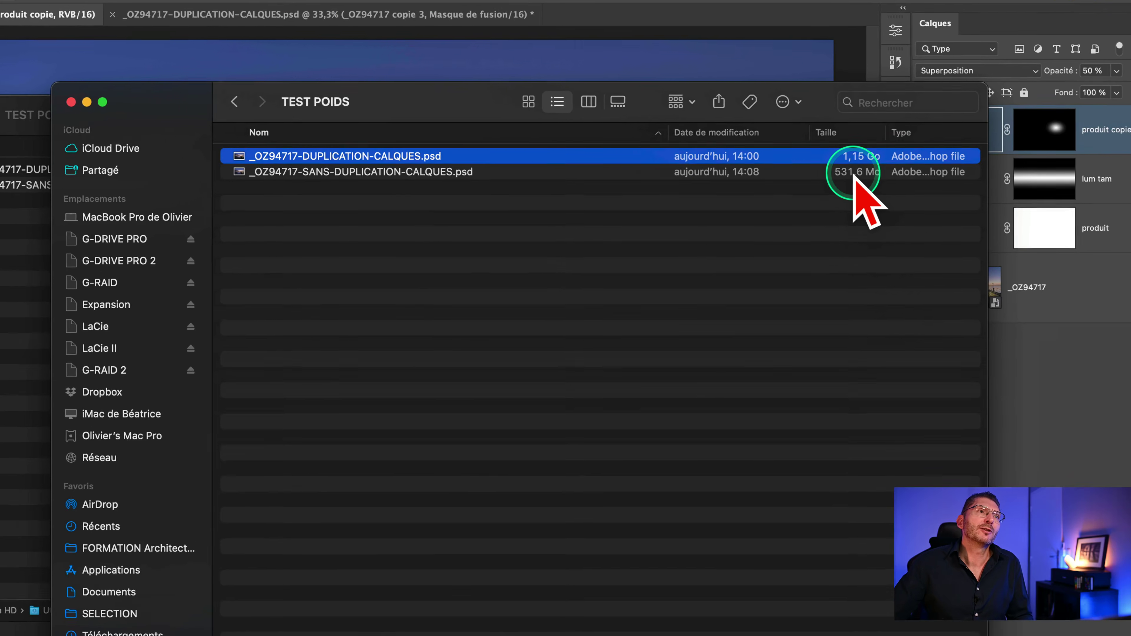
key(ctrl)
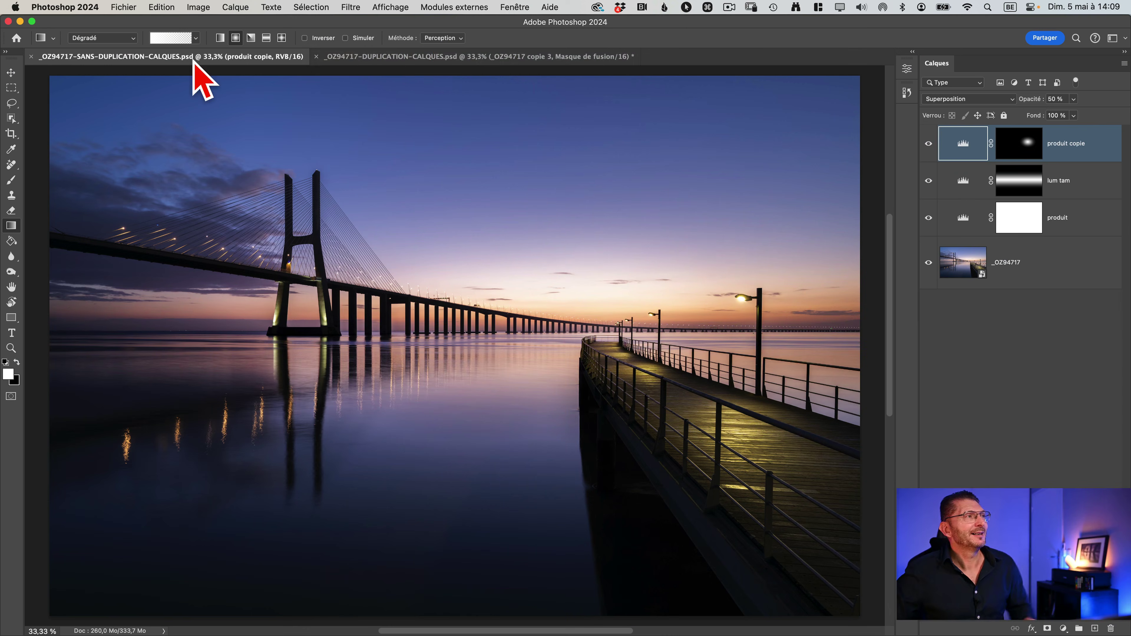
In _OZ94717-DUPLICATION-CALQUES.psd, clear the pixel selection and deselect all layers.
click(419, 56)
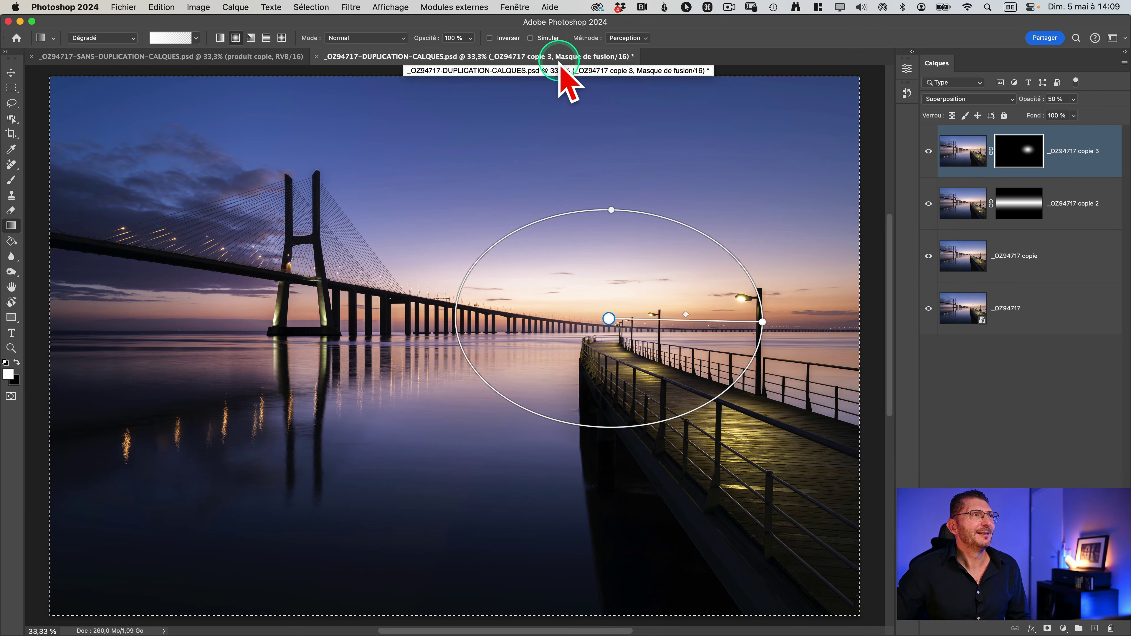
key(super+d)
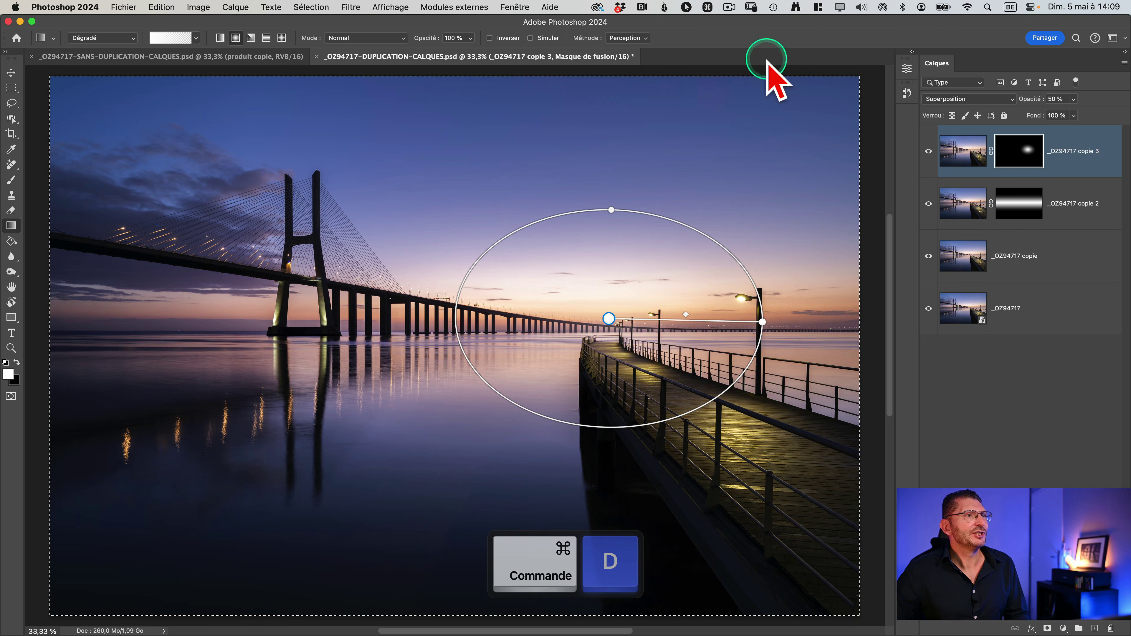
click(934, 347)
Save the duplication document under the same name in the TEST POIDS folder, choosing TIFF as the format.
click(123, 7)
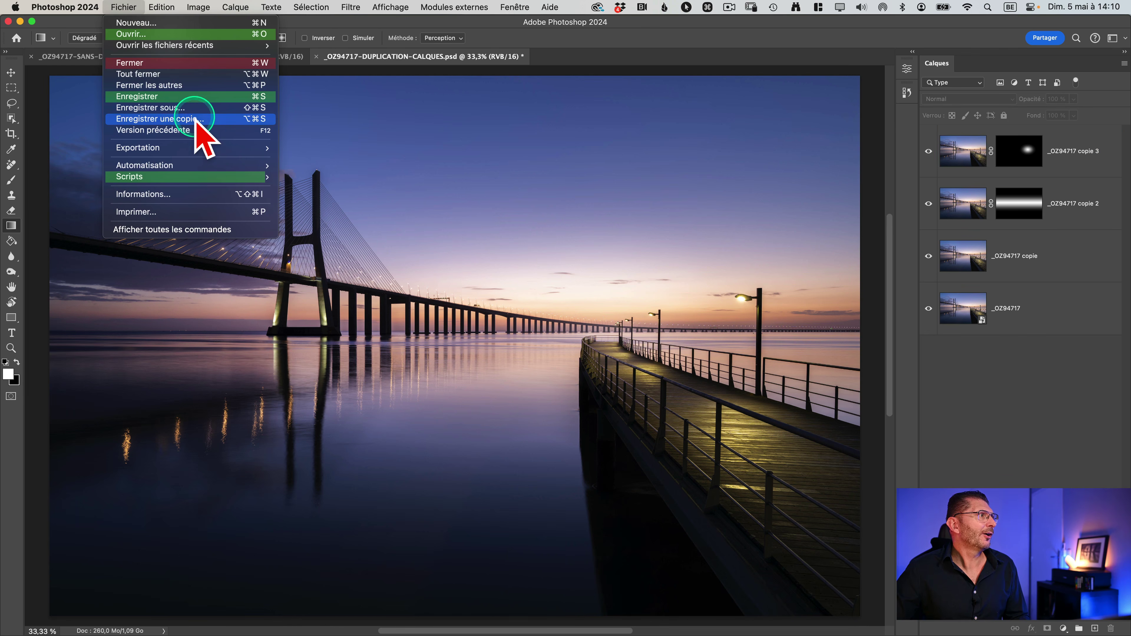
click(184, 107)
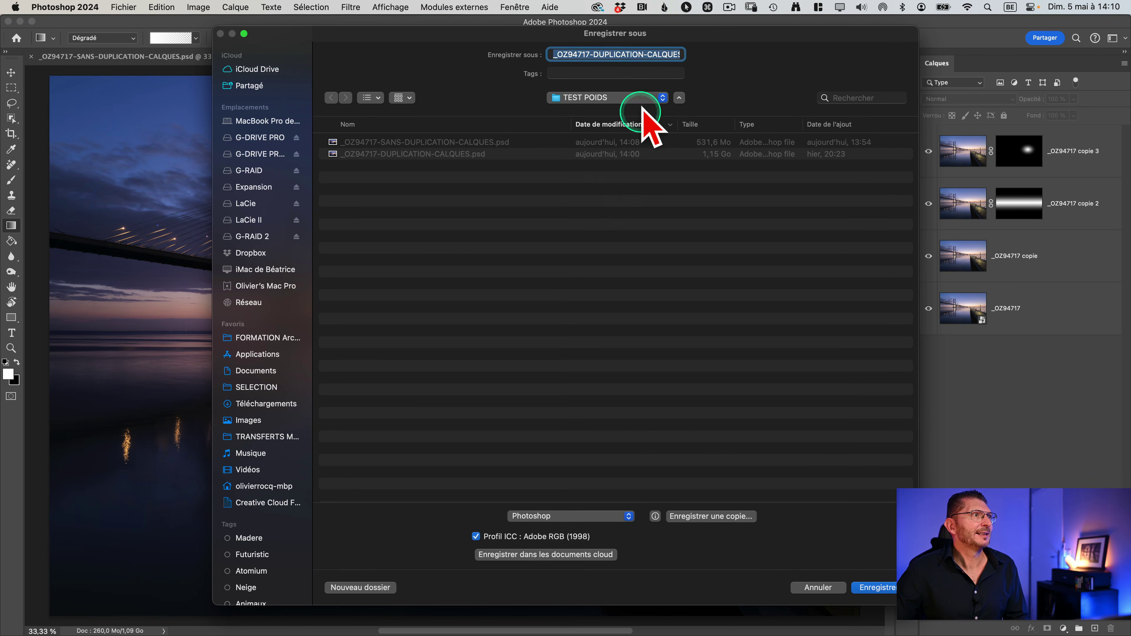
click(595, 517)
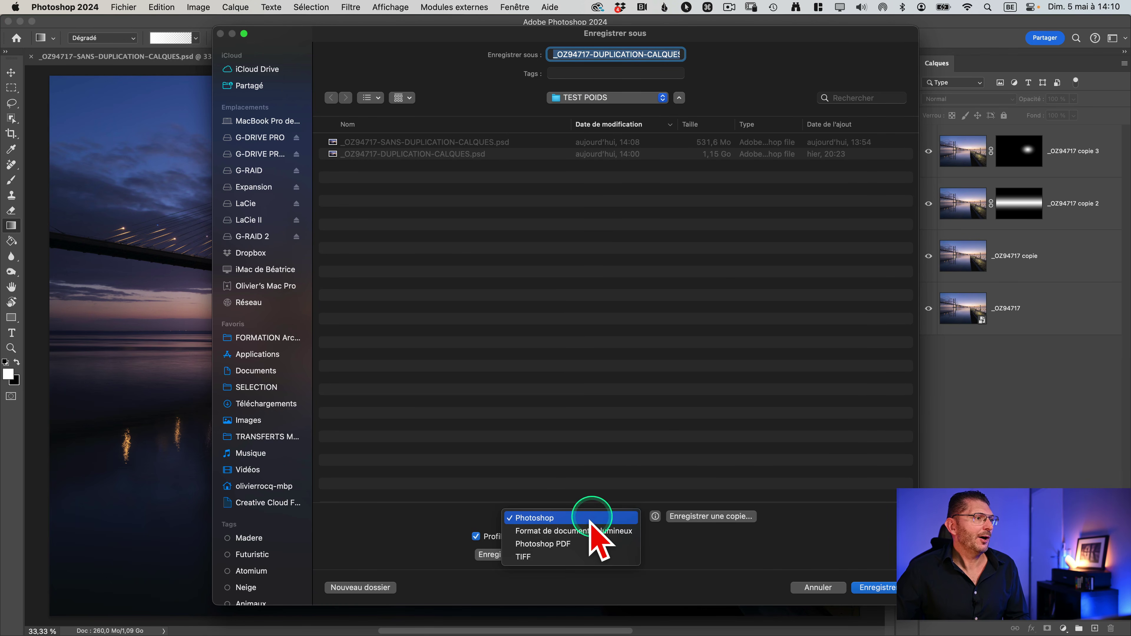
click(557, 556)
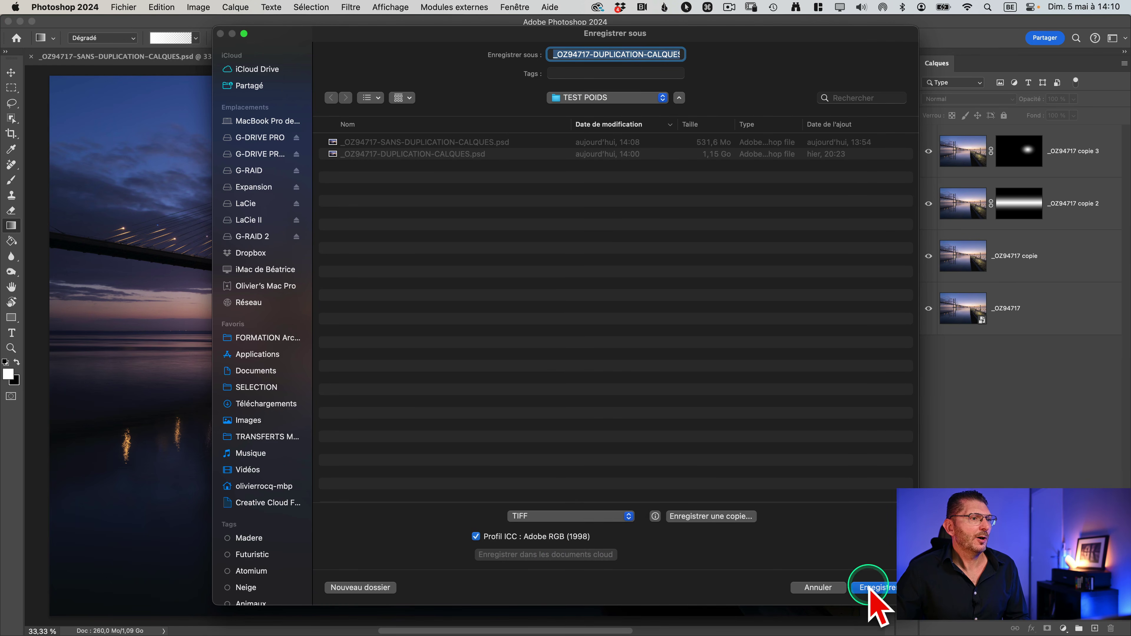
click(870, 587)
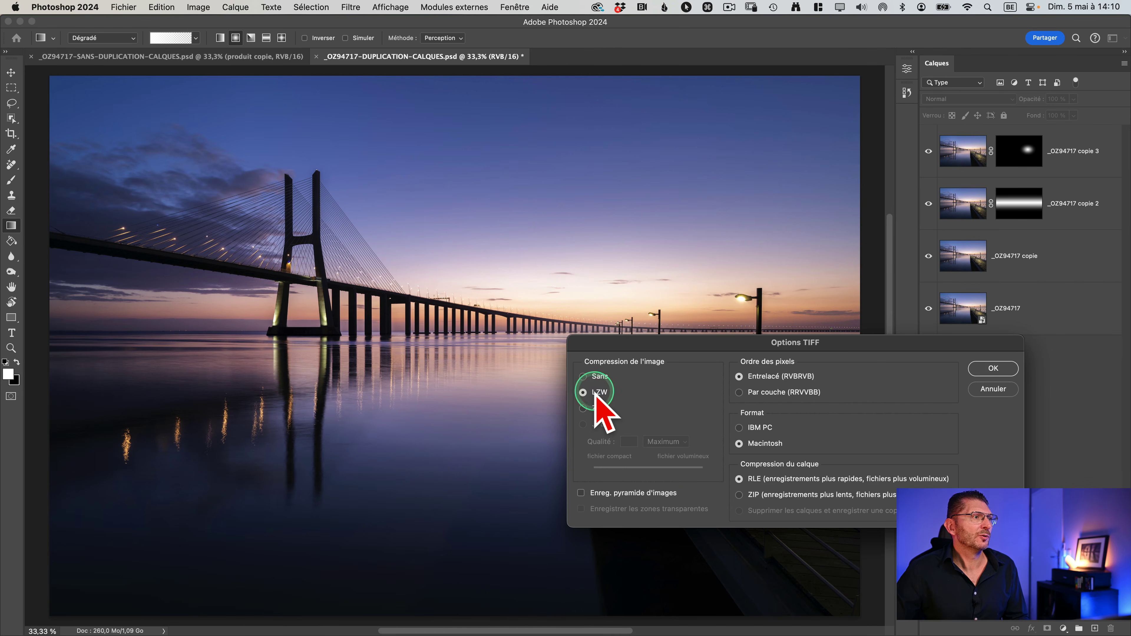
Write the TIFF with LZW image compression and its layers included, and compare its size with the PSD files in Finder.
key(ctrl)
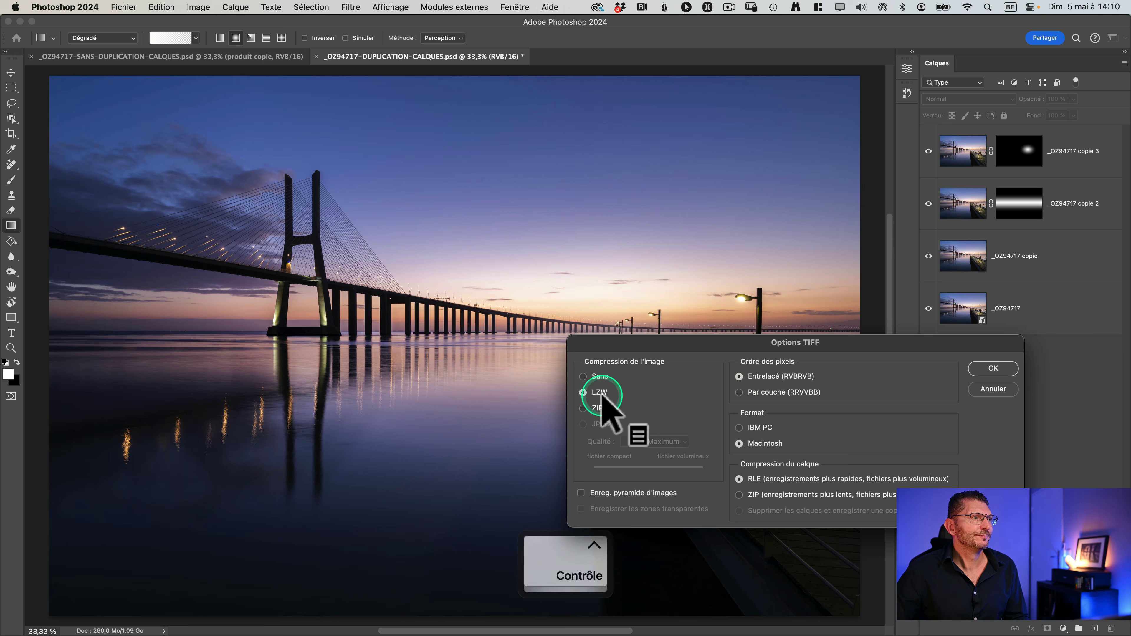
click(994, 367)
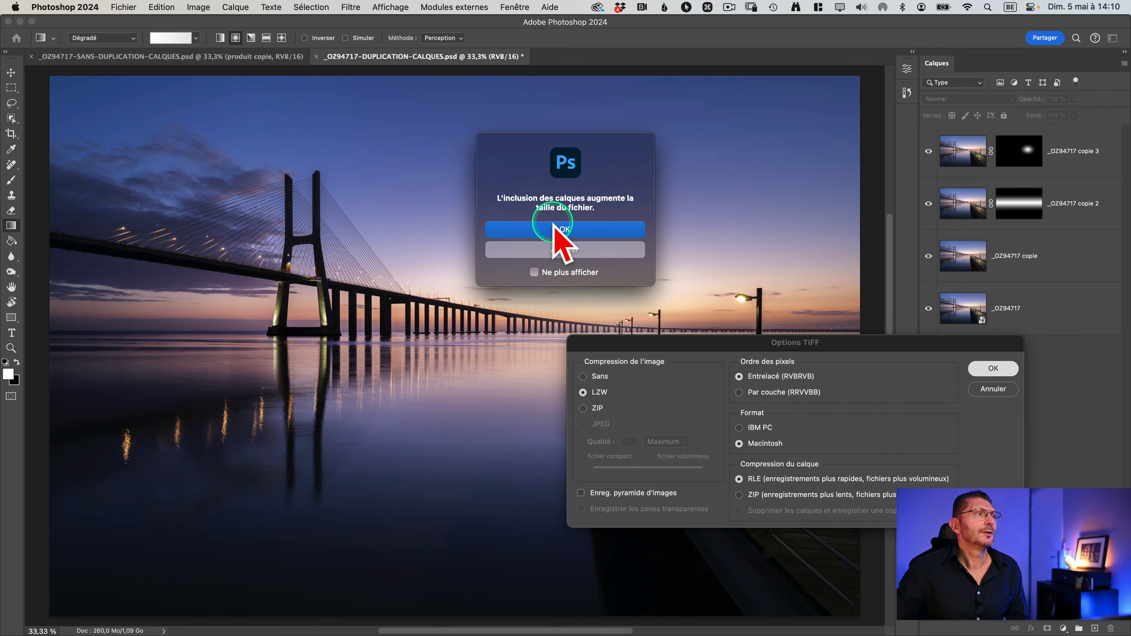
key(ctrl)
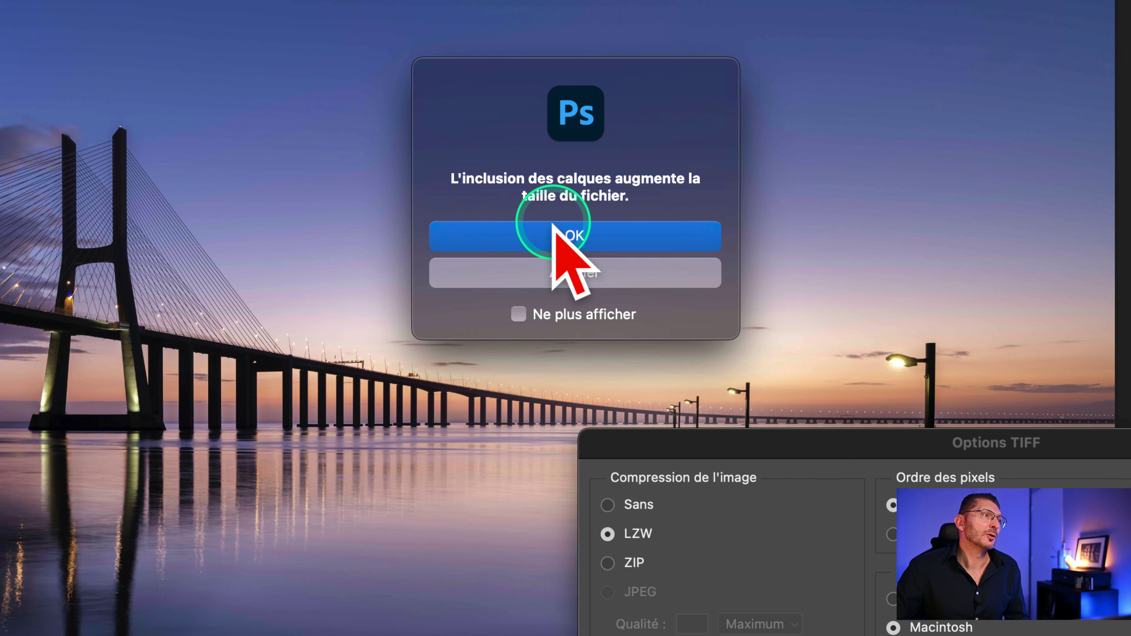
click(553, 227)
key(ctrl)
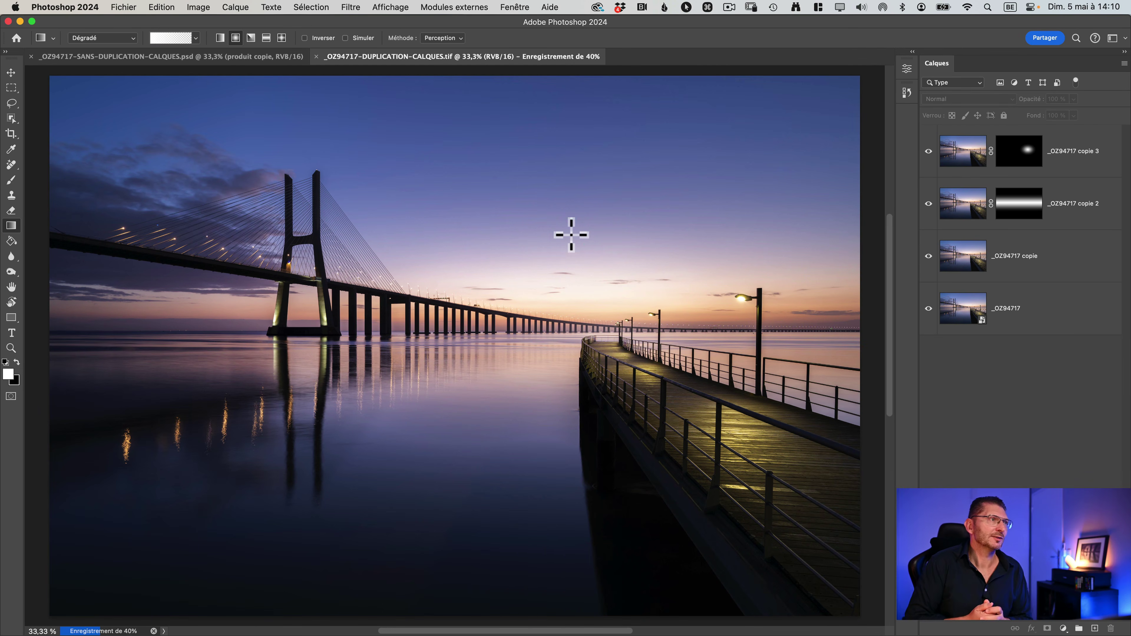
key(super+Tab)
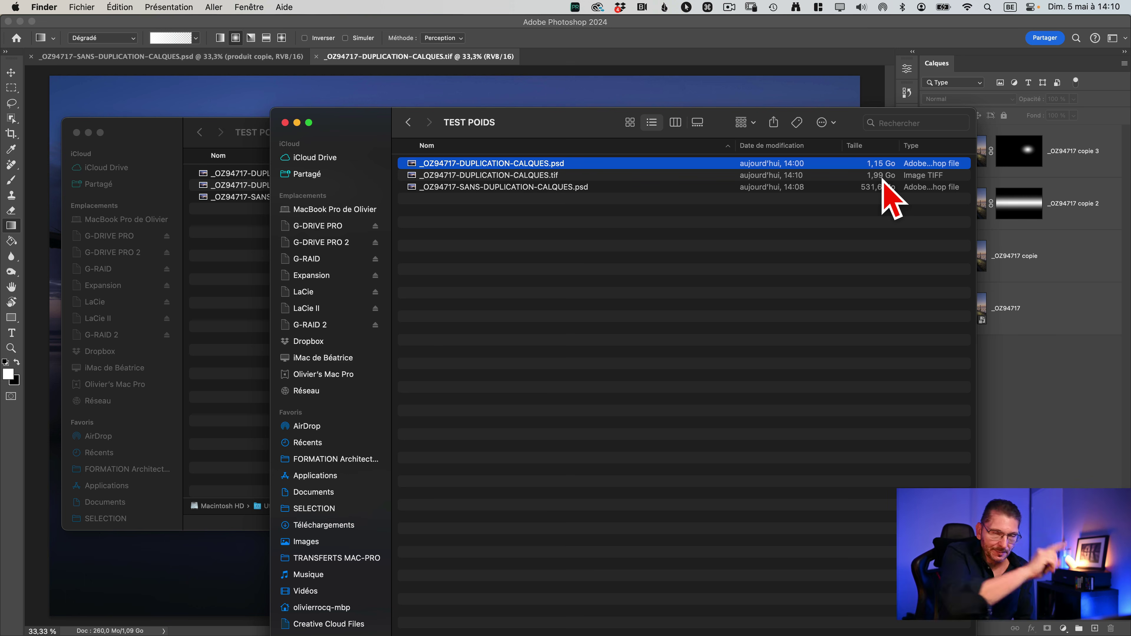
Save the duplication document again as a TIFF under the same name in the TEST POIDS folder, replacing the existing file.
click(437, 59)
click(122, 7)
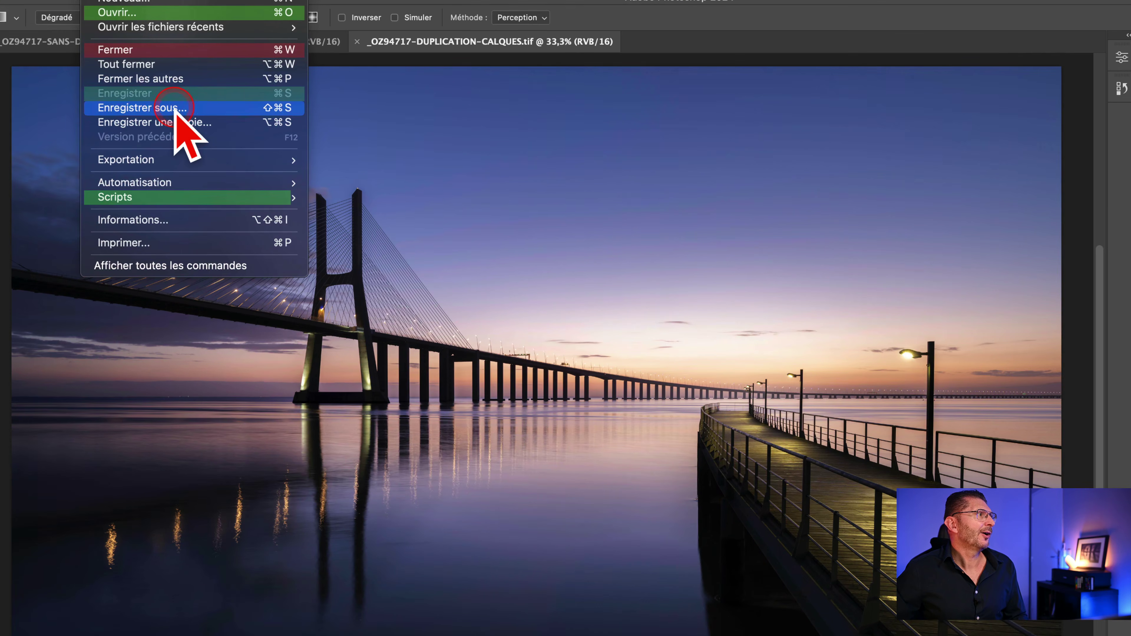
click(180, 109)
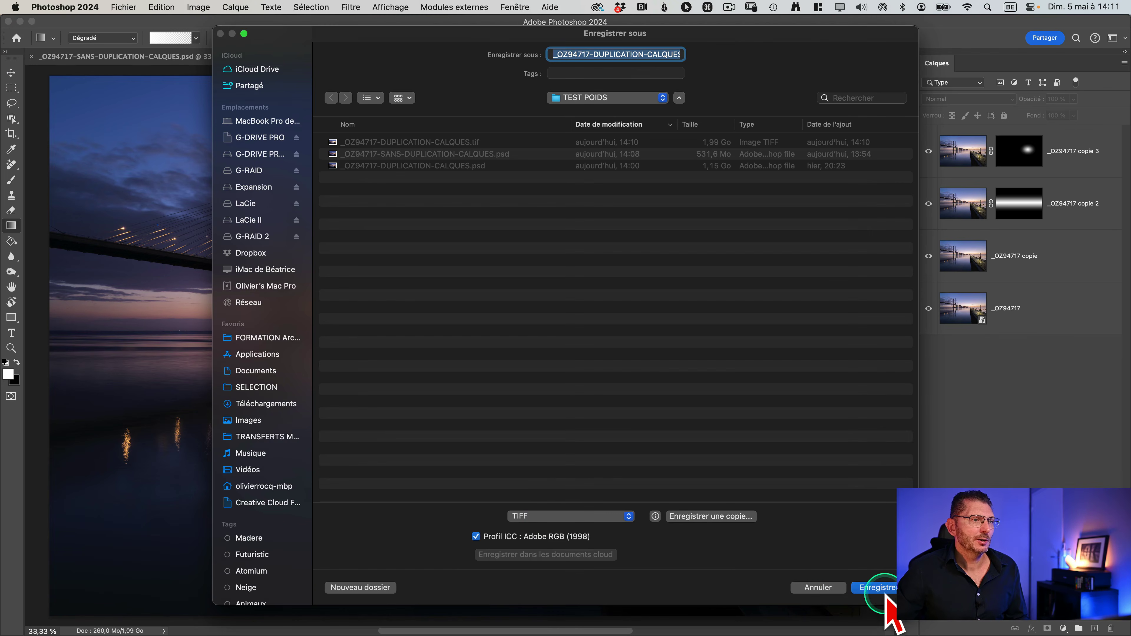
click(879, 588)
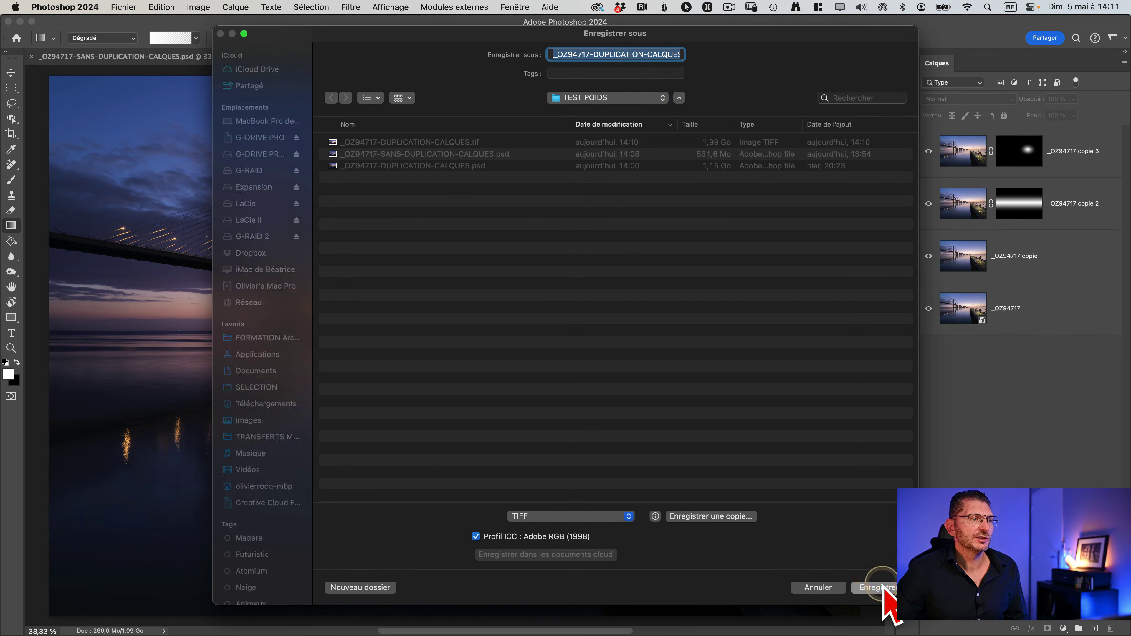
click(605, 375)
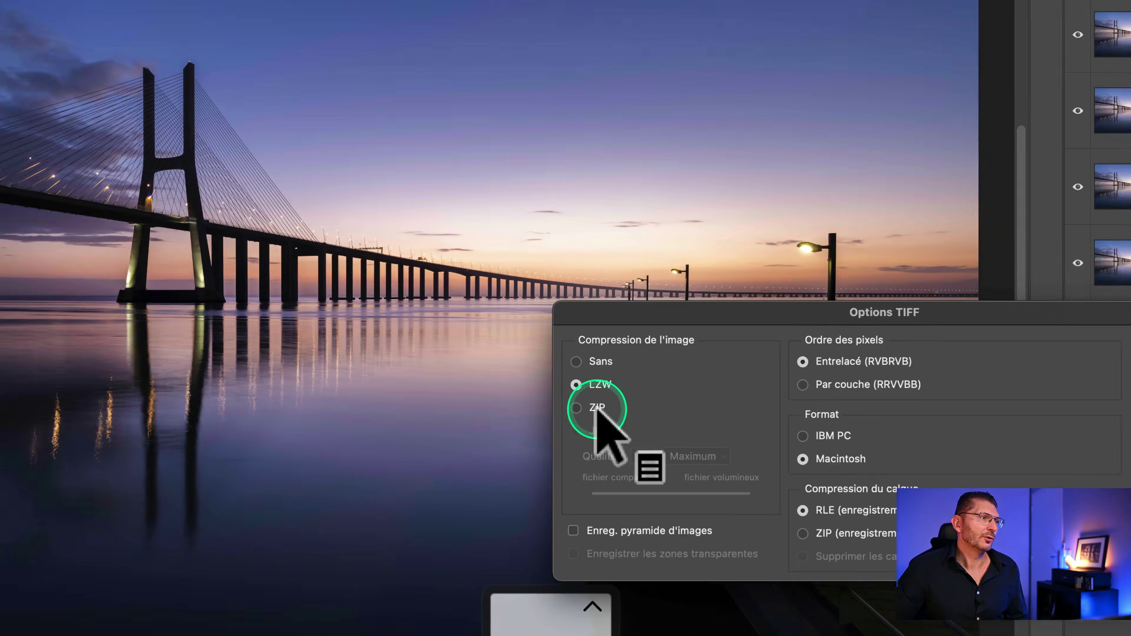
Write the TIFF with ZIP compression for both the image and the layers, and compare its size with the PSD files in Finder.
click(598, 409)
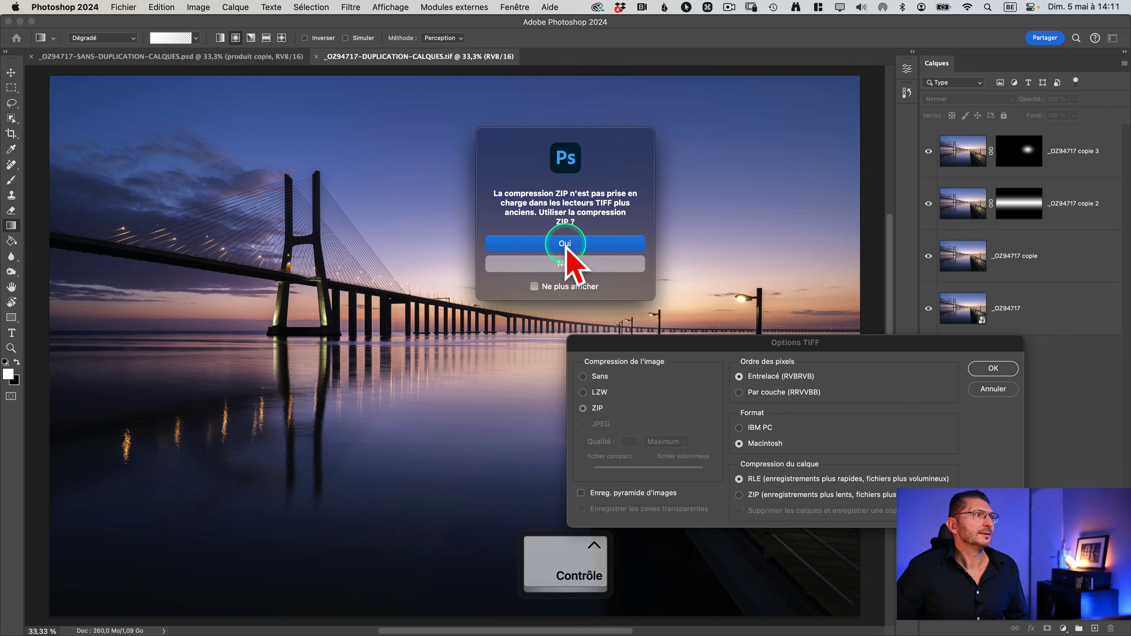
click(565, 245)
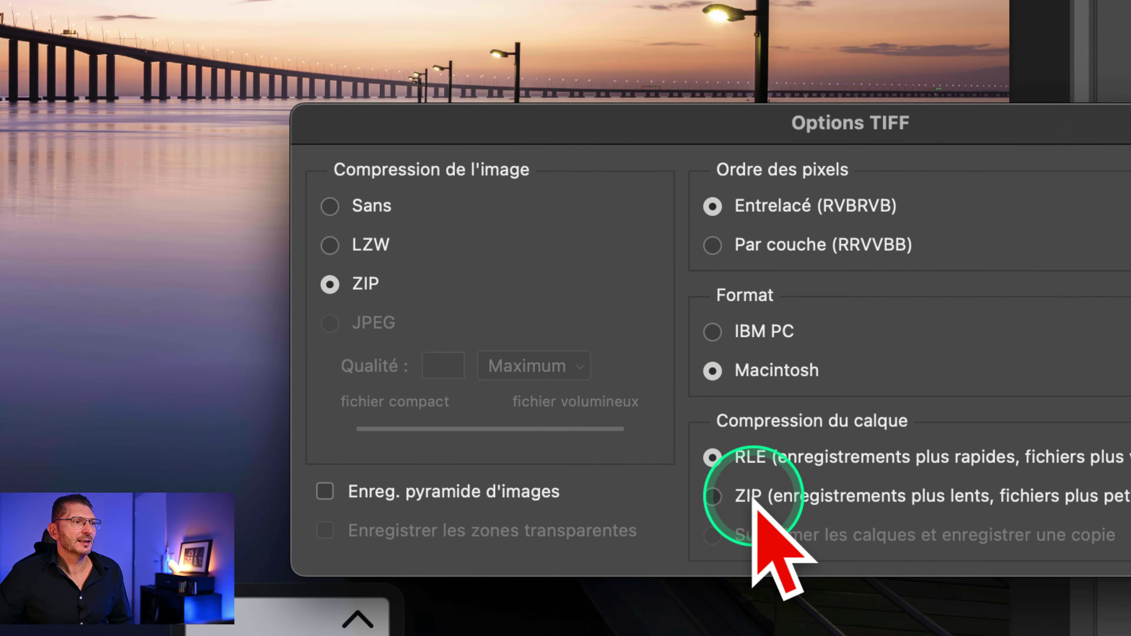
click(754, 496)
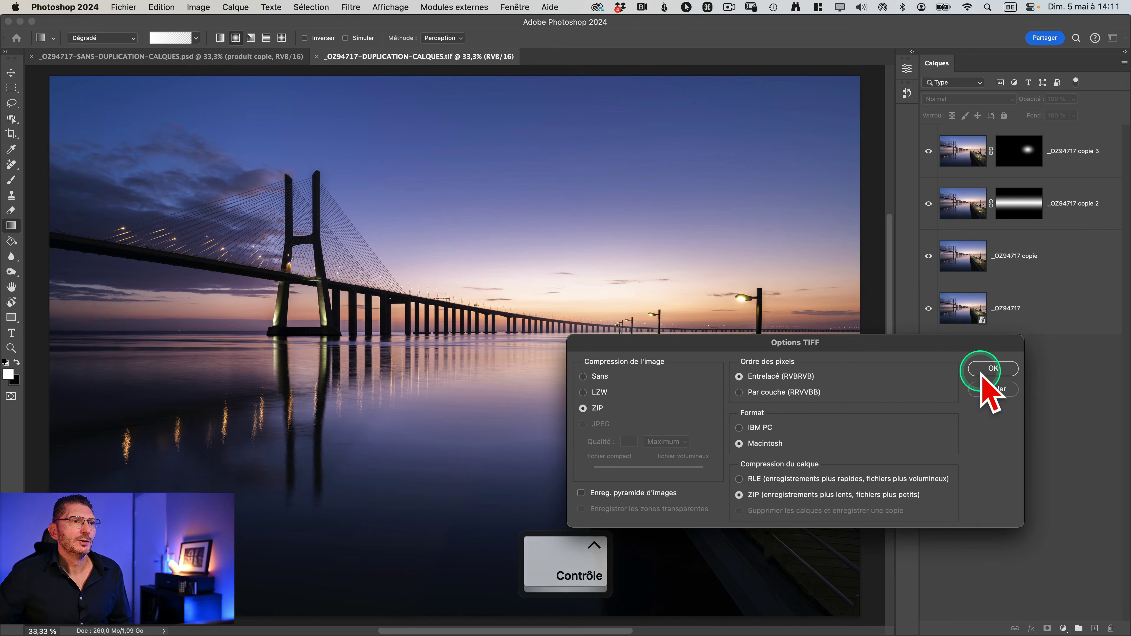
click(992, 369)
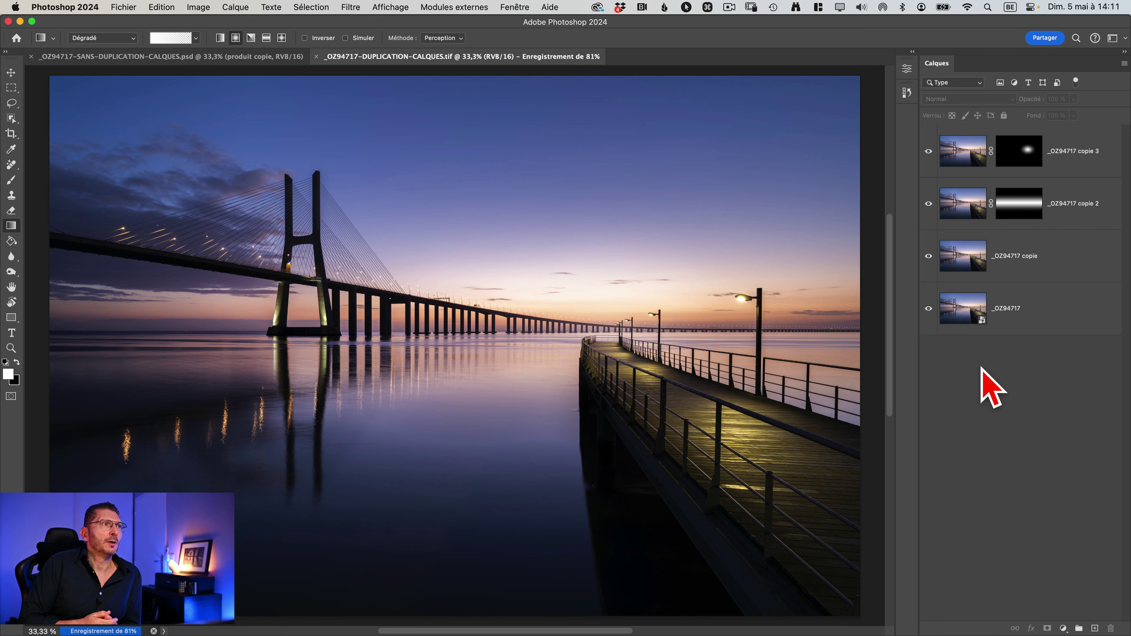
ctrl+scroll(590, 89, up, 5)
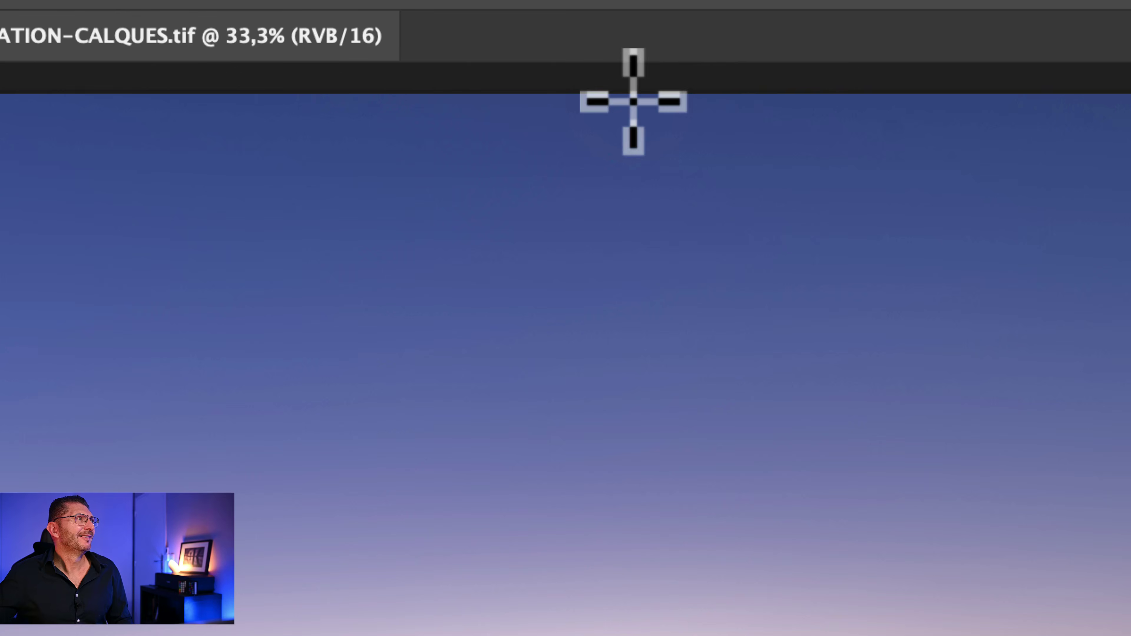
key(super+Tab)
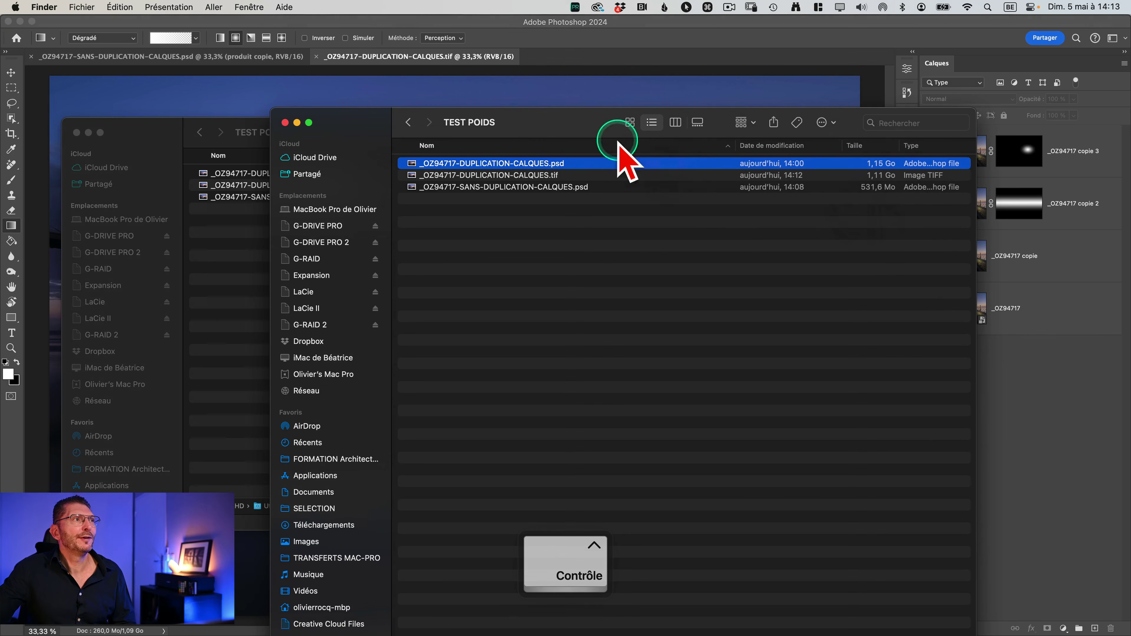
Back in Photoshop, compare the layer stacks of the two open documents and select the _OZ94717 copie layer in the duplication TIFF.
click(385, 62)
click(254, 56)
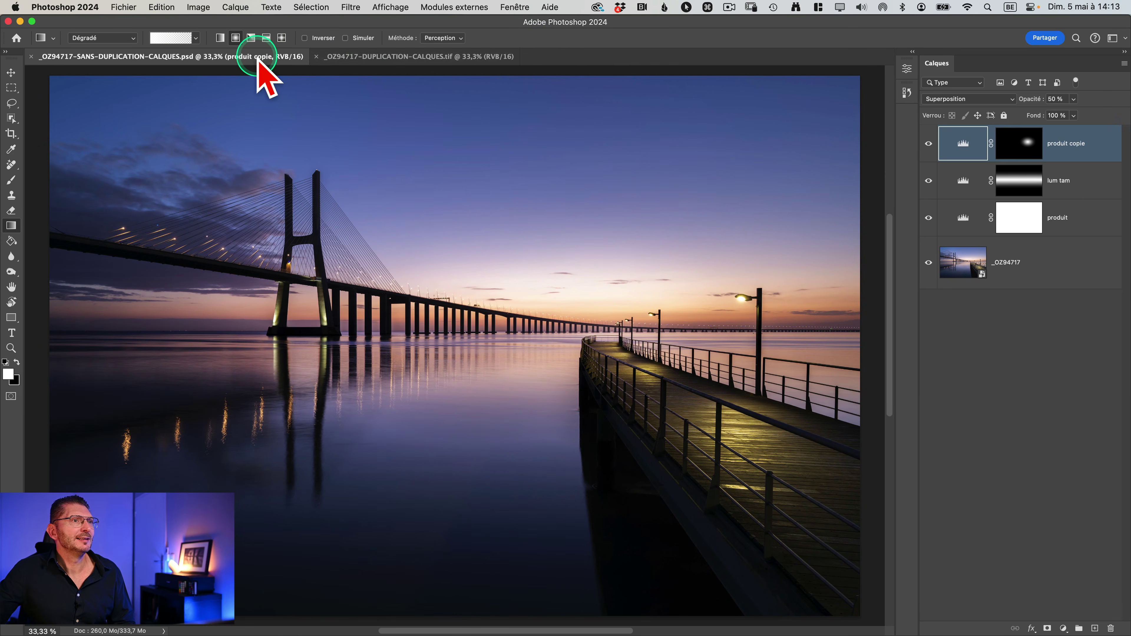
click(403, 58)
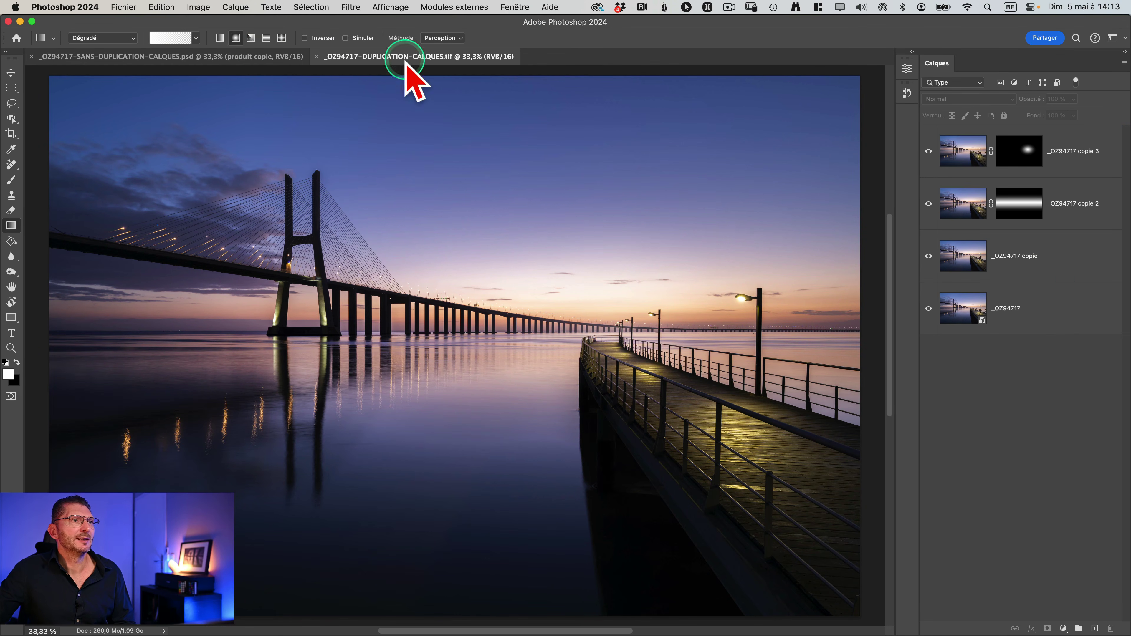
click(1037, 259)
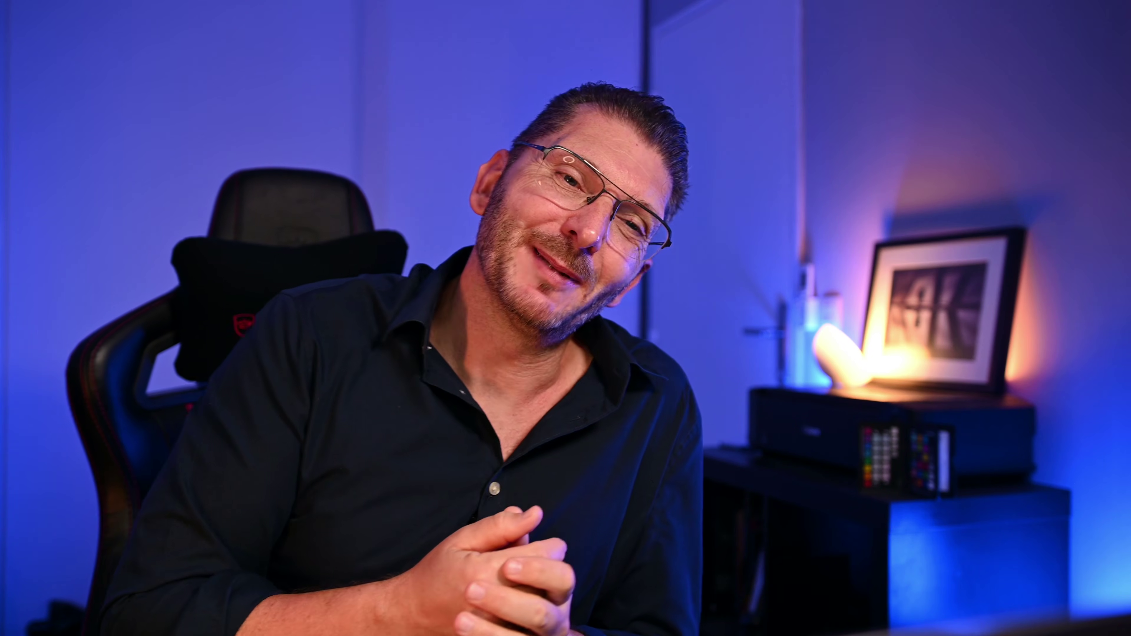
In _OZ94717-SANS-DUPLICATION-CALQUES.psd, stamp all visible layers into a new merged pixel layer above produit copie.
click(281, 57)
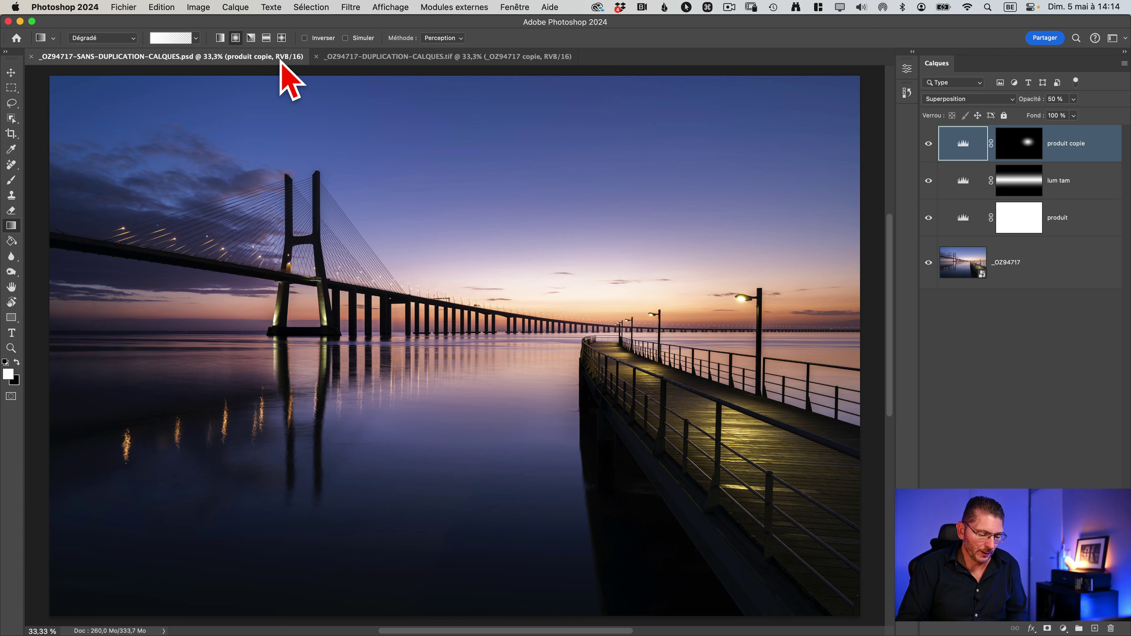
key(super)
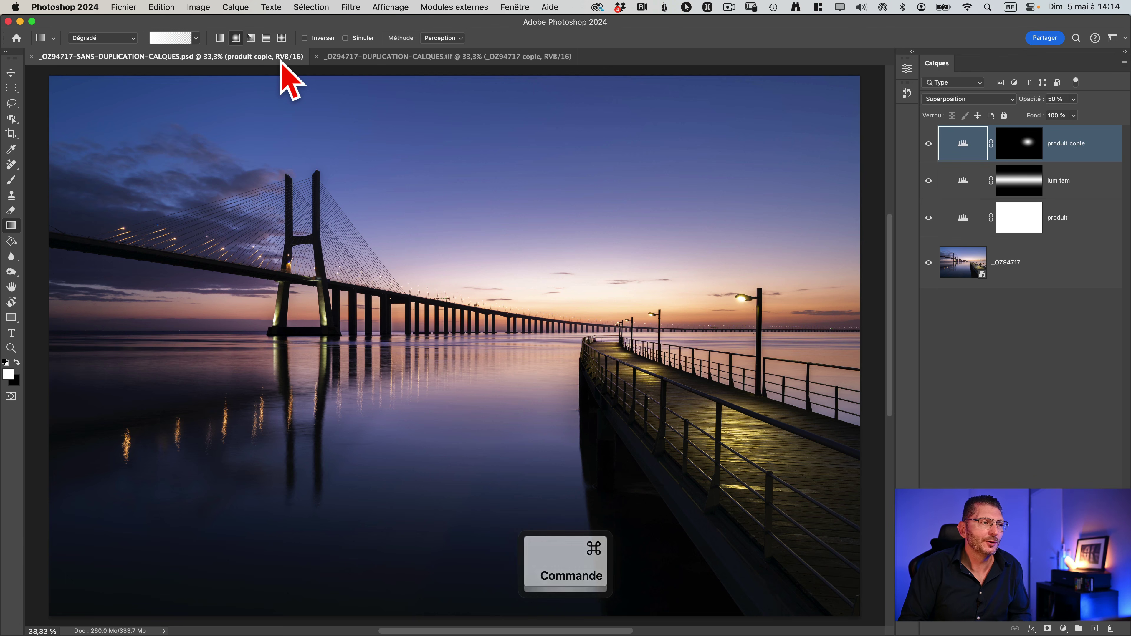
key(alt+super)
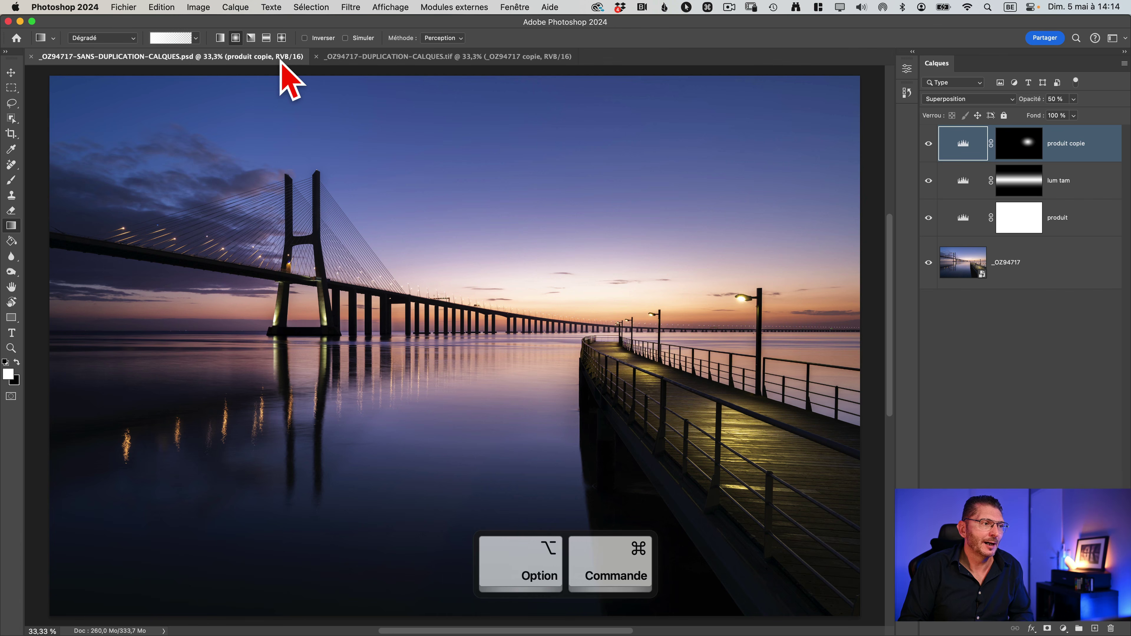
key(shift+alt+super)
key(shift+alt+super+e)
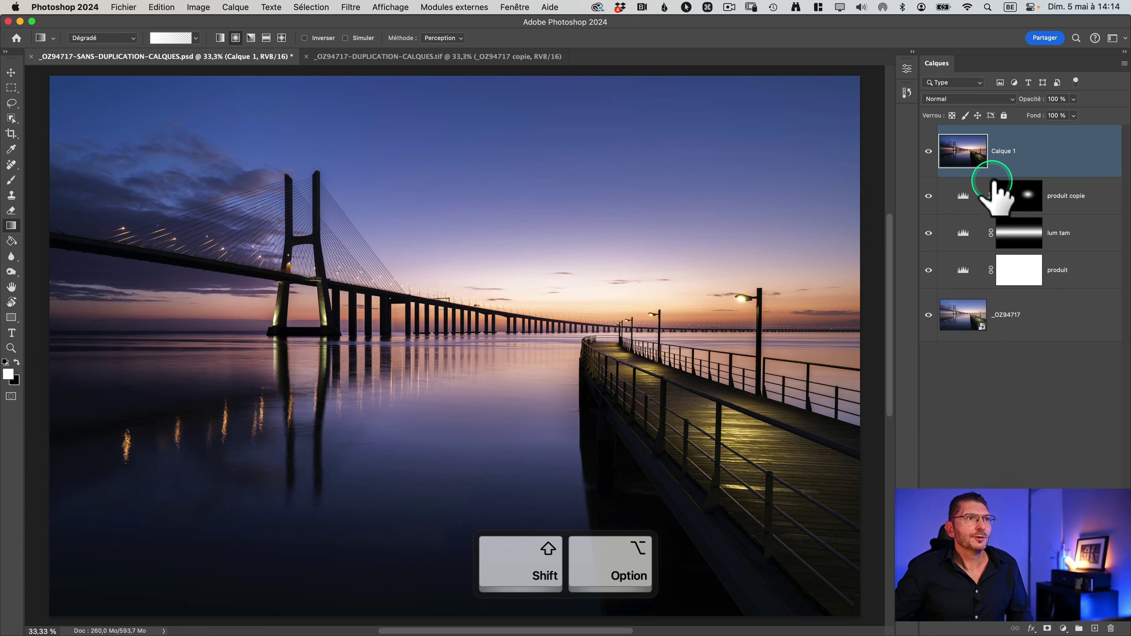
key(ctrl)
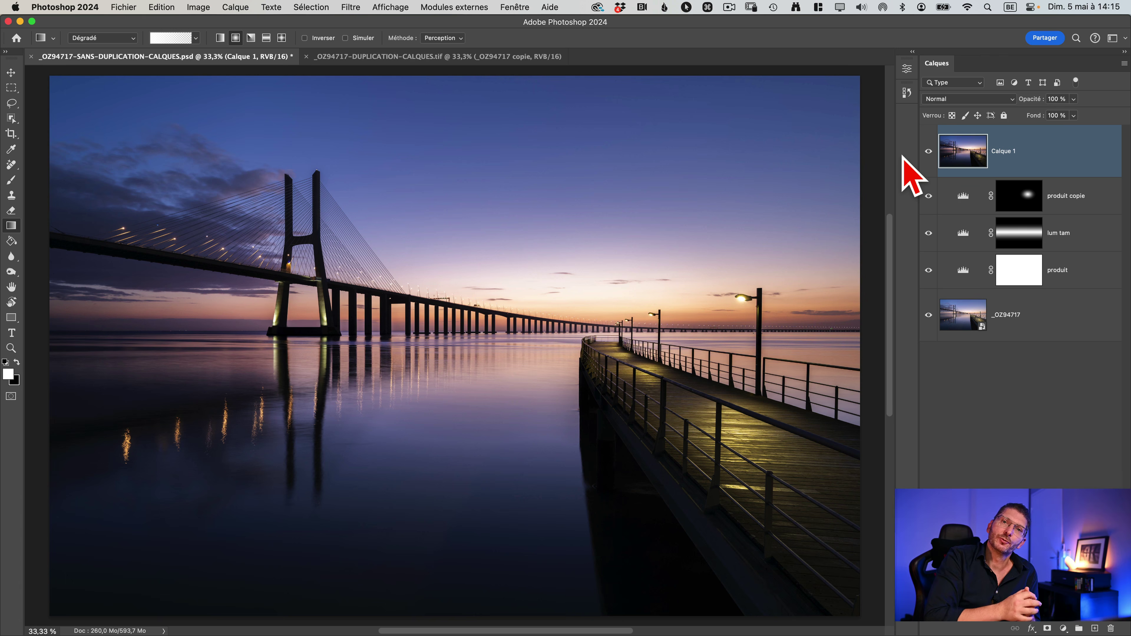
Hide the merged layer Calque 1 and select the produit adjustment layer.
click(928, 151)
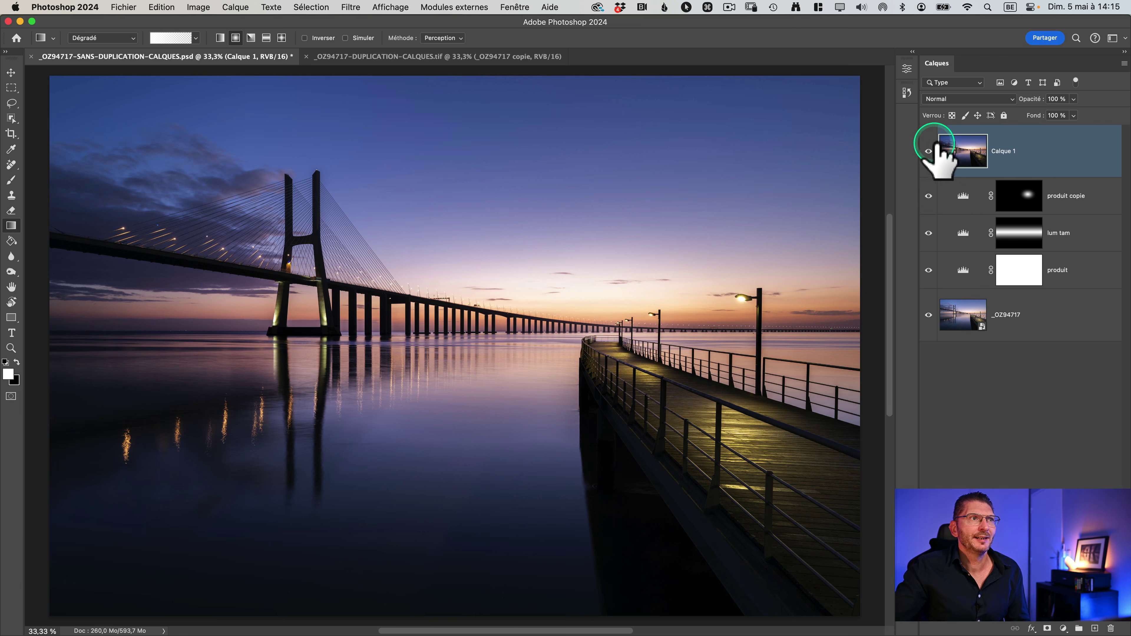
click(963, 271)
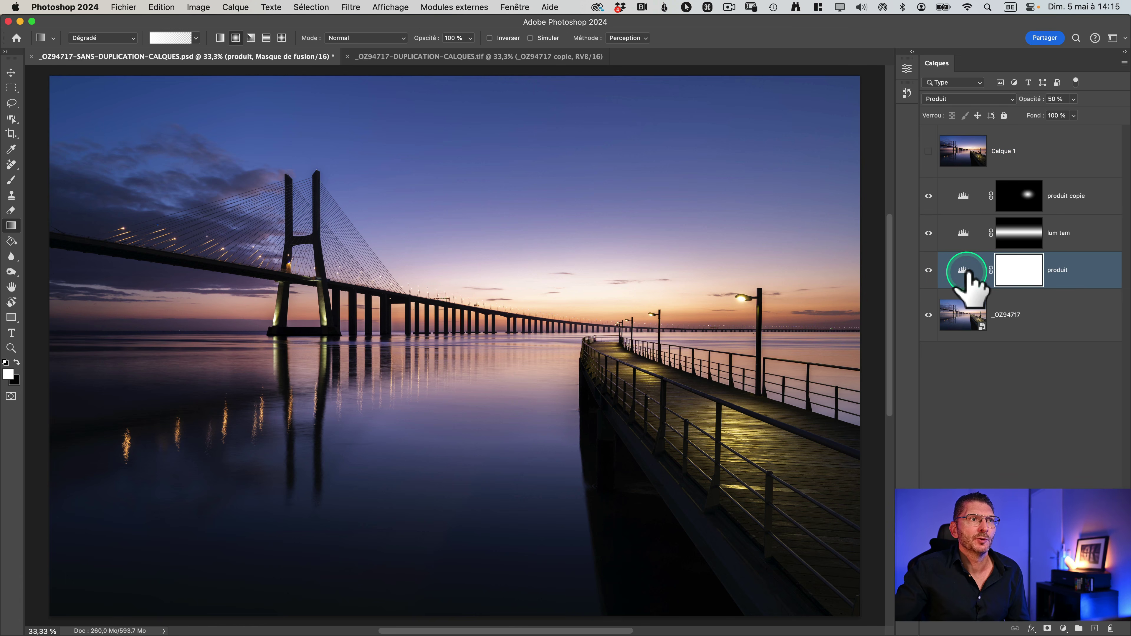
click(1060, 271)
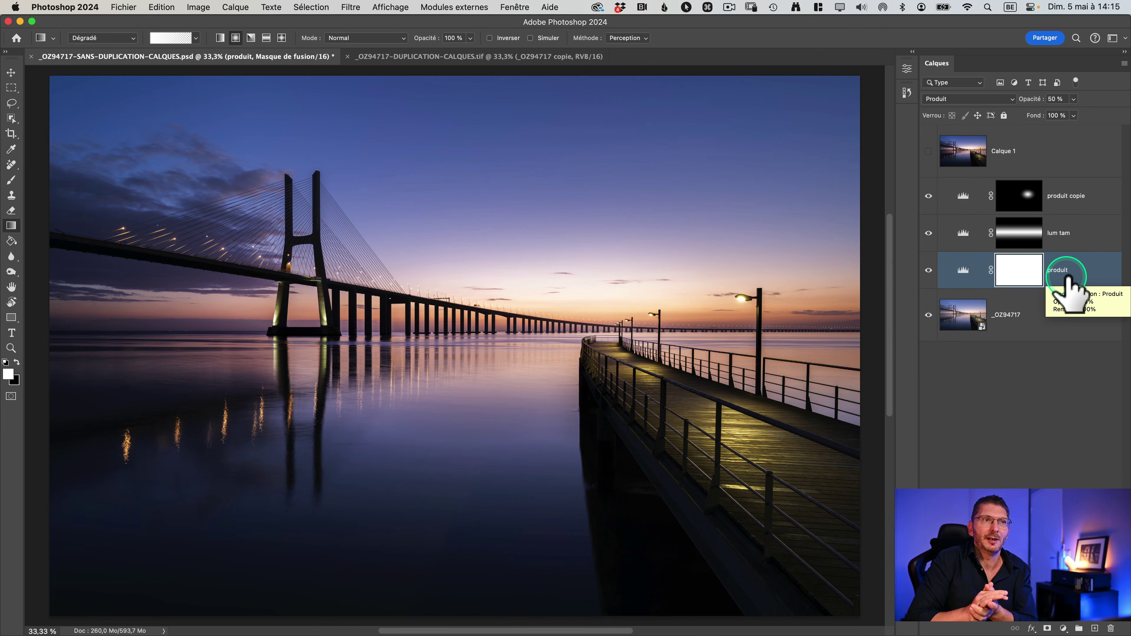
Select the produit copie adjustment layer and check which filters can be applied to it.
click(1071, 199)
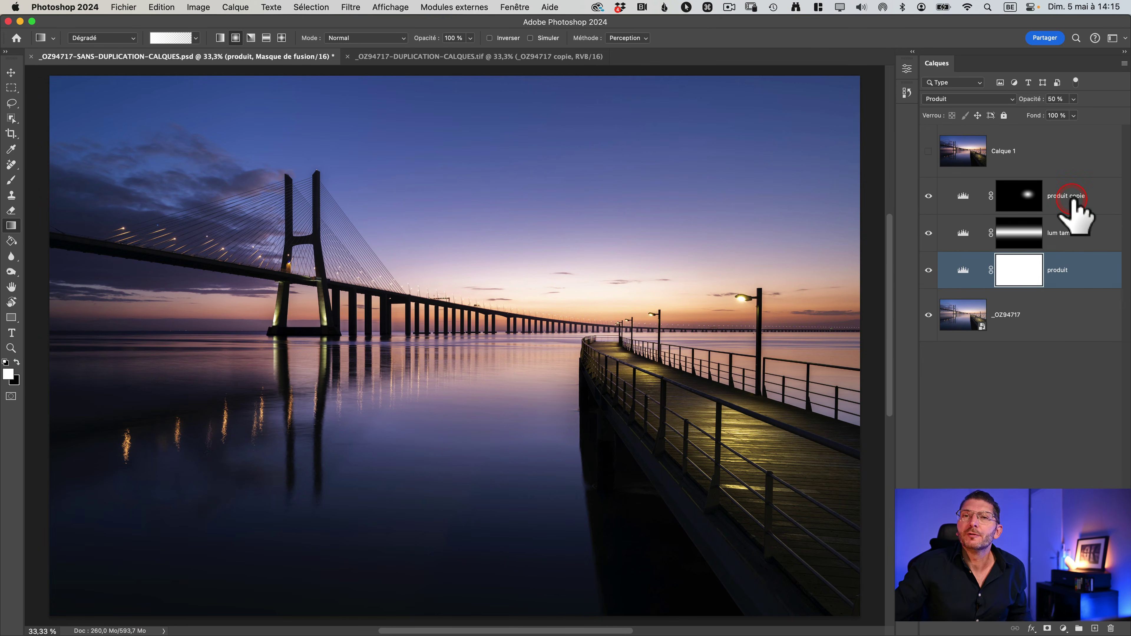
click(350, 7)
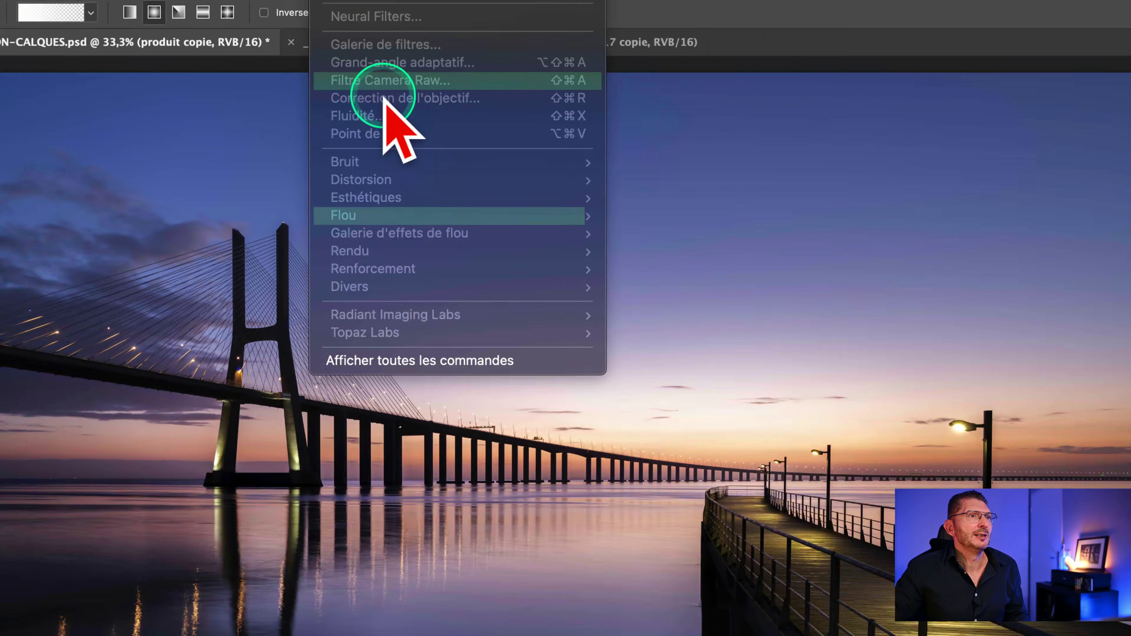
click(970, 208)
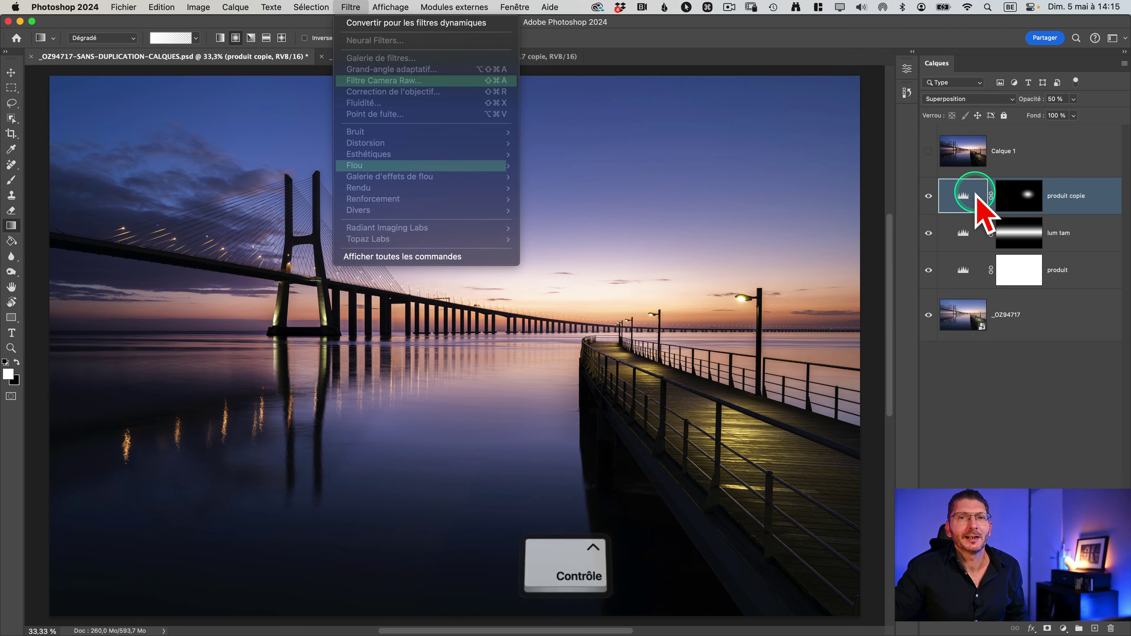
ctrl+click(962, 200)
click(962, 199)
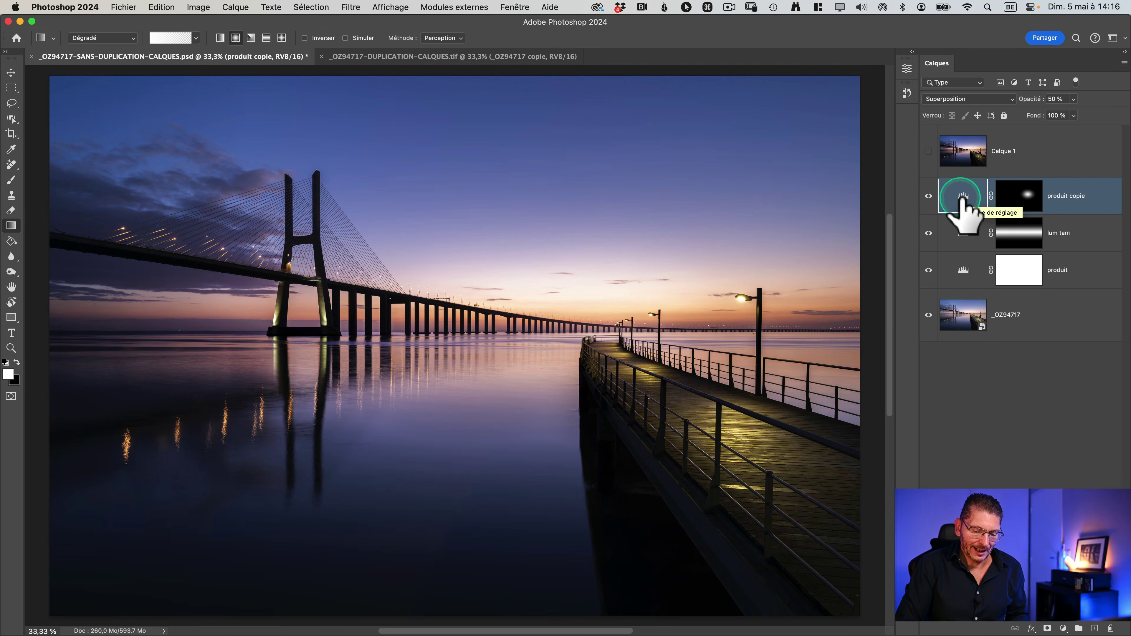
super+click(961, 201)
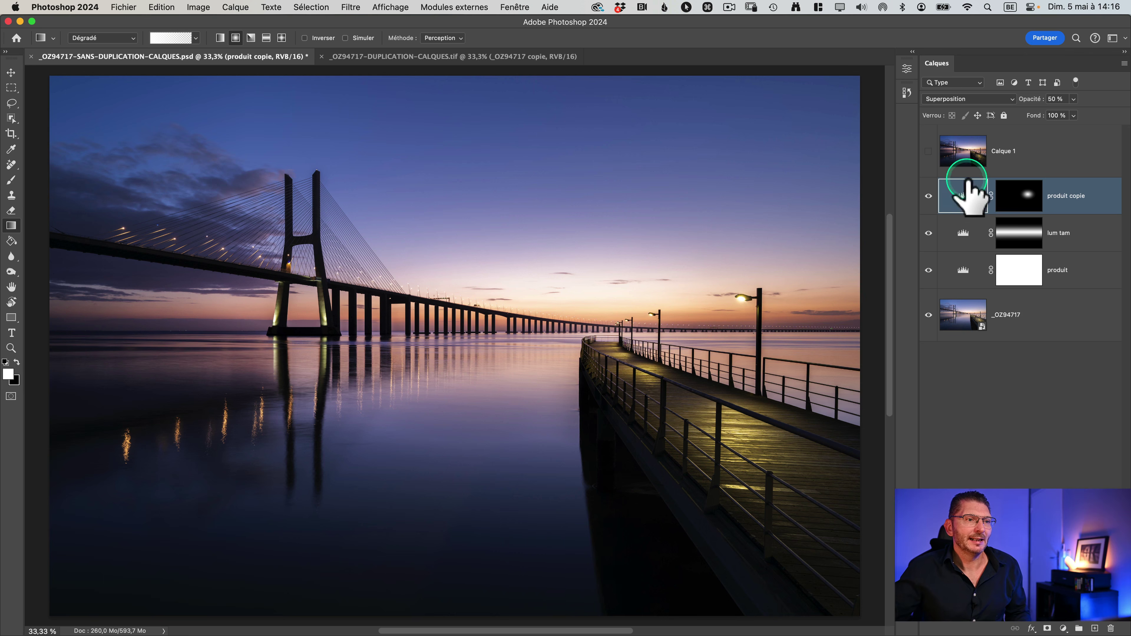
Add an empty layer above produit copie, open the Camera Raw filter on it, and leave the filter without making adjustments.
click(1095, 629)
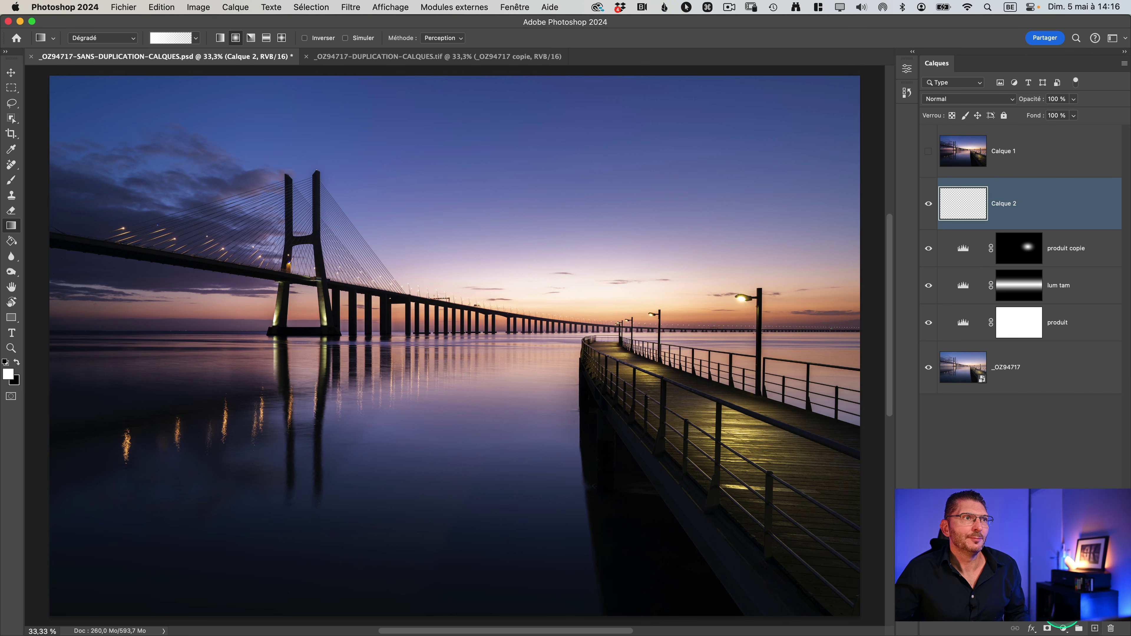
click(352, 7)
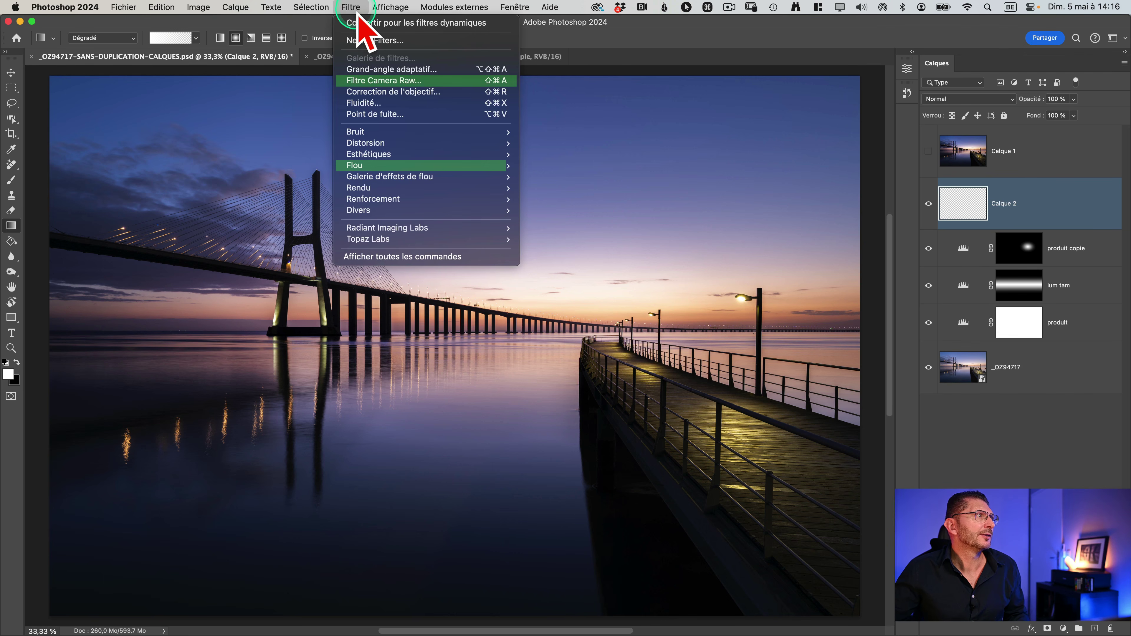
click(397, 81)
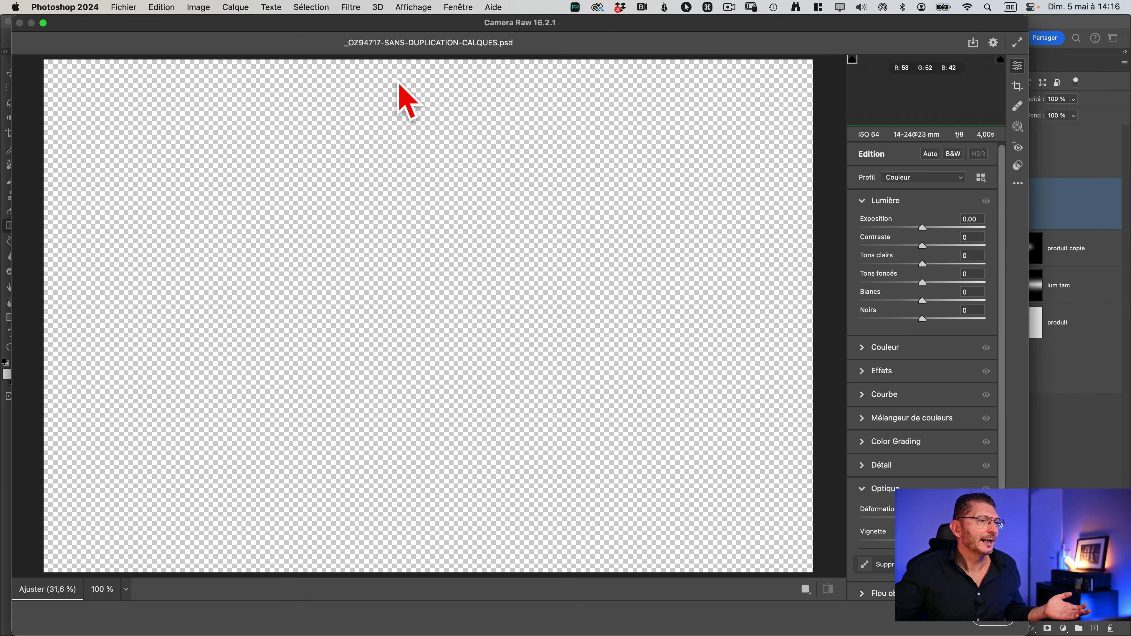
click(943, 625)
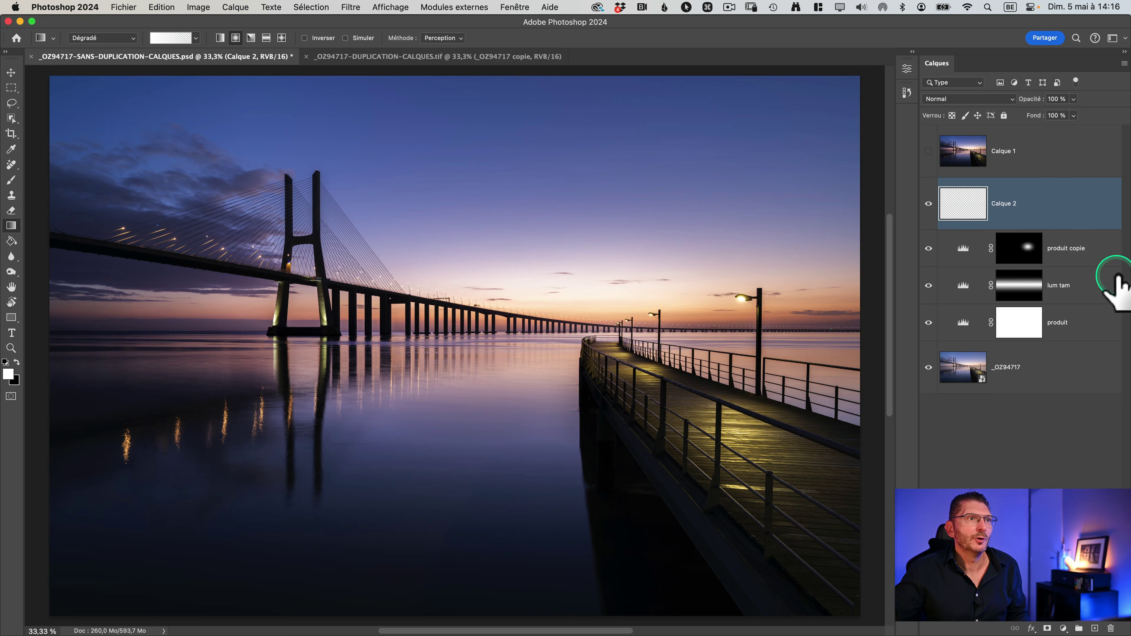
Stamp the visible layers into the empty layer Calque 2 and open the Camera Raw filter on it.
click(1020, 192)
key(alt+shift+super+e)
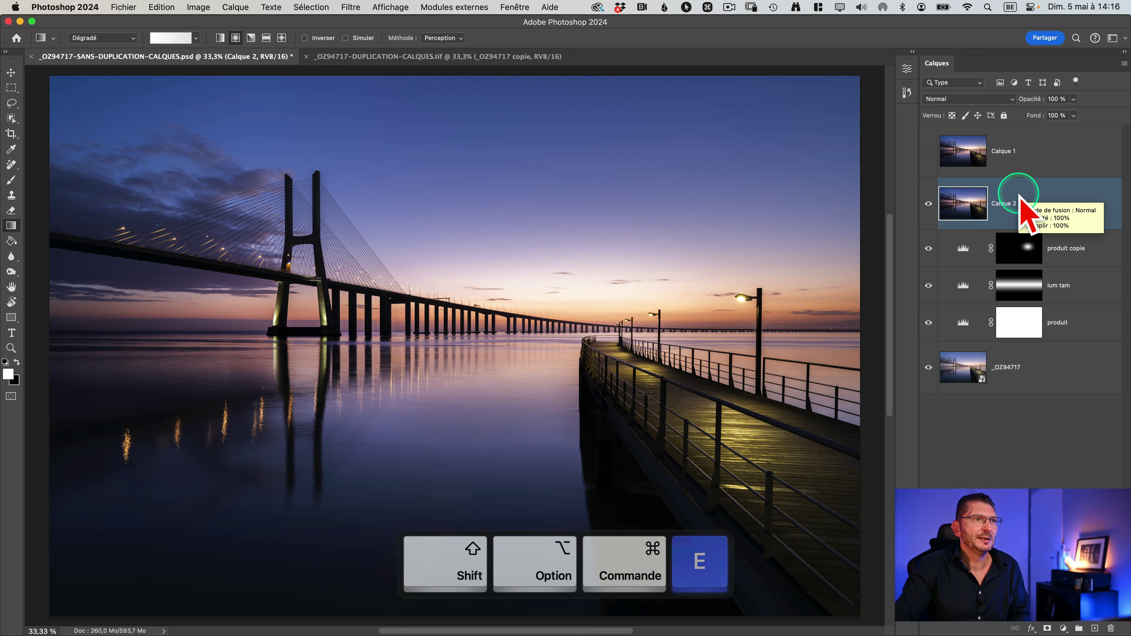
click(352, 7)
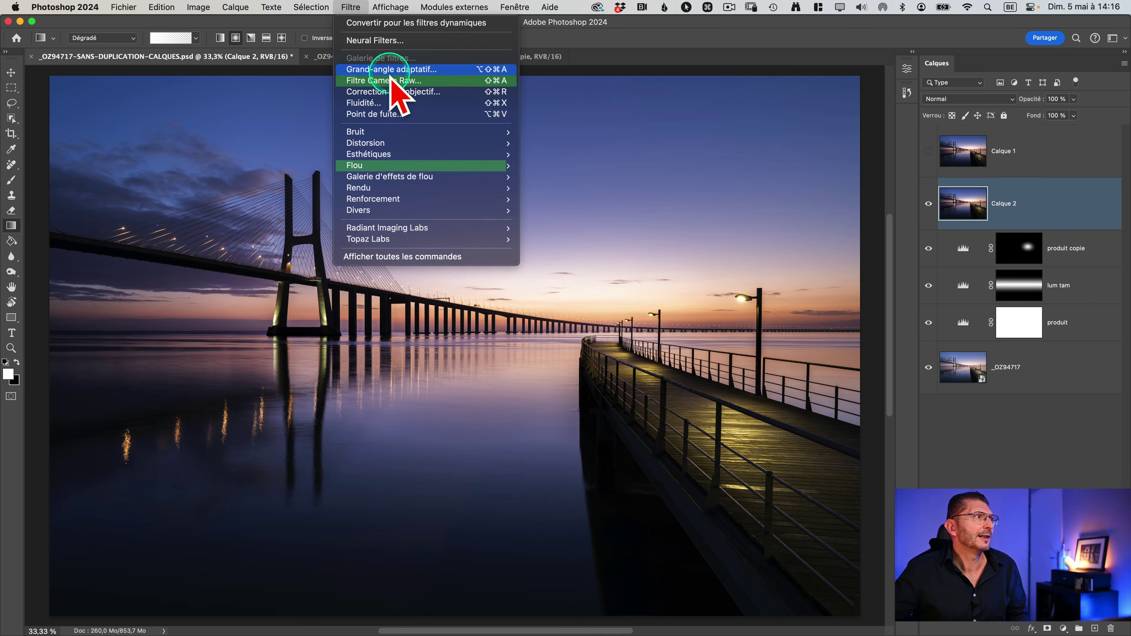
click(393, 80)
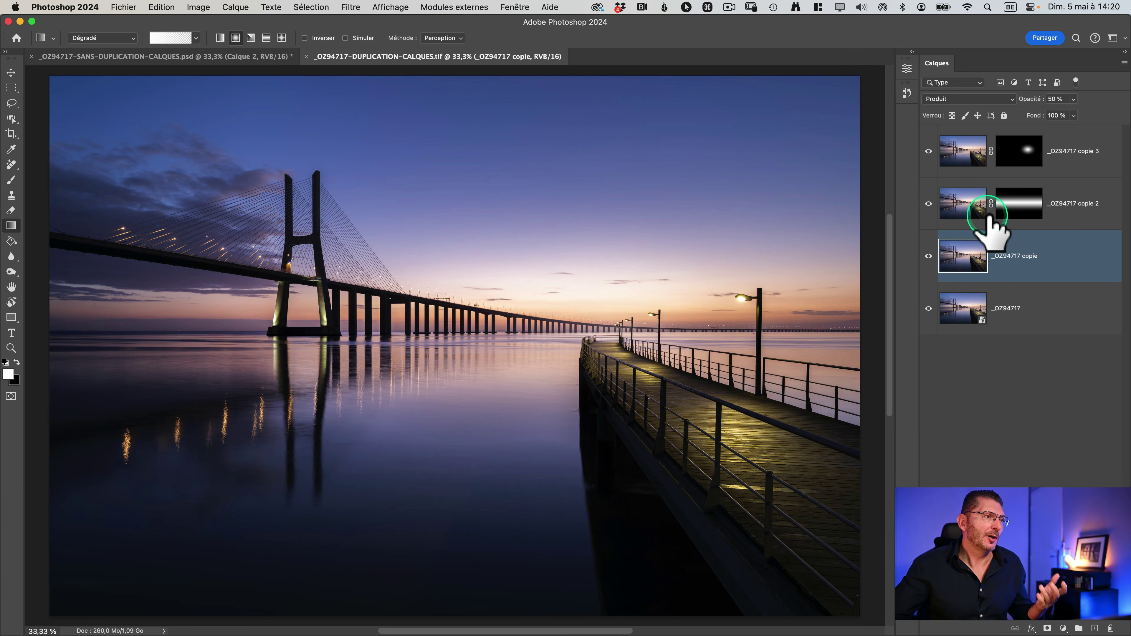
Add a Levels (Niveaux) adjustment layer above _OZ94717 copie 3 in the TIFF and set its midtones to 1,05.
click(1060, 152)
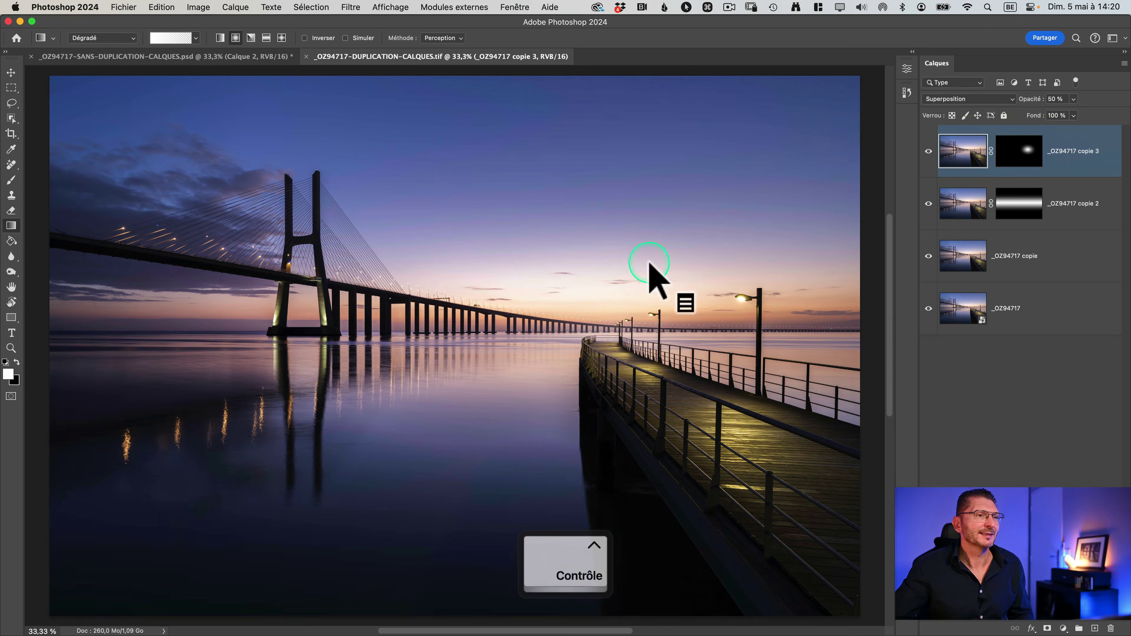
click(1062, 628)
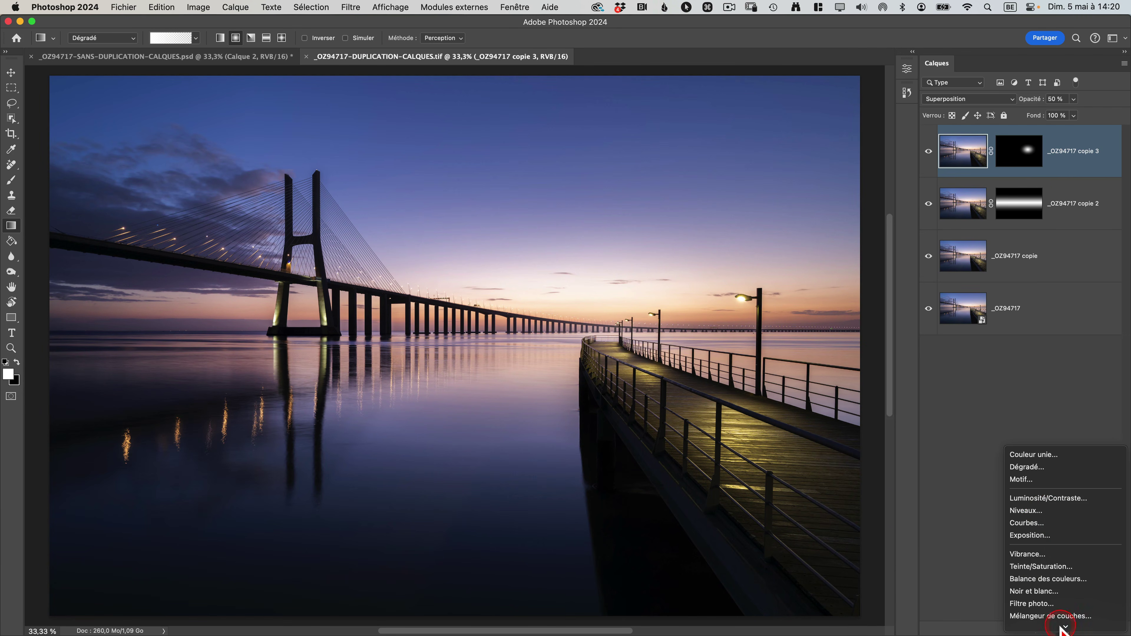
click(1034, 368)
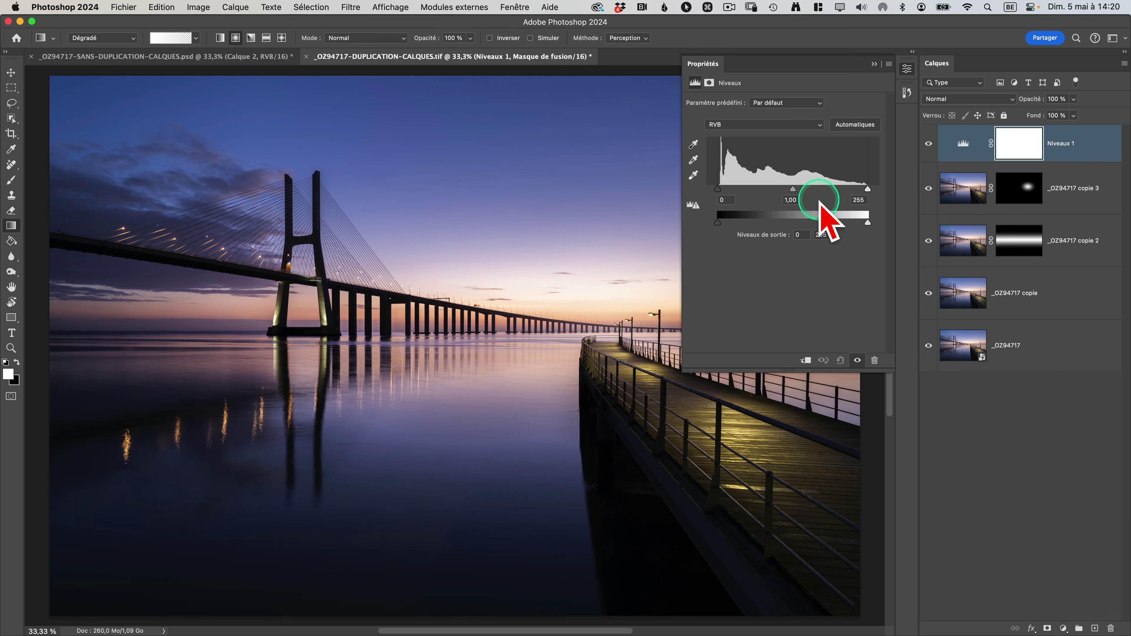
drag(794, 189, 789, 190)
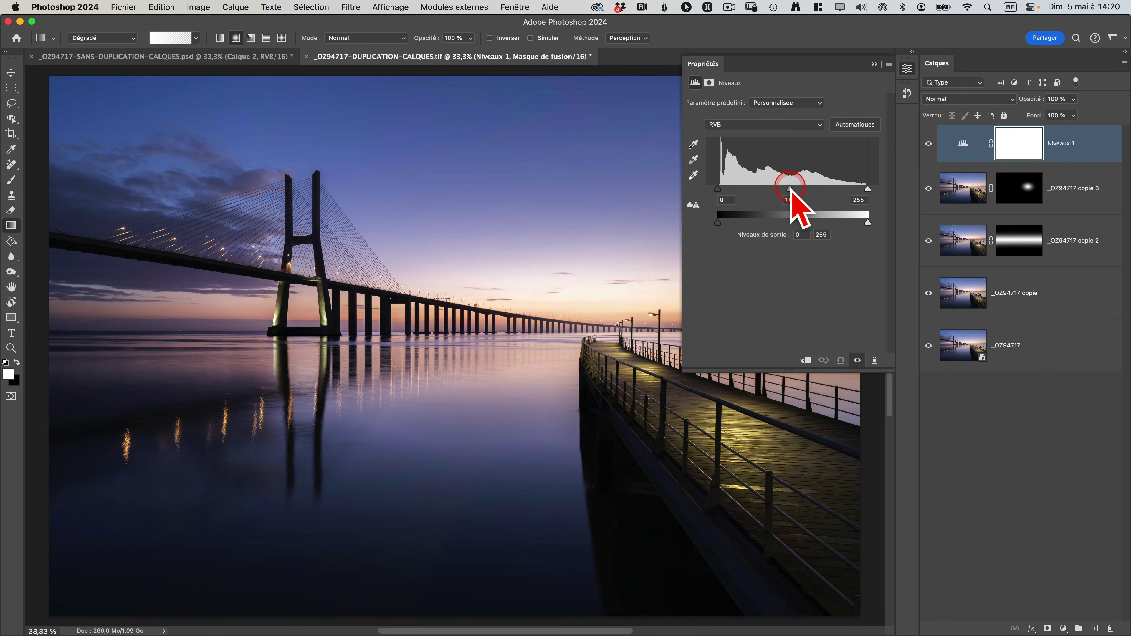
click(884, 71)
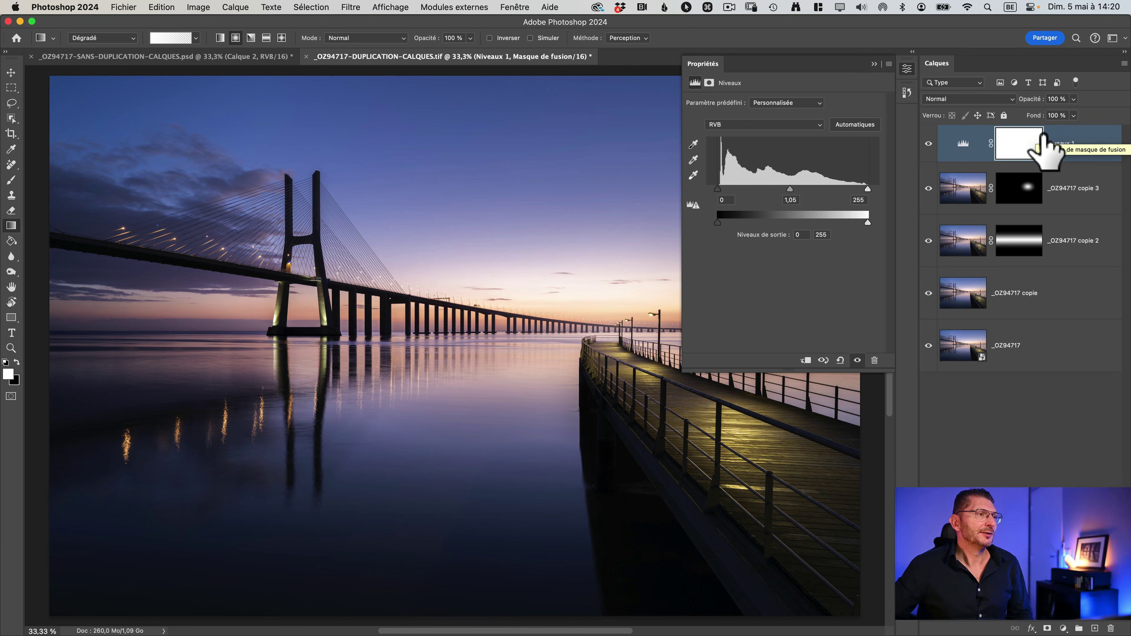
Switch to the _OZ94717-SANS-DUPLICATION-CALQUES.psd document and delete the pixel layers Calque 1 and Calque 2.
click(198, 57)
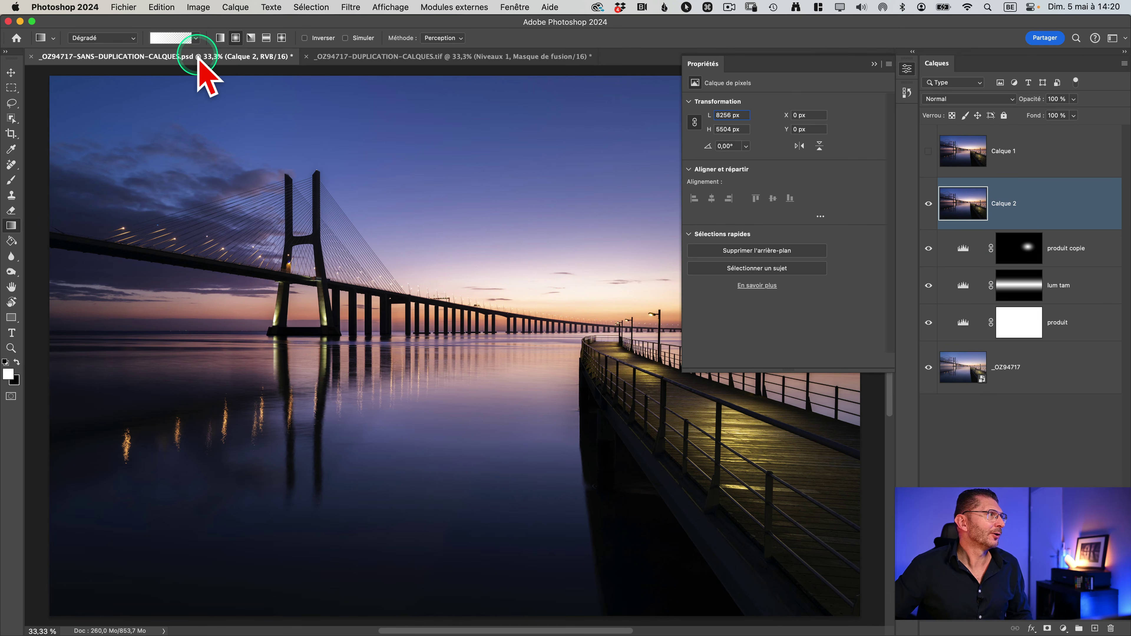
shift+click(1044, 161)
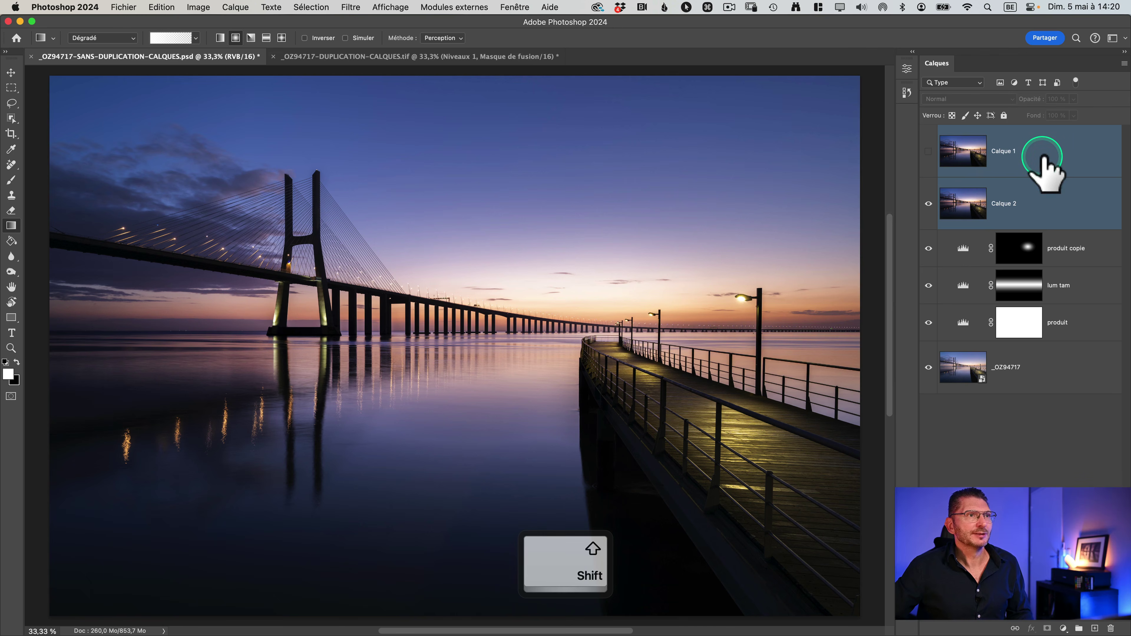
key(BackSpace)
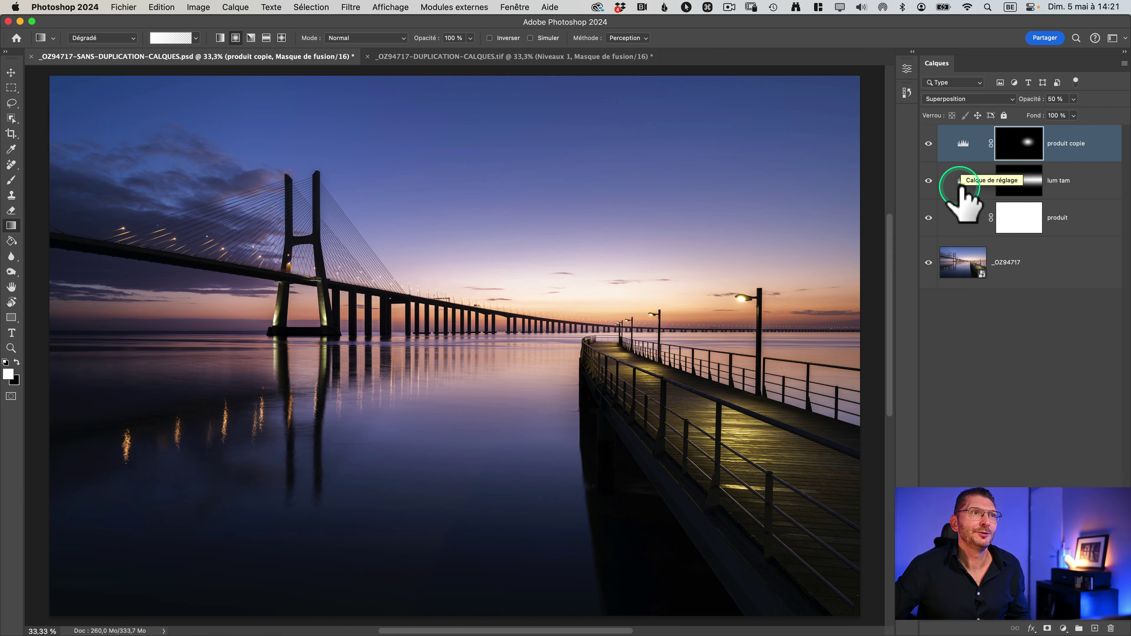
Set the midtones of the lum tam Levels adjustment layer to 0,65.
double_click(961, 186)
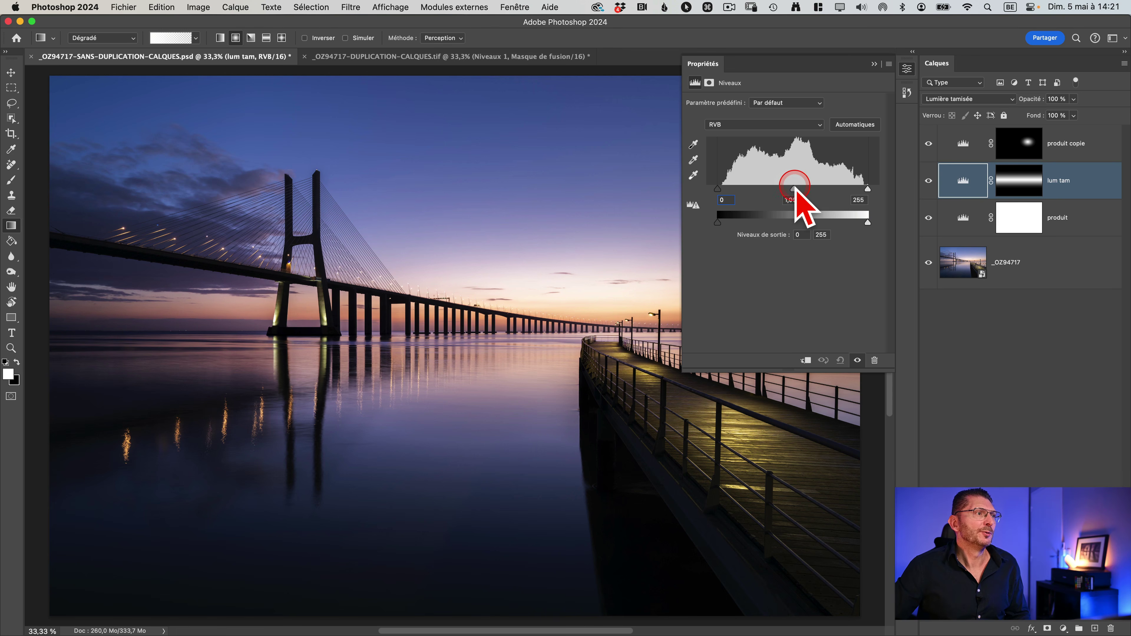
mouse_move(811, 187)
mouse_down()
mouse_move(837, 186)
mouse_move(793, 187)
mouse_move(813, 188)
mouse_up()
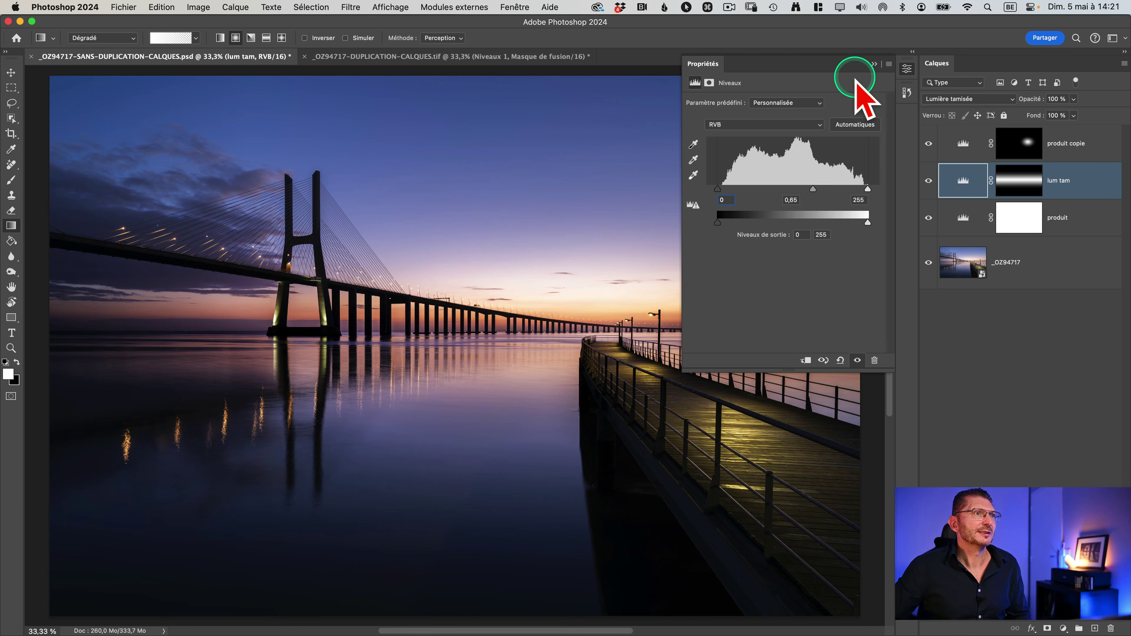
click(873, 63)
Set the black output level of the produit Levels adjustment layer to 34.
click(961, 225)
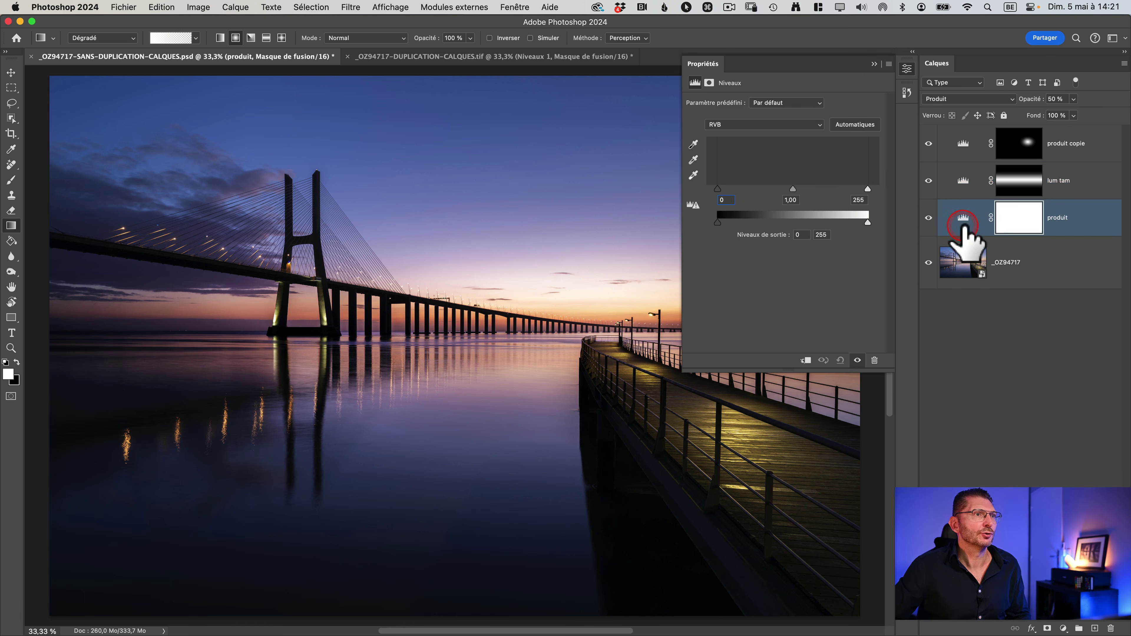
click(811, 248)
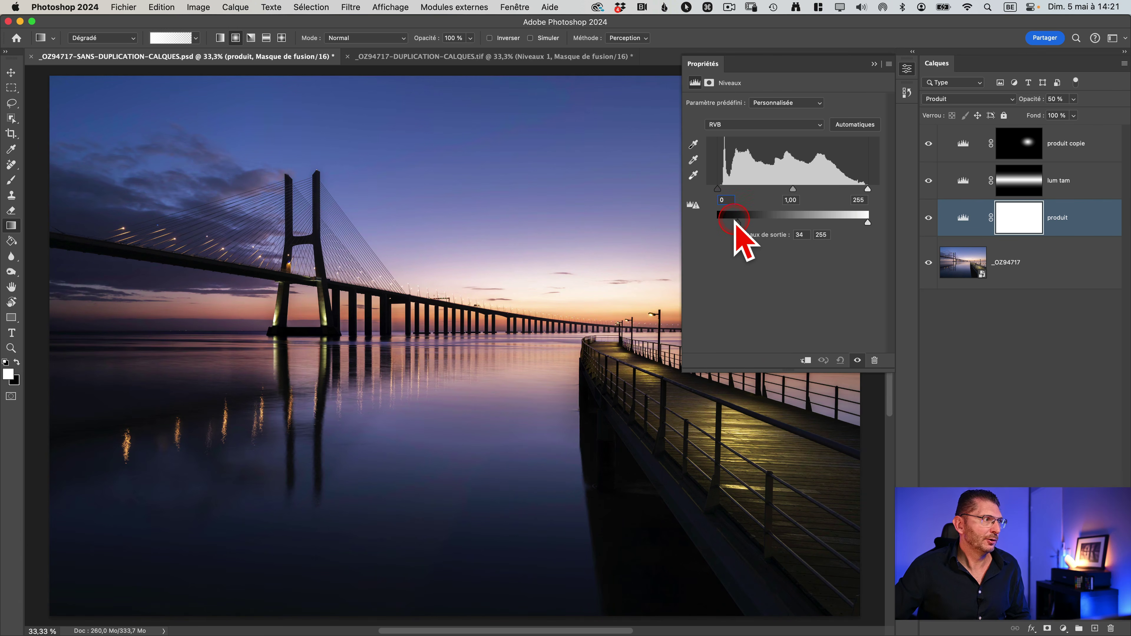
click(1009, 279)
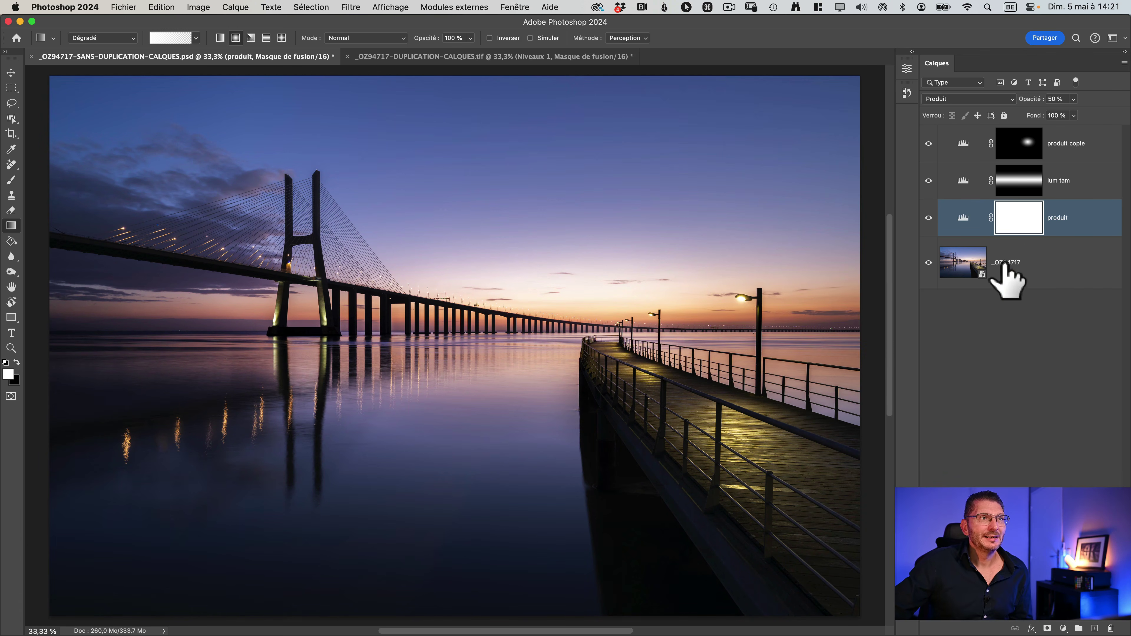